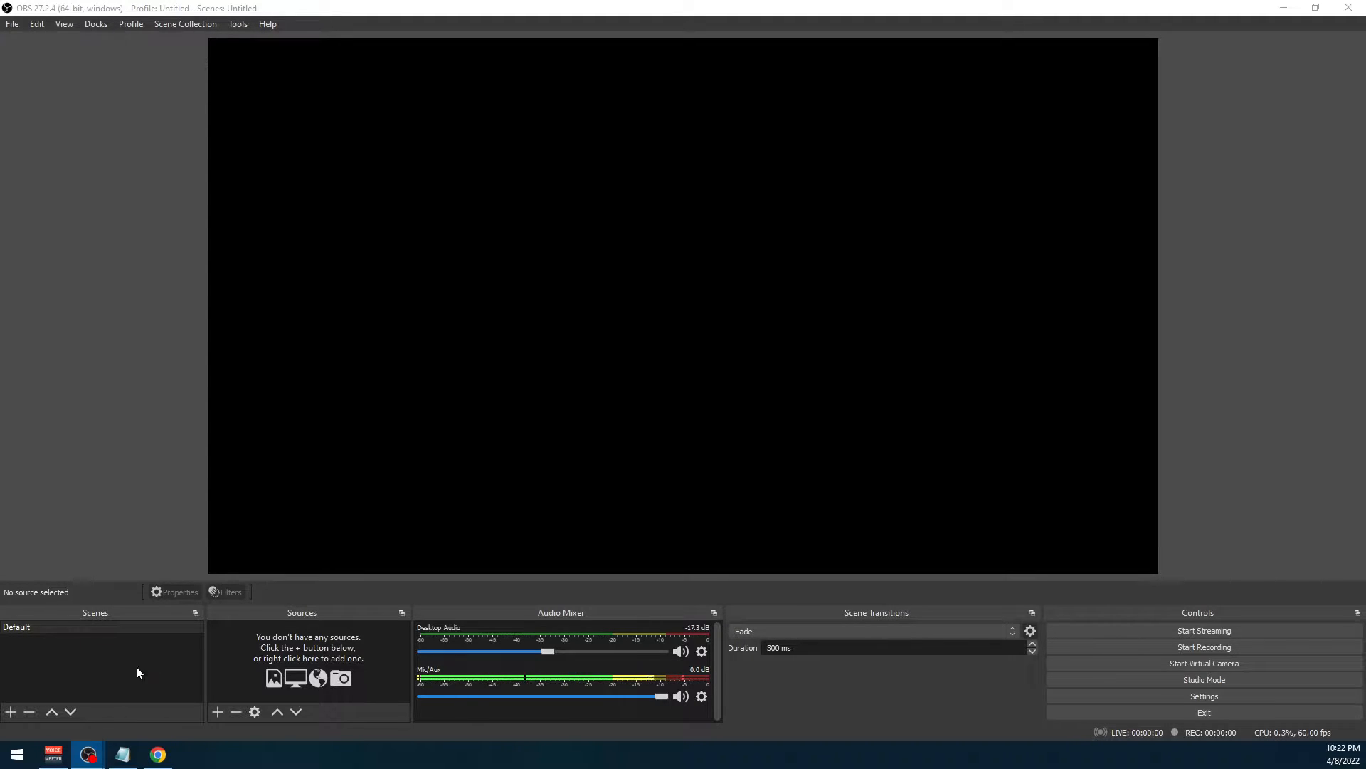
Rename the Default scene to "Starting"
{"action": "right_click", "coordinate": [51, 625]}
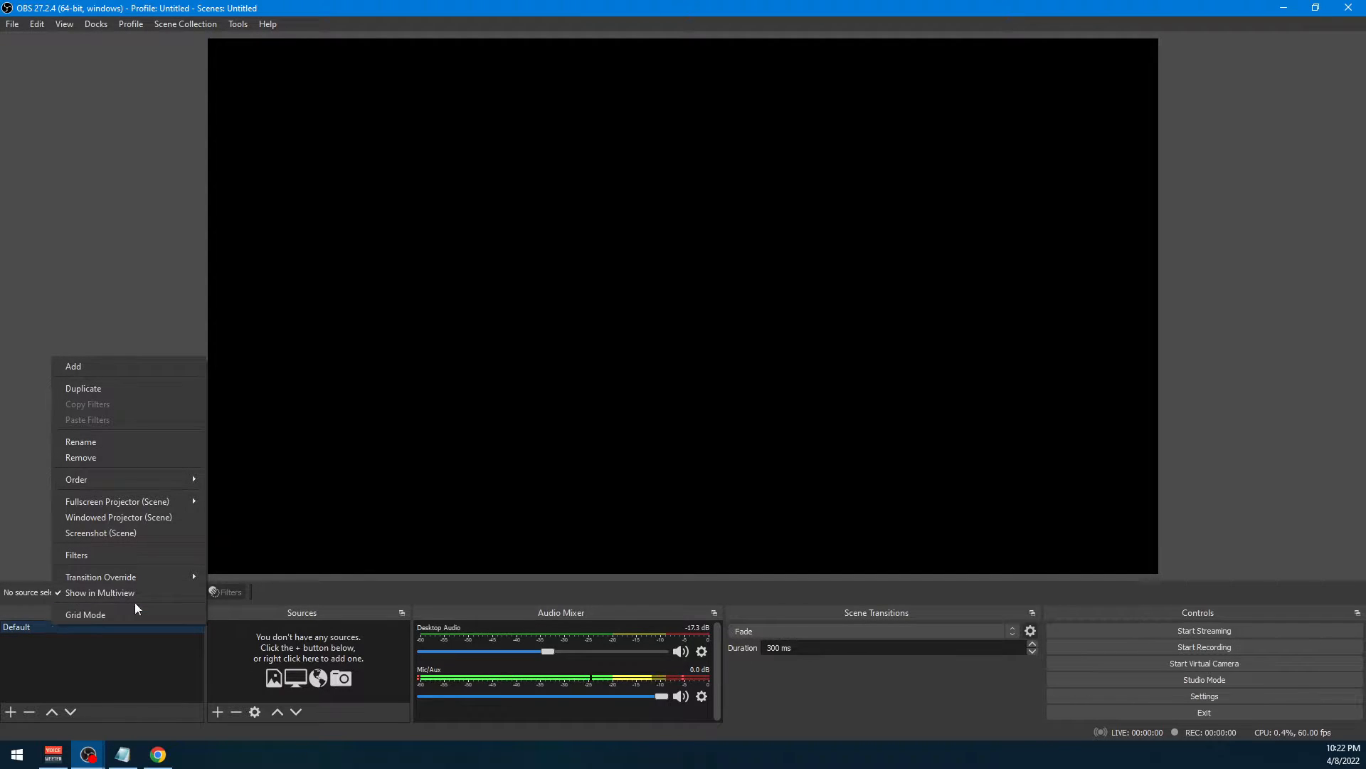
{"action": "left_click", "coordinate": [113, 445]}
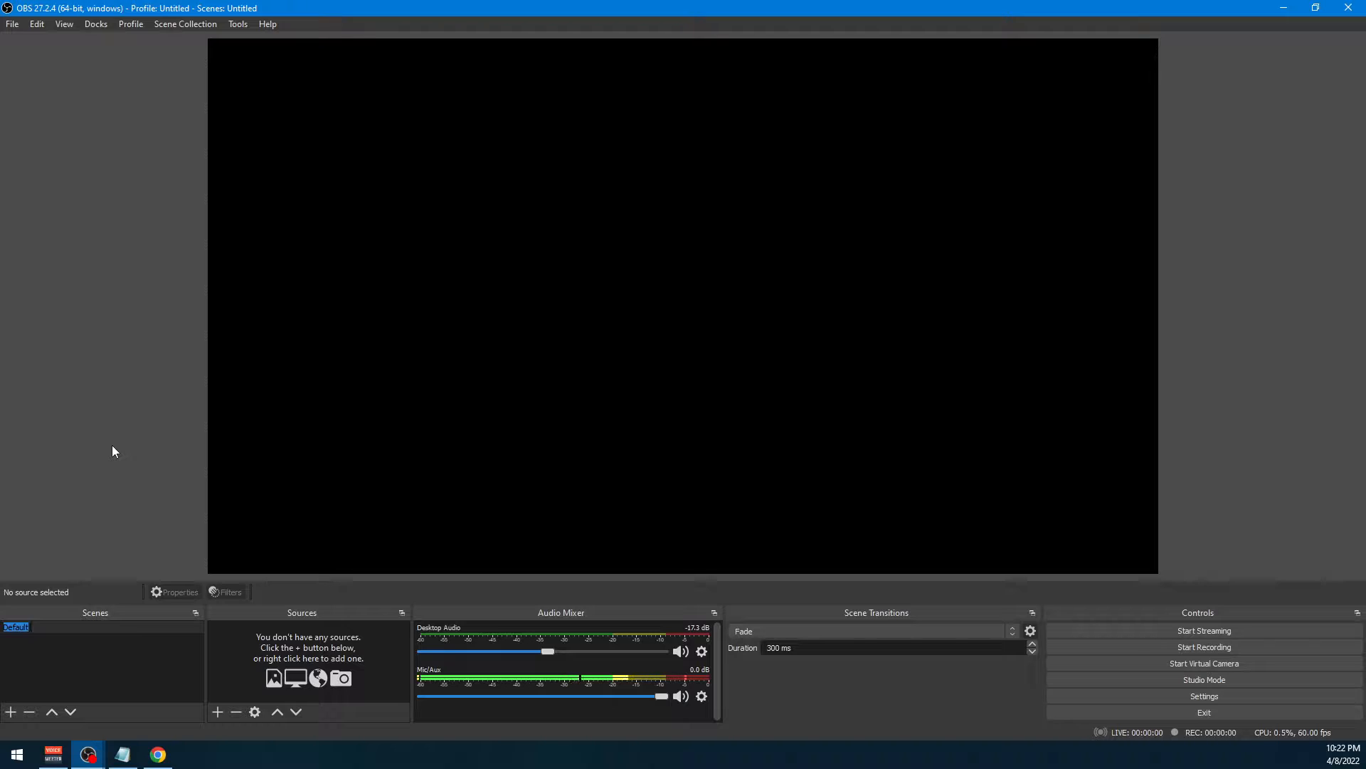
{"action": "type", "text": "Starting"}
{"action": "key", "text": "Return"}
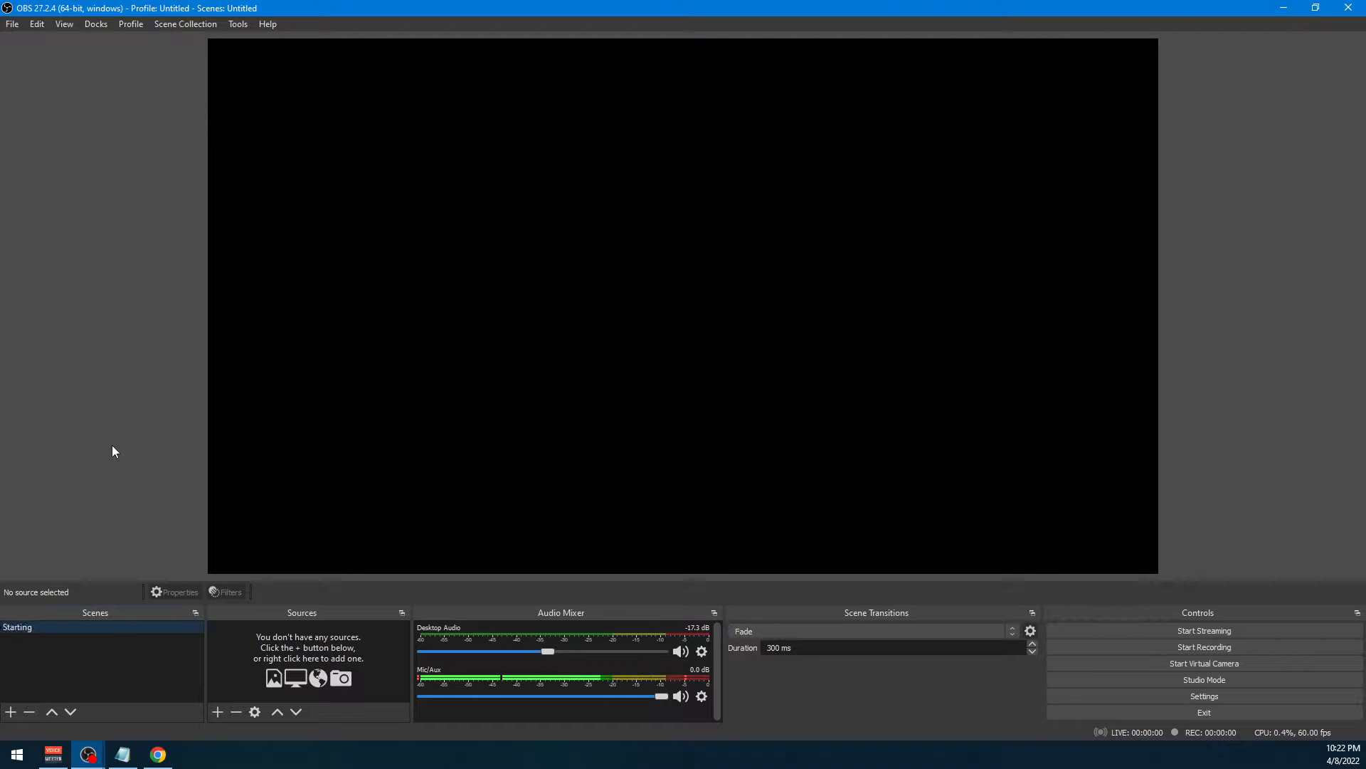
Add a new scene named "Stream Workspace"
{"action": "right_click", "coordinate": [78, 648]}
{"action": "left_click", "coordinate": [110, 658]}
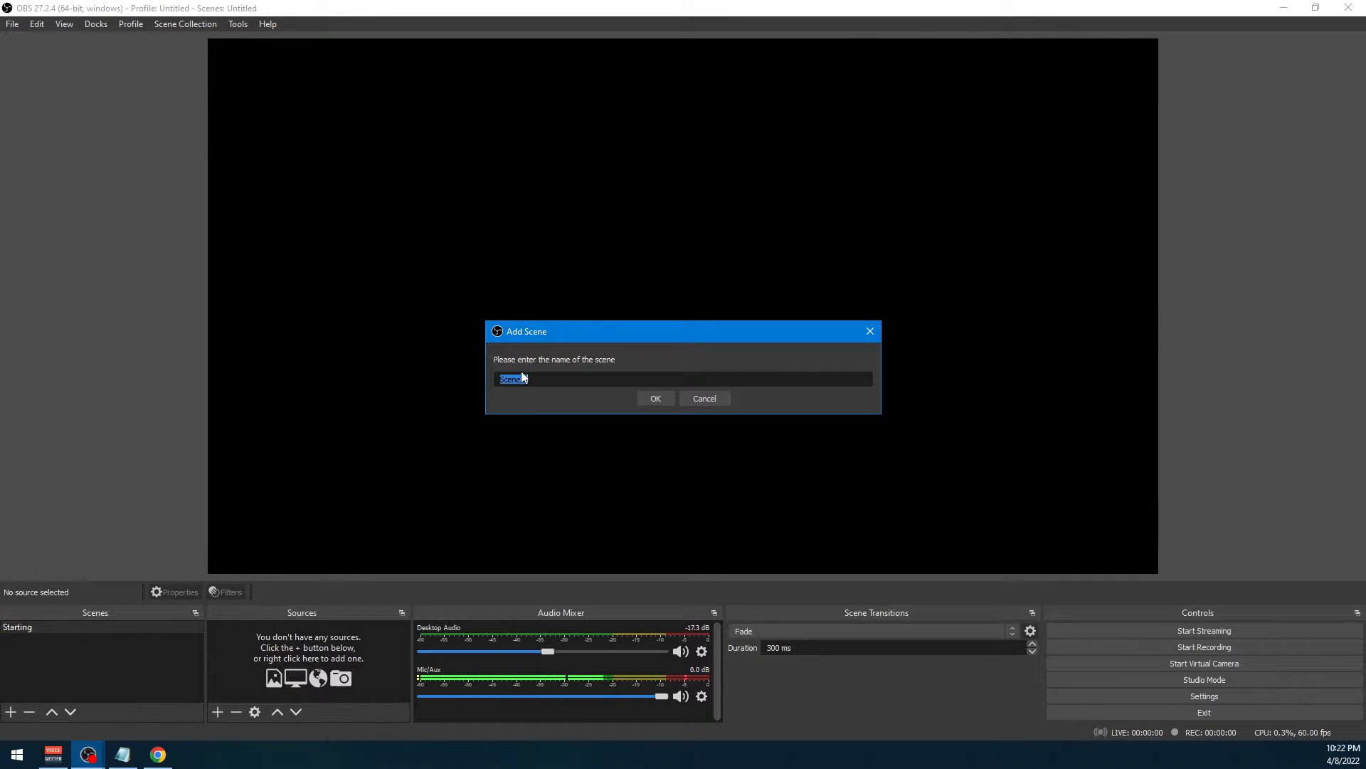
{"action": "type", "text": "Stream Workspace"}
{"action": "key", "text": "Return"}
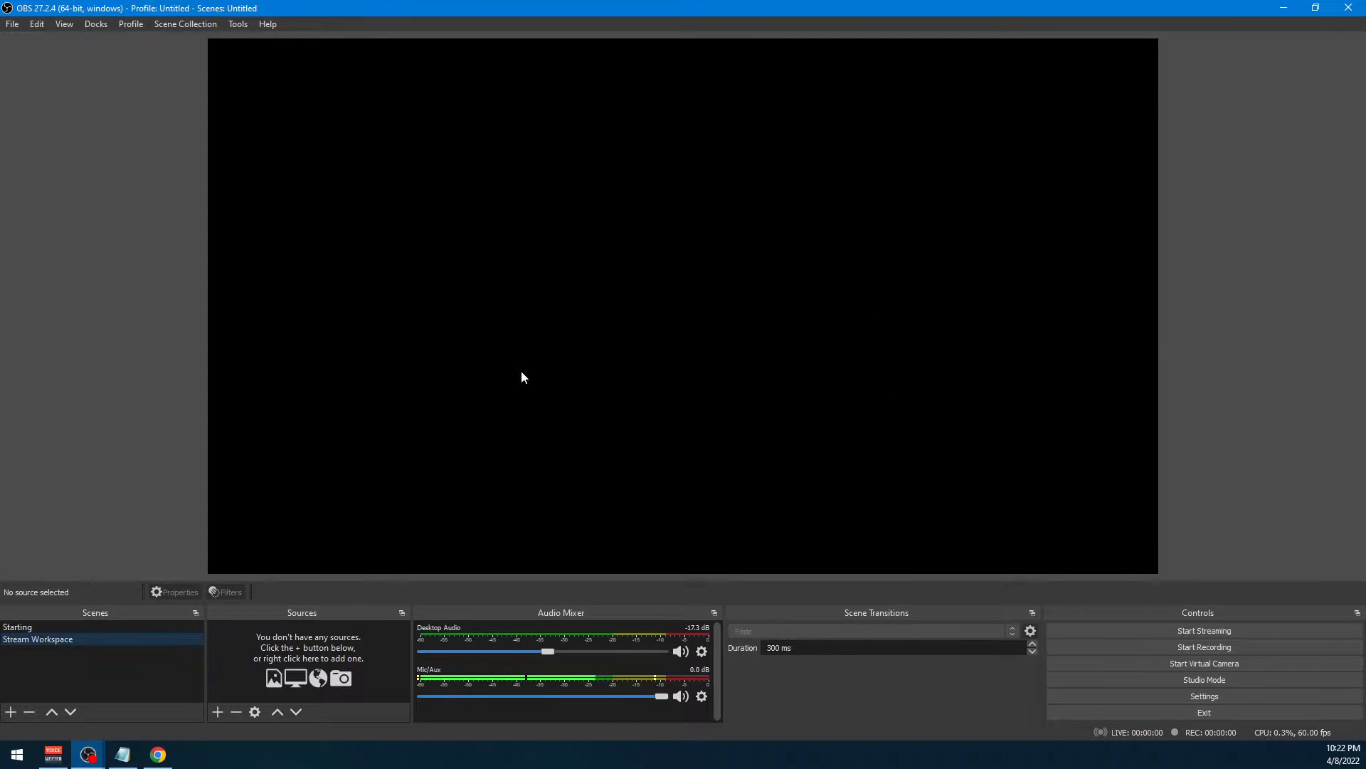
Add another scene named "BRB"
{"action": "right_click", "coordinate": [90, 666]}
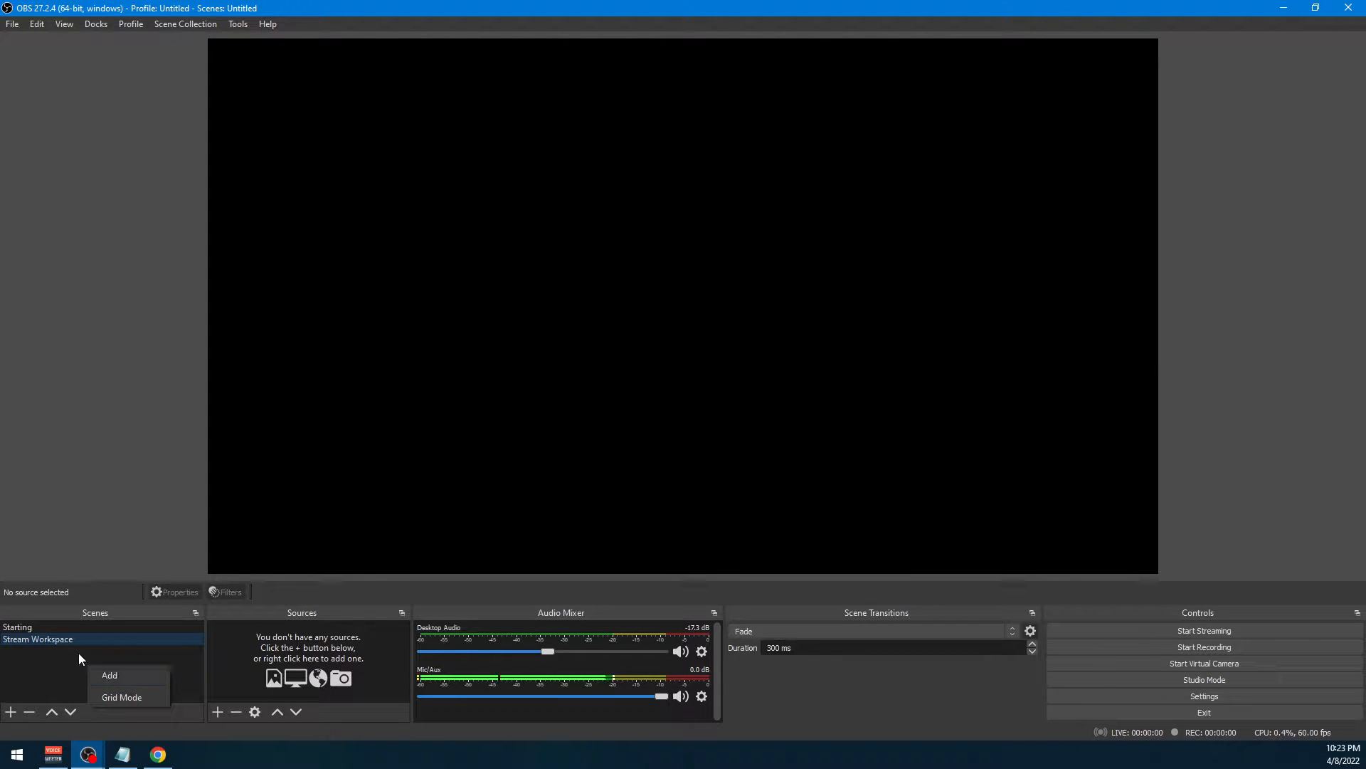
{"action": "left_click", "coordinate": [110, 677]}
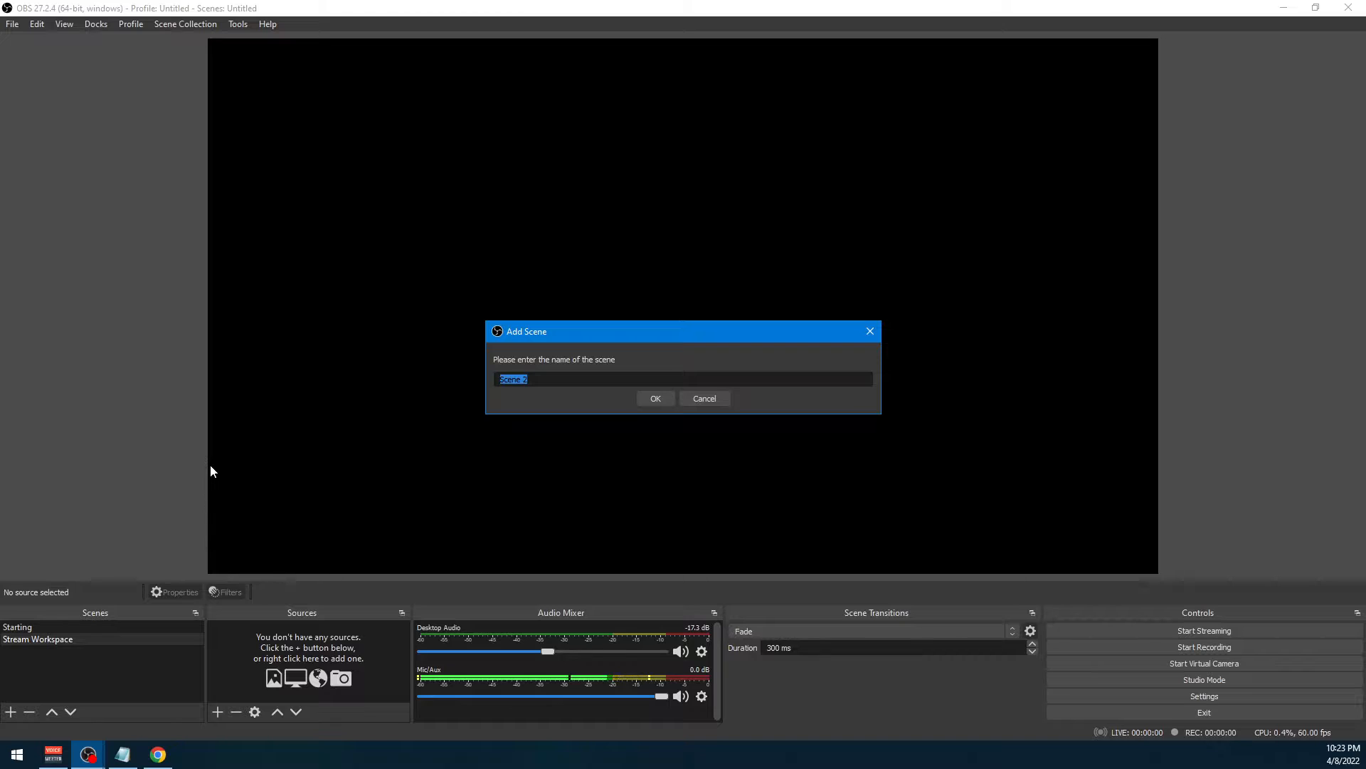
{"action": "type", "text": "BRB"}
{"action": "left_click", "coordinate": [658, 398]}
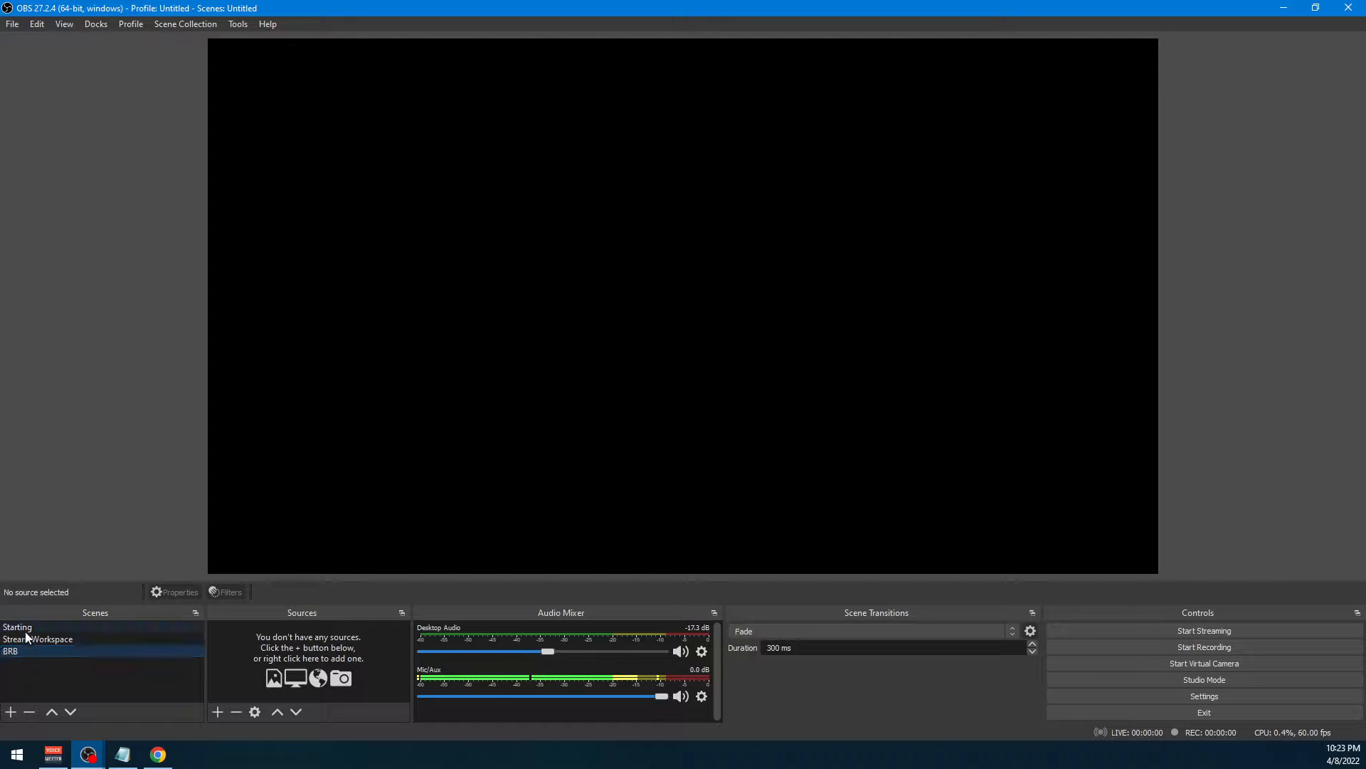
Add a Text (GDI+) source named "Stream Starting Soon" to the Starting scene
{"action": "left_click", "coordinate": [106, 627]}
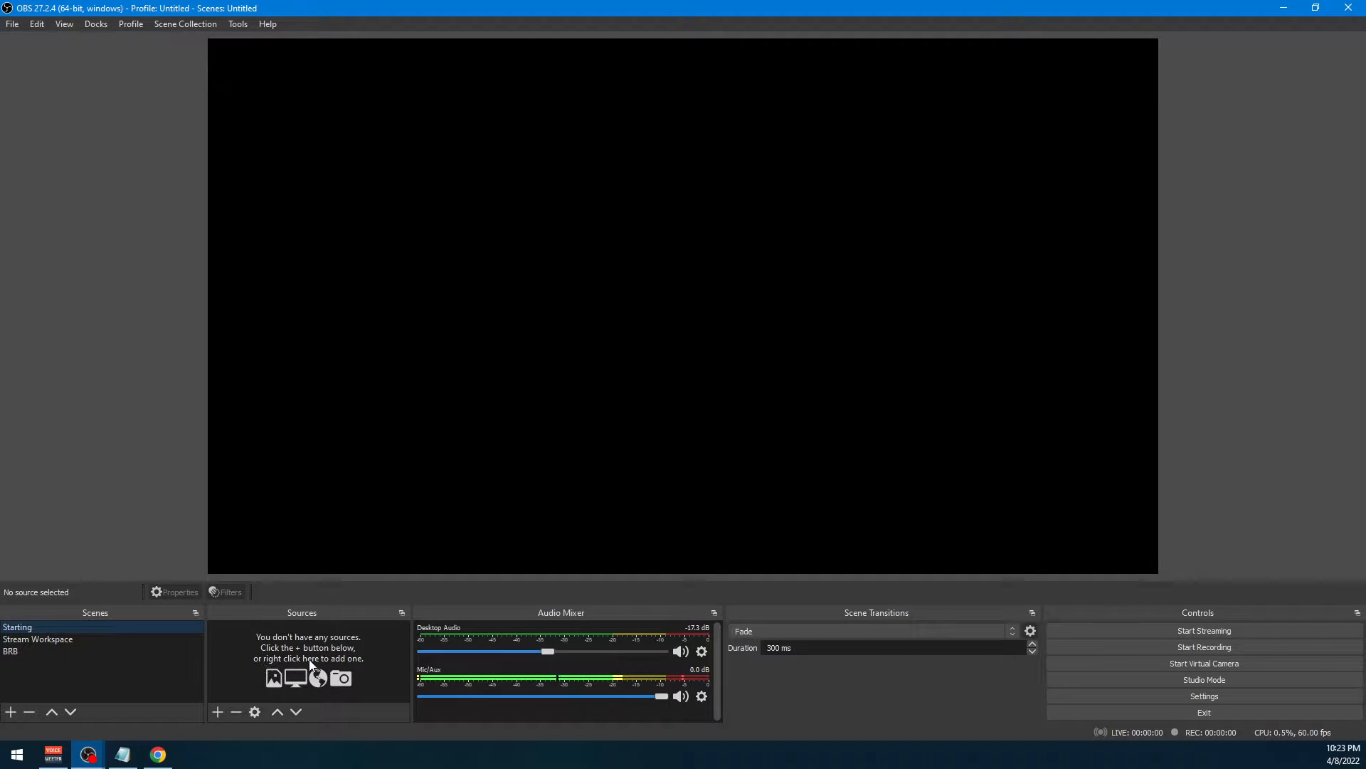
{"action": "right_click", "coordinate": [275, 650]}
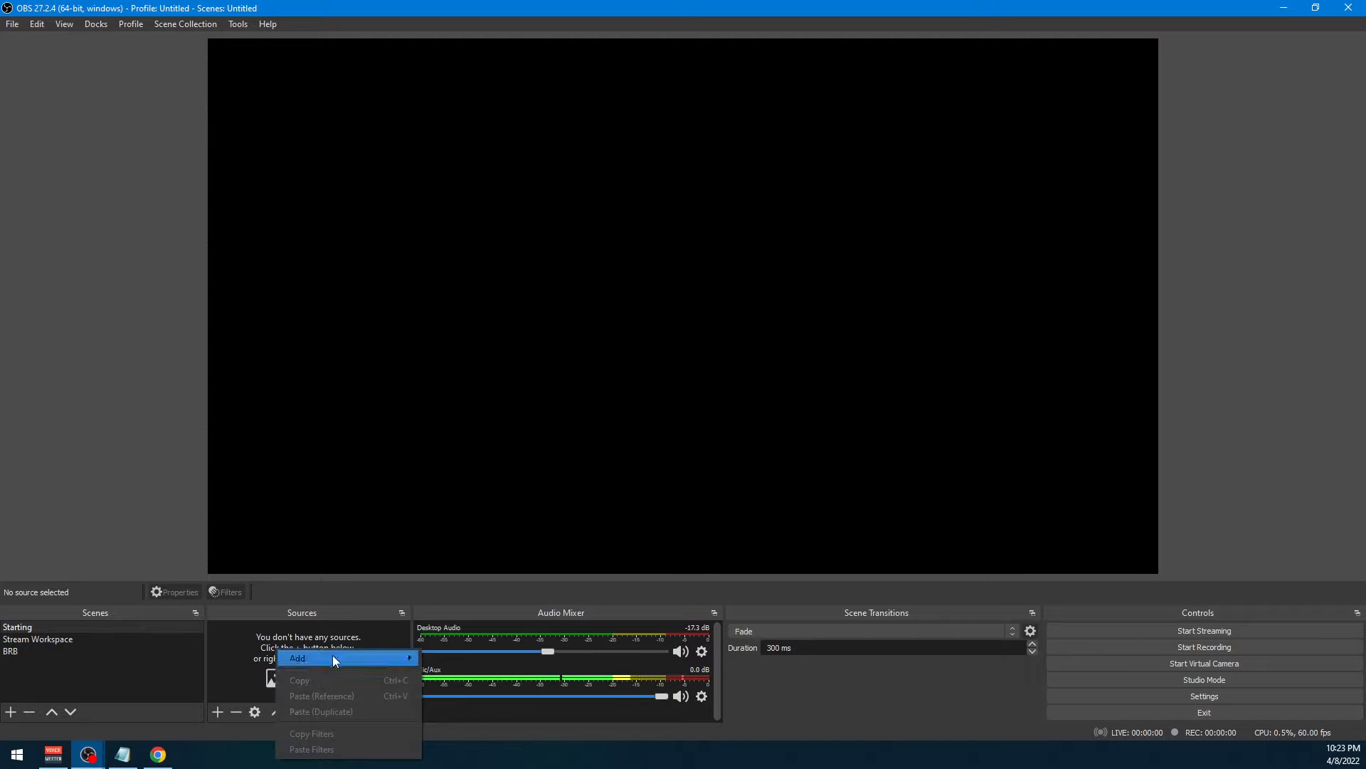
{"action": "mouse_move", "coordinate": [331, 656]}
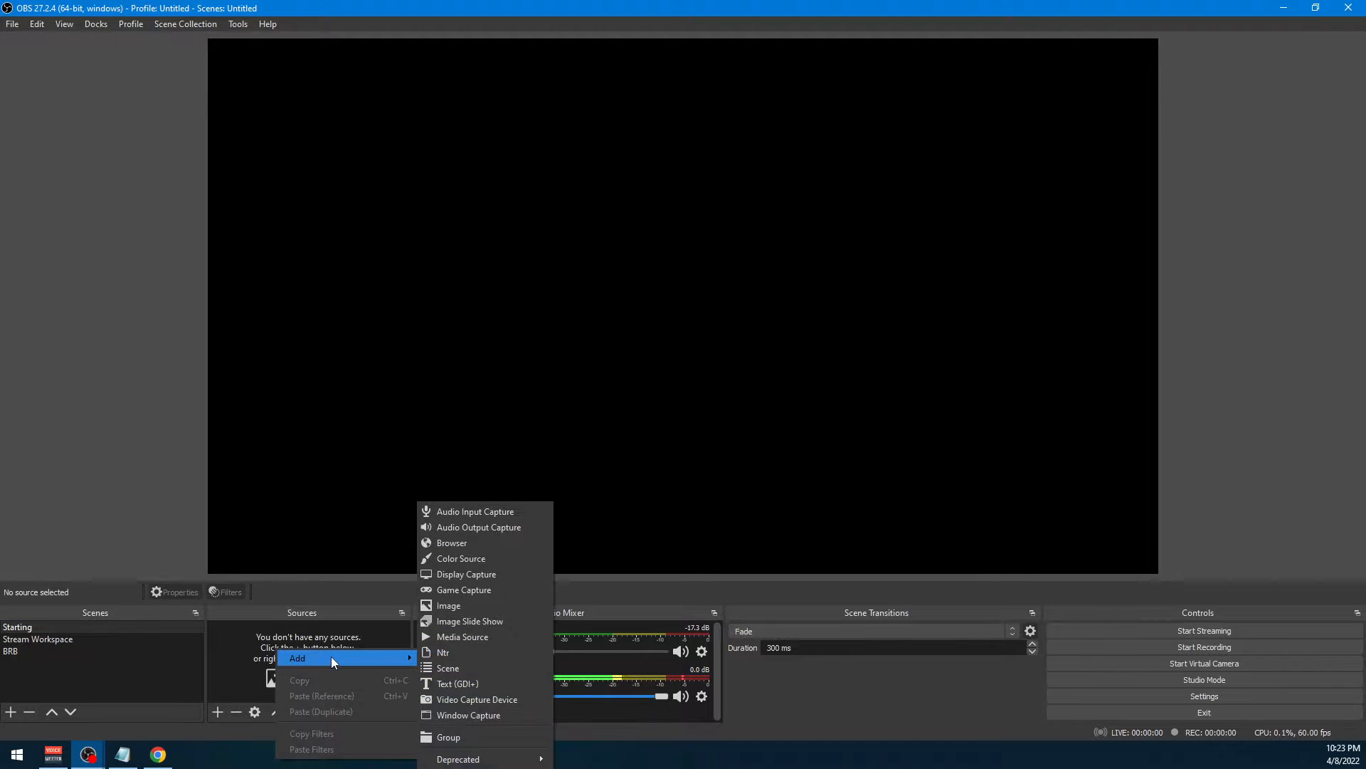
{"action": "left_click", "coordinate": [480, 686]}
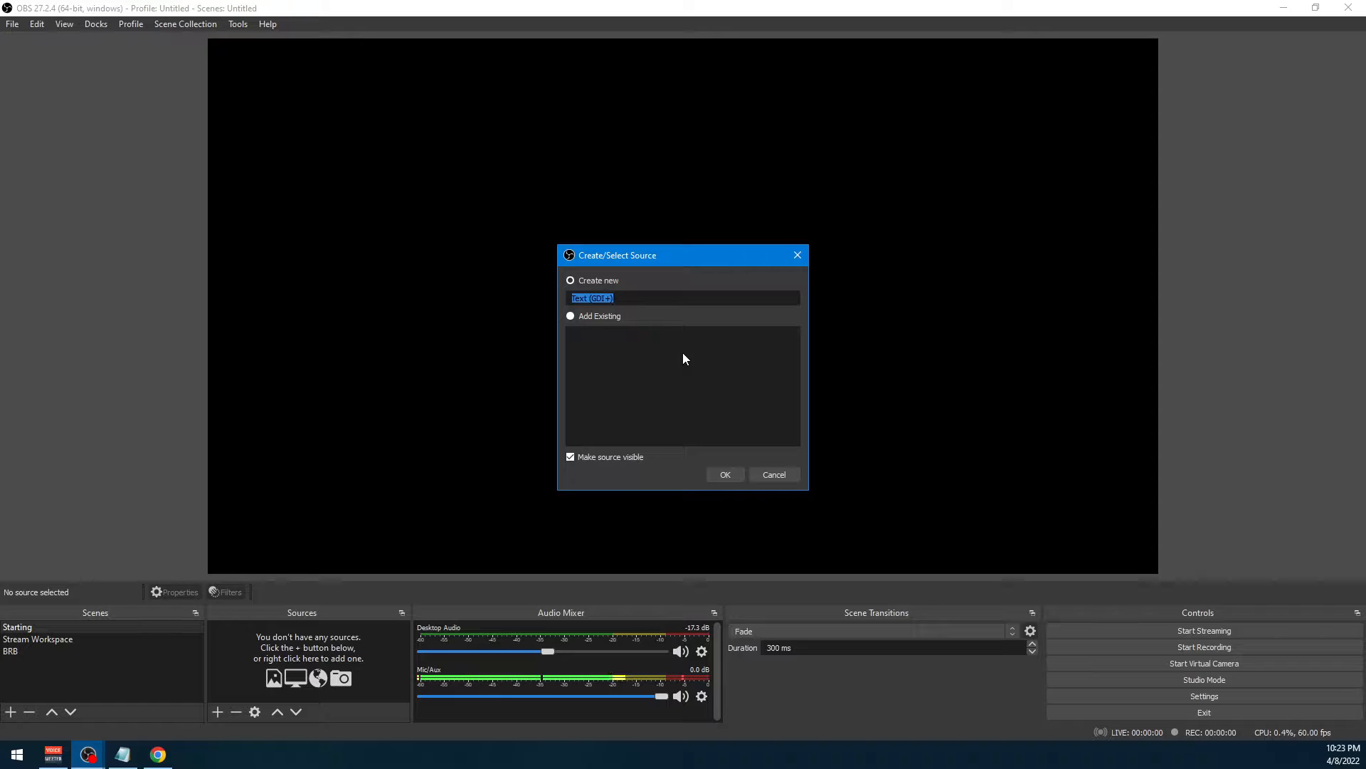
{"action": "type", "text": "Stgrea"}
{"action": "key", "text": "BackSpace"}
{"action": "key", "text": "BackSpace"}
{"action": "key", "text": "BackSpace"}
{"action": "key", "text": "BackSpace"}
{"action": "type", "text": "ream Starting Soon"}
{"action": "key", "text": "Return"}
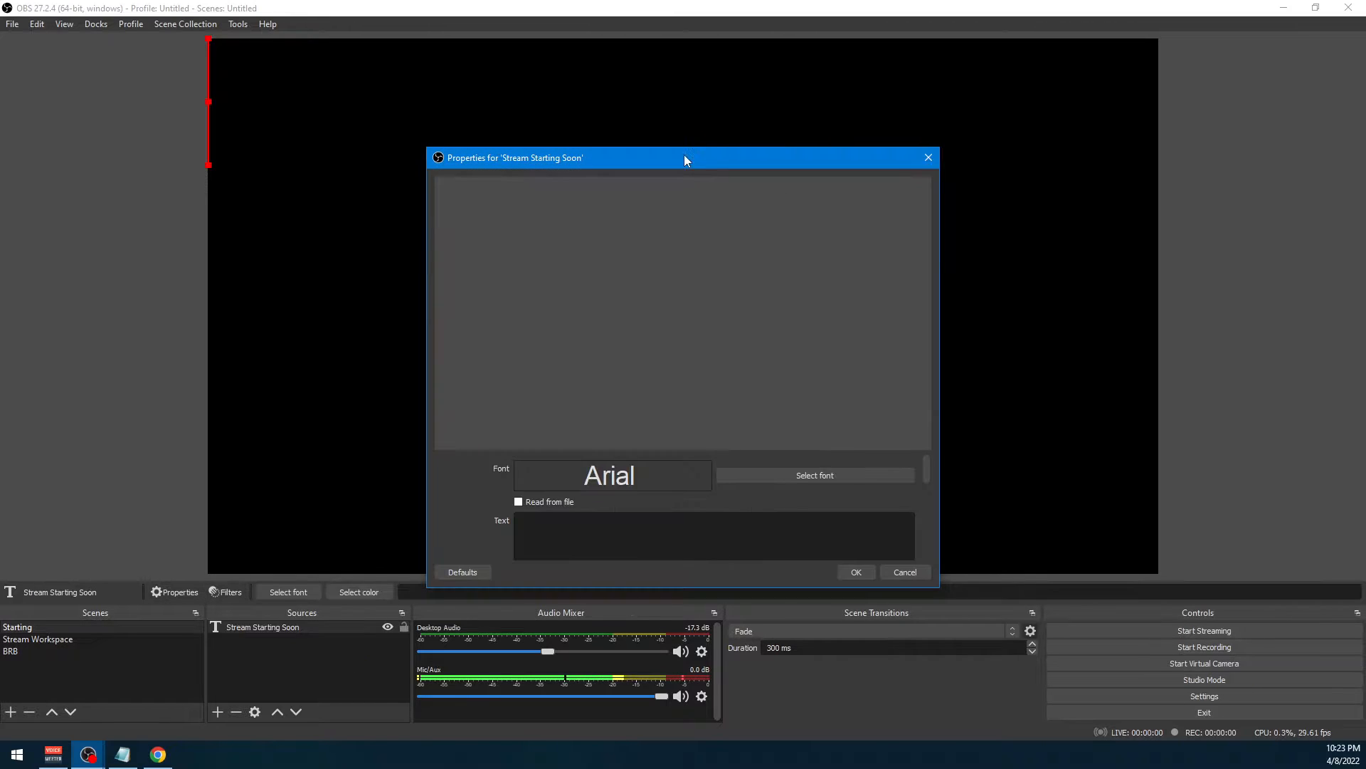
Enter "Stream Starting Soon" as the text source's content and accept its properties
{"action": "left_click_drag", "start_coordinate": [685, 156], "coordinate": [665, 84]}
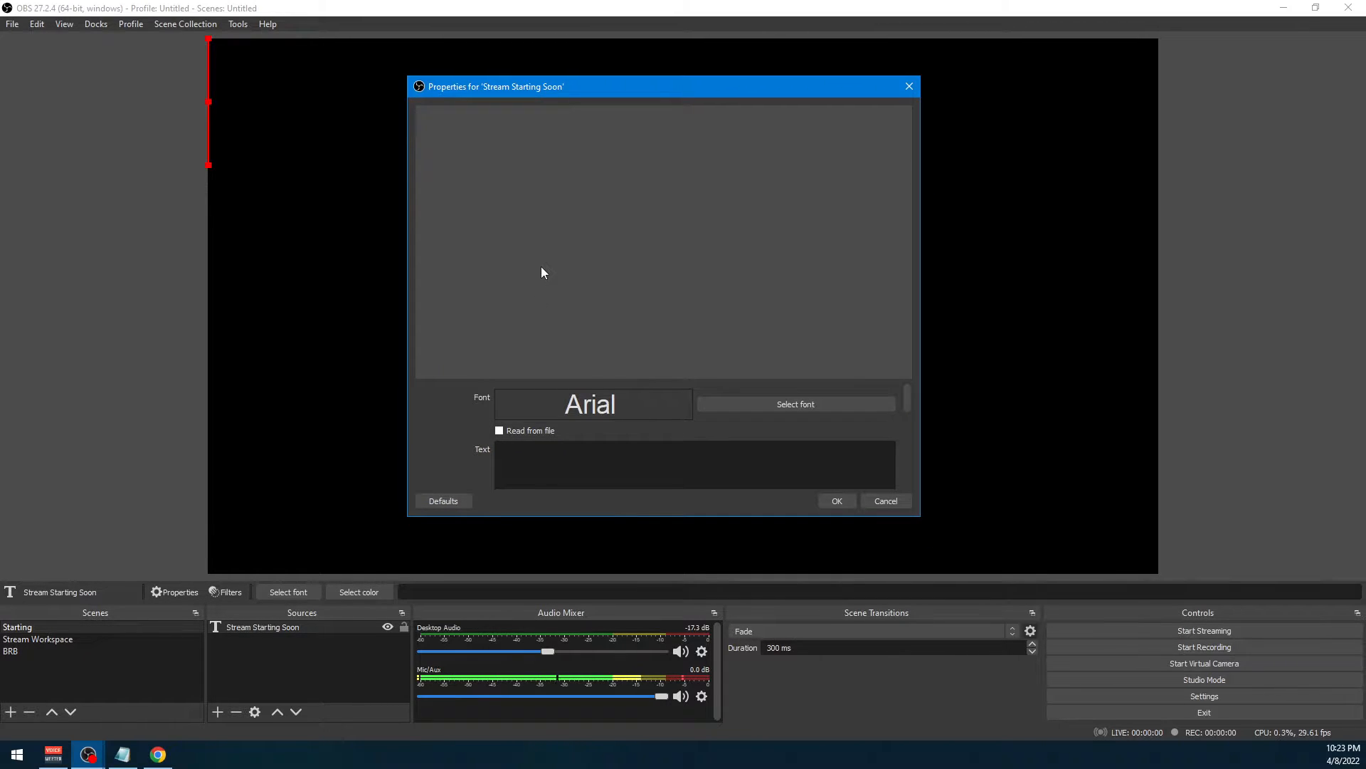
{"action": "type", "text": "St"}
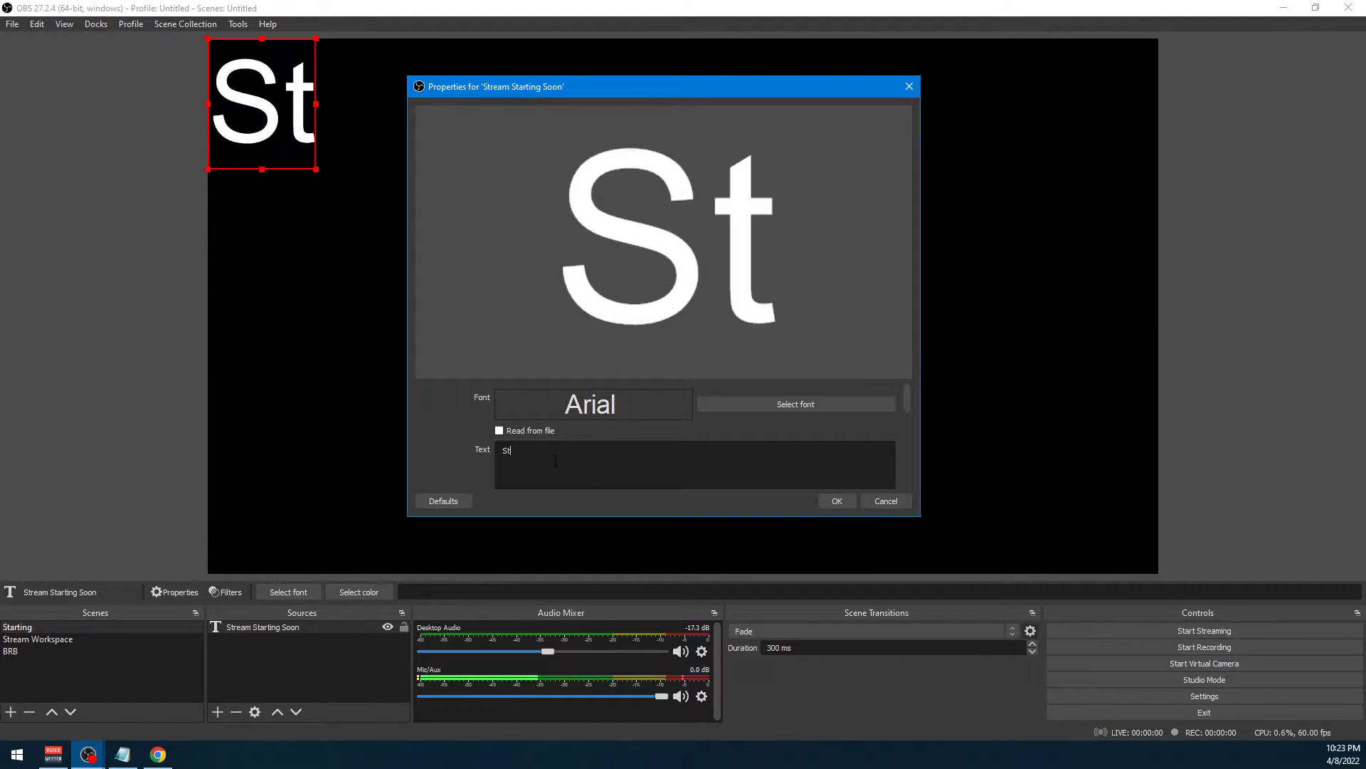
{"action": "type", "text": "ream Starting Soon"}
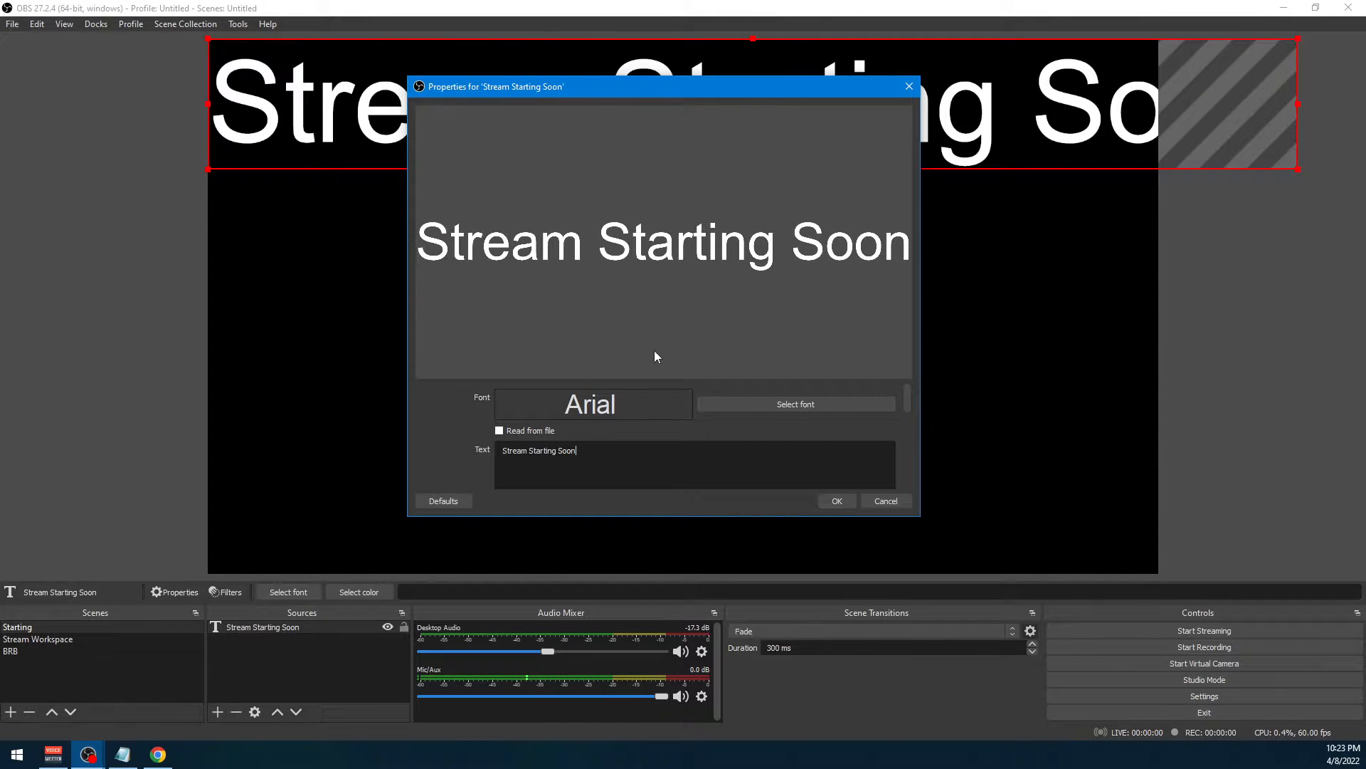
{"action": "left_click_drag", "start_coordinate": [621, 91], "coordinate": [646, 235]}
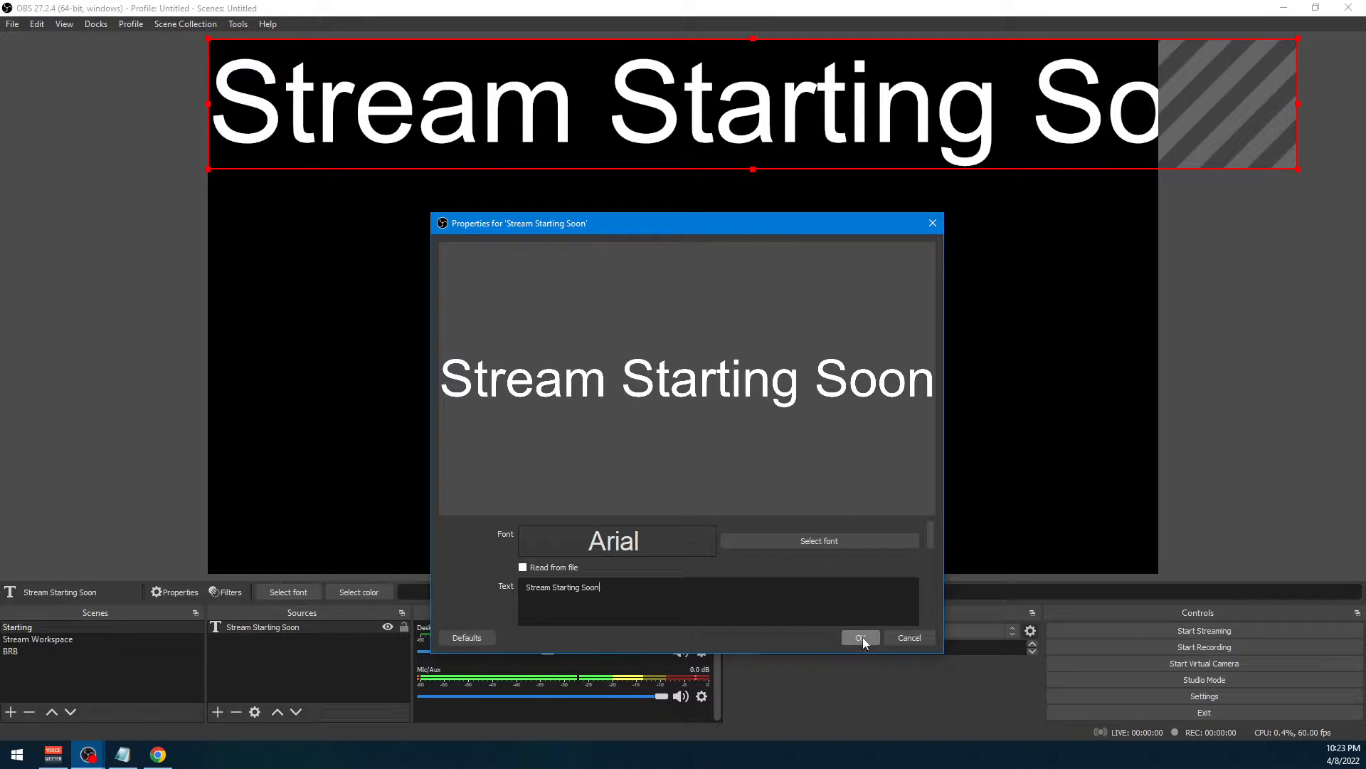
{"action": "scroll", "coordinate": [760, 587], "scroll_direction": "down", "scroll_amount": 3}
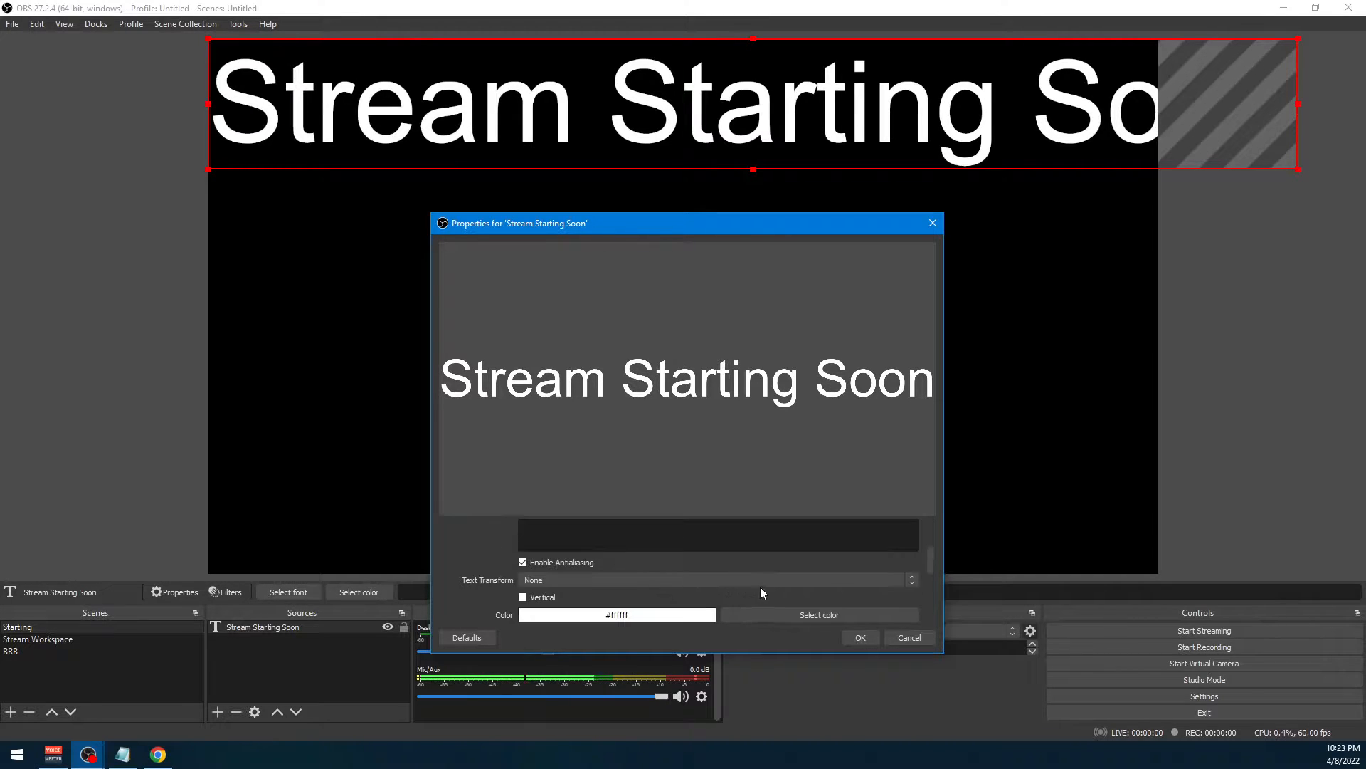
{"action": "scroll", "coordinate": [805, 605], "scroll_direction": "up", "scroll_amount": 1}
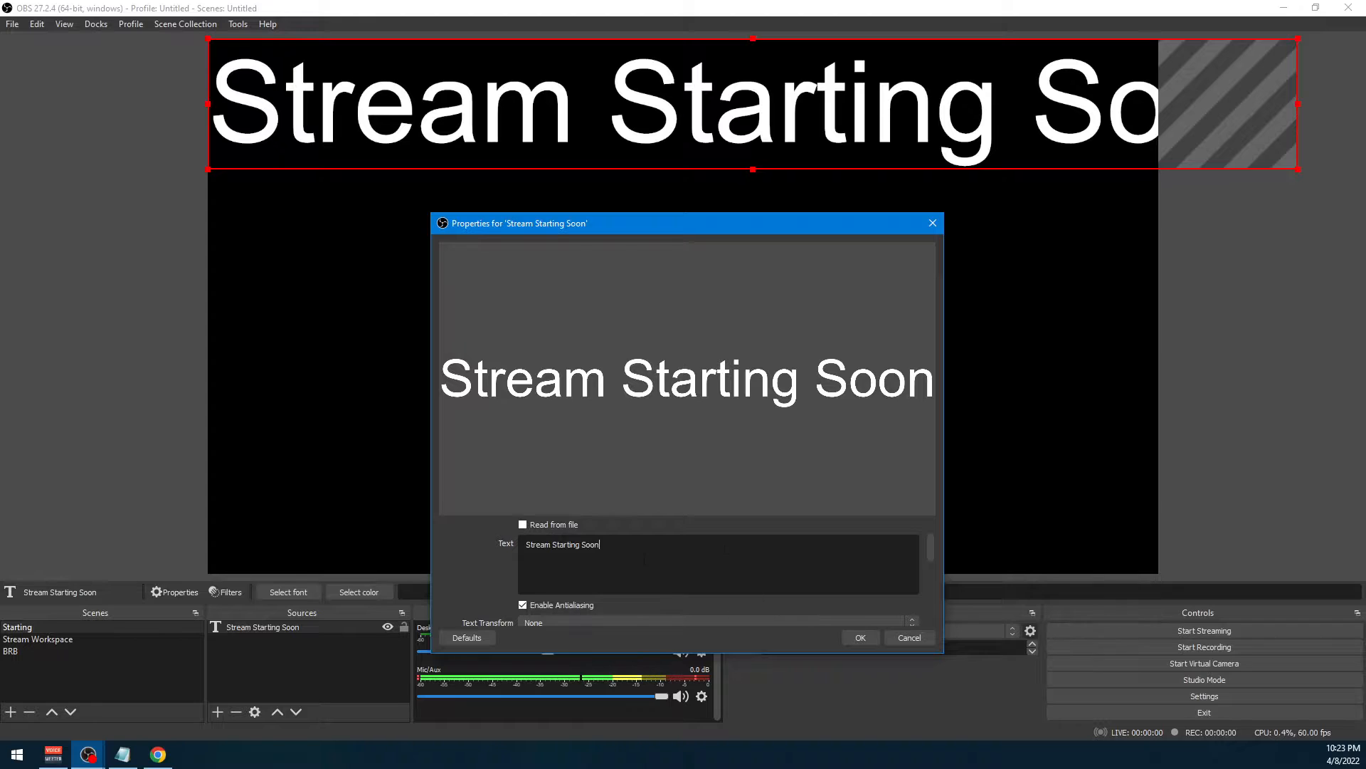
{"action": "left_click", "coordinate": [860, 637]}
Scale the Stream Starting Soon text down to about two thirds of its size and place it fully inside the canvas
{"action": "left_click_drag", "start_coordinate": [600, 122], "coordinate": [601, 187]}
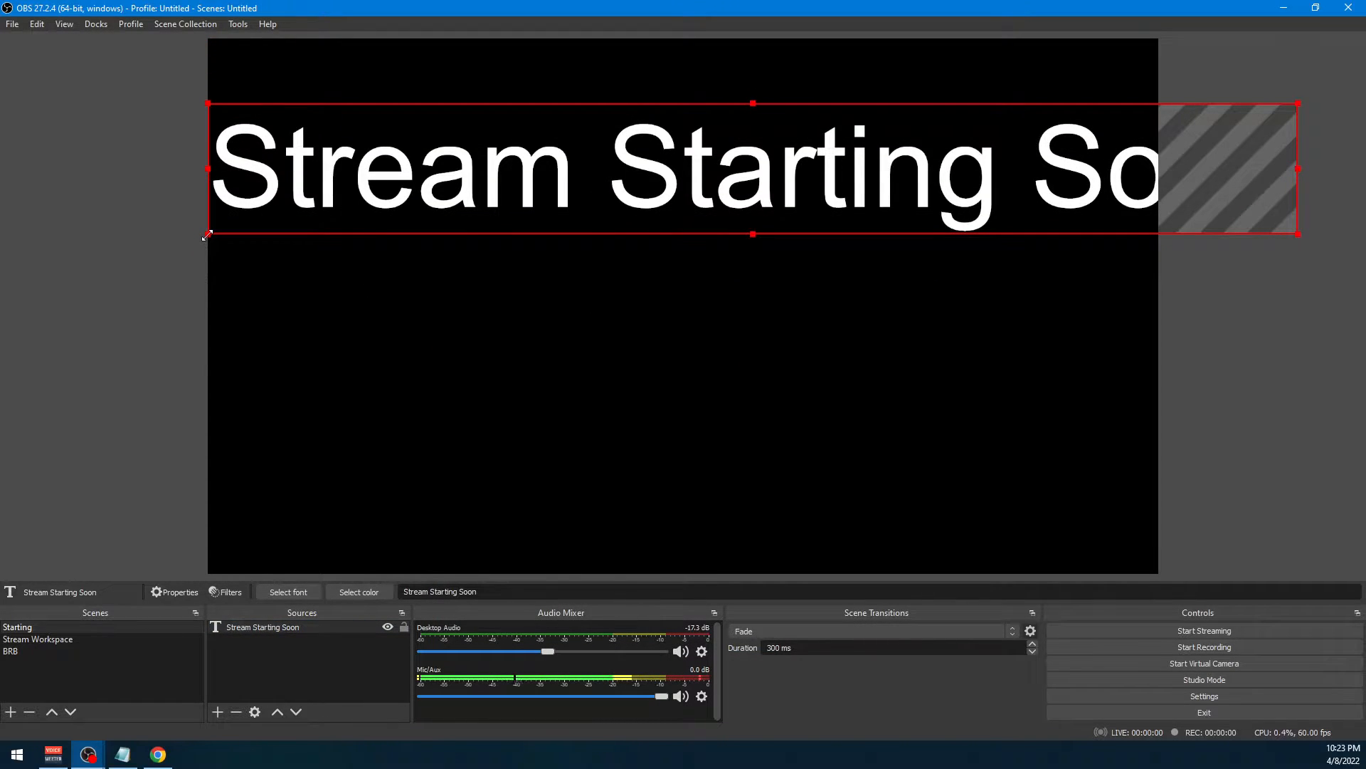
{"action": "left_click_drag", "start_coordinate": [208, 234], "coordinate": [588, 181]}
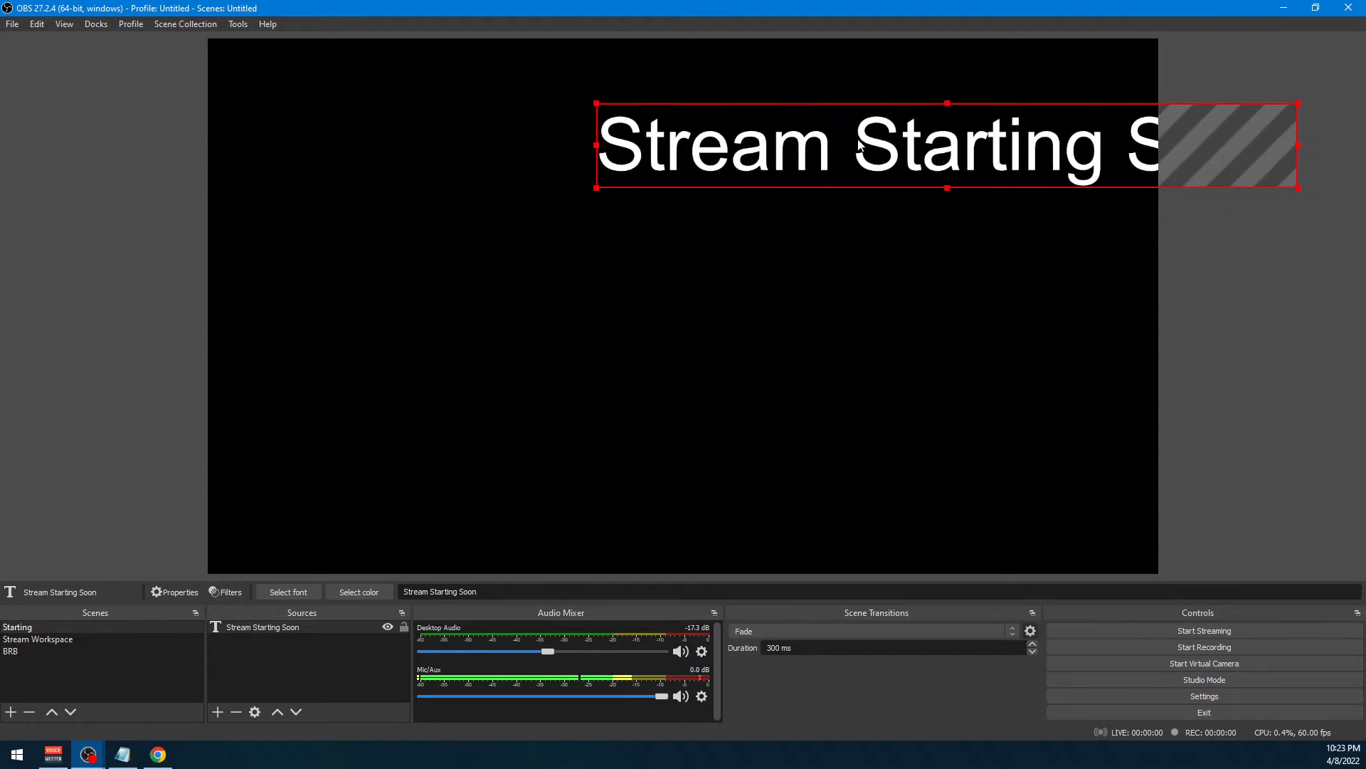
{"action": "left_click_drag", "start_coordinate": [870, 139], "coordinate": [616, 223]}
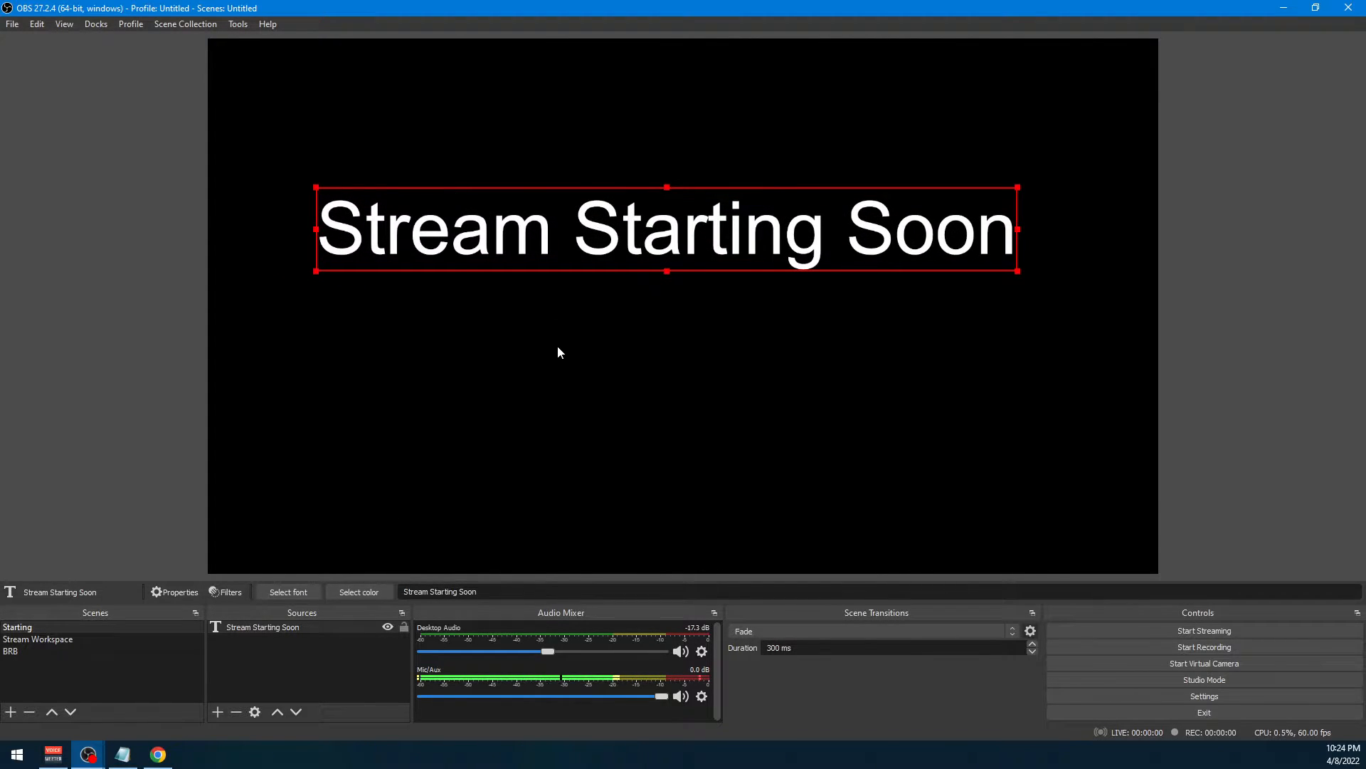
Center the Stream Starting Soon text on the screen with the Transform options, leaving it deselected
{"action": "left_click", "coordinate": [331, 676]}
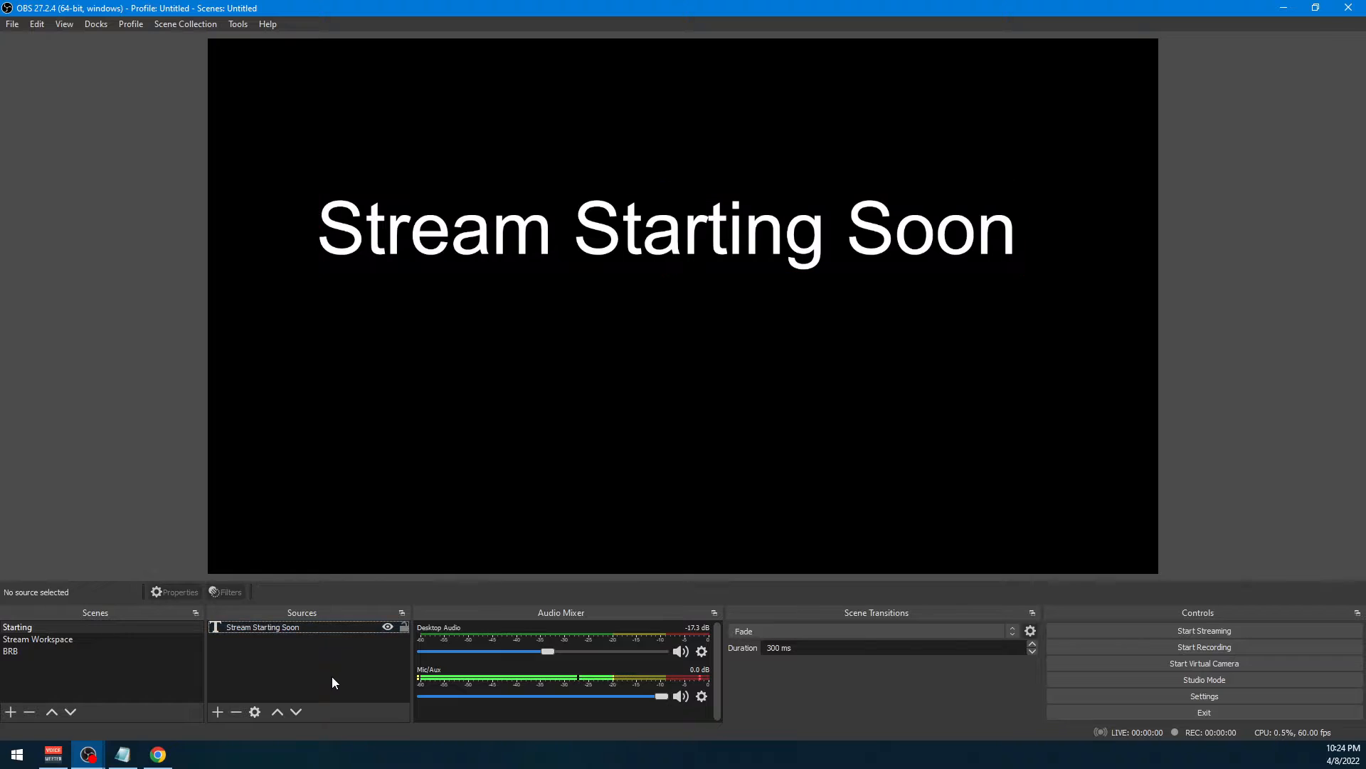
{"action": "left_click", "coordinate": [288, 626]}
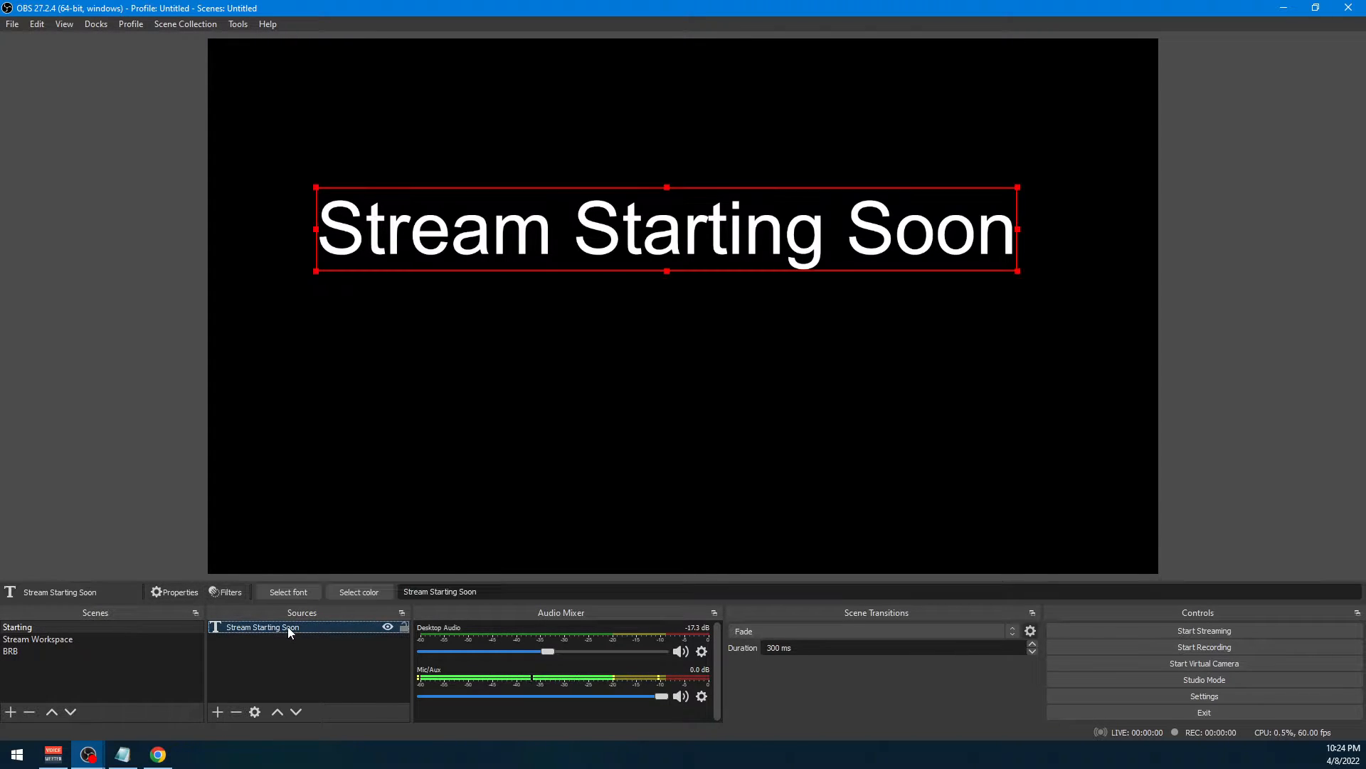
{"action": "right_click", "coordinate": [739, 228]}
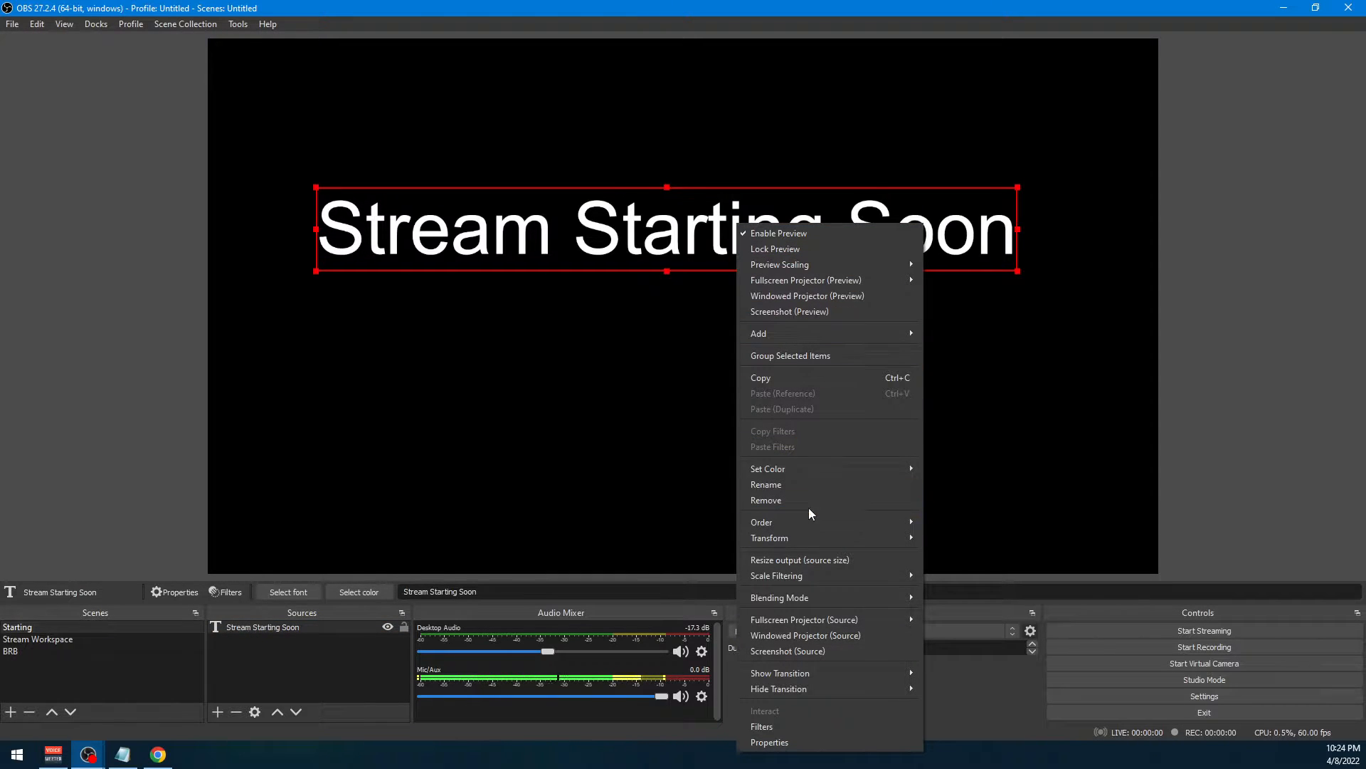
{"action": "mouse_move", "coordinate": [812, 536]}
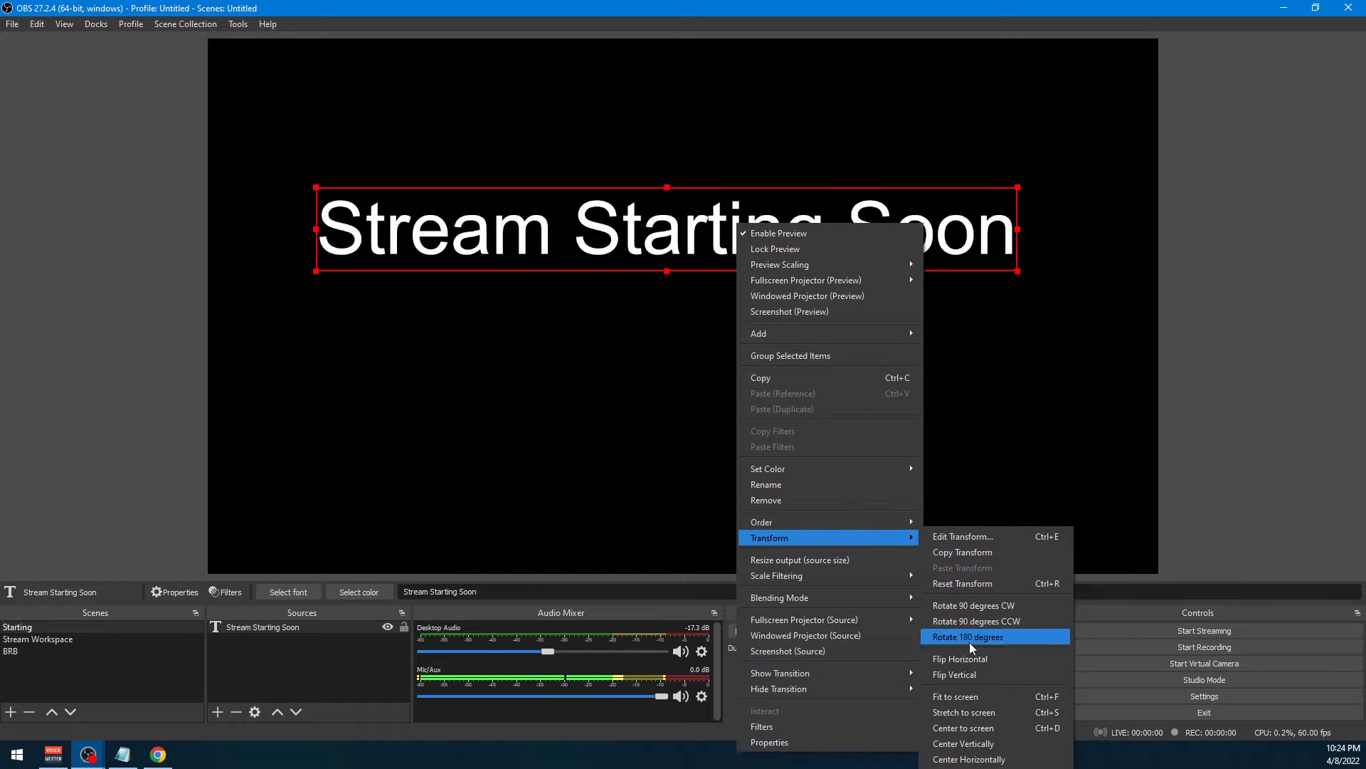
{"action": "left_click", "coordinate": [985, 727]}
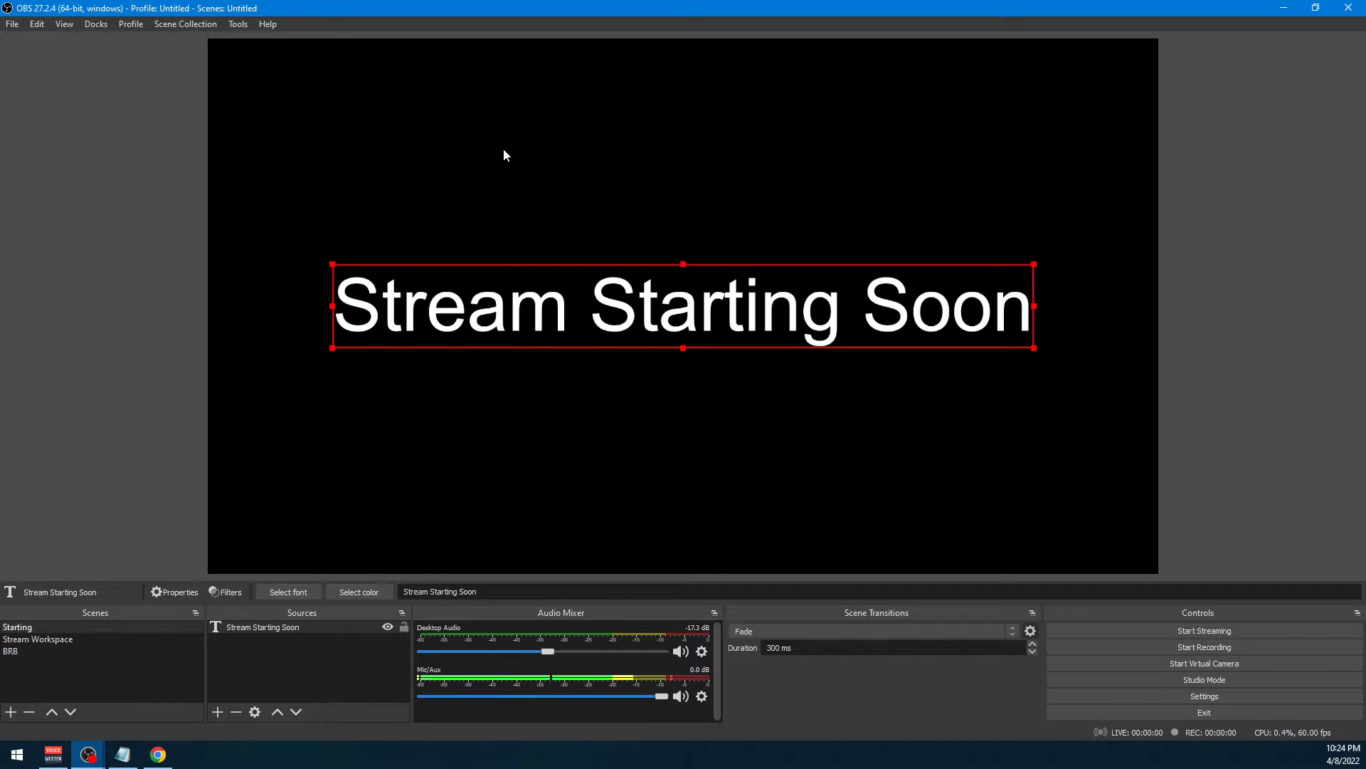
{"action": "left_click", "coordinate": [379, 665]}
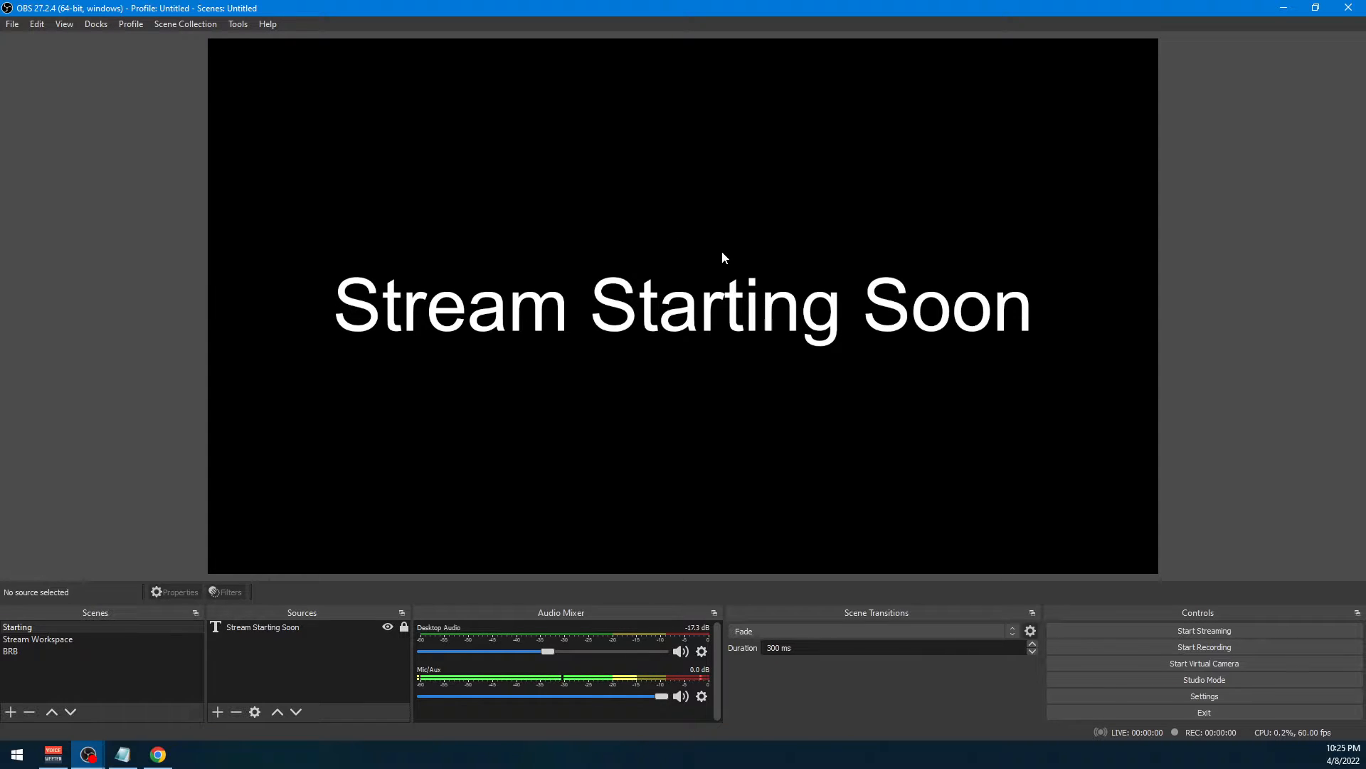
Add an Image source named "Background" to the Starting scene
{"action": "right_click", "coordinate": [285, 648]}
{"action": "mouse_move", "coordinate": [340, 662]}
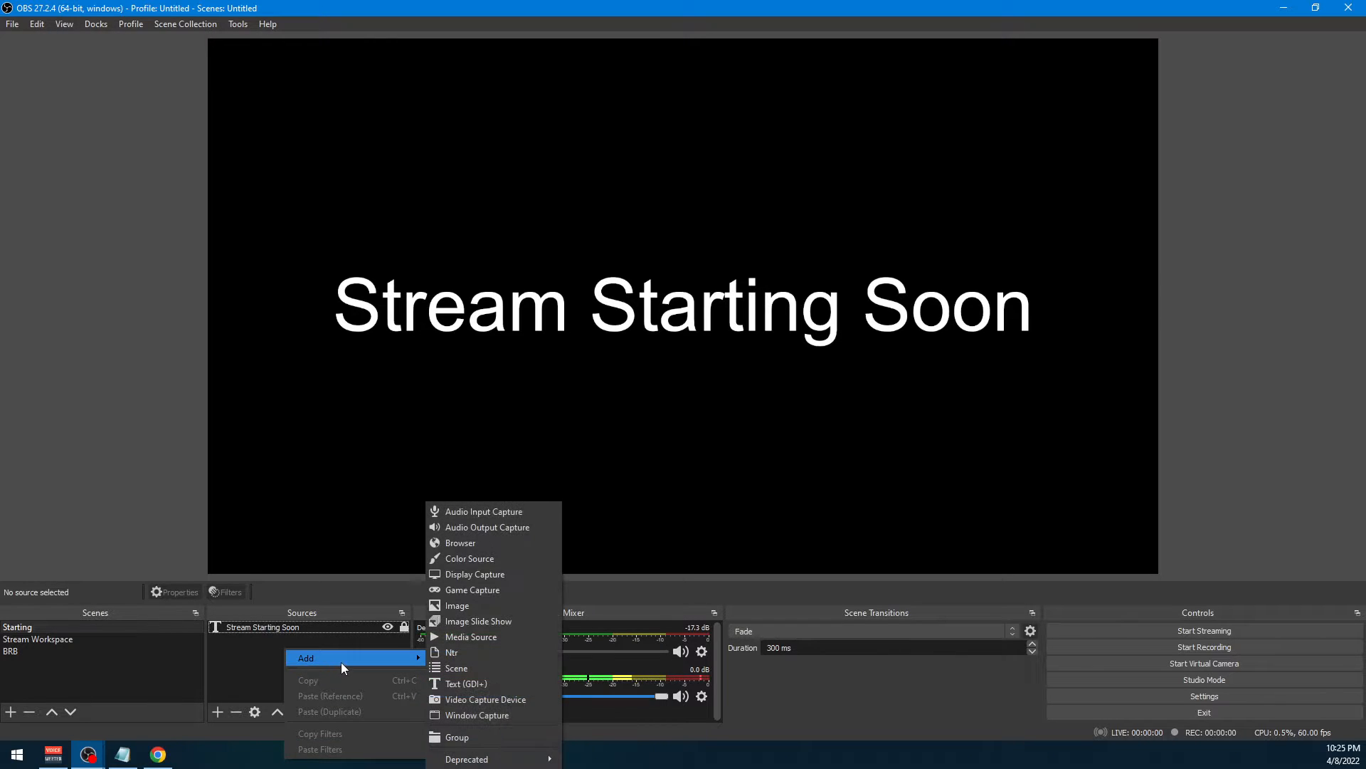
{"action": "left_click", "coordinate": [480, 605]}
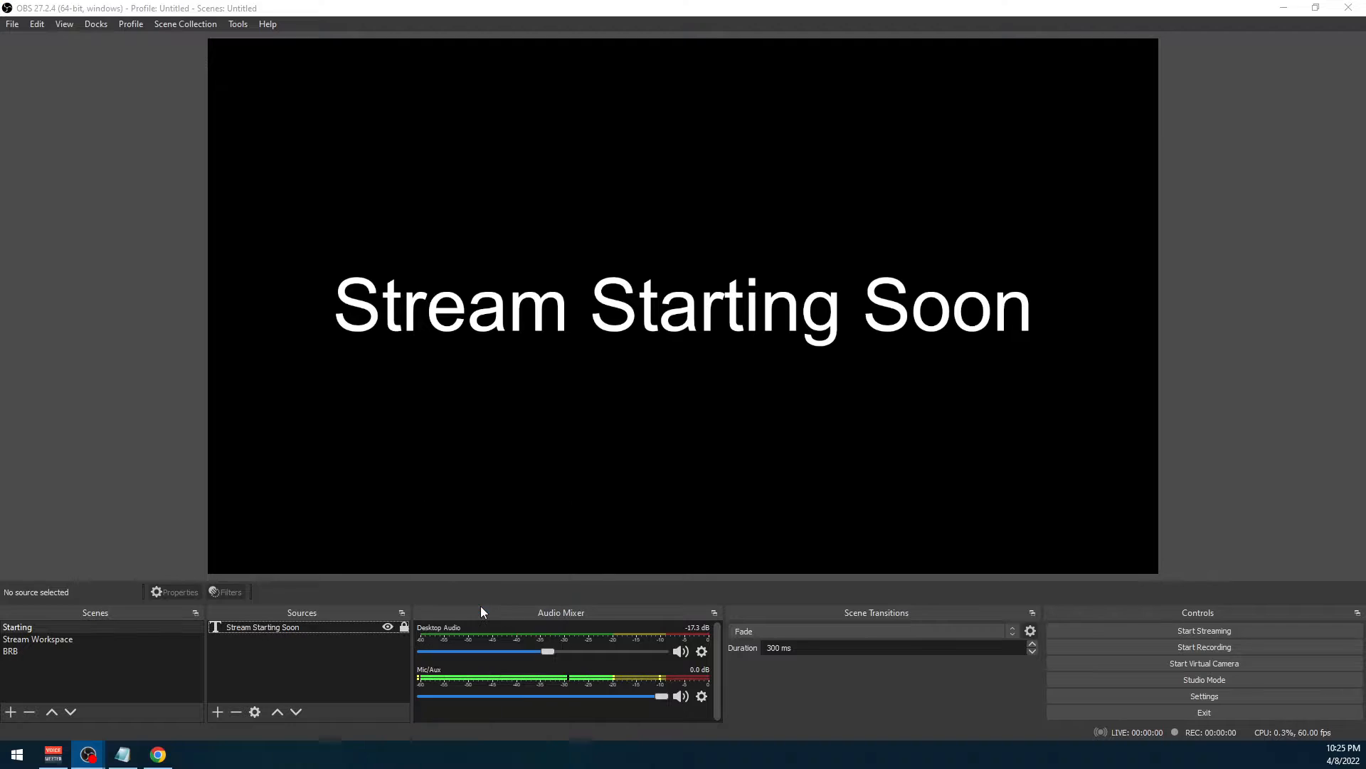
{"action": "type", "text": "Background"}
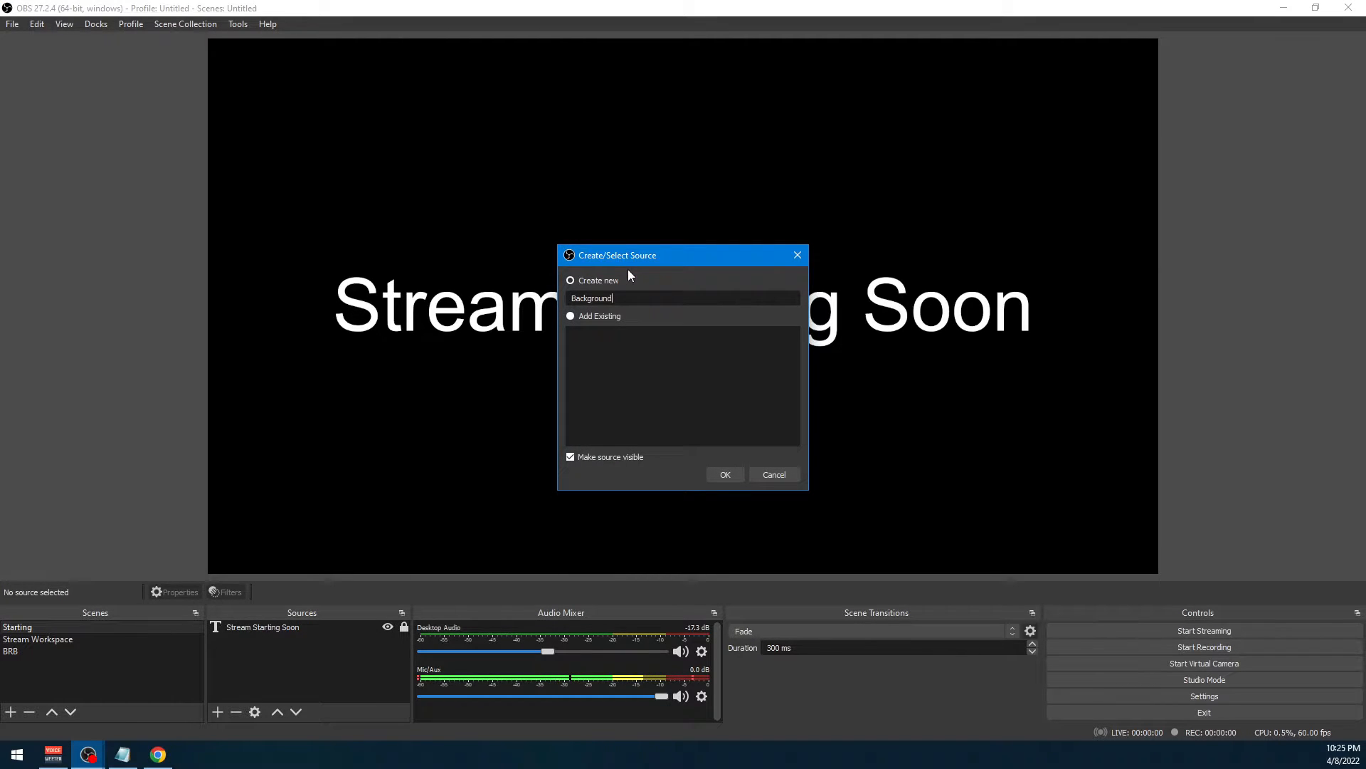
{"action": "key", "text": "Return"}
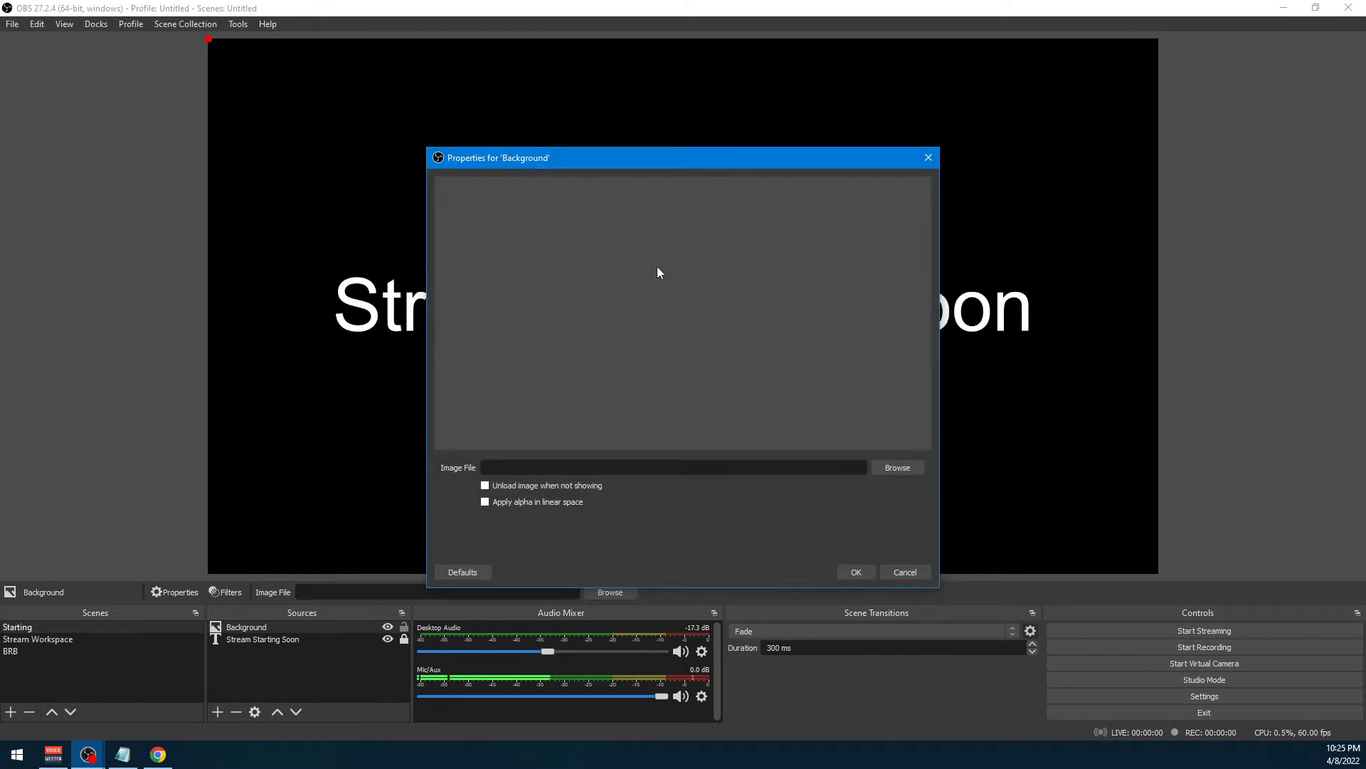
Load Circuit PNG from the Desktop's OBS Images folder as the Background source's image file and accept its properties
{"action": "left_click", "coordinate": [898, 468]}
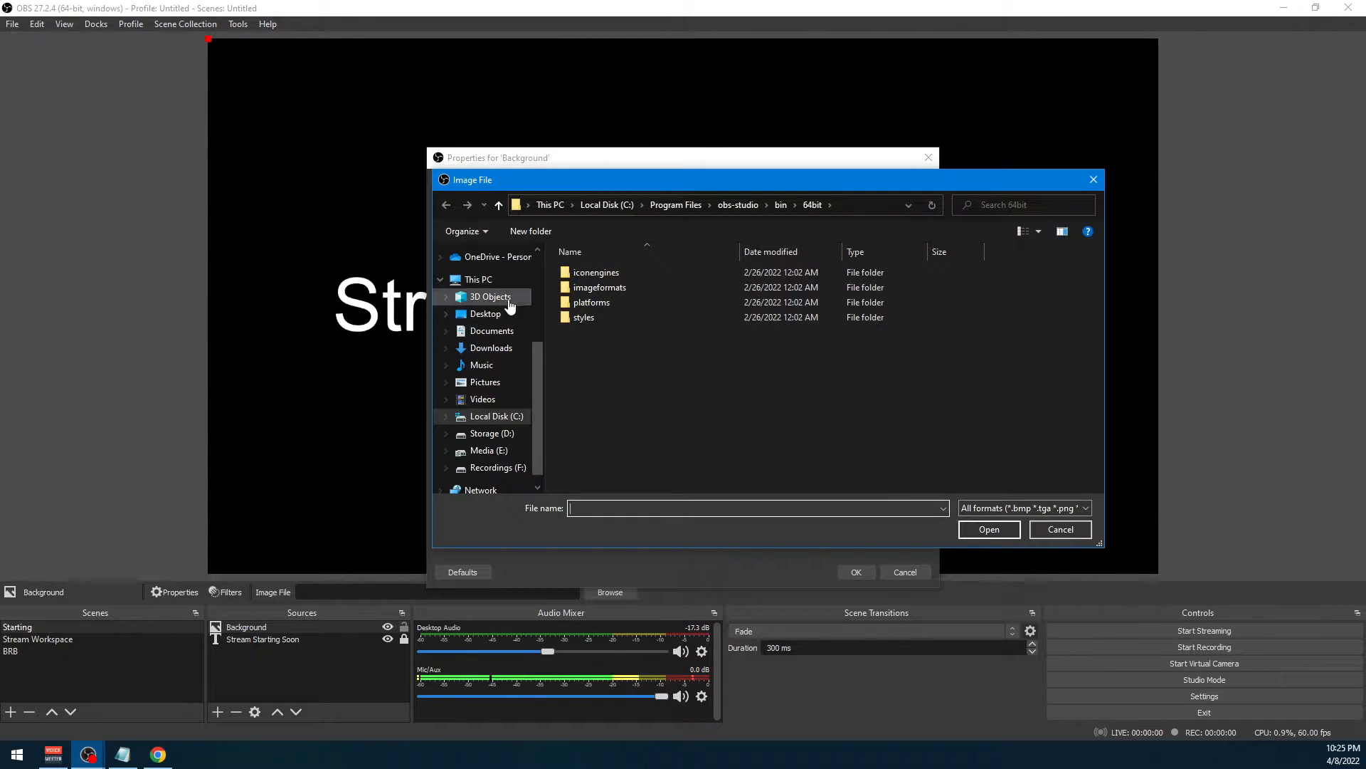
{"action": "left_click", "coordinate": [498, 313]}
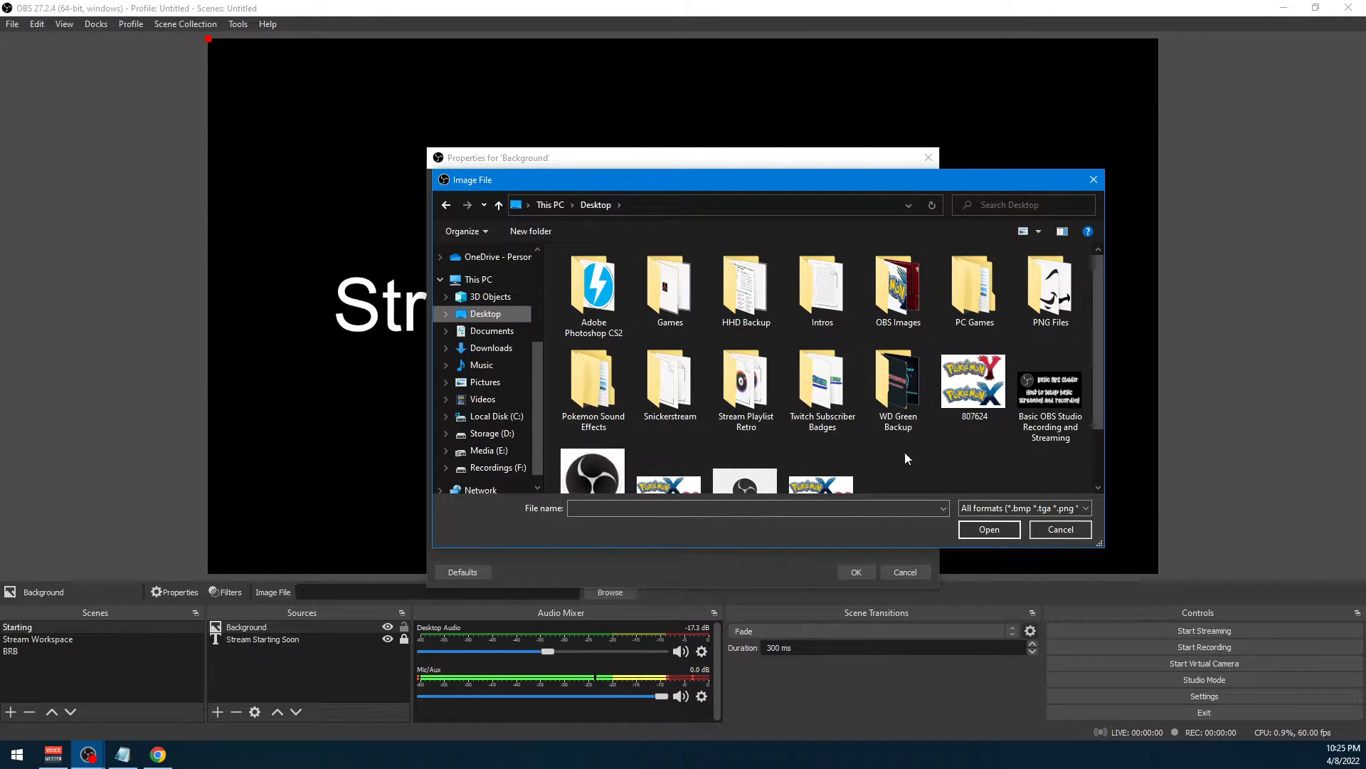
{"action": "scroll", "coordinate": [906, 454], "scroll_direction": "down", "scroll_amount": 1}
{"action": "scroll", "coordinate": [898, 427], "scroll_direction": "up", "scroll_amount": 1}
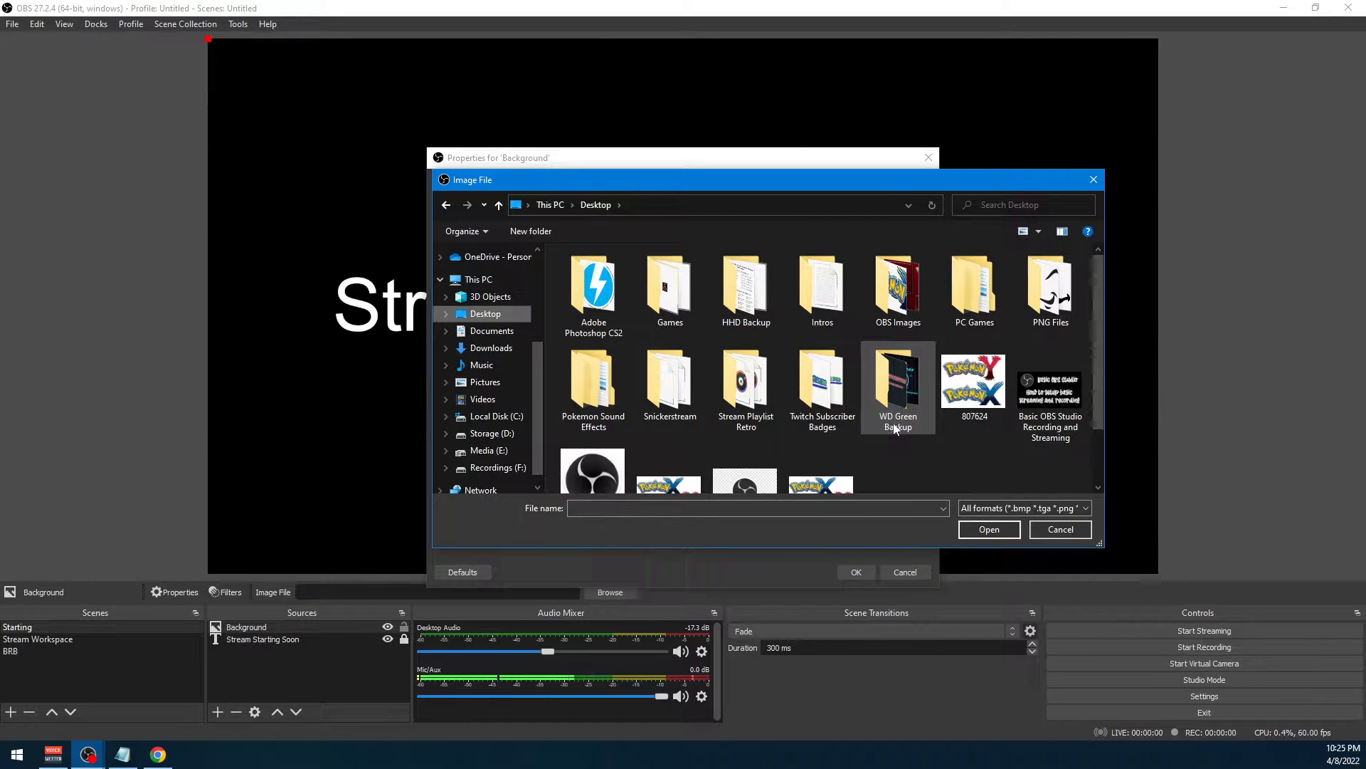
{"action": "double_click", "coordinate": [898, 288]}
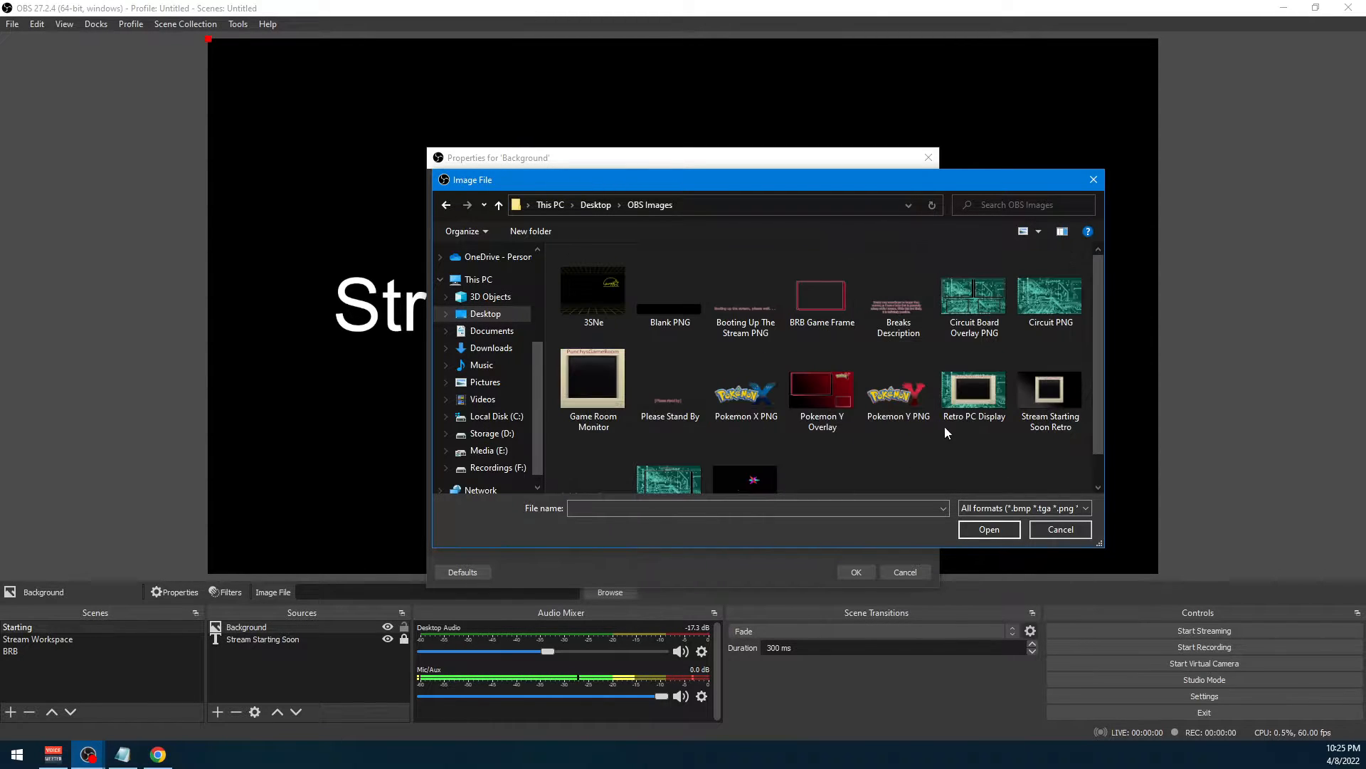
{"action": "scroll", "coordinate": [943, 442], "scroll_direction": "down", "scroll_amount": 1}
{"action": "scroll", "coordinate": [987, 446], "scroll_direction": "up", "scroll_amount": 1}
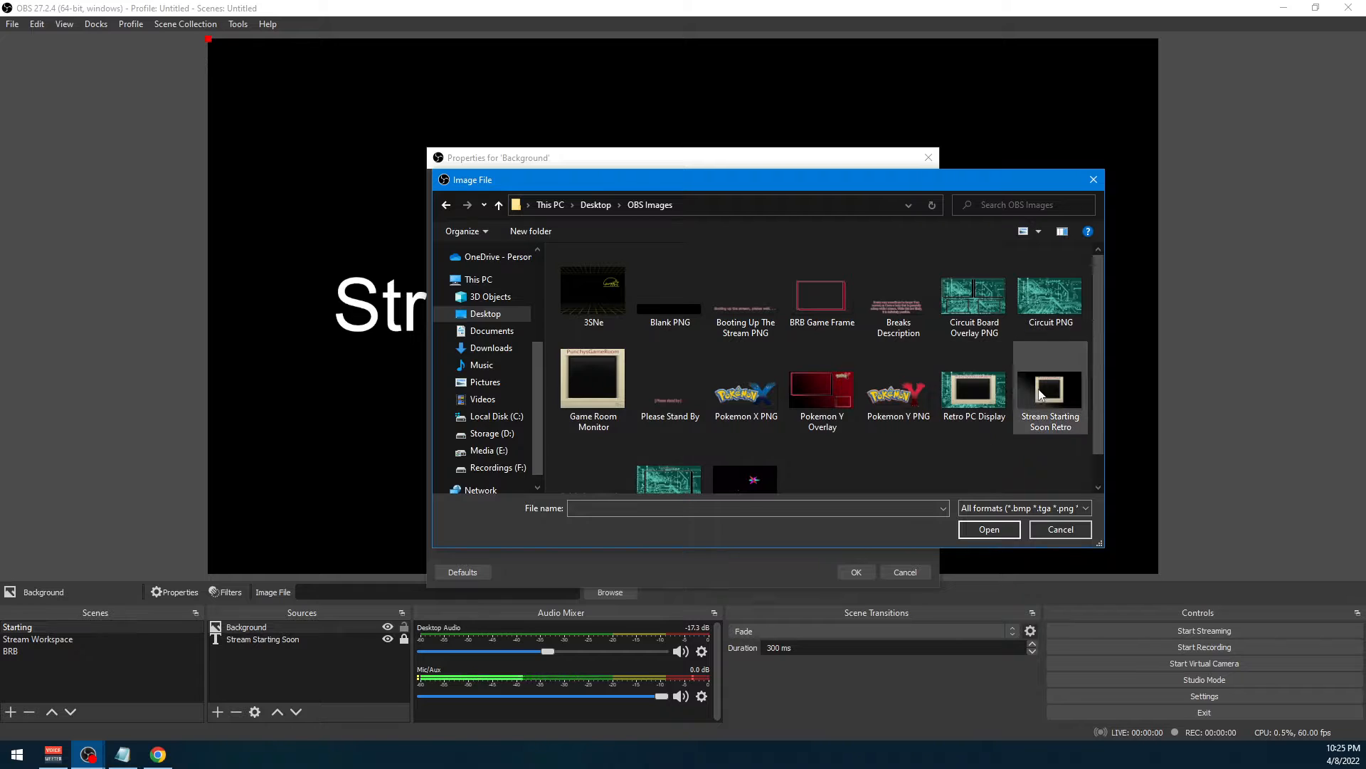
{"action": "double_click", "coordinate": [1052, 296]}
{"action": "left_click", "coordinate": [858, 571]}
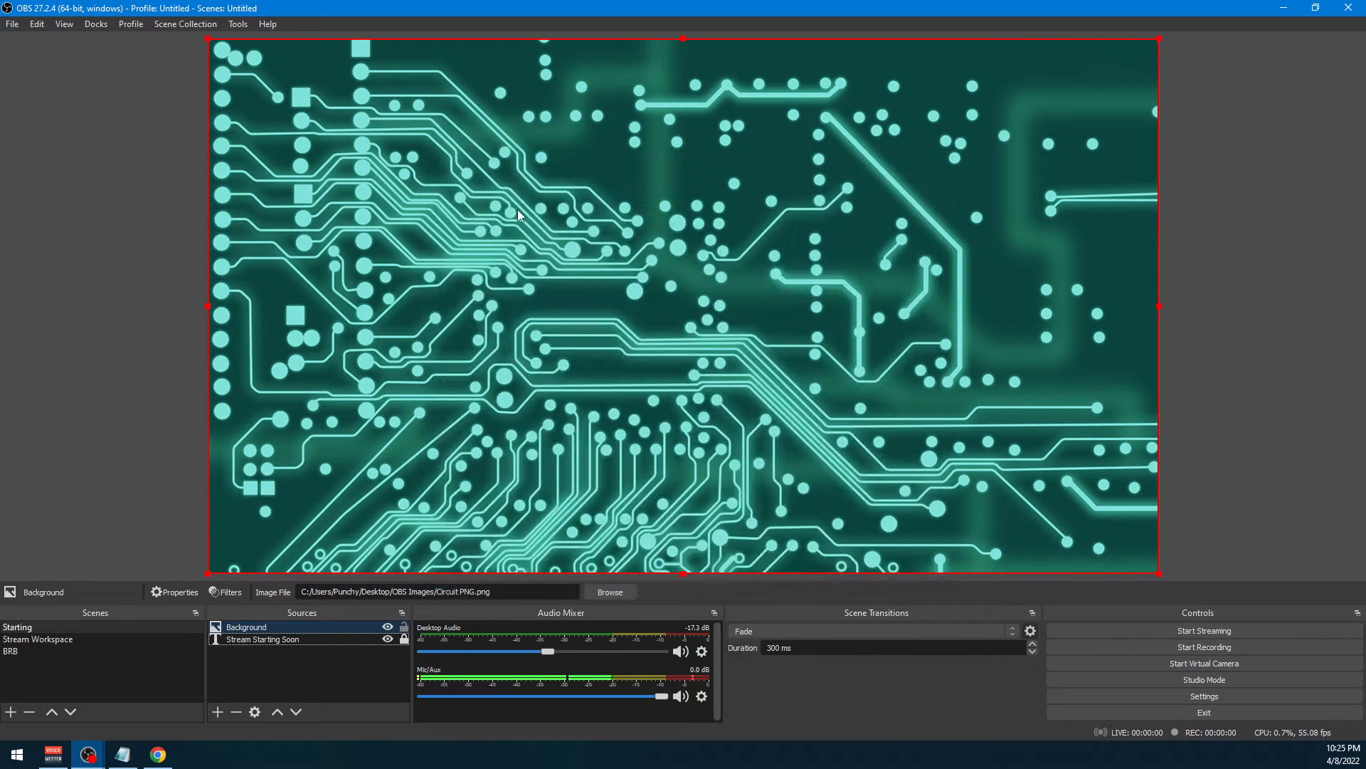
Reorder the Starting scene's sources so that Background sits beneath the Stream Starting Soon text
{"action": "left_click_drag", "start_coordinate": [506, 215], "coordinate": [561, 217]}
{"action": "left_click_drag", "start_coordinate": [372, 123], "coordinate": [319, 118]}
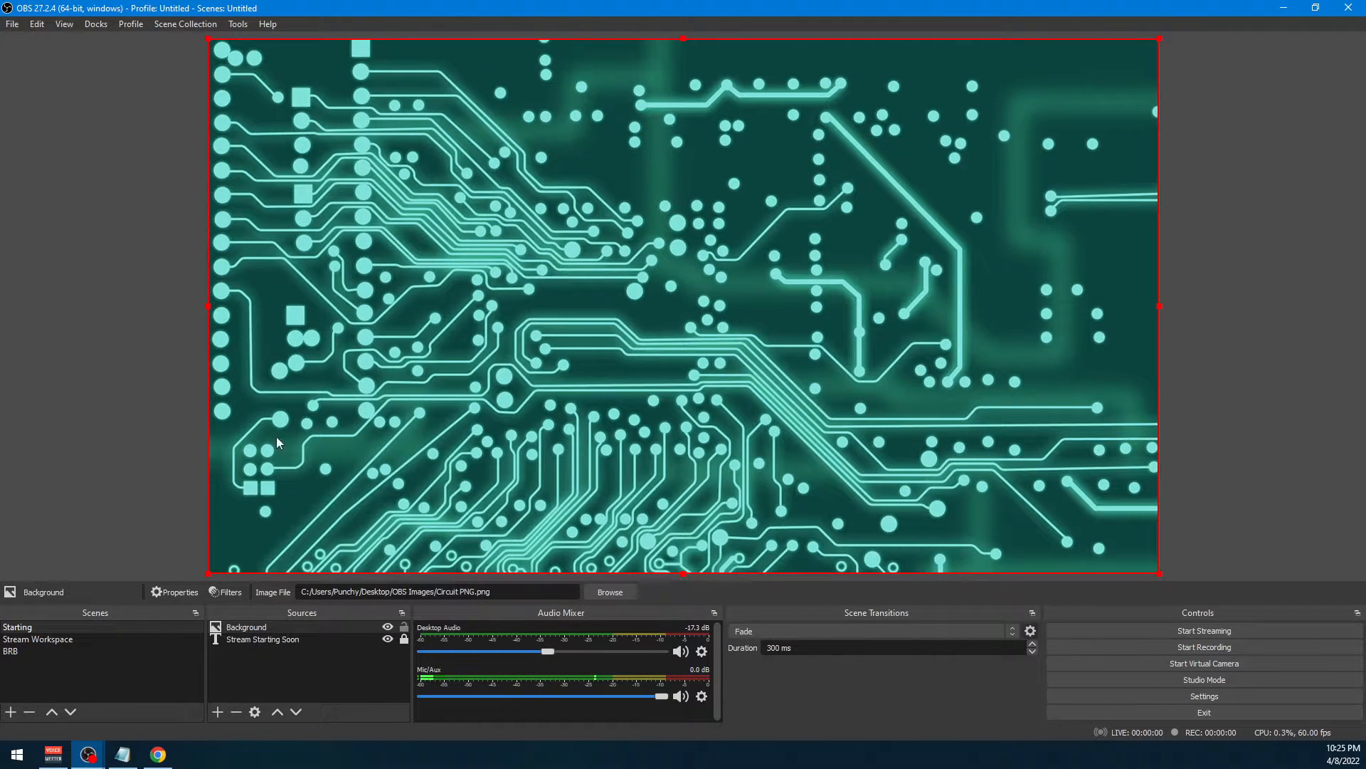
{"action": "left_click", "coordinate": [289, 672]}
{"action": "left_click_drag", "start_coordinate": [295, 628], "coordinate": [298, 648]}
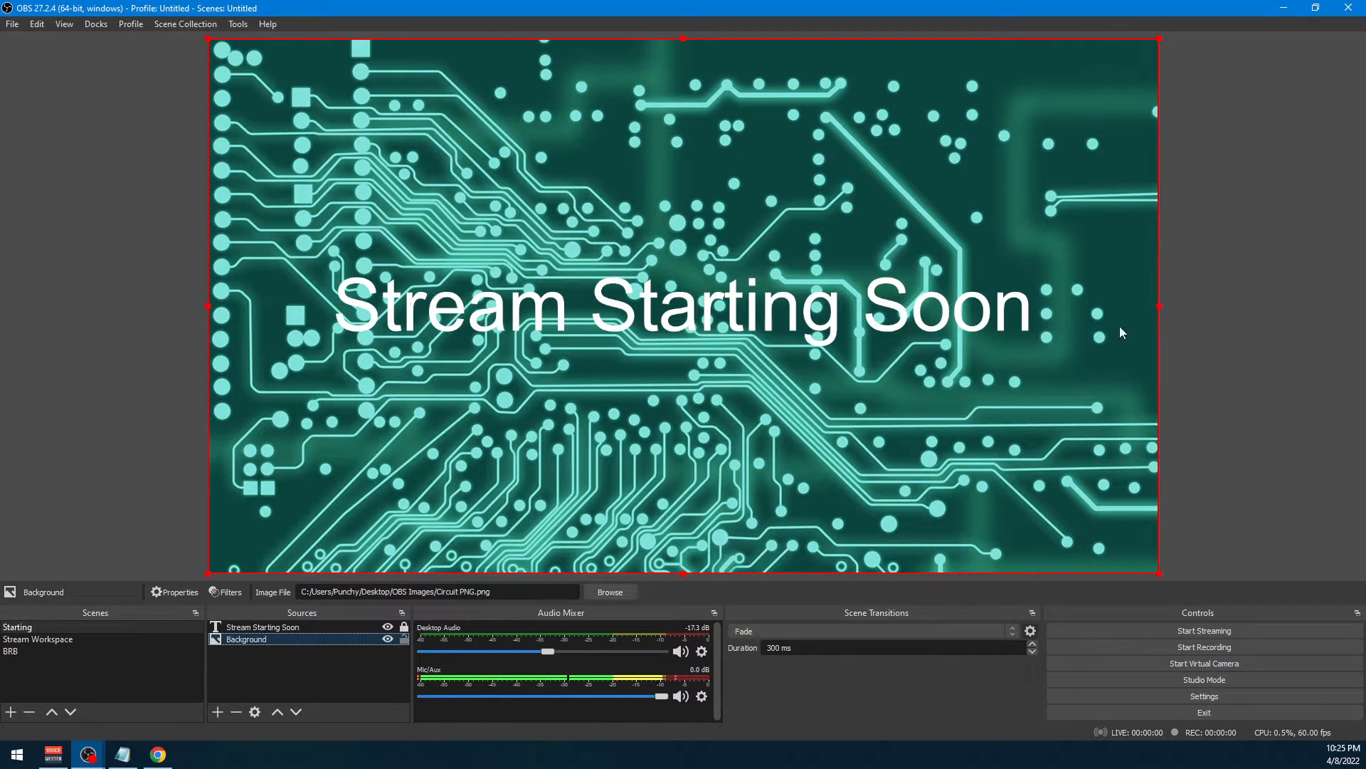
{"action": "right_click", "coordinate": [267, 639]}
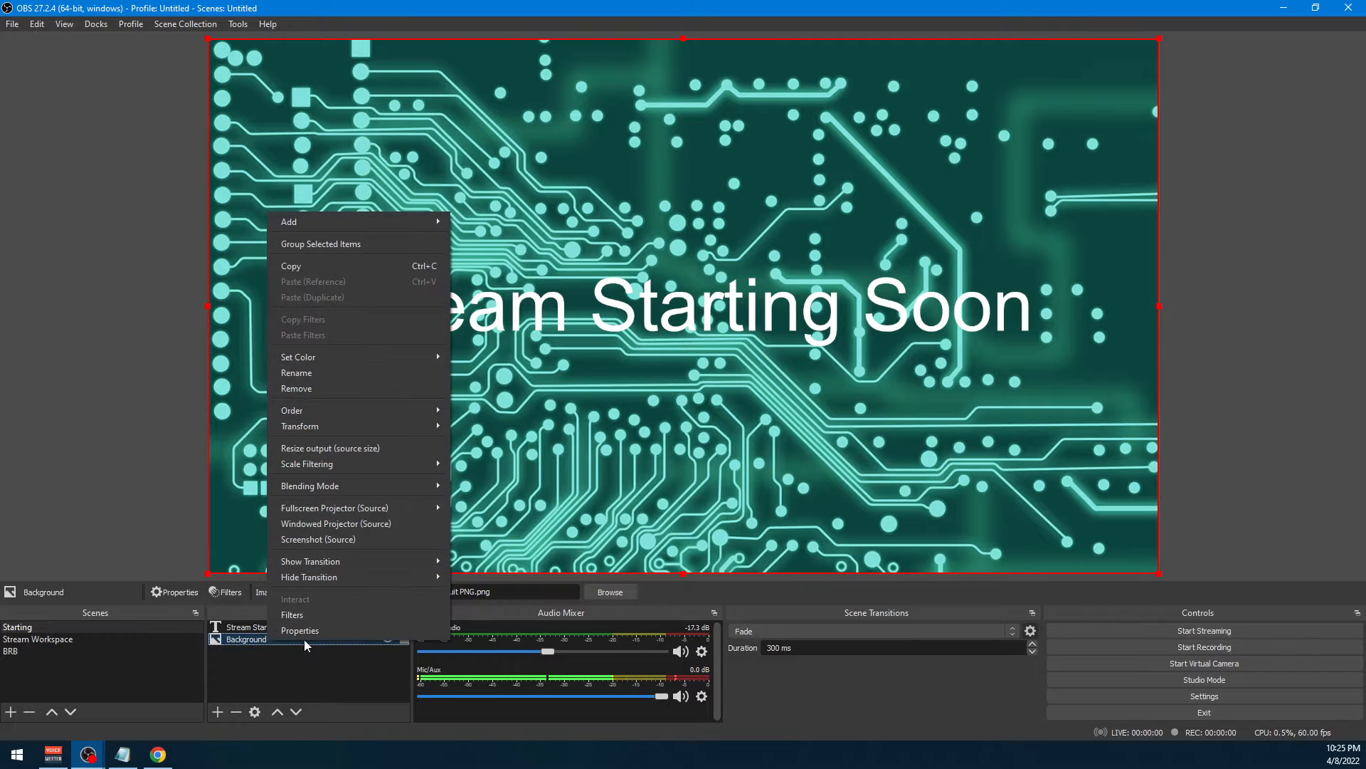
{"action": "left_click", "coordinate": [310, 632]}
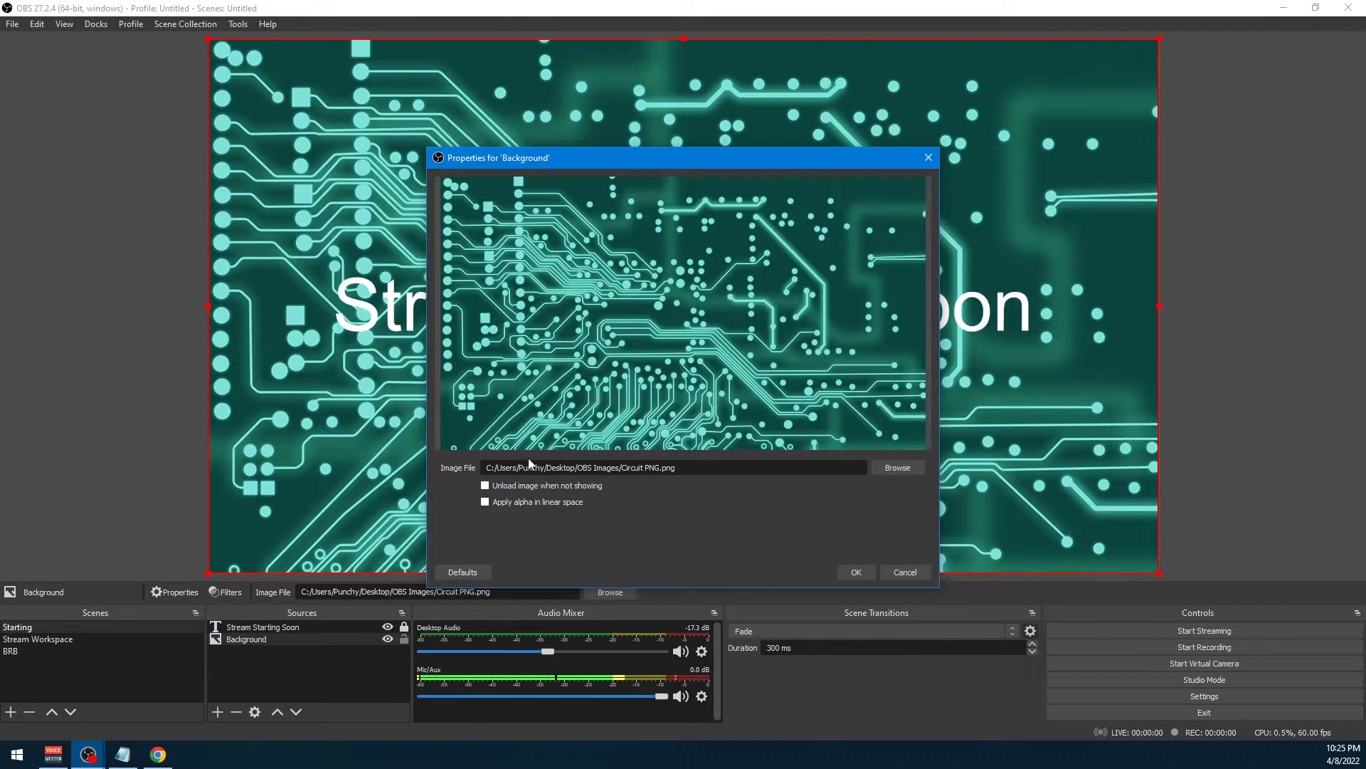
{"action": "left_click", "coordinate": [903, 572]}
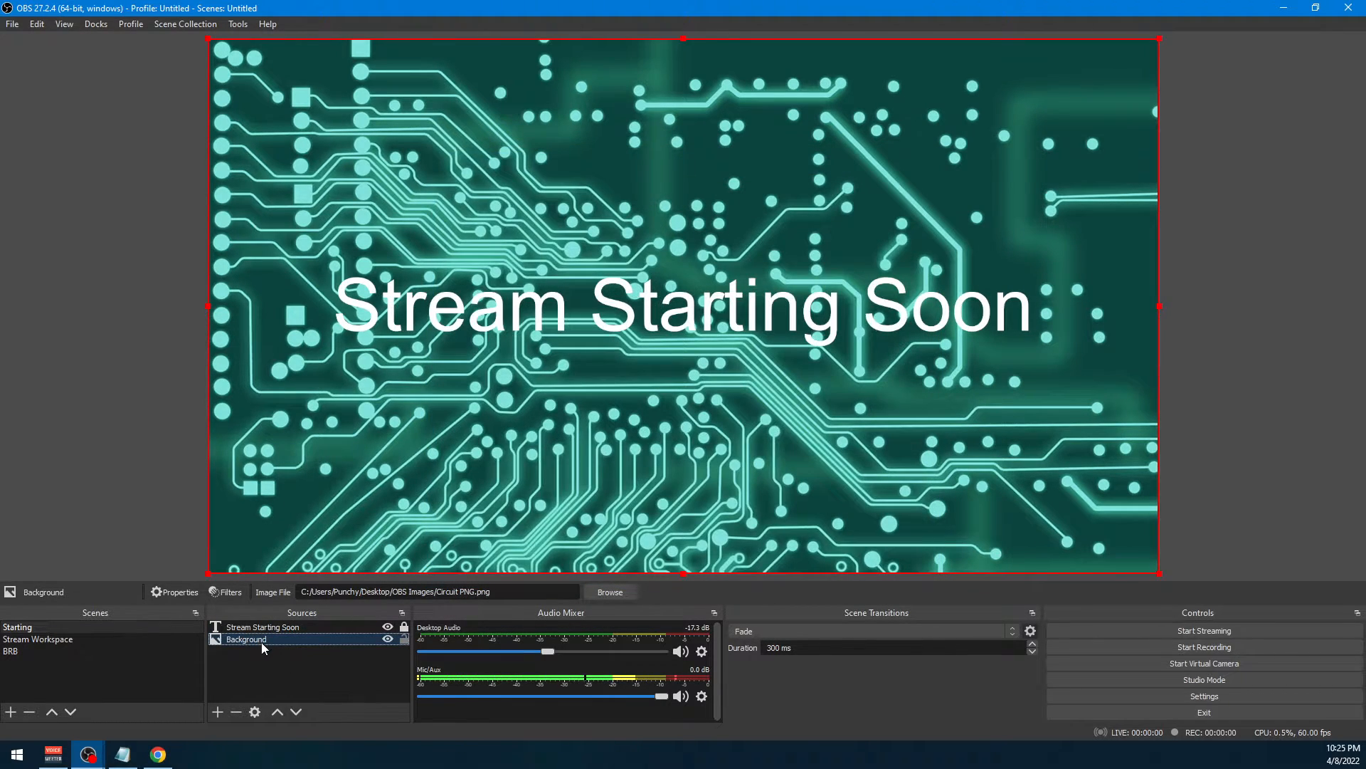
Change the Stream Starting Soon text source's color to black (#000000) in its properties
{"action": "right_click", "coordinate": [274, 626]}
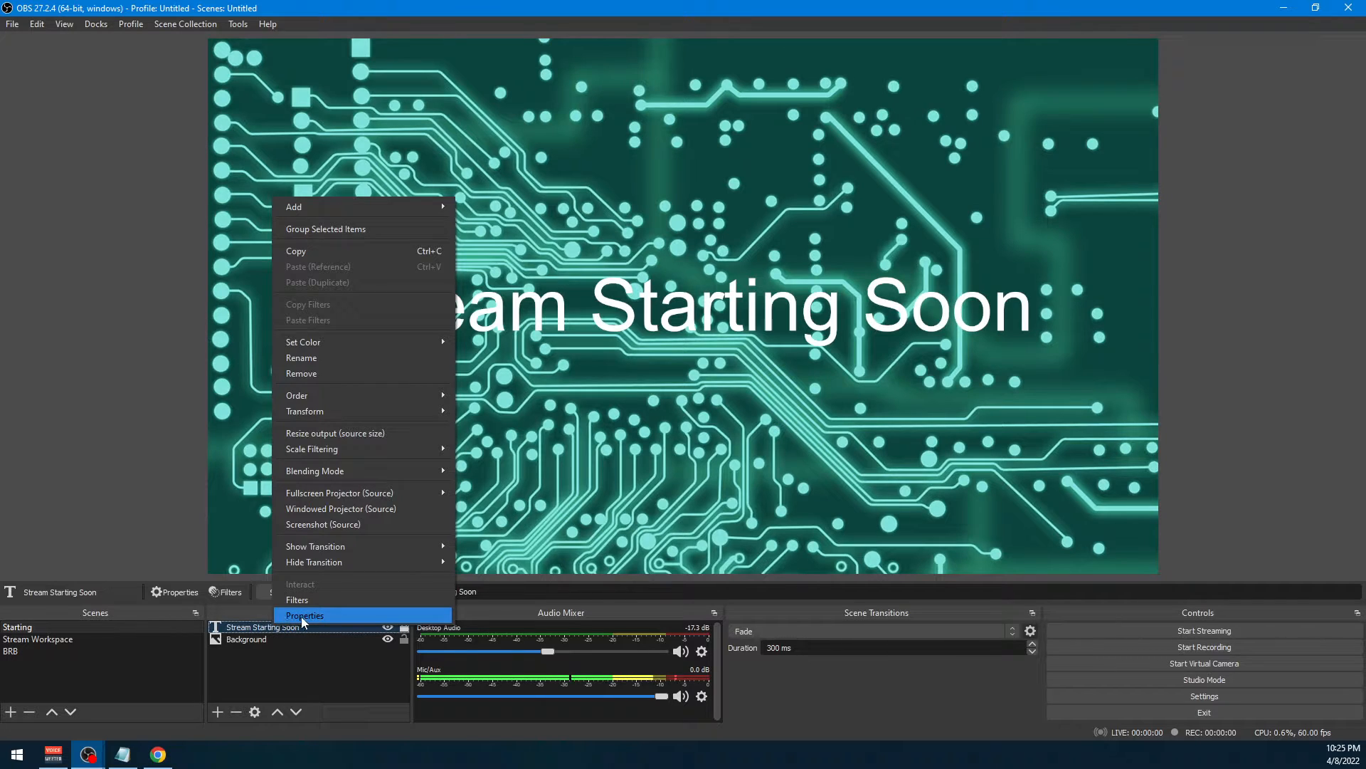
{"action": "left_click", "coordinate": [305, 615]}
{"action": "scroll", "coordinate": [630, 521], "scroll_direction": "down", "scroll_amount": 5}
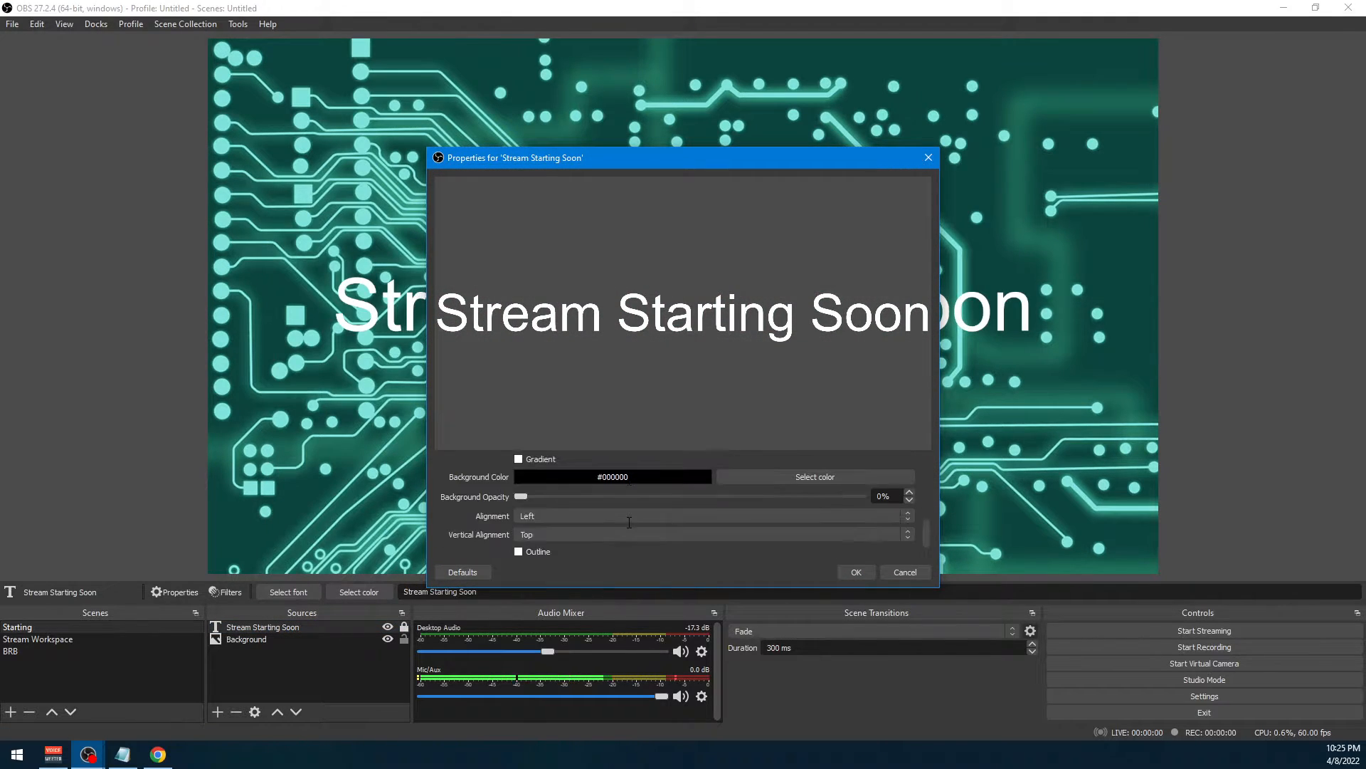
{"action": "scroll", "coordinate": [629, 522], "scroll_direction": "up", "scroll_amount": 2}
{"action": "left_click", "coordinate": [783, 463]}
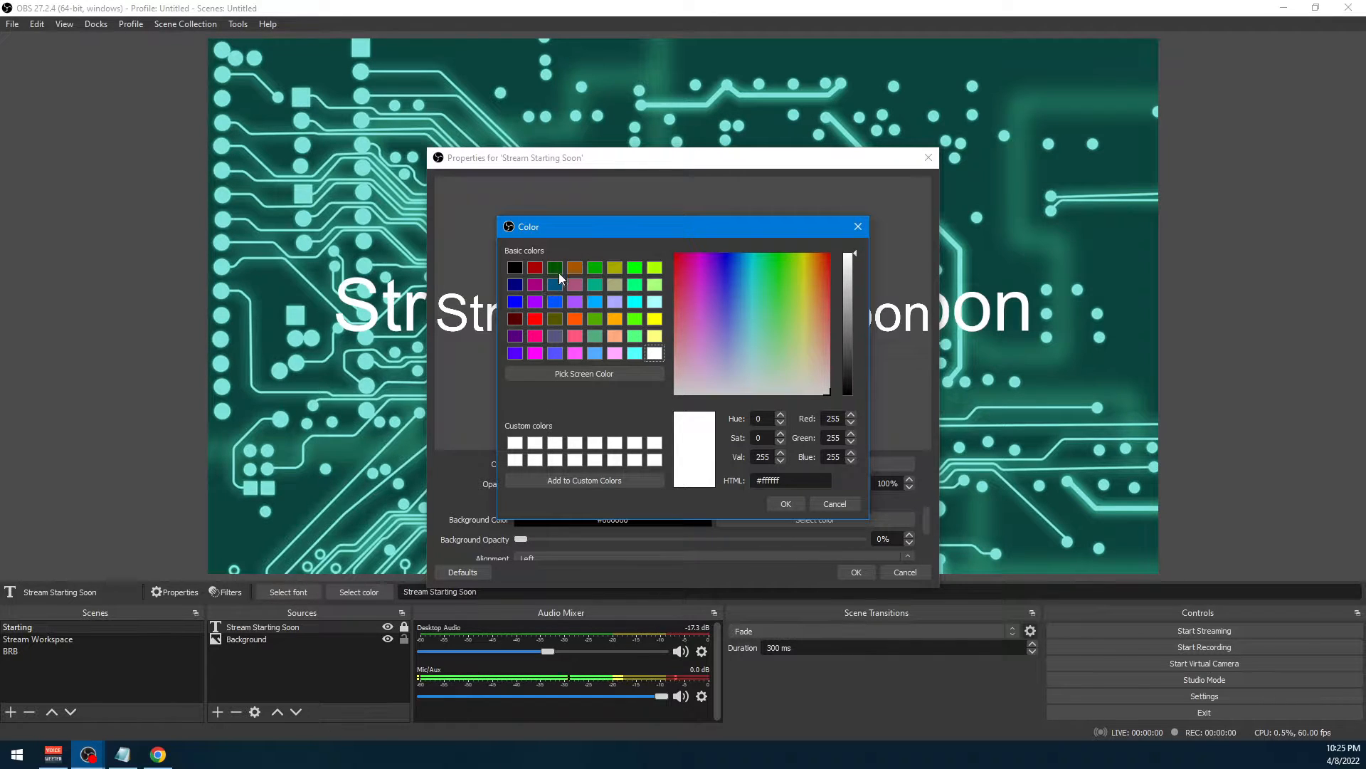
{"action": "left_click", "coordinate": [515, 267]}
{"action": "left_click", "coordinate": [786, 503]}
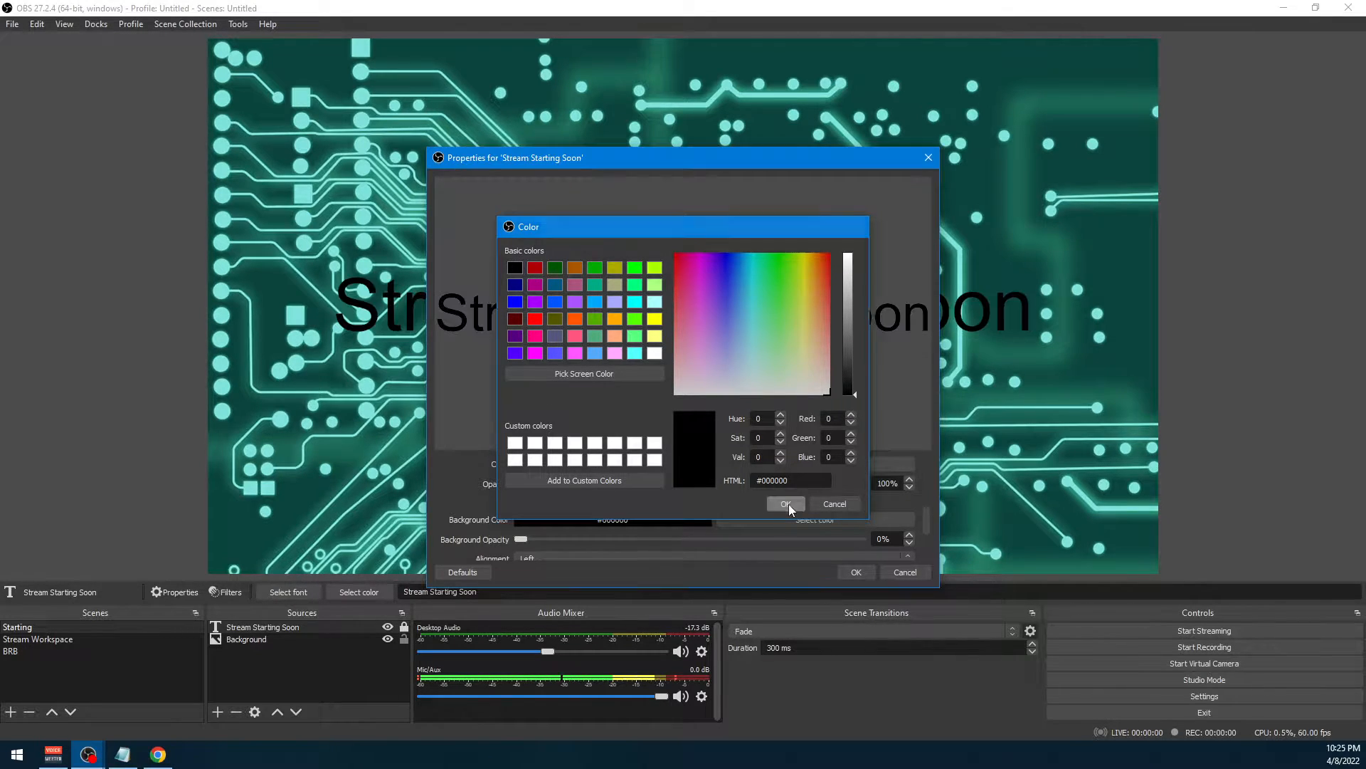
Enable the outline for the Stream Starting Soon text
{"action": "scroll", "coordinate": [528, 528], "scroll_direction": "down", "scroll_amount": 2}
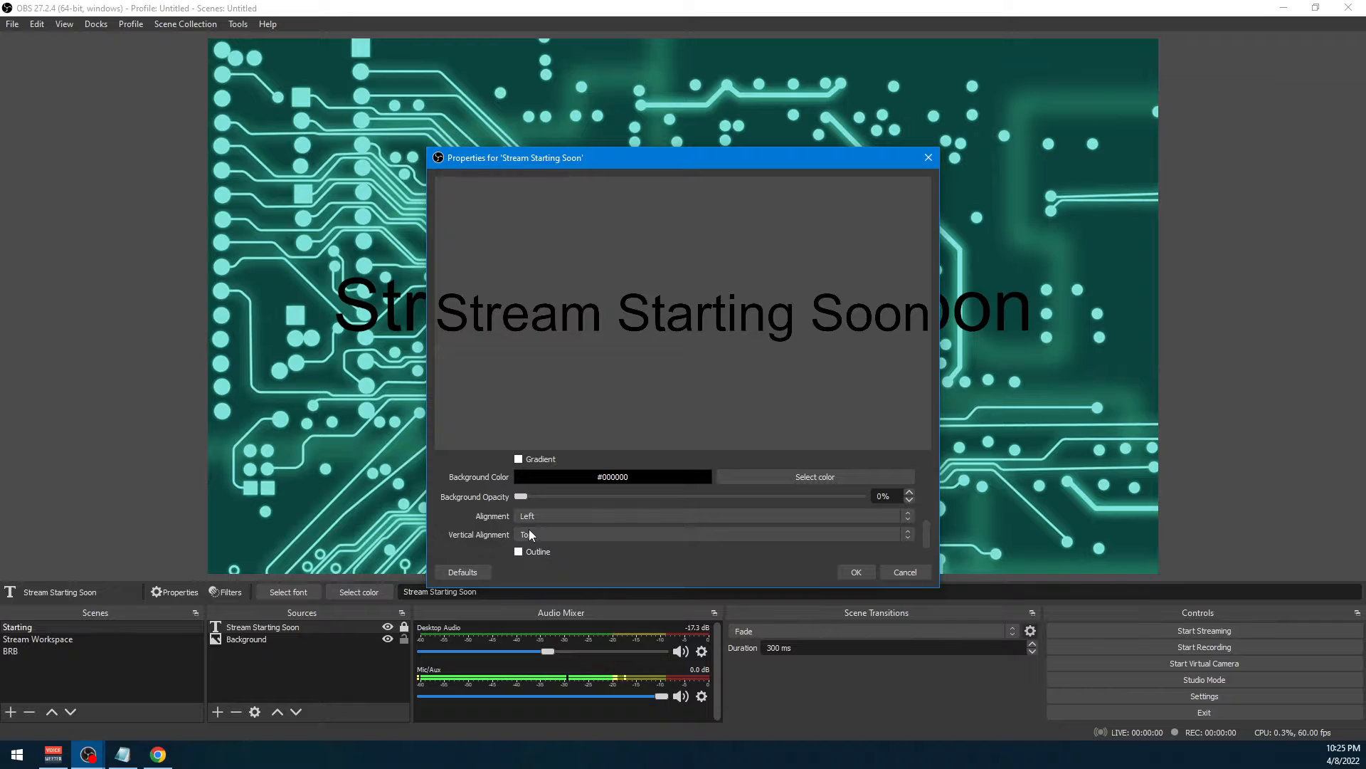
{"action": "scroll", "coordinate": [600, 506], "scroll_direction": "down", "scroll_amount": 2}
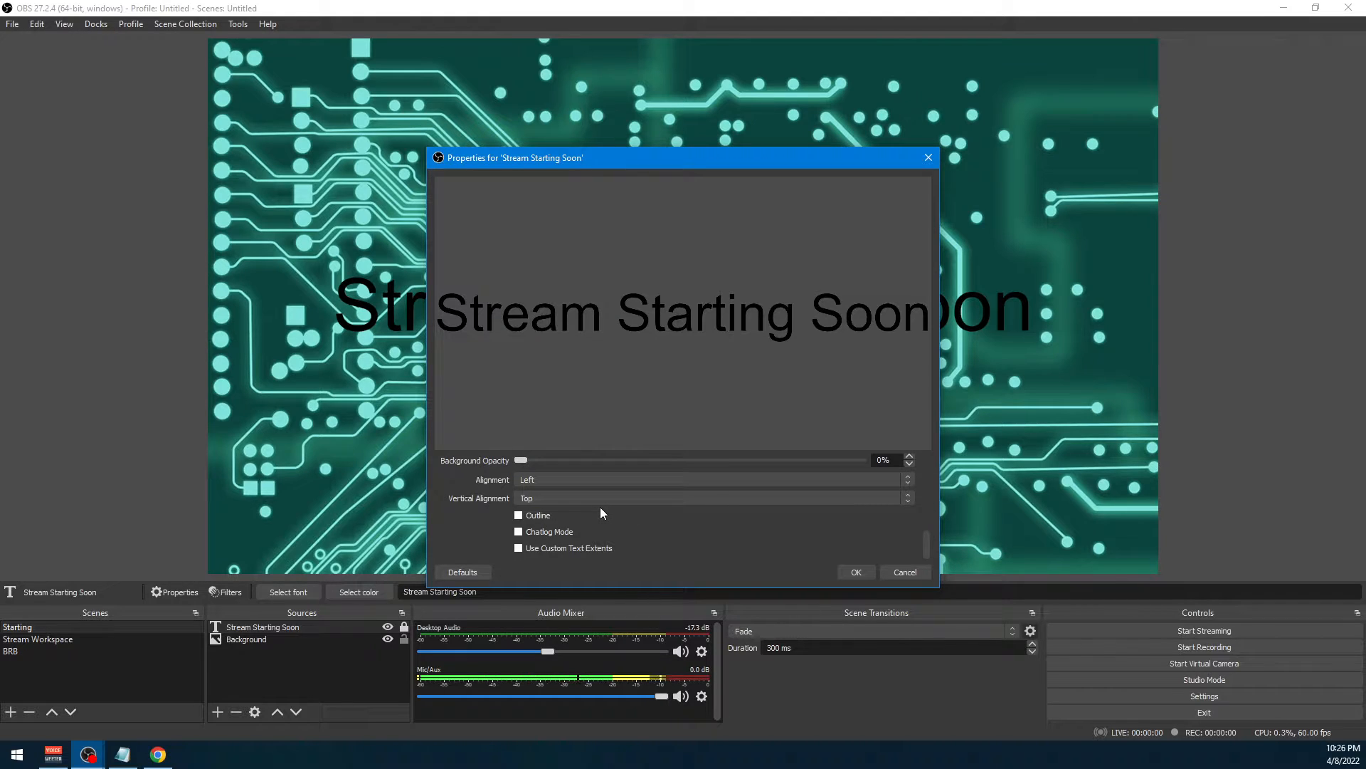
{"action": "scroll", "coordinate": [600, 507], "scroll_direction": "up", "scroll_amount": 2}
{"action": "scroll", "coordinate": [600, 507], "scroll_direction": "down", "scroll_amount": 2}
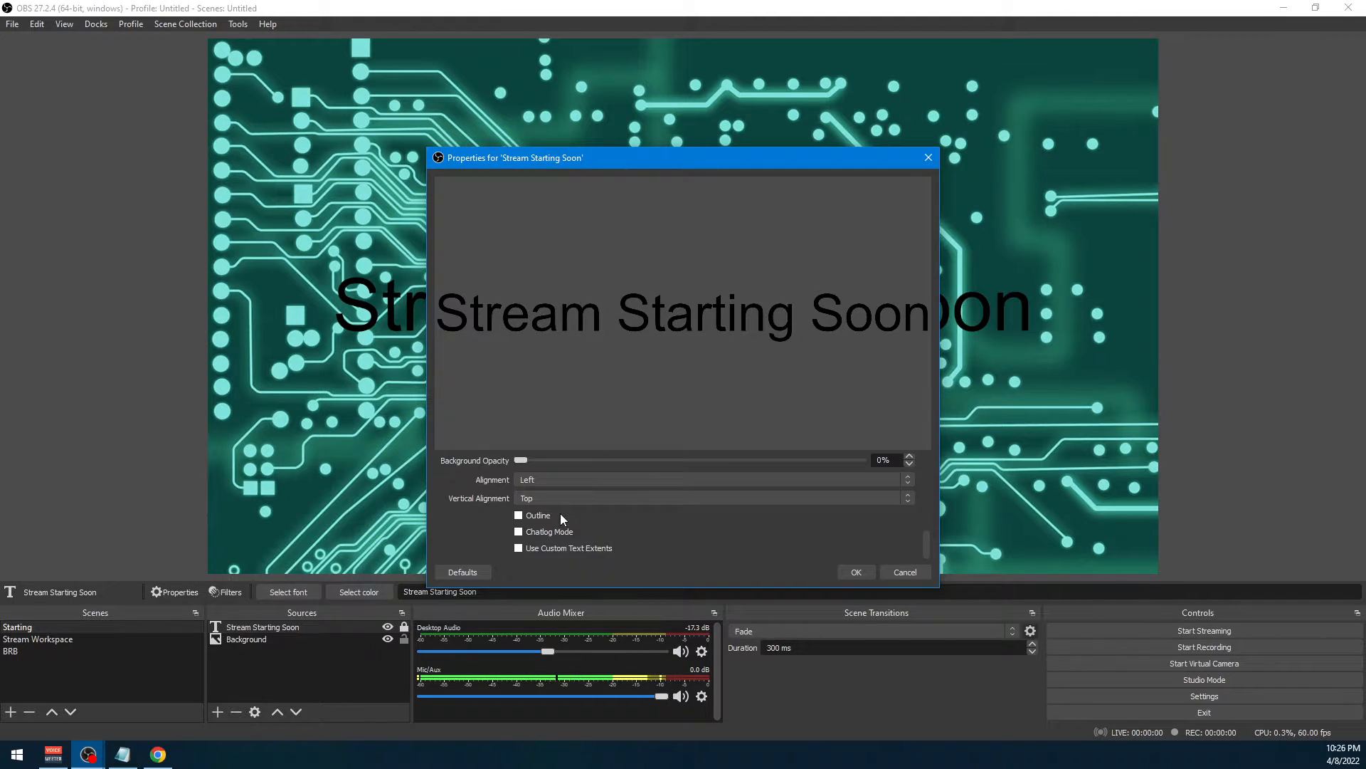
{"action": "left_click", "coordinate": [523, 514]}
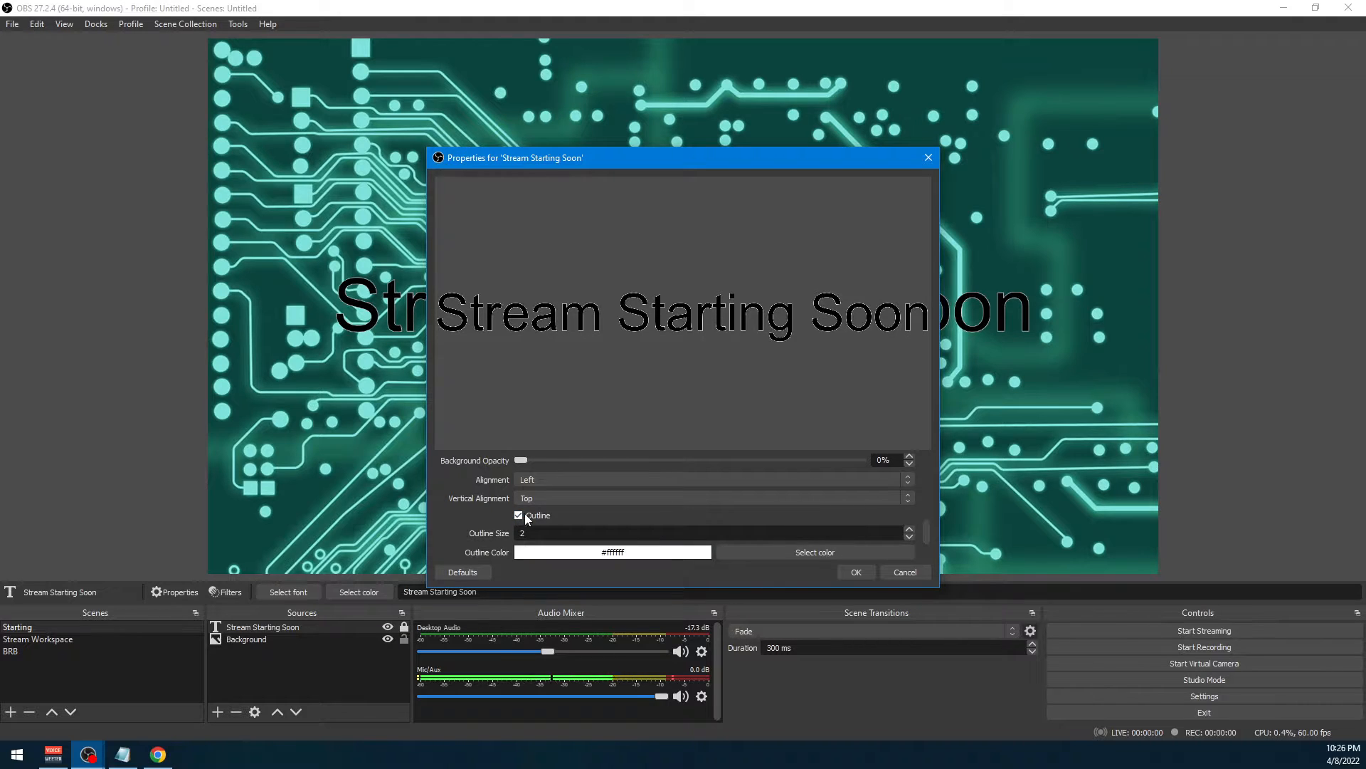
Try outline sizes 7 and 9 on the Stream Starting Soon text, settle on 10, and accept the properties
{"action": "left_click_drag", "start_coordinate": [611, 167], "coordinate": [907, 121]}
{"action": "double_click", "coordinate": [822, 487]}
{"action": "type", "text": "7"}
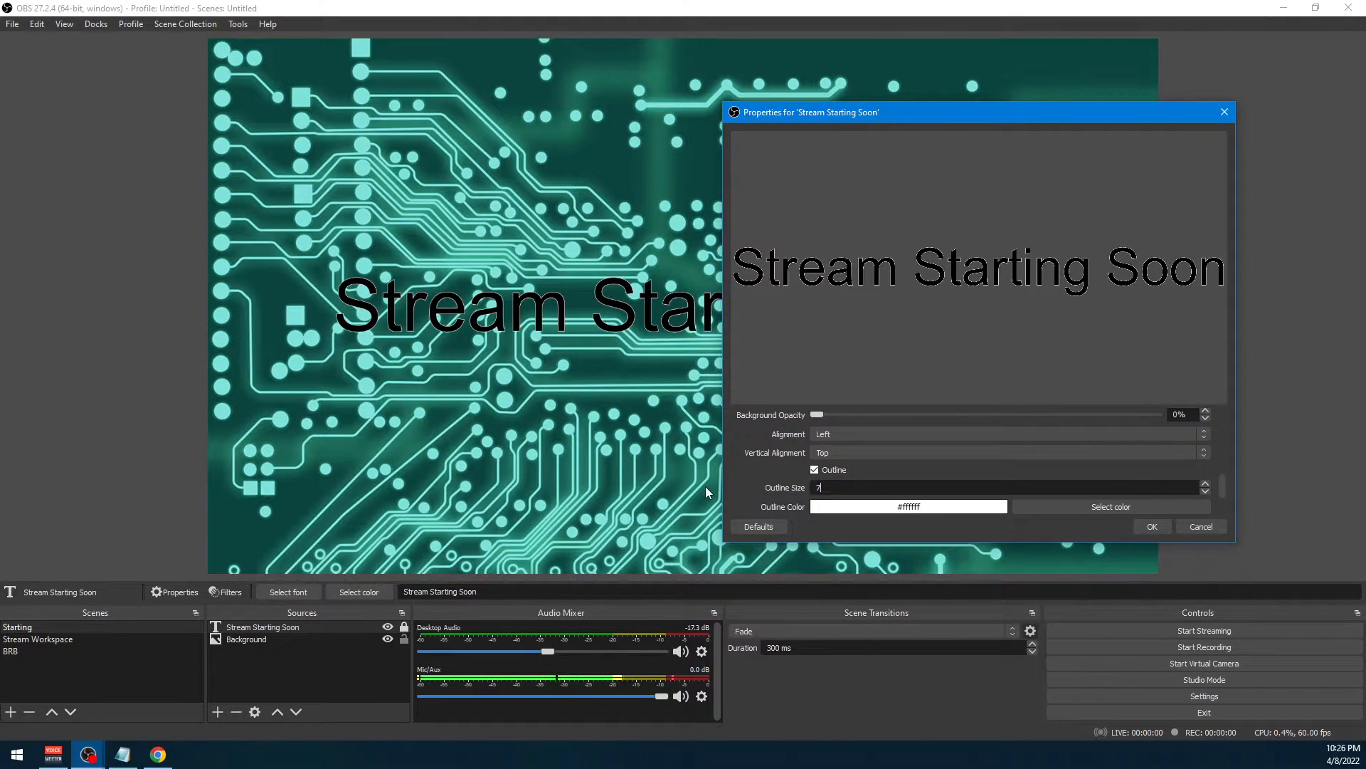
{"action": "double_click", "coordinate": [819, 487]}
{"action": "type", "text": "9"}
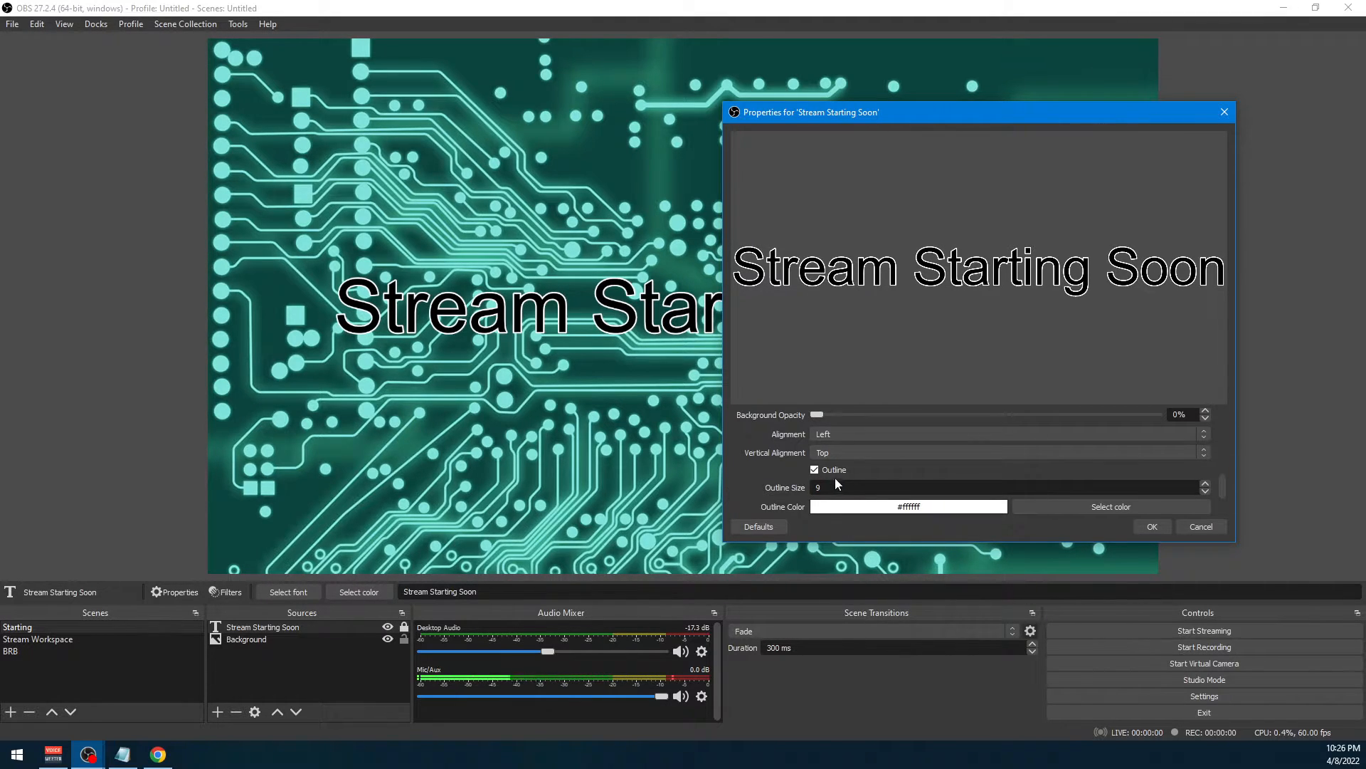
{"action": "left_click_drag", "start_coordinate": [835, 484], "coordinate": [569, 472]}
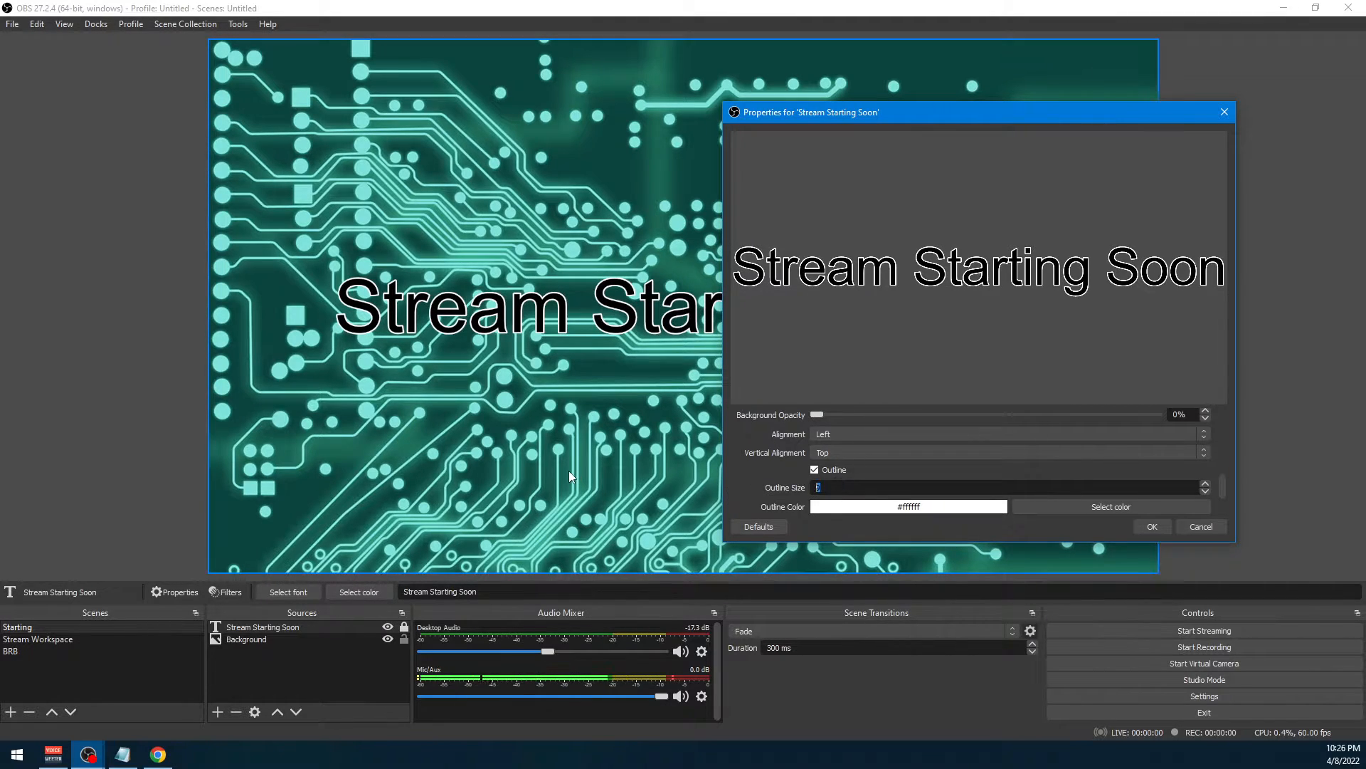
{"action": "type", "text": "10"}
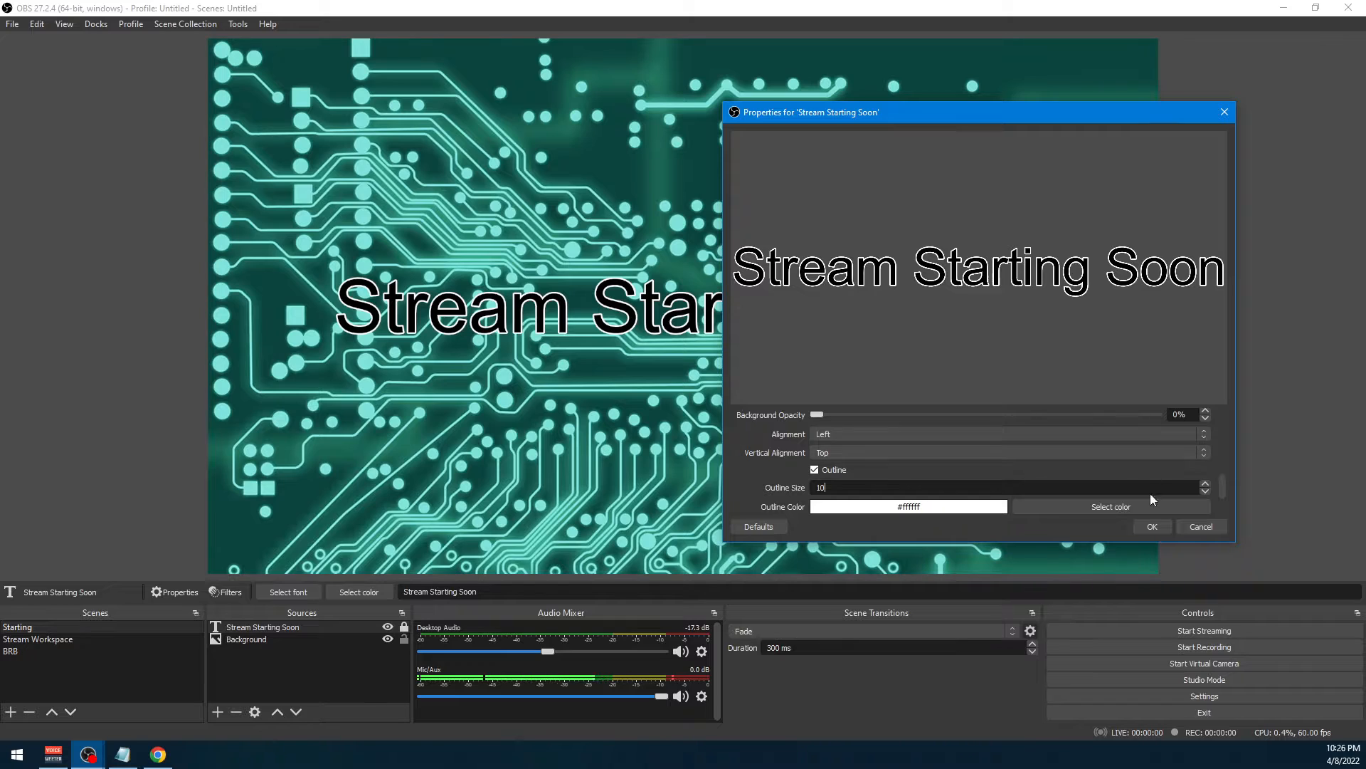
{"action": "left_click", "coordinate": [1152, 526]}
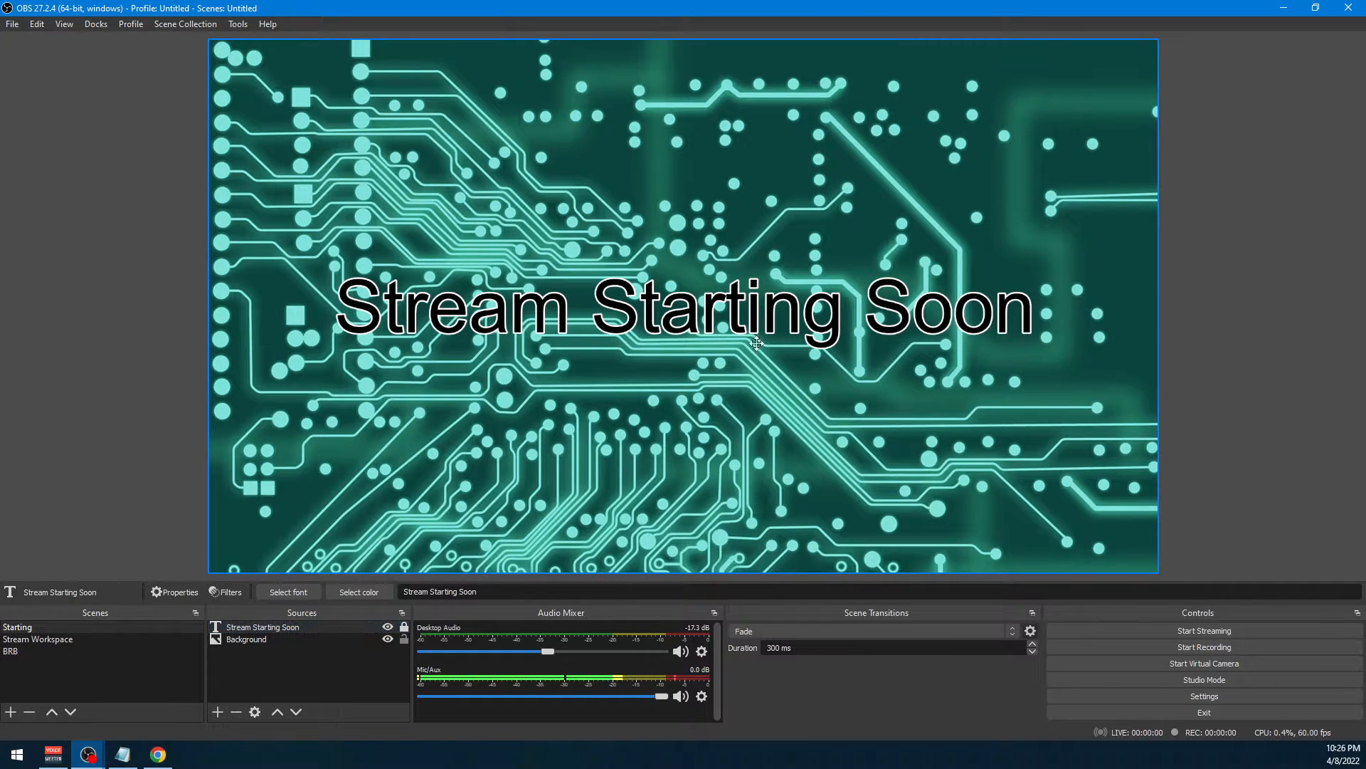
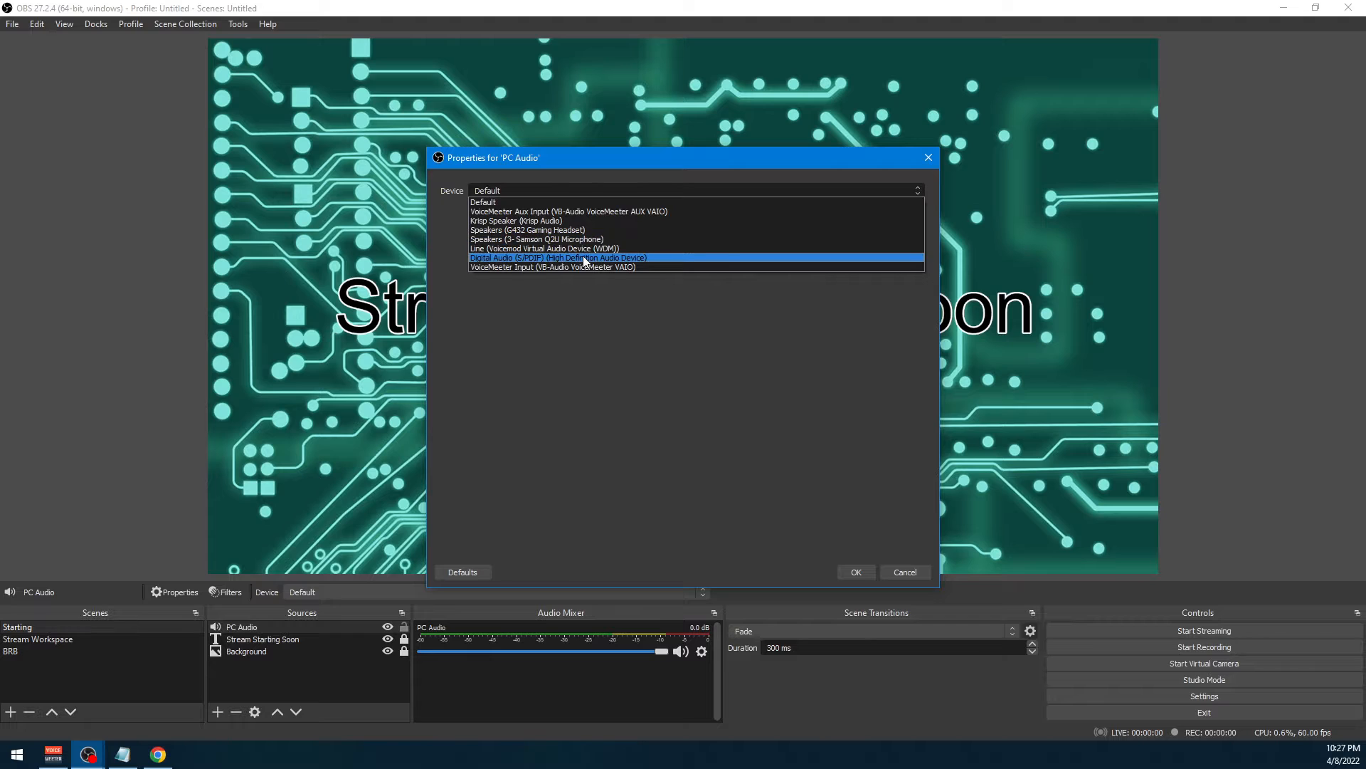
Set the PC Audio source's device to VoiceMeeter Input (VB-Audio VoiceMeeter VAIO), accept, and lower its mixer volume to about -1.8 dB
{"action": "left_click", "coordinate": [585, 267]}
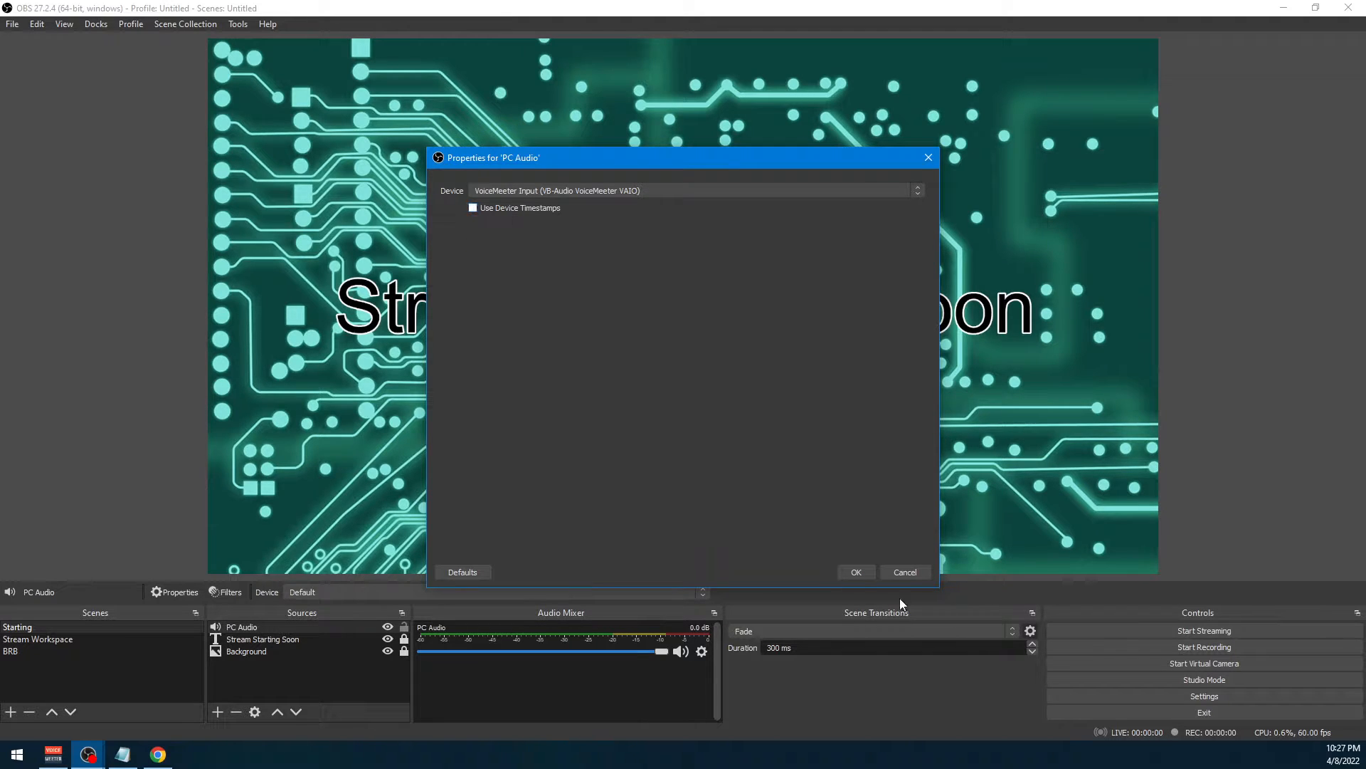
{"action": "left_click", "coordinate": [856, 572]}
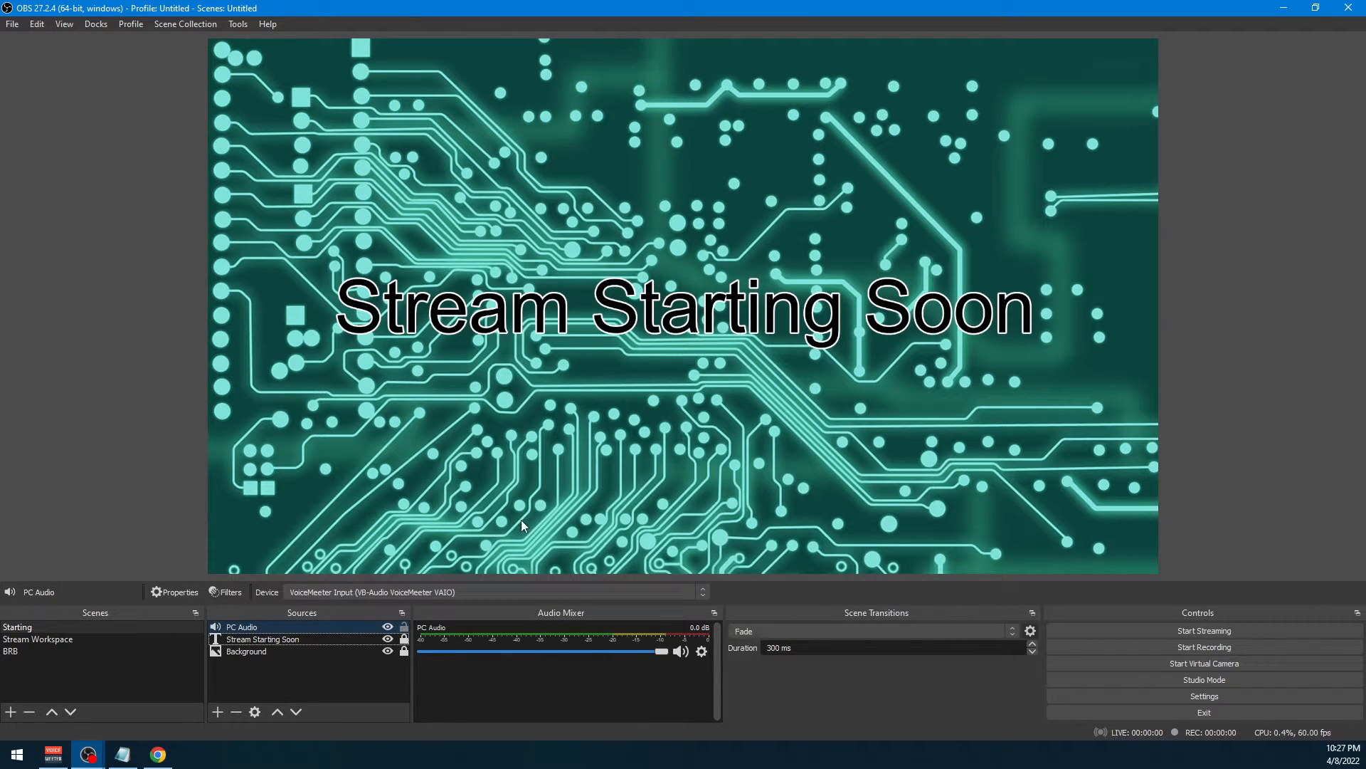
{"action": "left_click", "coordinate": [297, 698]}
{"action": "left_click_drag", "start_coordinate": [665, 656], "coordinate": [644, 656]}
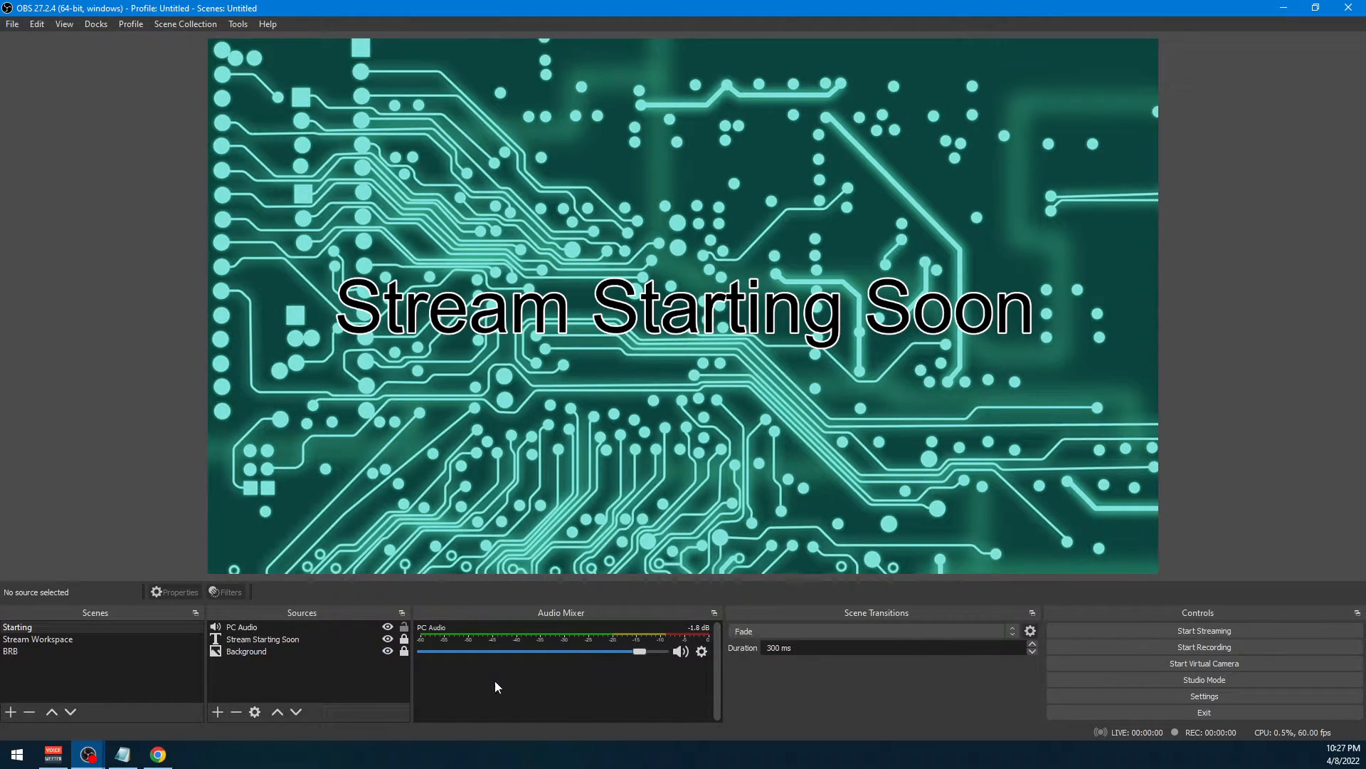
Add a new Window Capture source named Chrome Browser to the Stream Workspace scene
{"action": "left_click", "coordinate": [104, 641]}
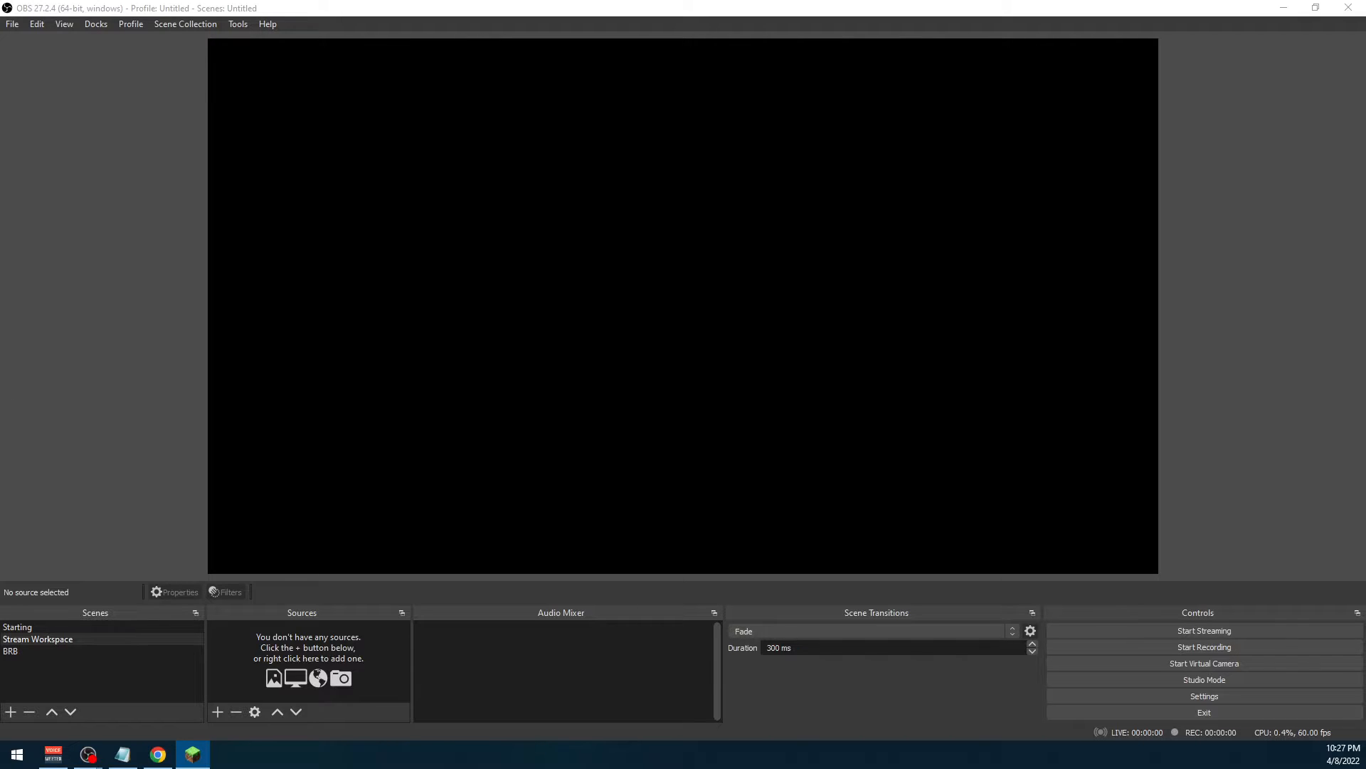
{"action": "right_click", "coordinate": [256, 660]}
{"action": "left_click", "coordinate": [289, 547]}
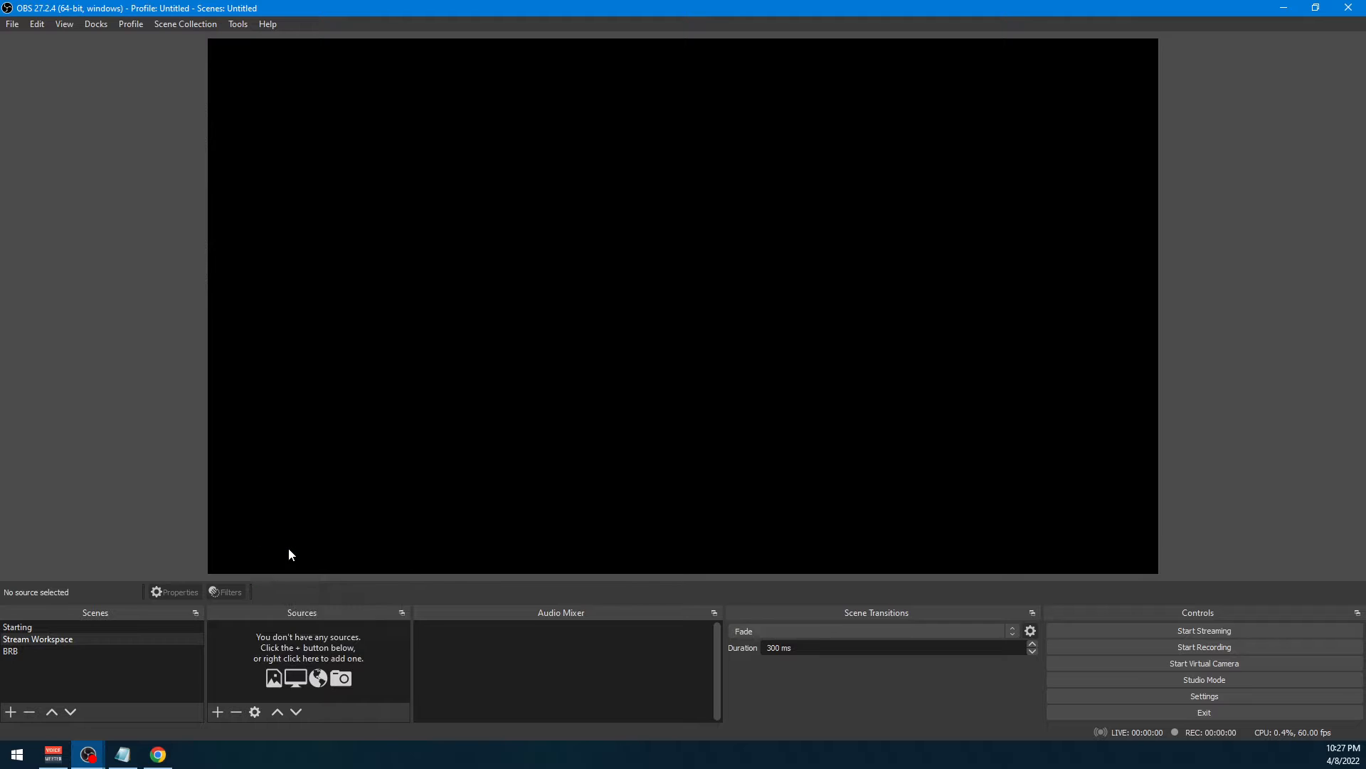
{"action": "right_click", "coordinate": [292, 659]}
{"action": "mouse_move", "coordinate": [347, 561]}
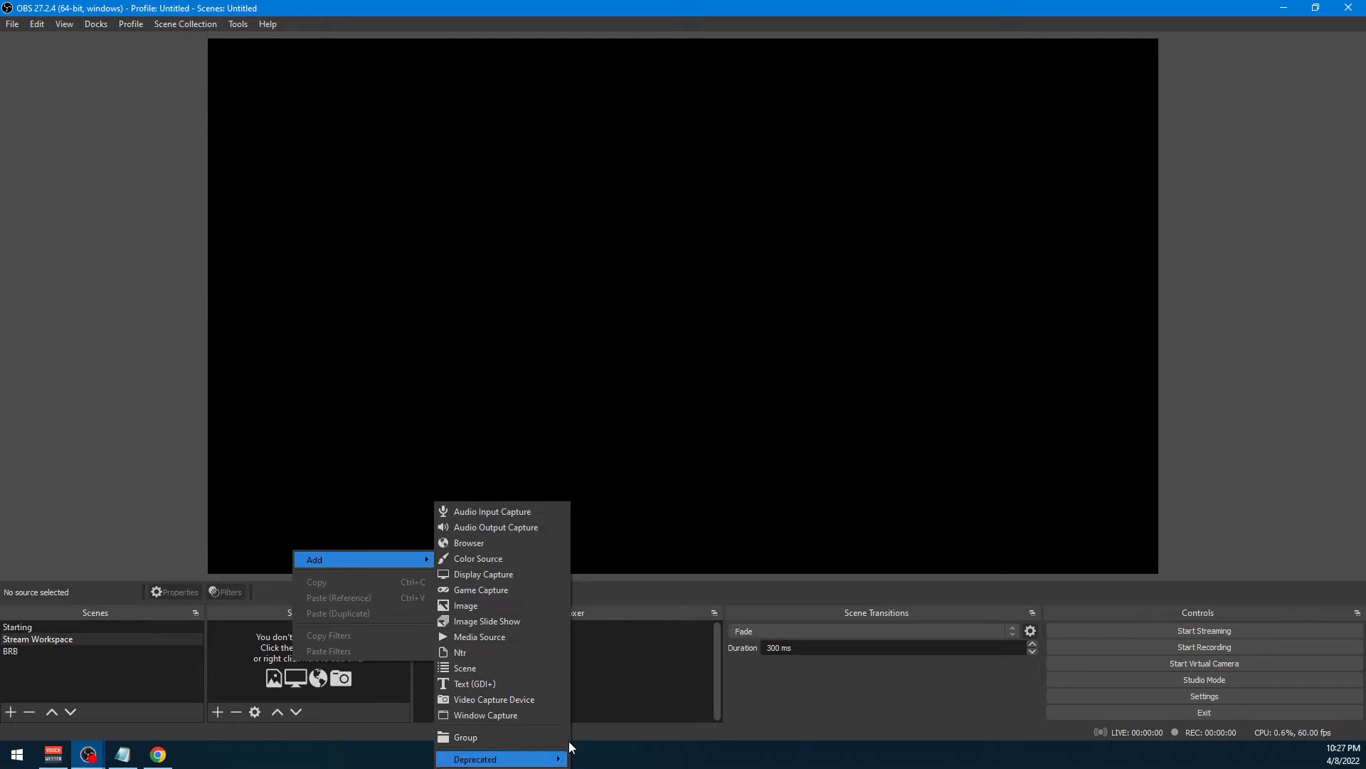
{"action": "left_click", "coordinate": [513, 715]}
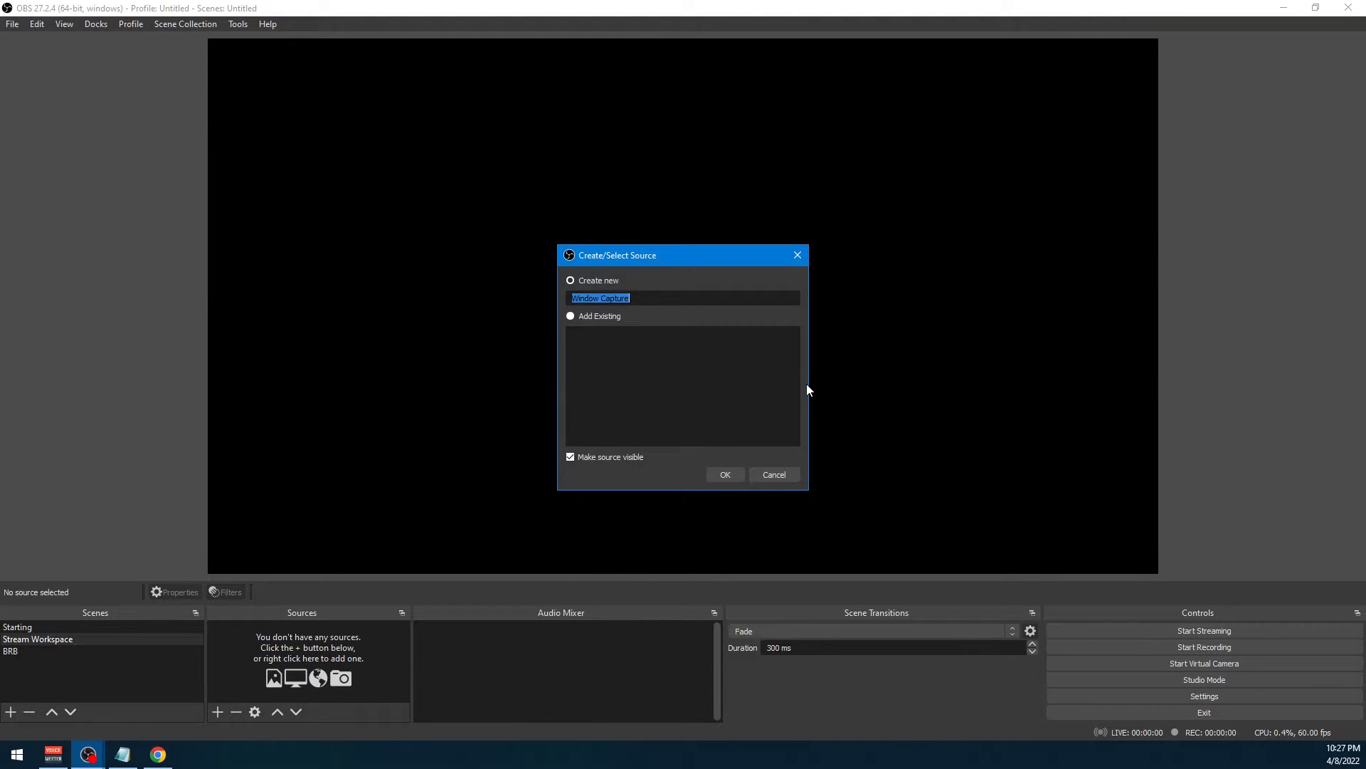
{"action": "type", "text": "Chrome Browser"}
{"action": "key", "text": "Return"}
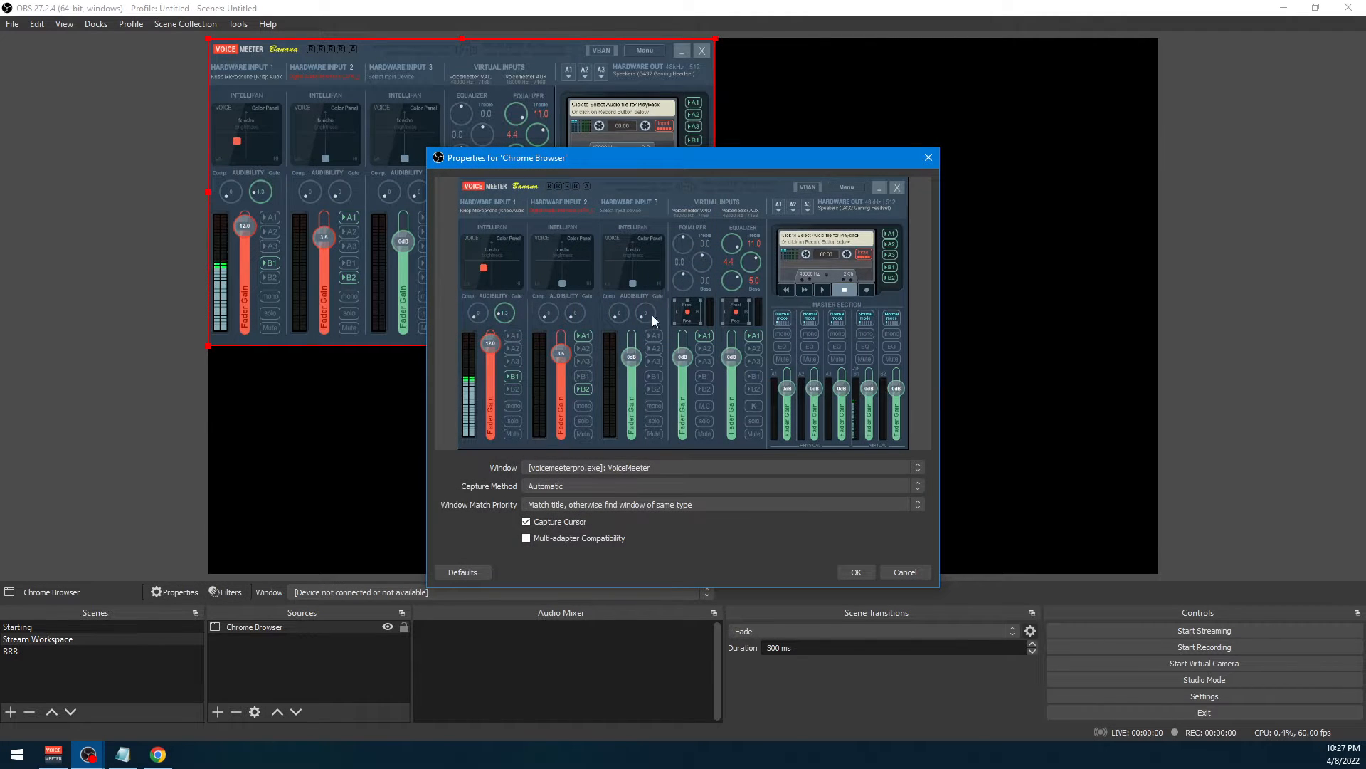
{"action": "left_click_drag", "start_coordinate": [763, 161], "coordinate": [943, 141]}
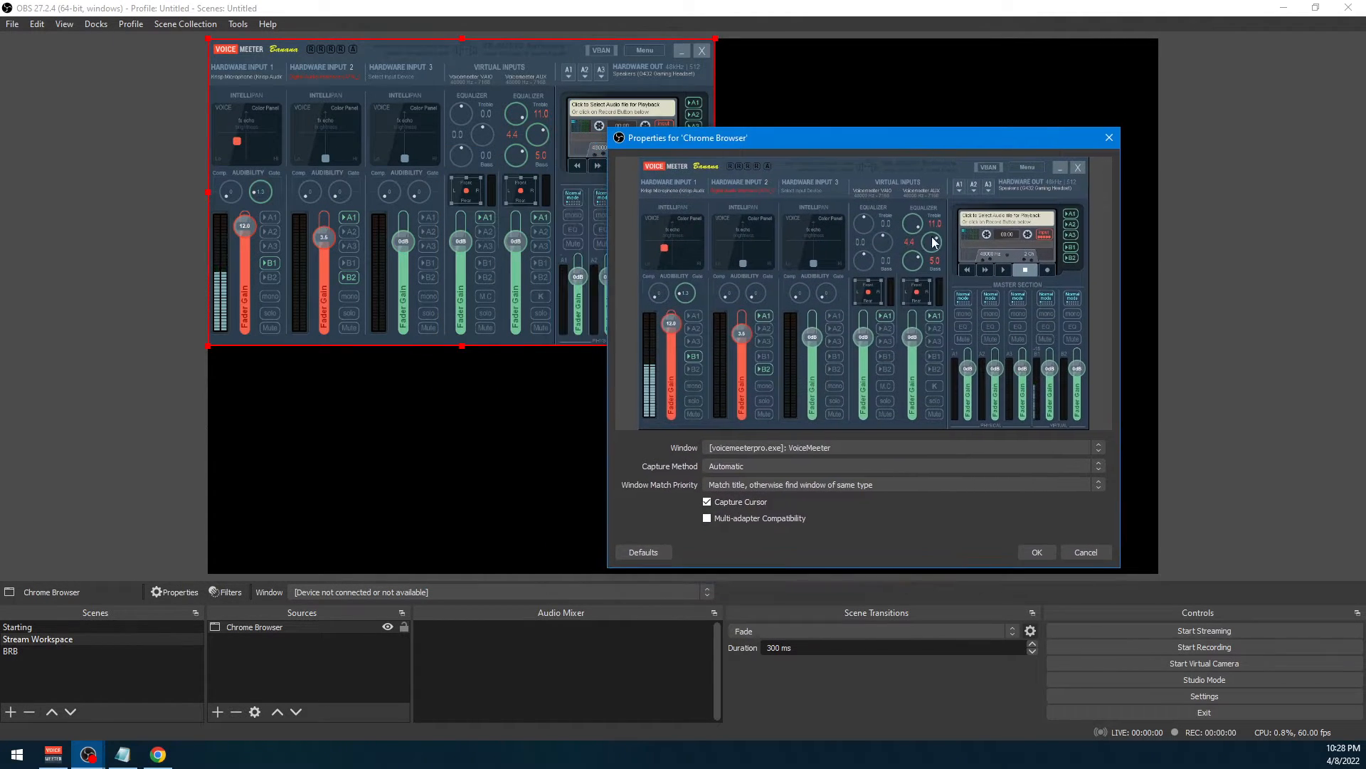
{"action": "left_click", "coordinate": [882, 448]}
{"action": "left_click", "coordinate": [881, 448]}
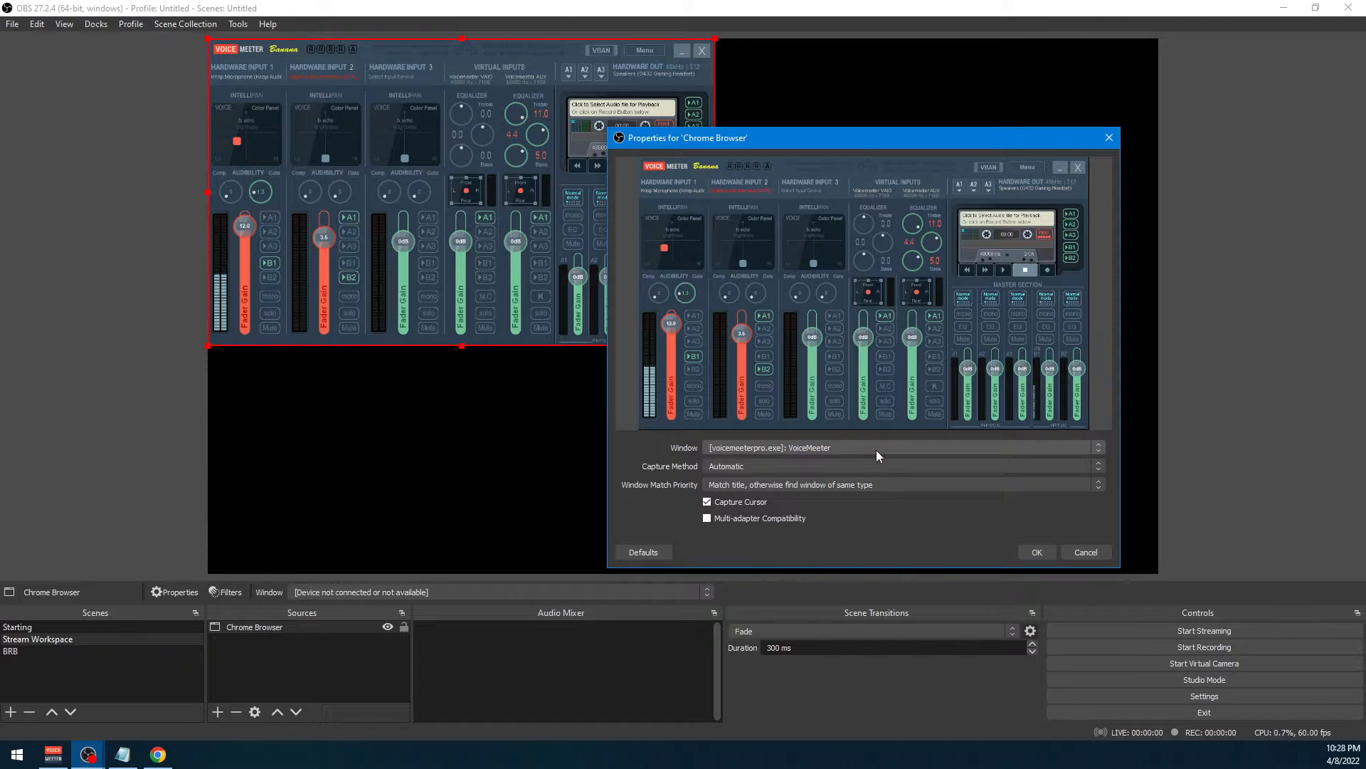
{"action": "left_click", "coordinate": [827, 484]}
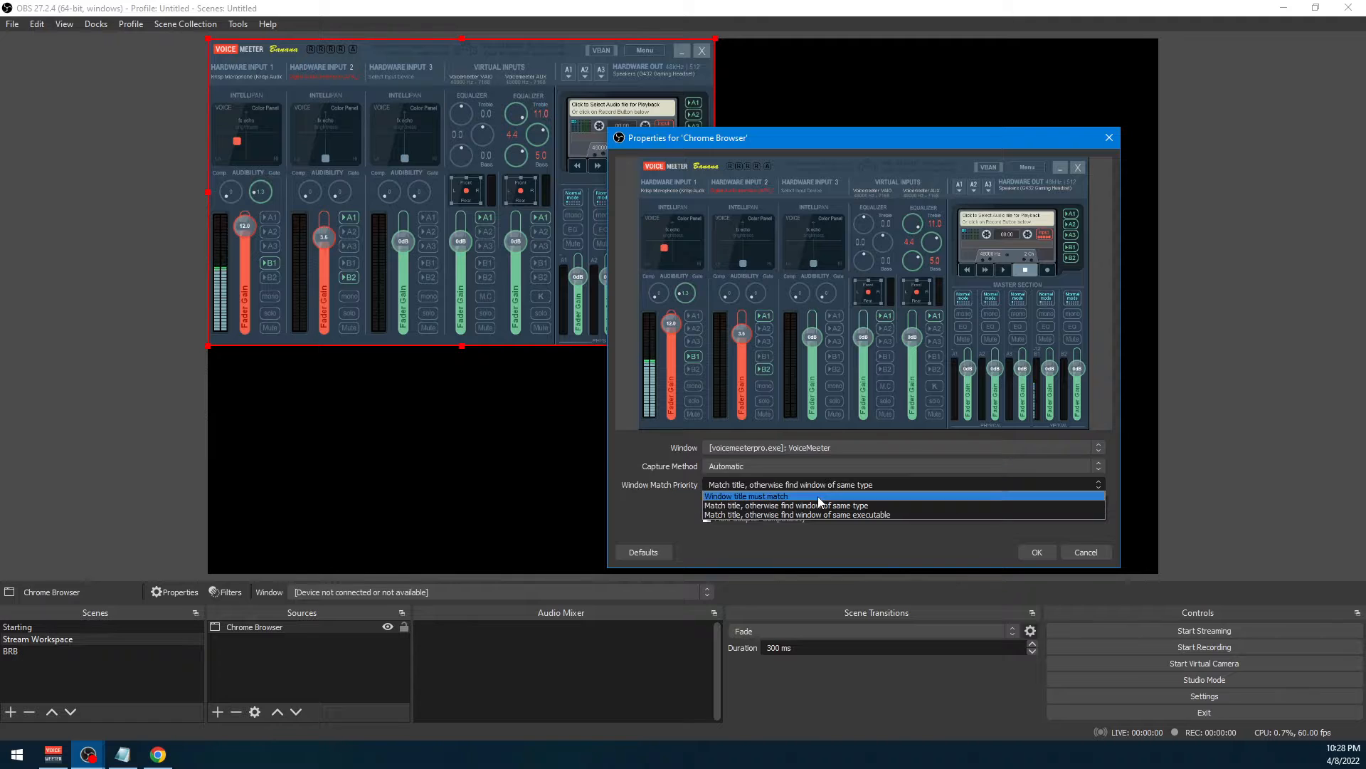
{"action": "left_click", "coordinate": [818, 496]}
{"action": "left_click", "coordinate": [813, 447]}
{"action": "left_click", "coordinate": [813, 448]}
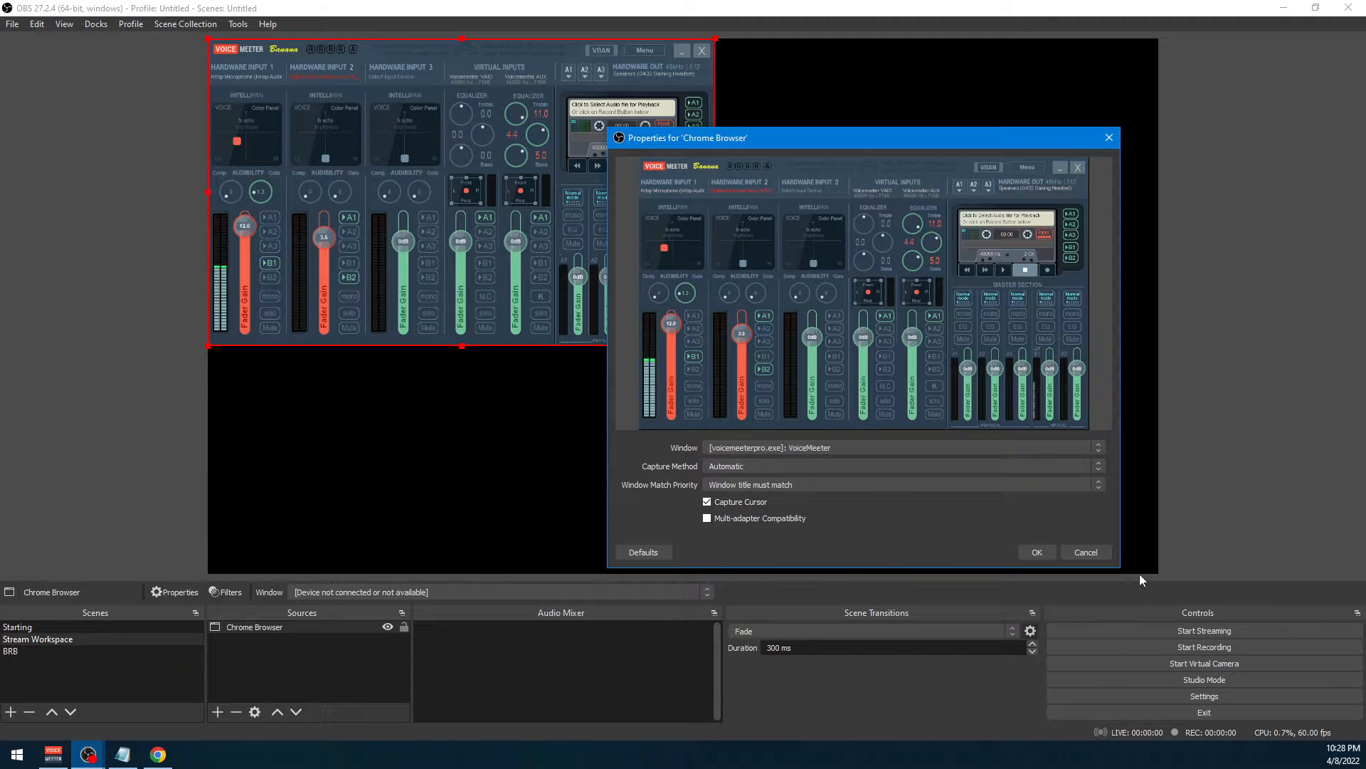
{"action": "left_click", "coordinate": [1103, 553]}
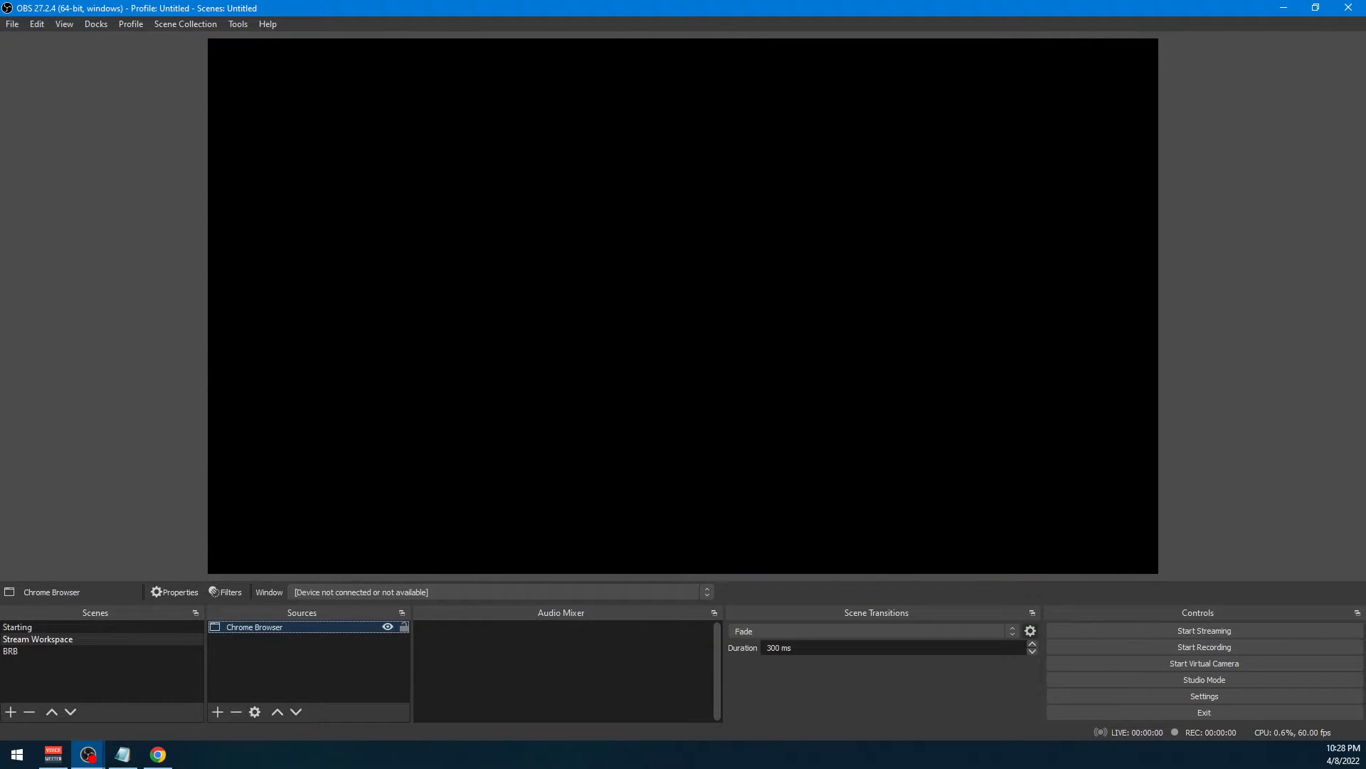
Switch to the Chrome window with the Streamlabs dashboard and move it onto the other monitor
{"action": "key", "text": "alt+Tab"}
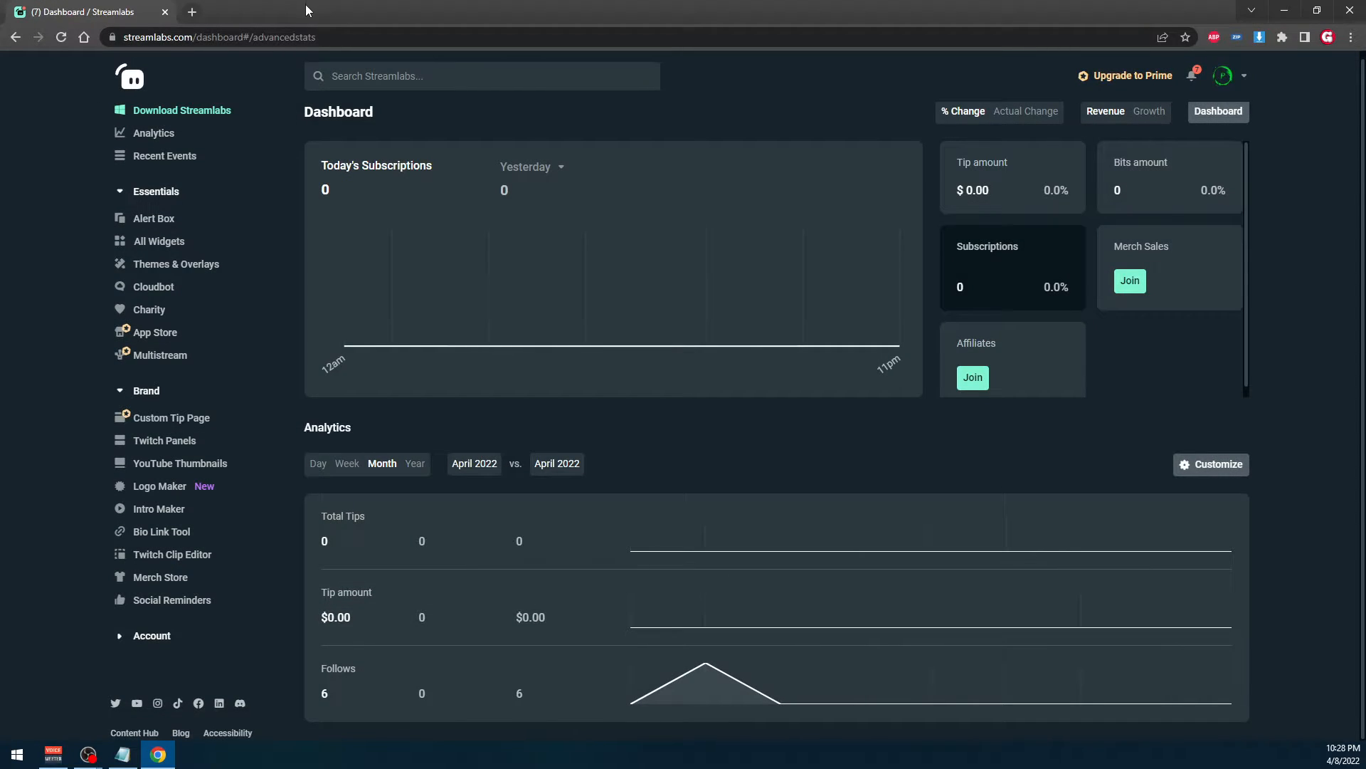
{"action": "left_click_drag", "start_coordinate": [305, 4], "coordinate": [0, 323]}
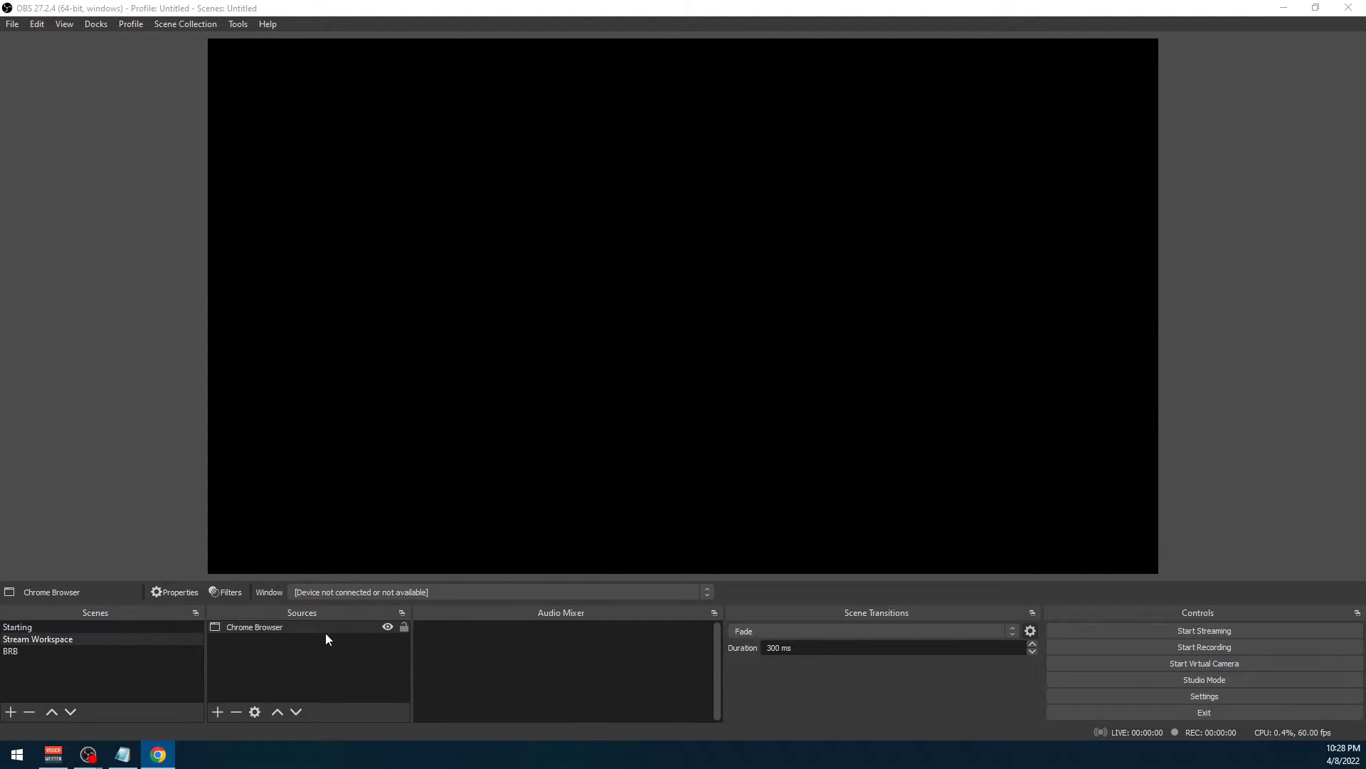
Add the existing Chrome Browser window capture to the Stream Workspace scene a second time
{"action": "right_click", "coordinate": [292, 638]}
{"action": "mouse_move", "coordinate": [319, 647]}
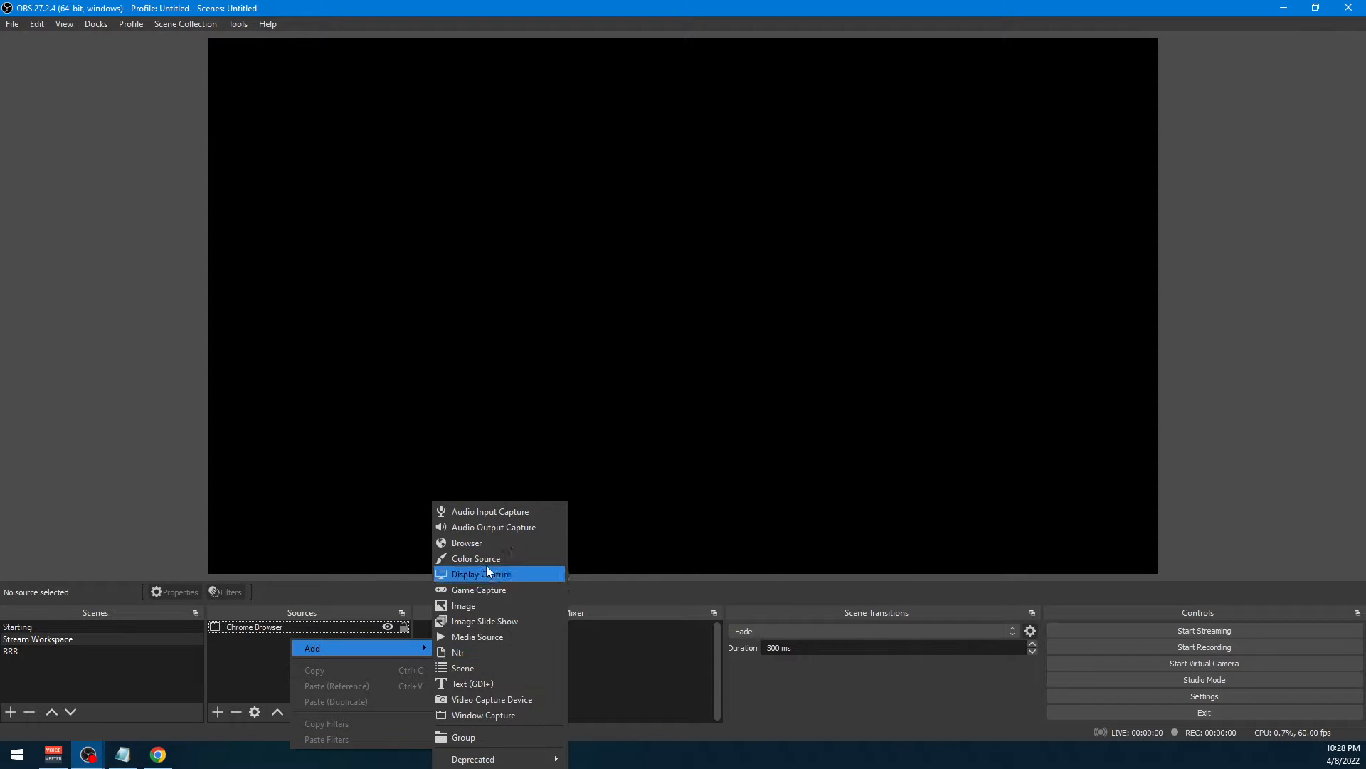
{"action": "left_click", "coordinate": [508, 718]}
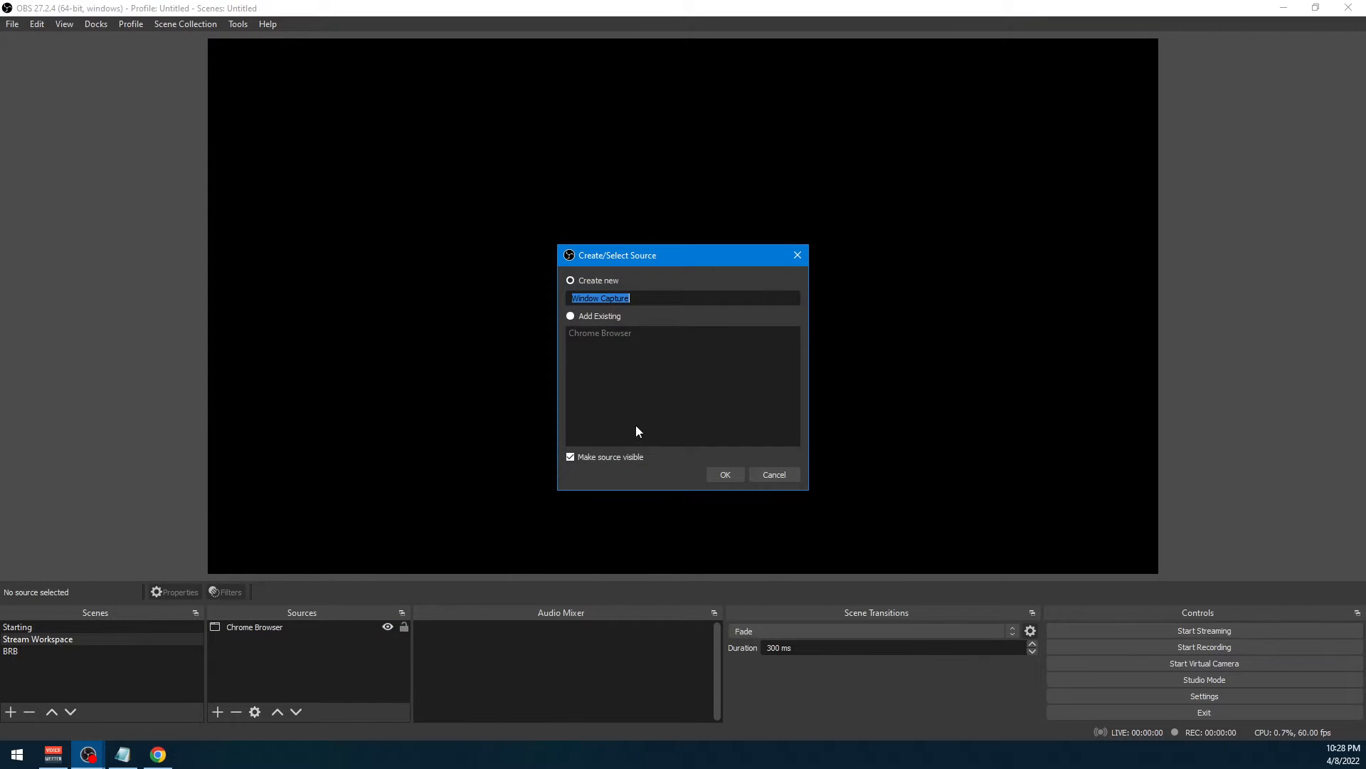
{"action": "left_click", "coordinate": [616, 314]}
{"action": "left_click", "coordinate": [609, 334]}
{"action": "left_click", "coordinate": [724, 474]}
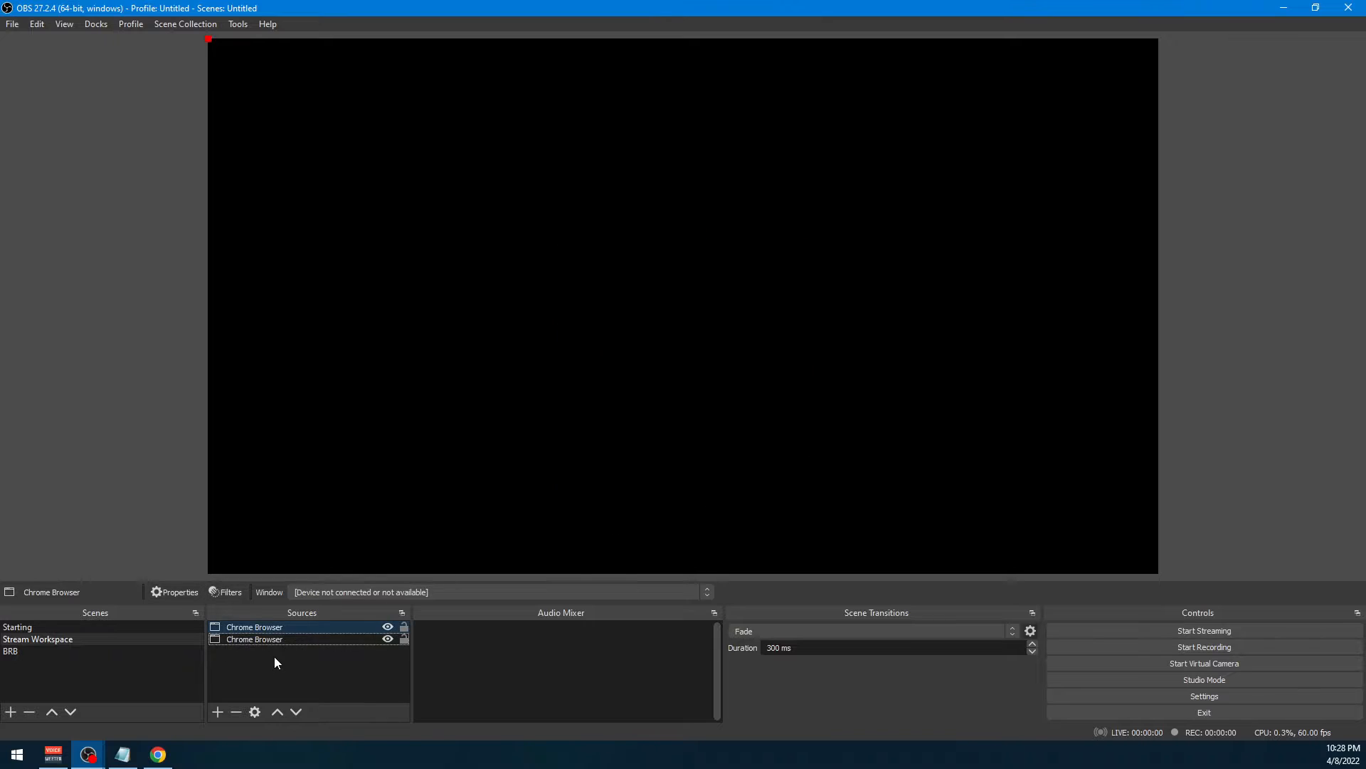
Remove the duplicate Chrome Browser source from the Stream Workspace scene
{"action": "right_click", "coordinate": [293, 644]}
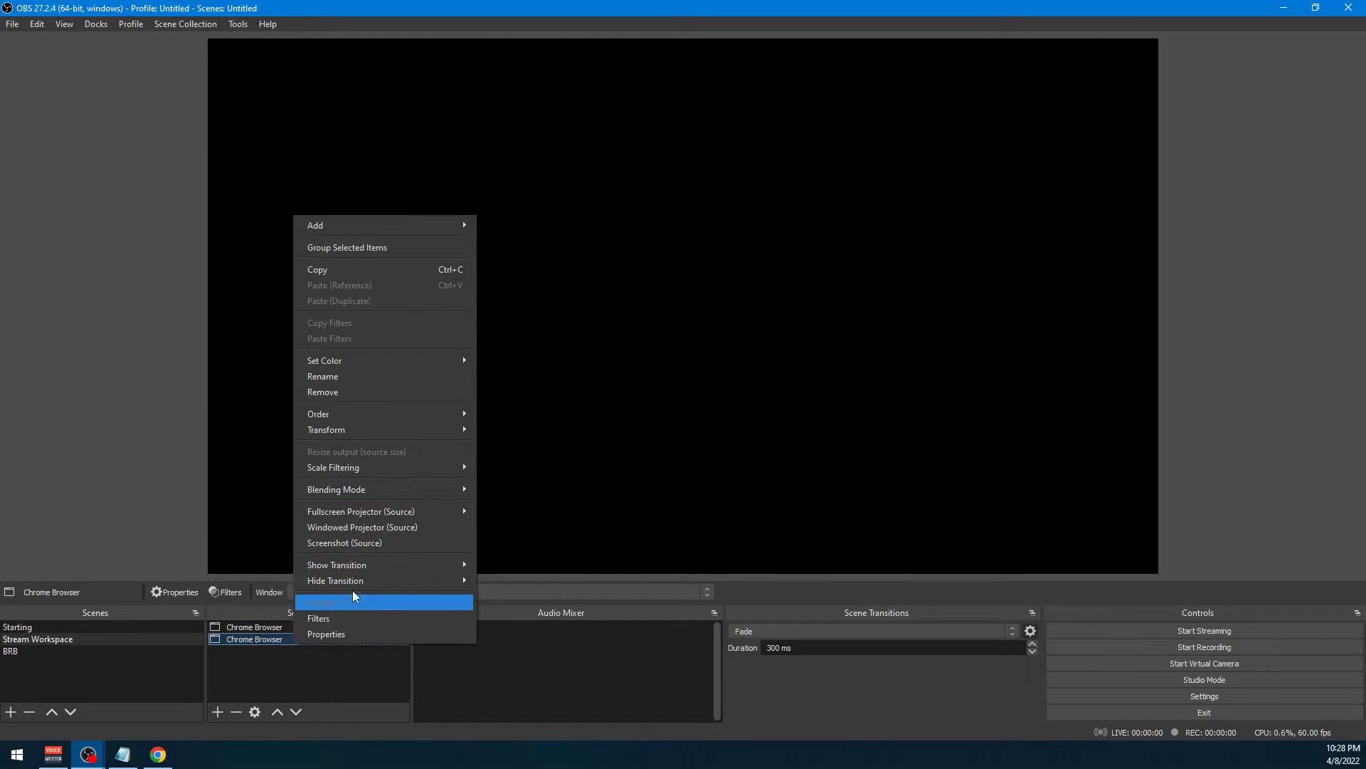
{"action": "left_click", "coordinate": [358, 391]}
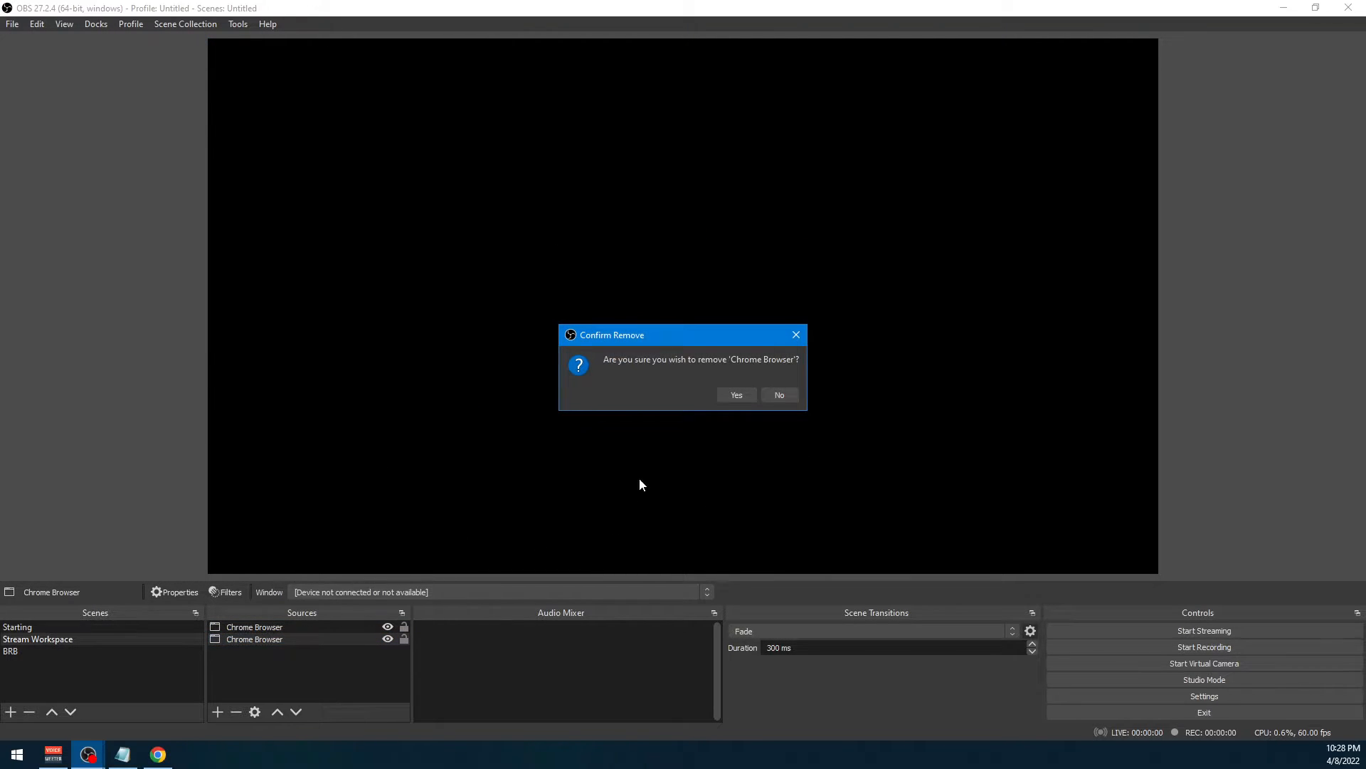
{"action": "left_click", "coordinate": [727, 401]}
In the Chrome Browser source's properties, accept the "Dashboard / Streamlabs - Google Chrome" window as the one to capture
{"action": "right_click", "coordinate": [284, 627]}
{"action": "left_click", "coordinate": [302, 606]}
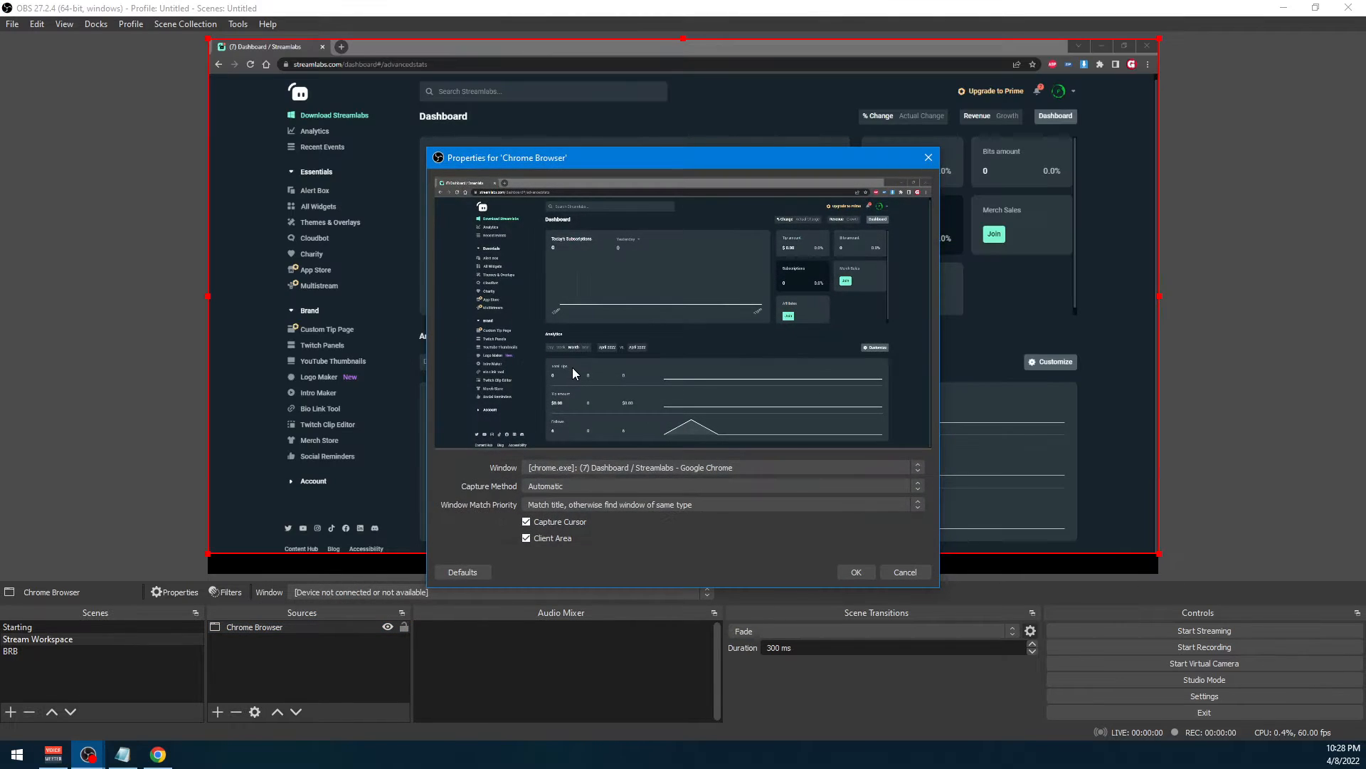
{"action": "left_click_drag", "start_coordinate": [649, 153], "coordinate": [657, 132]}
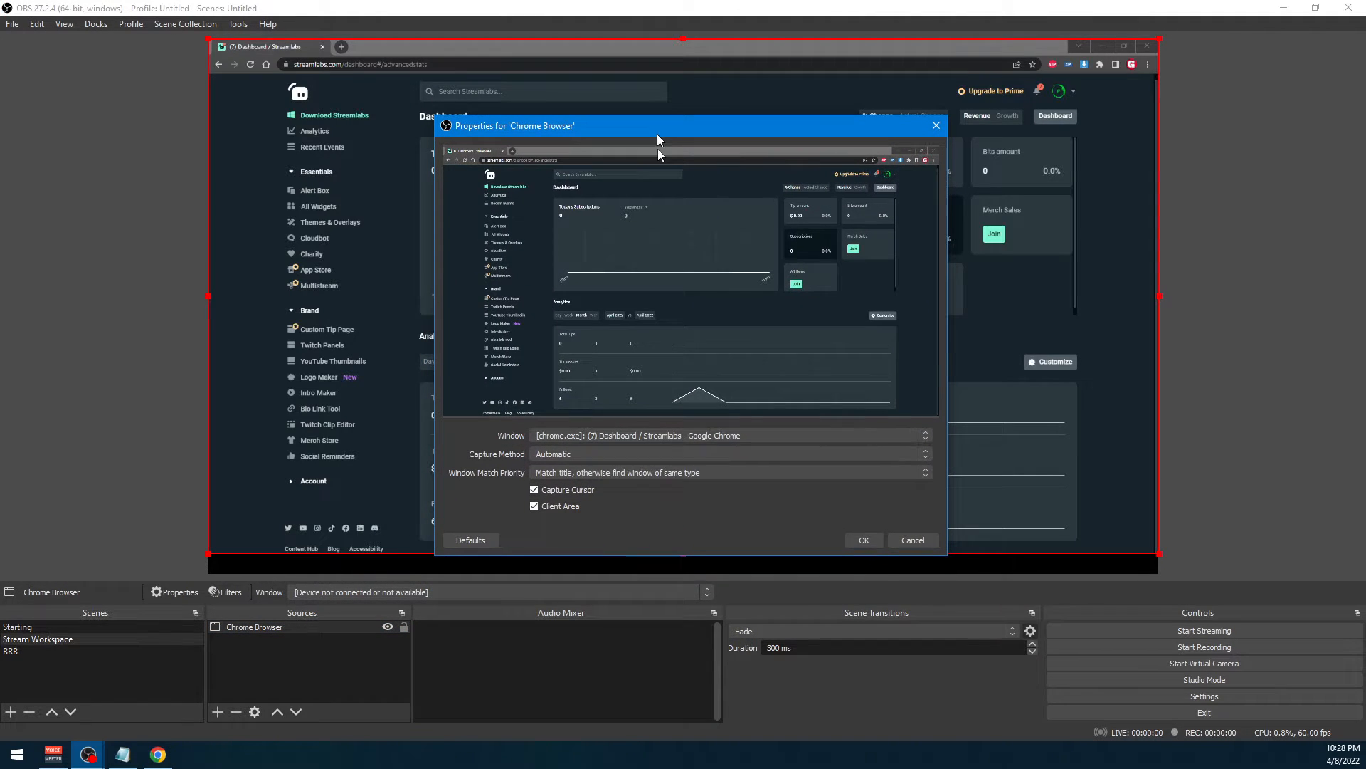
{"action": "left_click", "coordinate": [864, 540]}
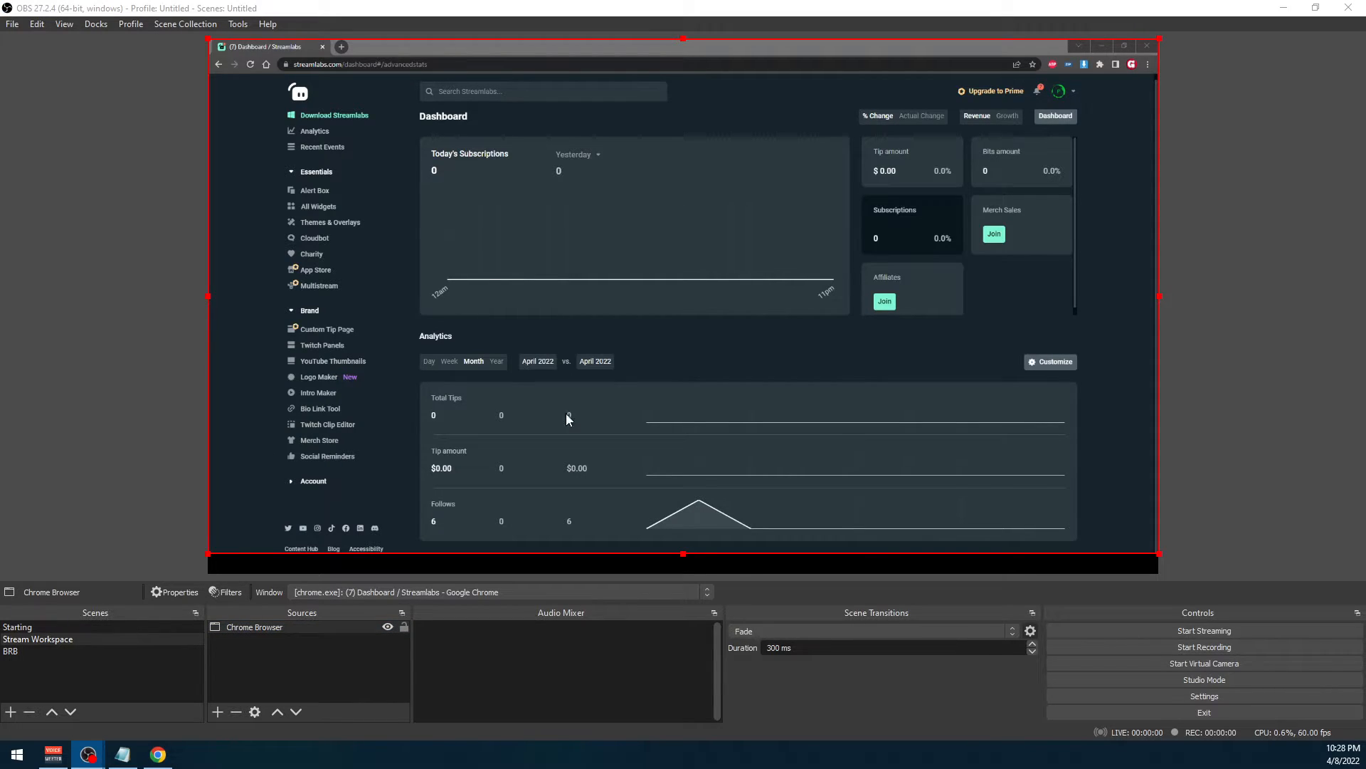
Stretch the Chrome Browser source to fill the whole canvas and deselect it
{"action": "left_click", "coordinate": [813, 391]}
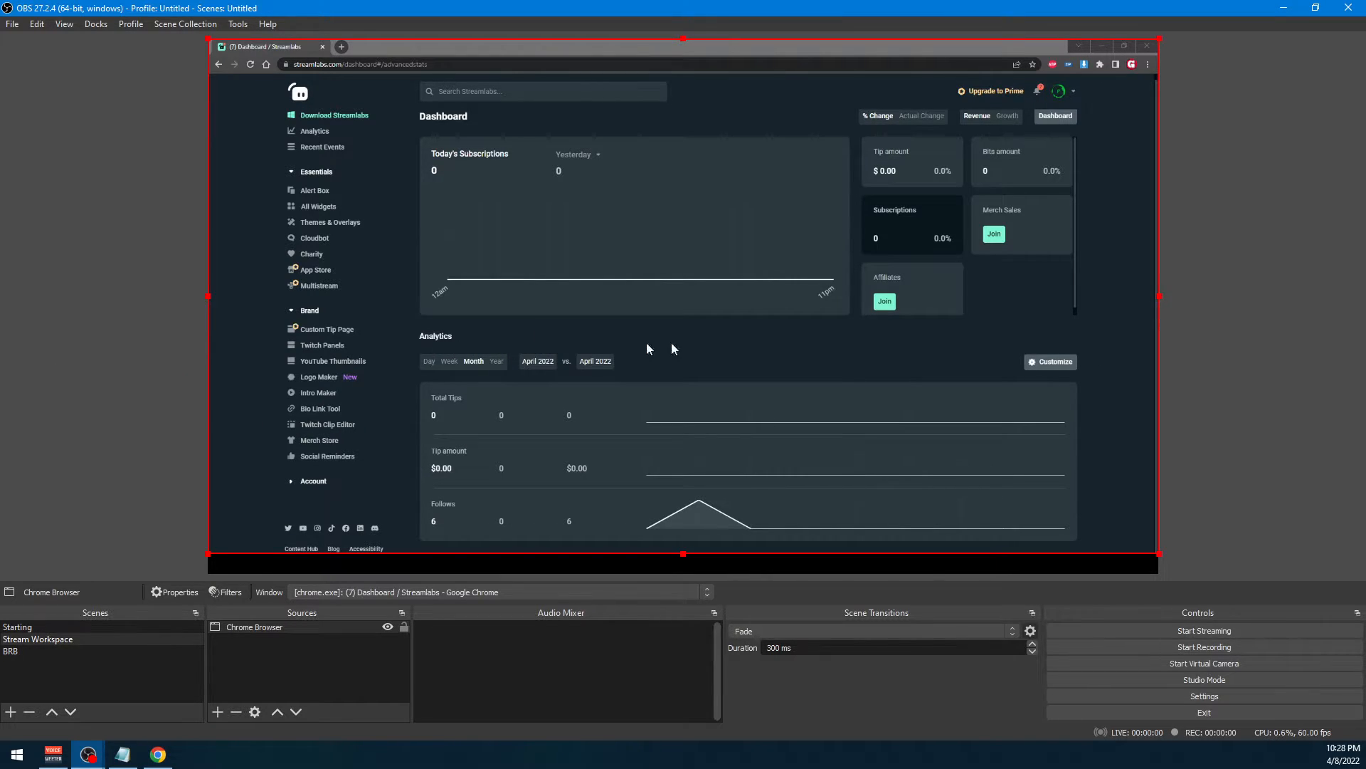
{"action": "right_click", "coordinate": [612, 303]}
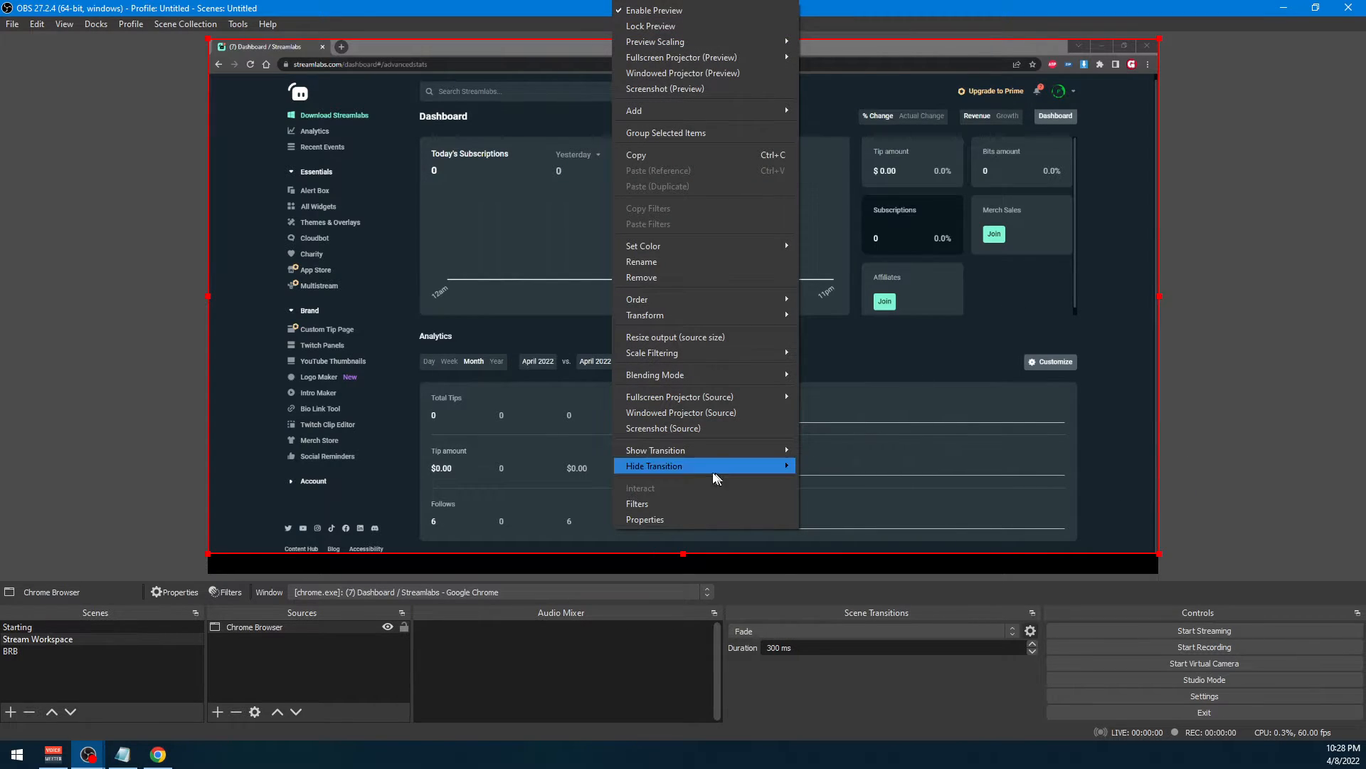
{"action": "mouse_move", "coordinate": [689, 317]}
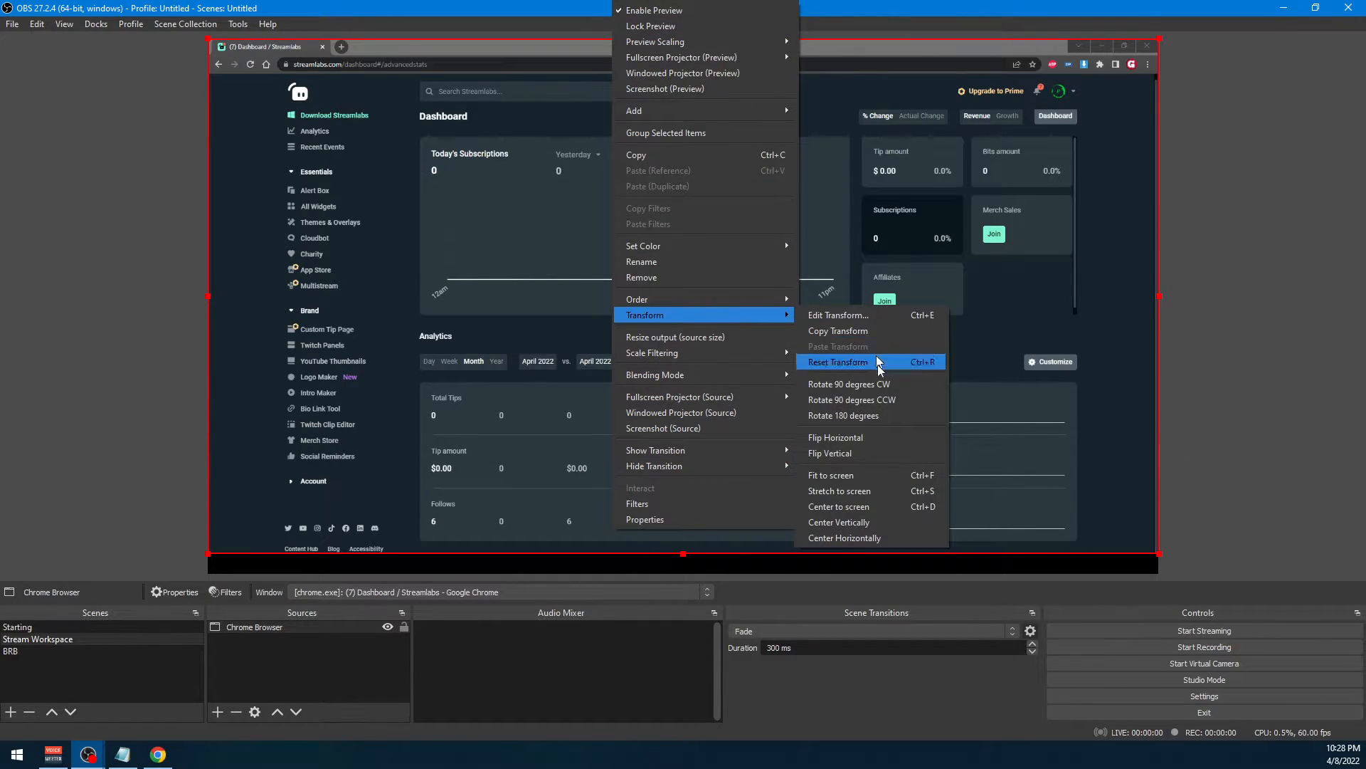
{"action": "left_click", "coordinate": [874, 505]}
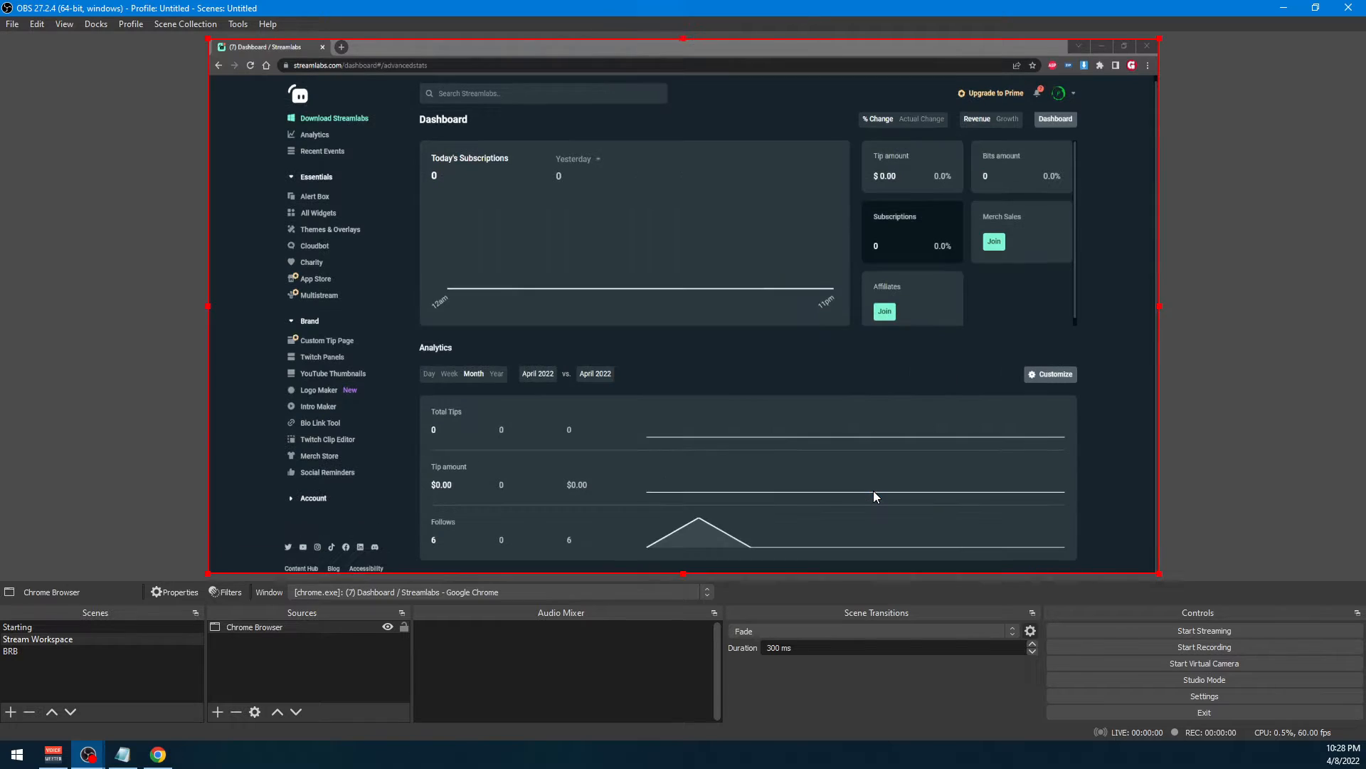
{"action": "left_click", "coordinate": [1227, 322]}
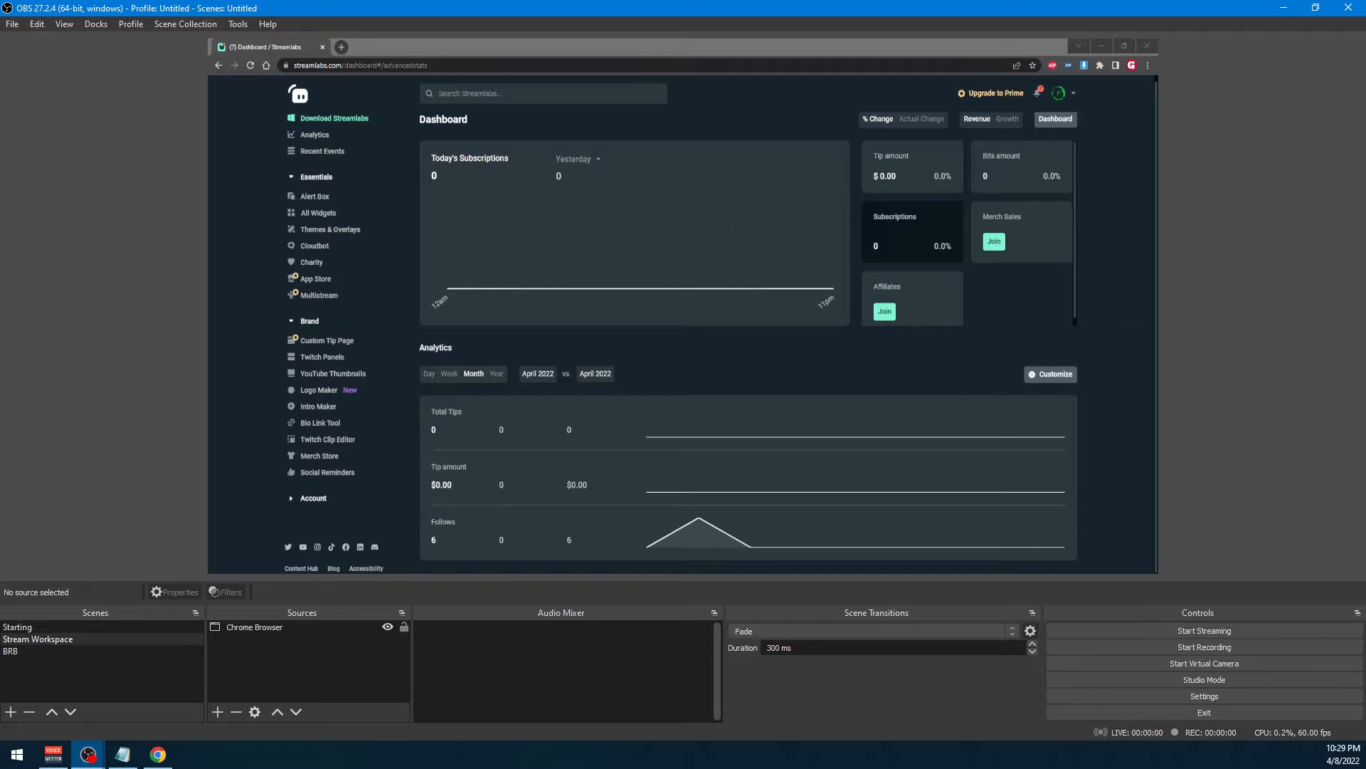
Switch to Streamlabs in Chrome, open the Alert Box page, and copy its widget URL past the privacy notice
{"action": "key", "text": "alt+Tab"}
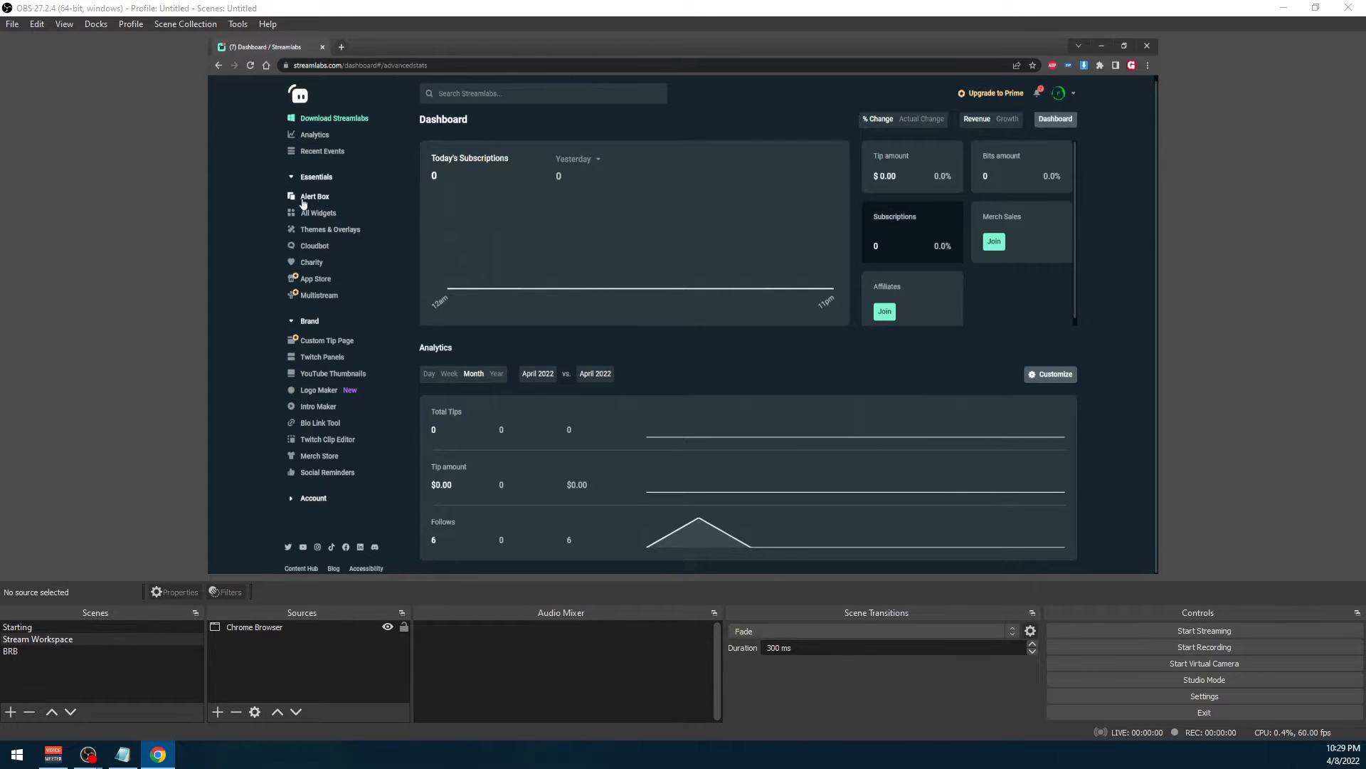
{"action": "left_click", "coordinate": [310, 203]}
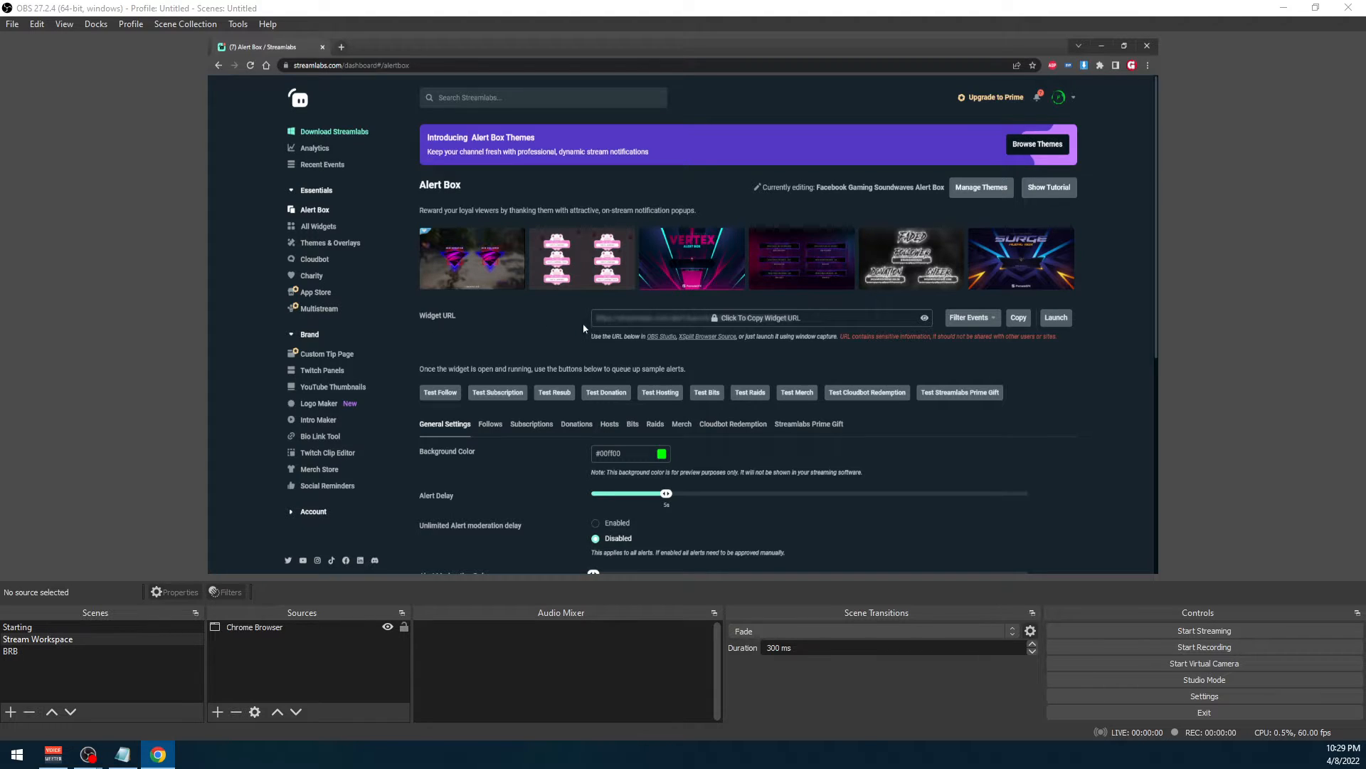
{"action": "left_click", "coordinate": [761, 320]}
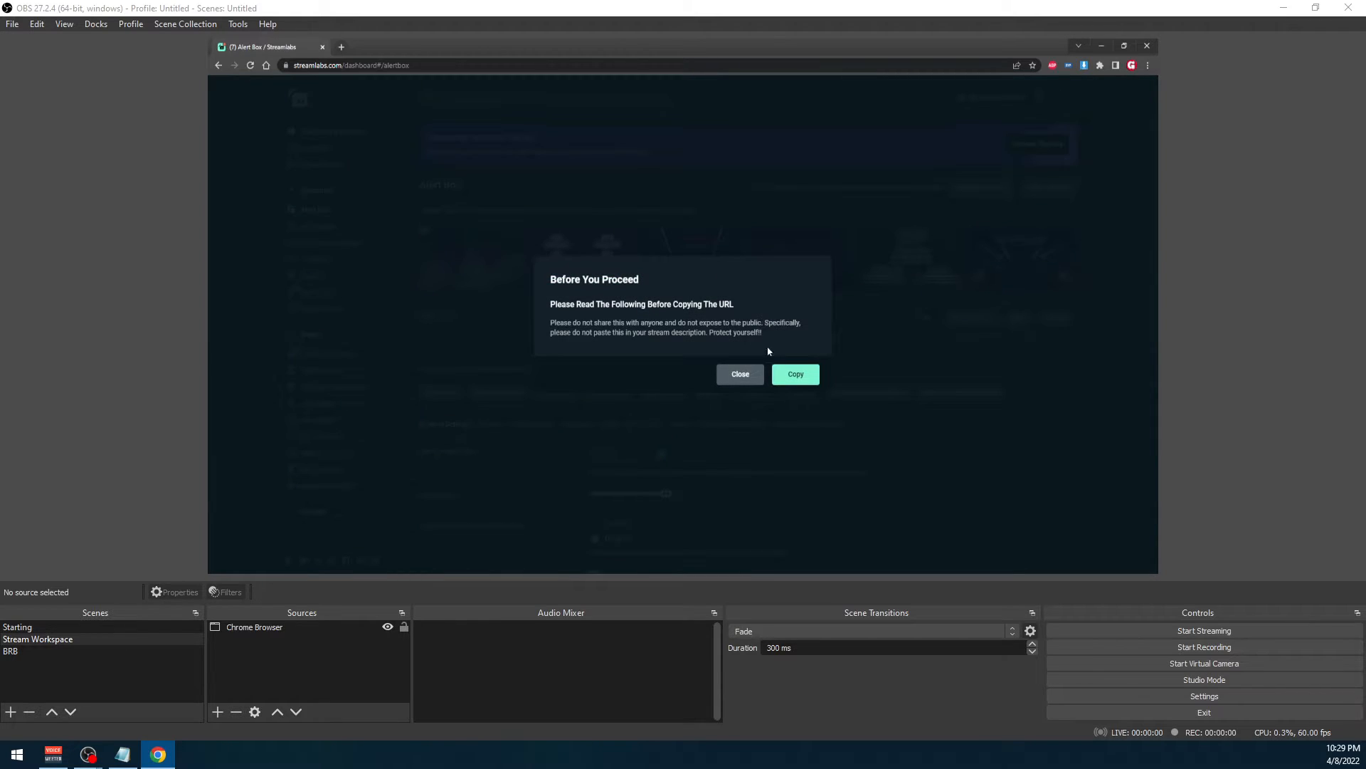
{"action": "left_click", "coordinate": [802, 381]}
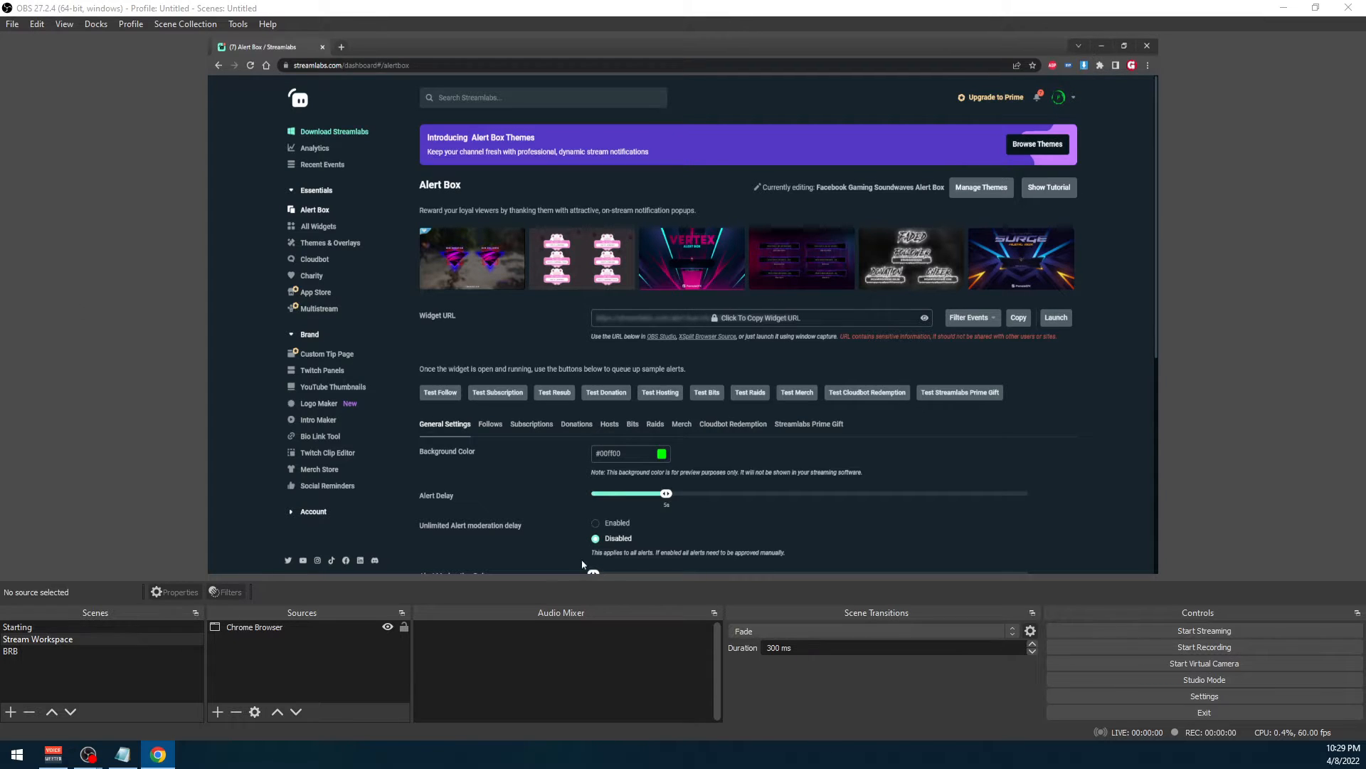
Switch back to OBS Studio and add a new Browser source named "Alerts" to the Stream Workspace scene
{"action": "key", "text": "alt+Tab"}
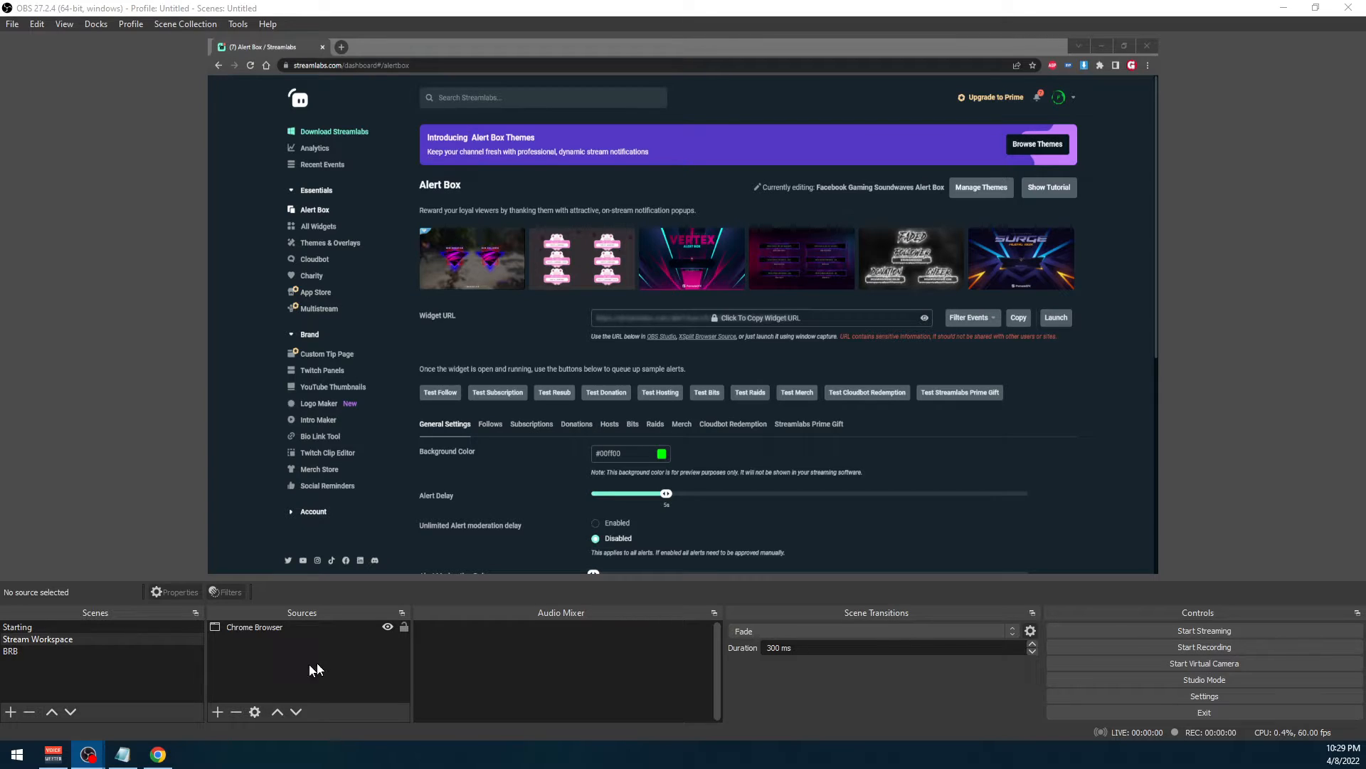
{"action": "right_click", "coordinate": [249, 646]}
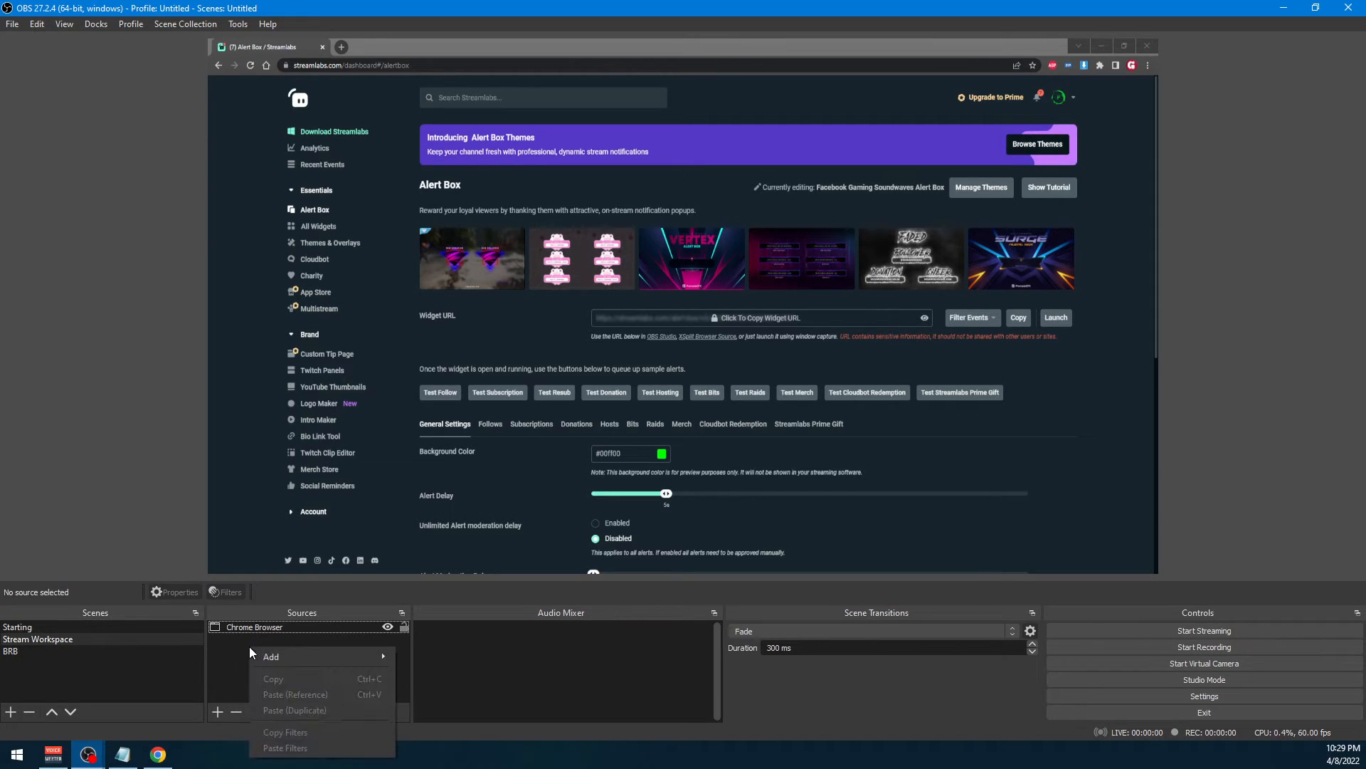
{"action": "mouse_move", "coordinate": [301, 656]}
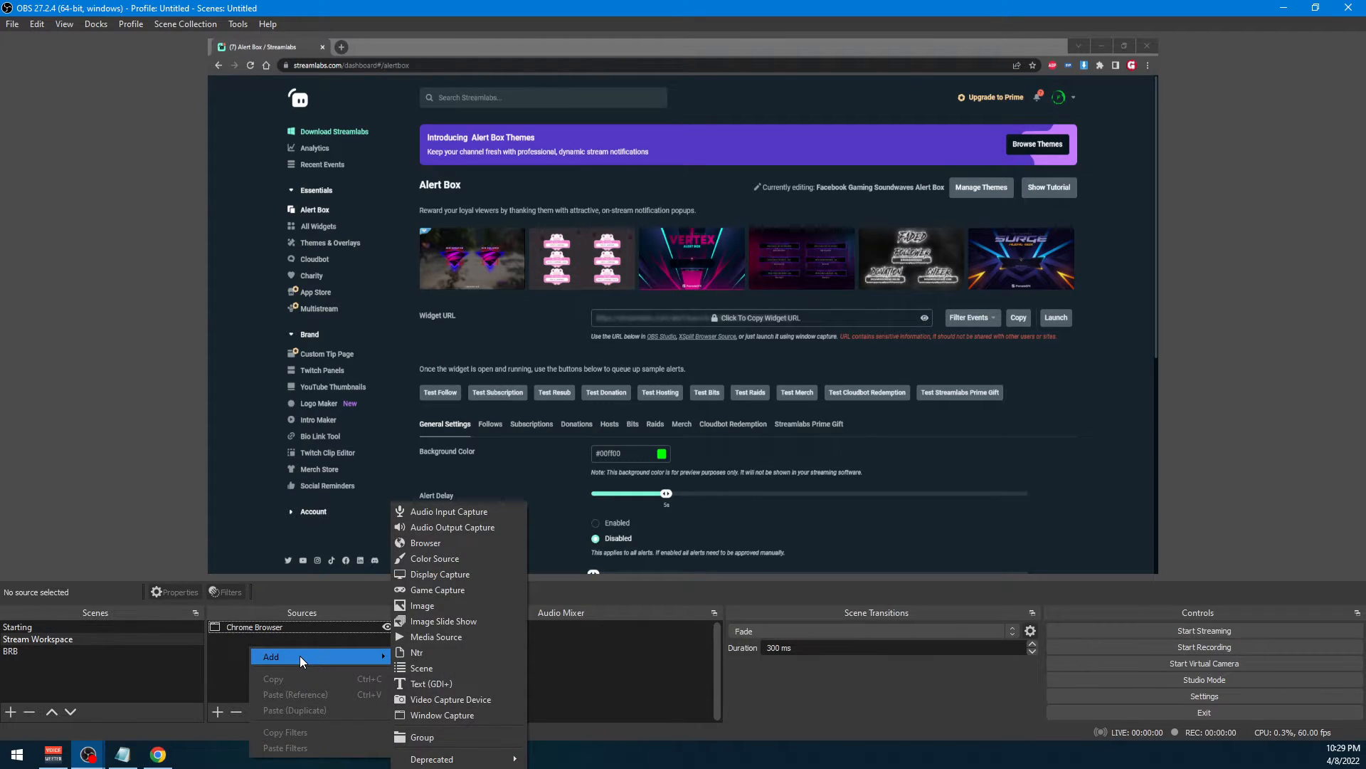
{"action": "left_click", "coordinate": [448, 544]}
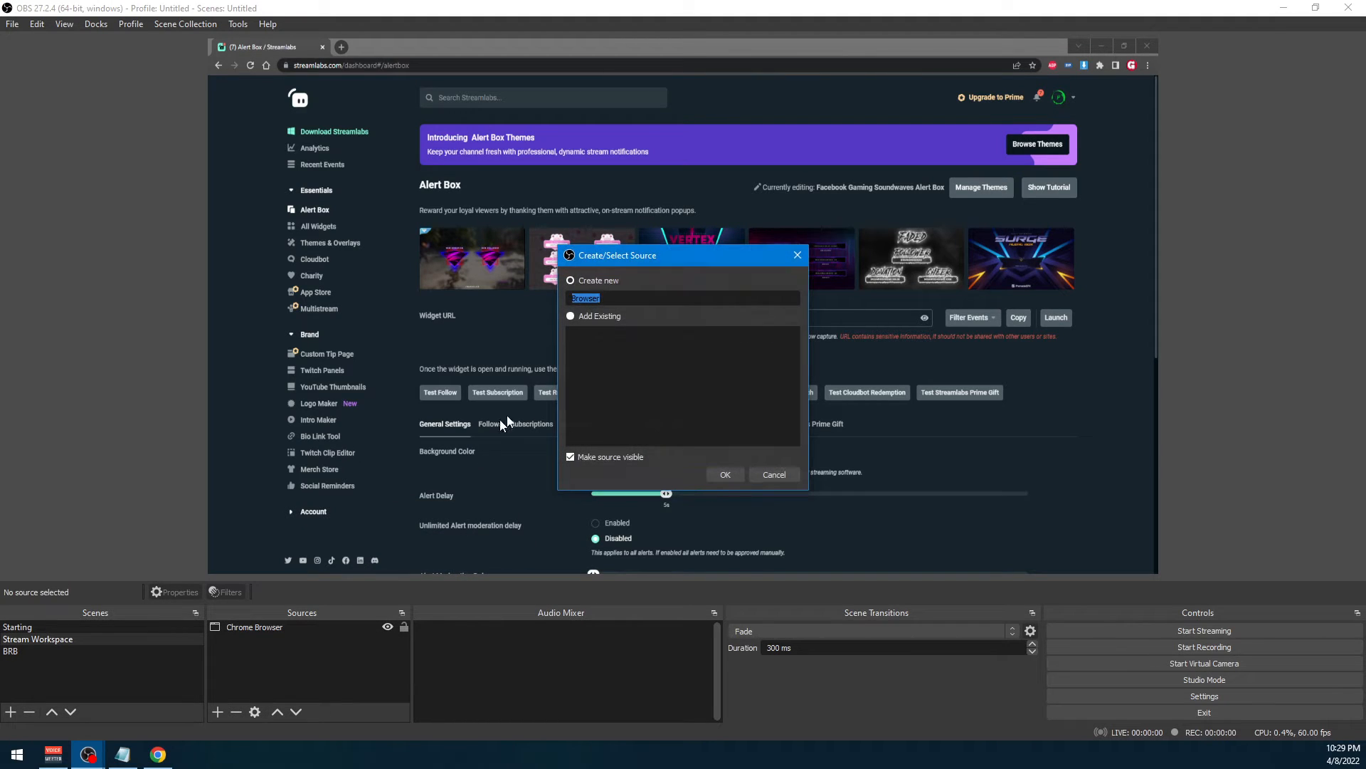
{"action": "type", "text": "Alerts"}
{"action": "key", "text": "Return"}
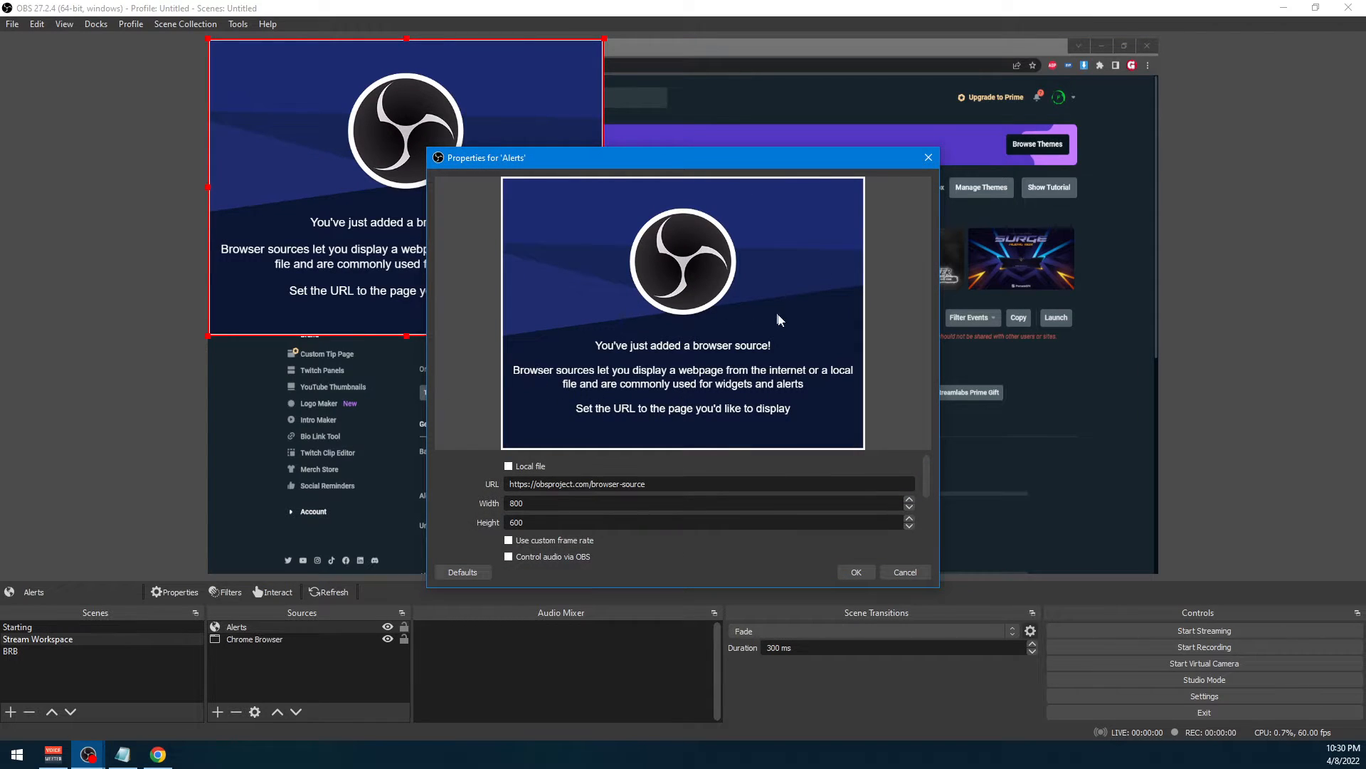
Replace the Alerts source's default URL with the copied Streamlabs alert box widget URL and accept its properties
{"action": "left_click_drag", "start_coordinate": [735, 163], "coordinate": [821, 128]}
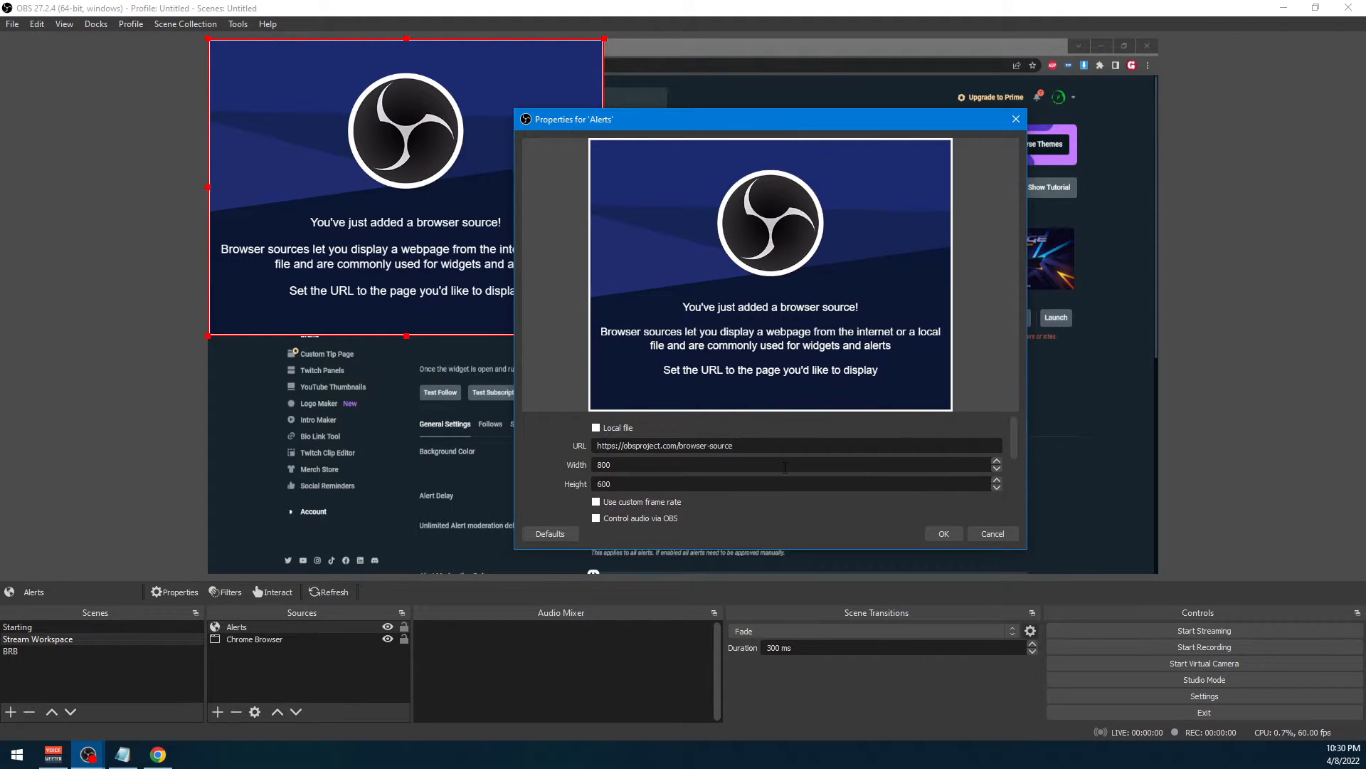
{"action": "left_click_drag", "start_coordinate": [761, 445], "coordinate": [509, 440]}
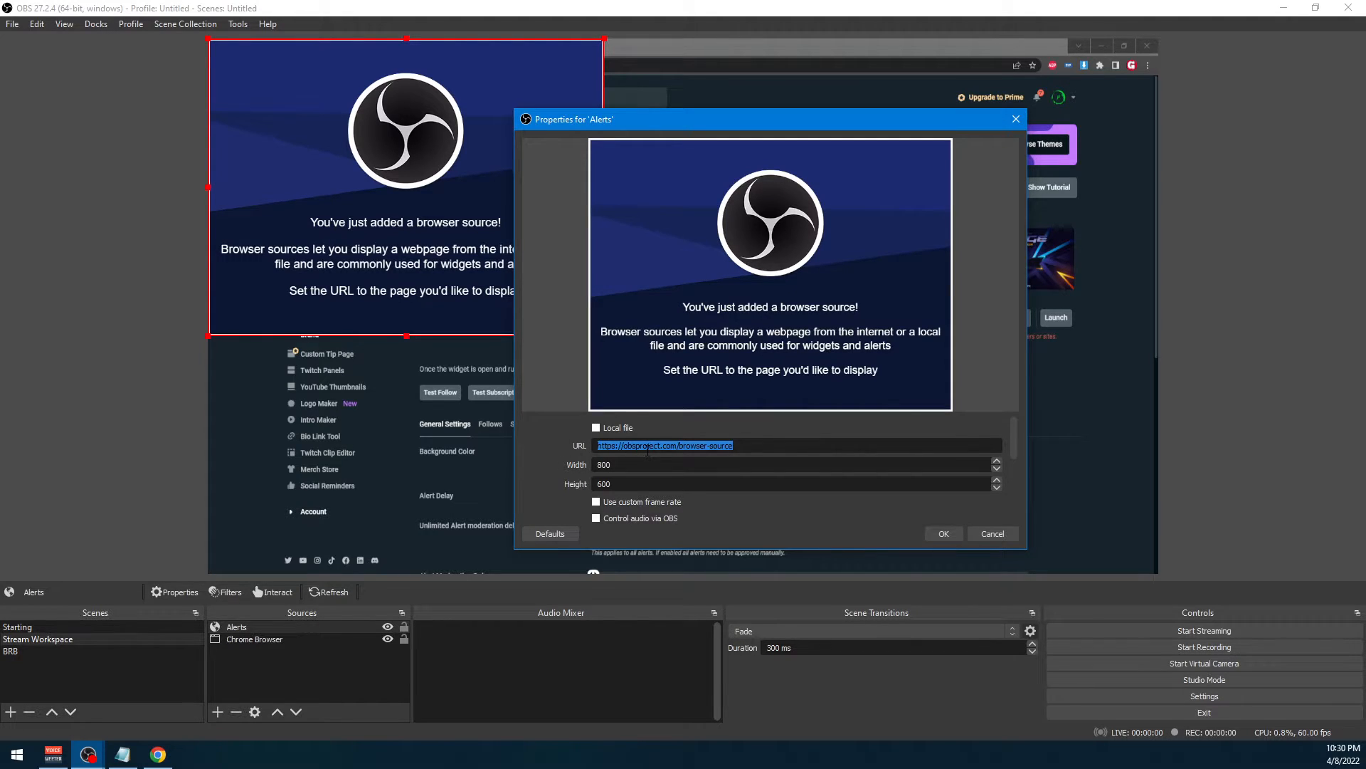
{"action": "key", "text": "ctrl+v"}
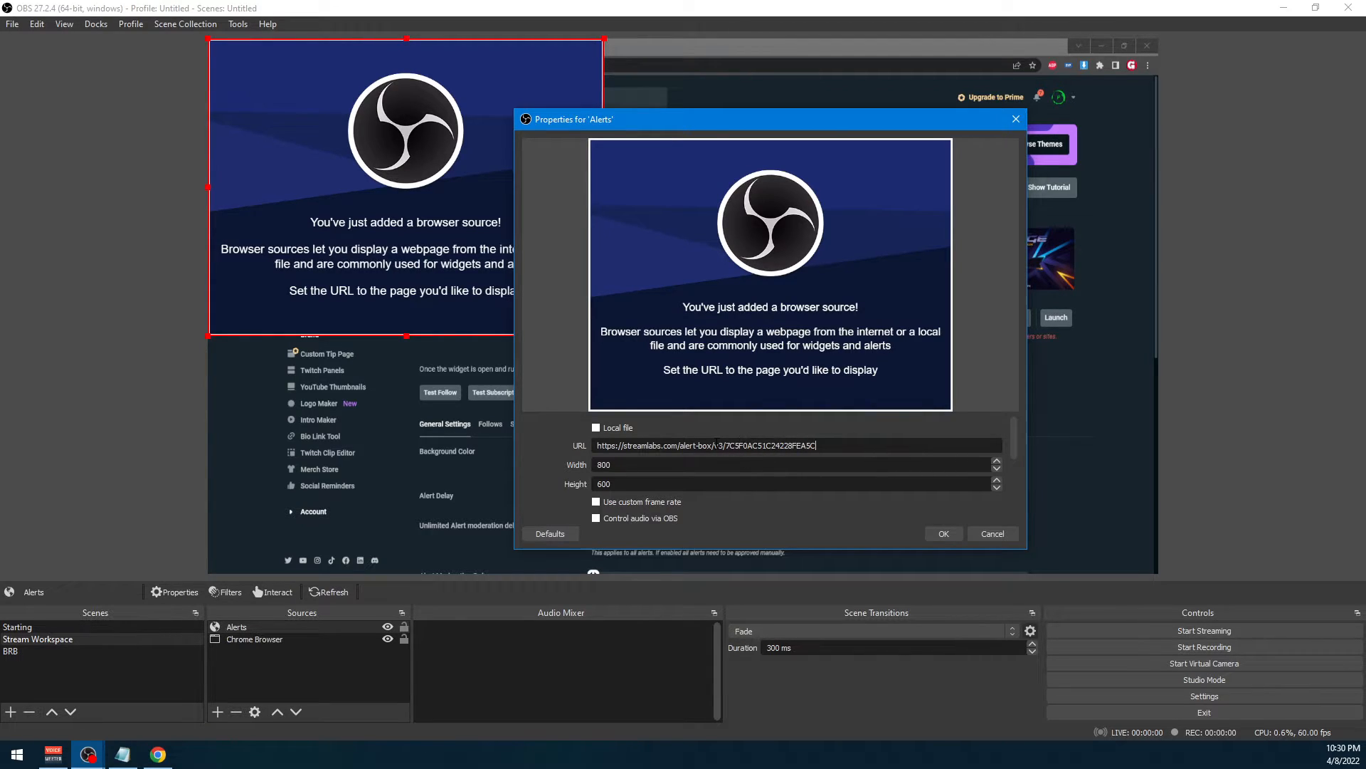
{"action": "left_click", "coordinate": [942, 533]}
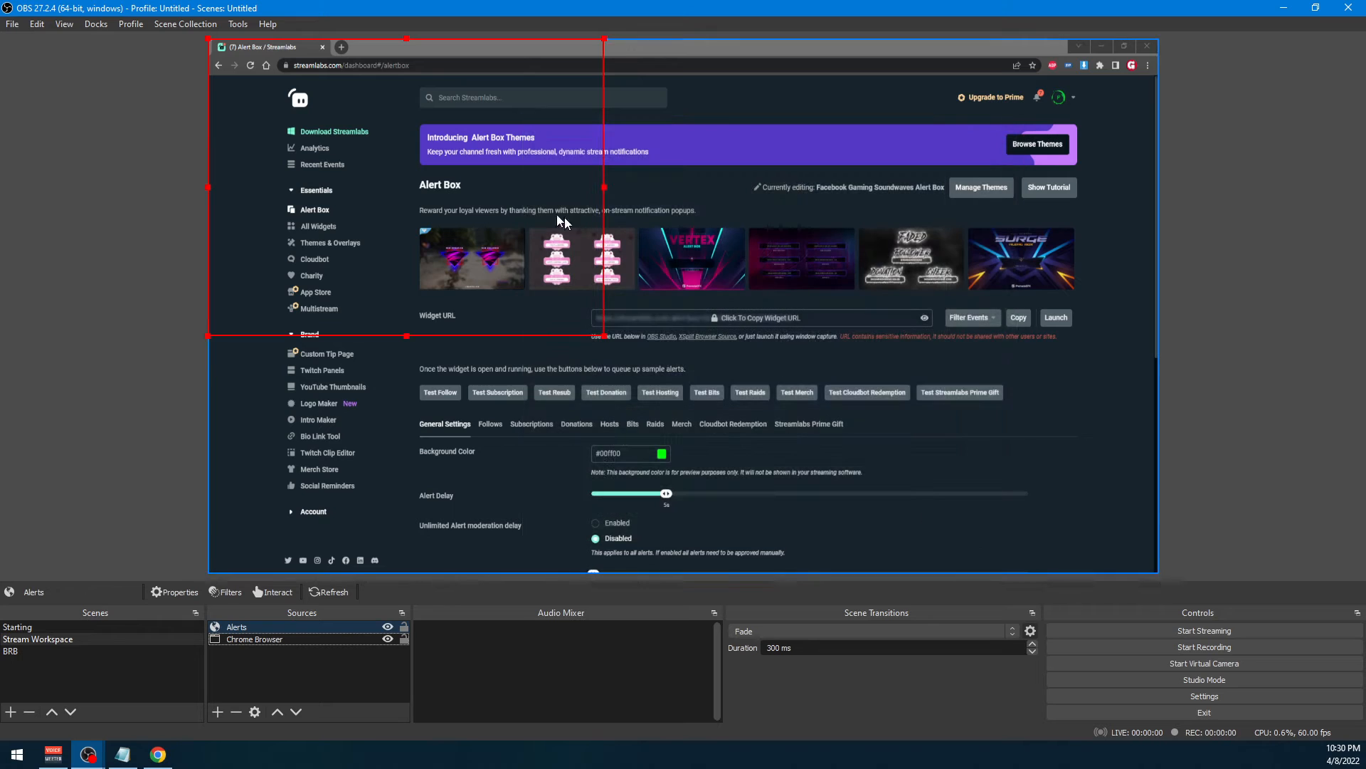
Move the Alerts source toward the middle of the canvas and enlarge it freehand
{"action": "left_click_drag", "start_coordinate": [435, 225], "coordinate": [608, 302]}
{"action": "left_click", "coordinate": [776, 417]}
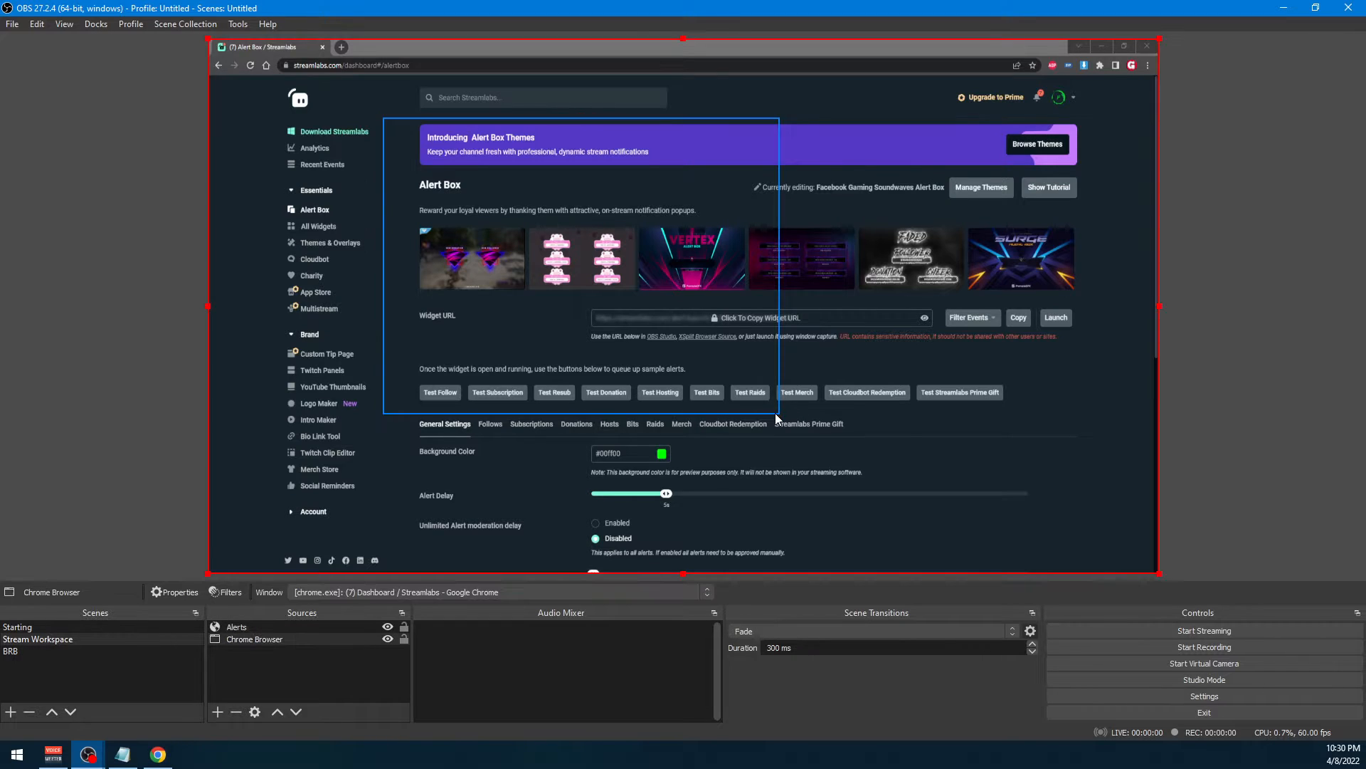
{"action": "left_click", "coordinate": [779, 412]}
{"action": "left_click_drag", "start_coordinate": [779, 413], "coordinate": [1062, 592]}
Stretch the Alerts source to fill the whole canvas and lock it
{"action": "right_click", "coordinate": [821, 432]}
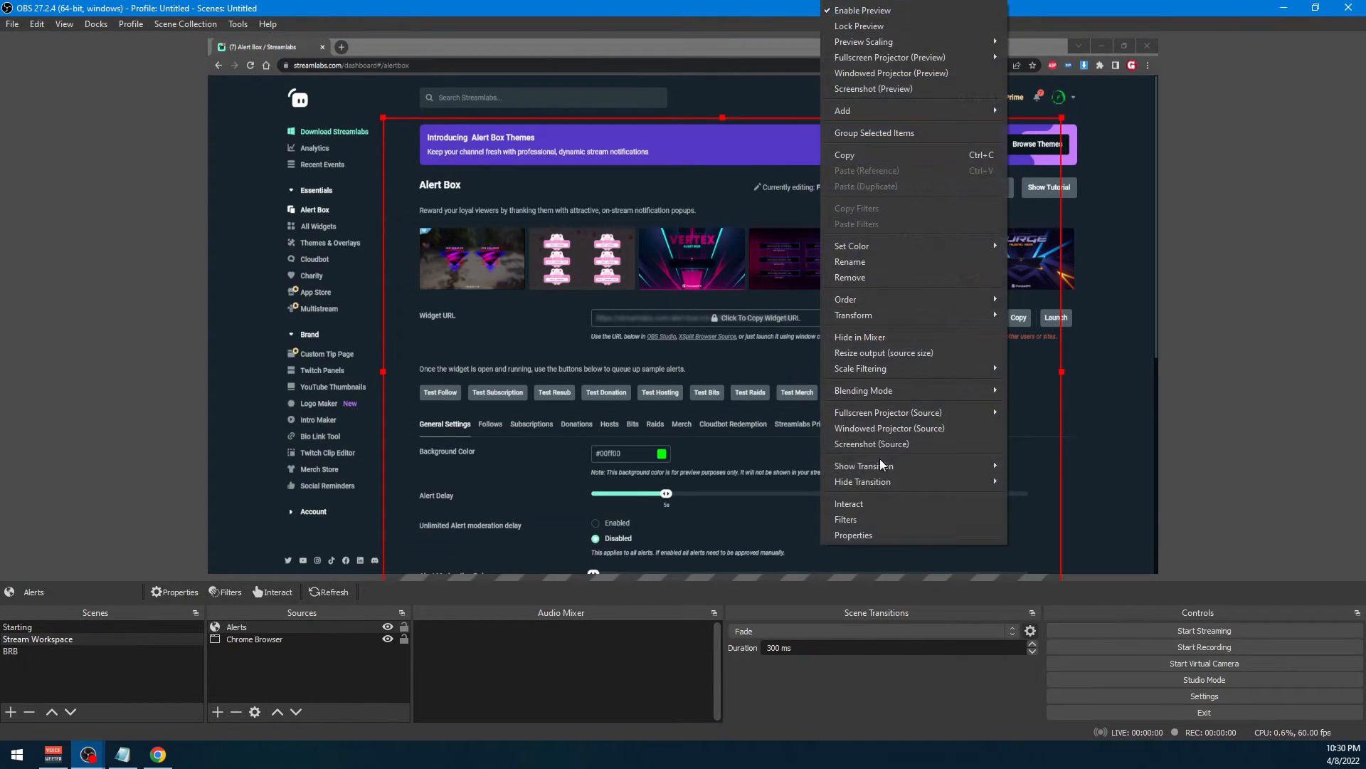
{"action": "mouse_move", "coordinate": [882, 314]}
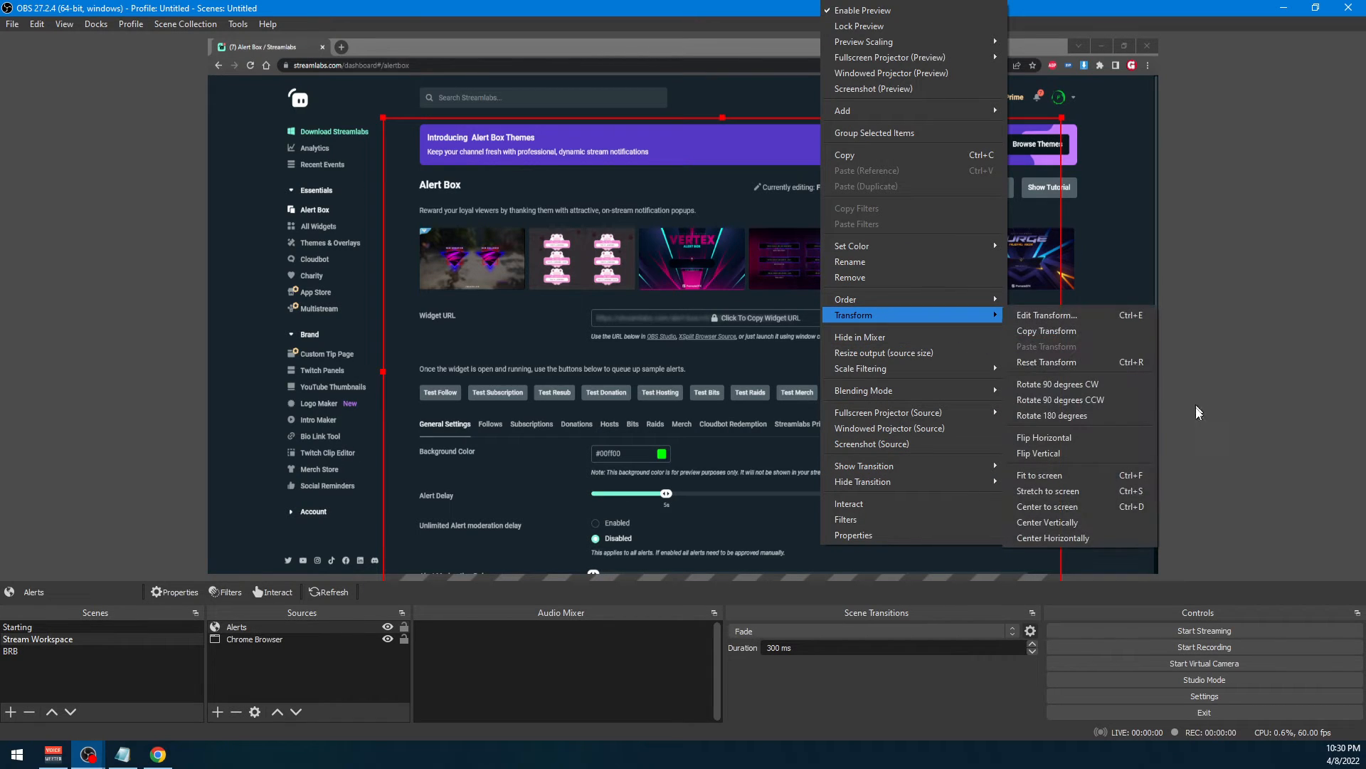
{"action": "left_click", "coordinate": [1091, 493]}
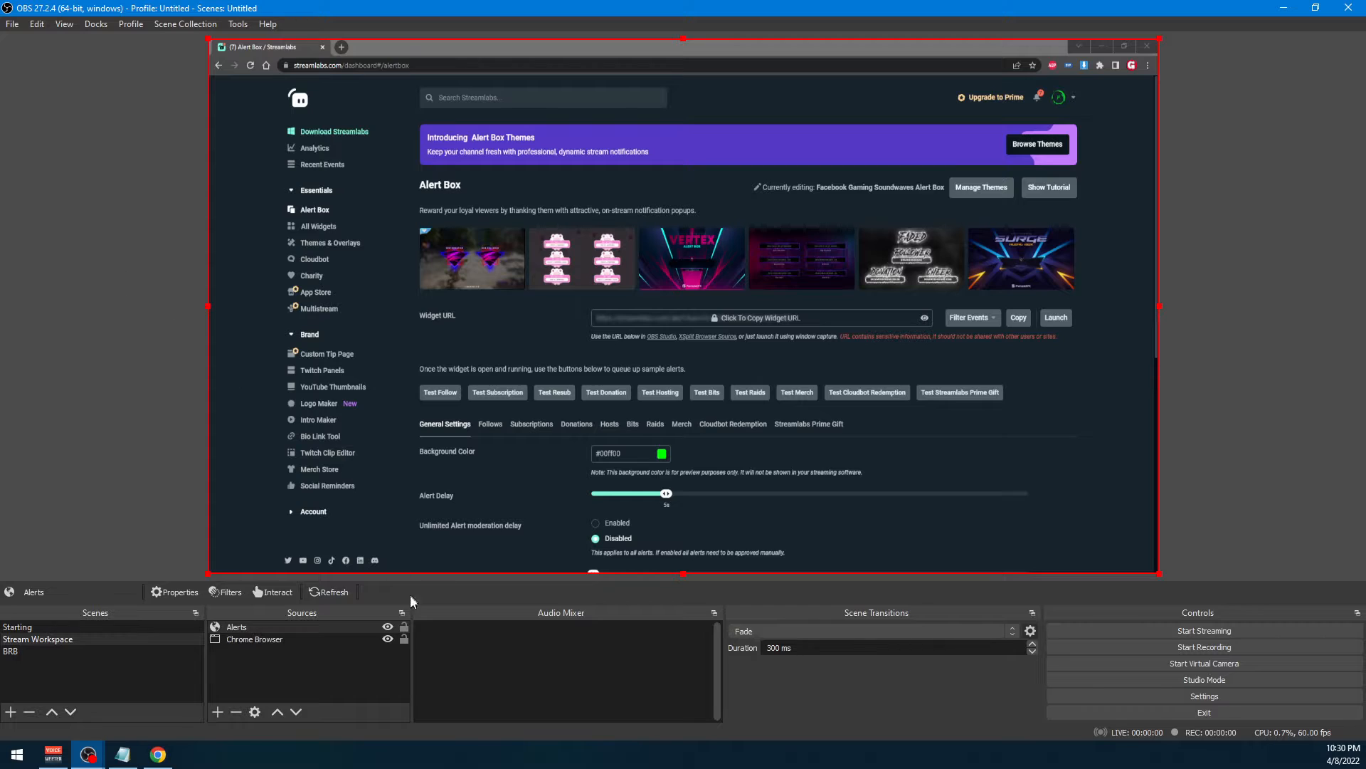
{"action": "left_click", "coordinate": [323, 640]}
{"action": "left_click", "coordinate": [333, 626]}
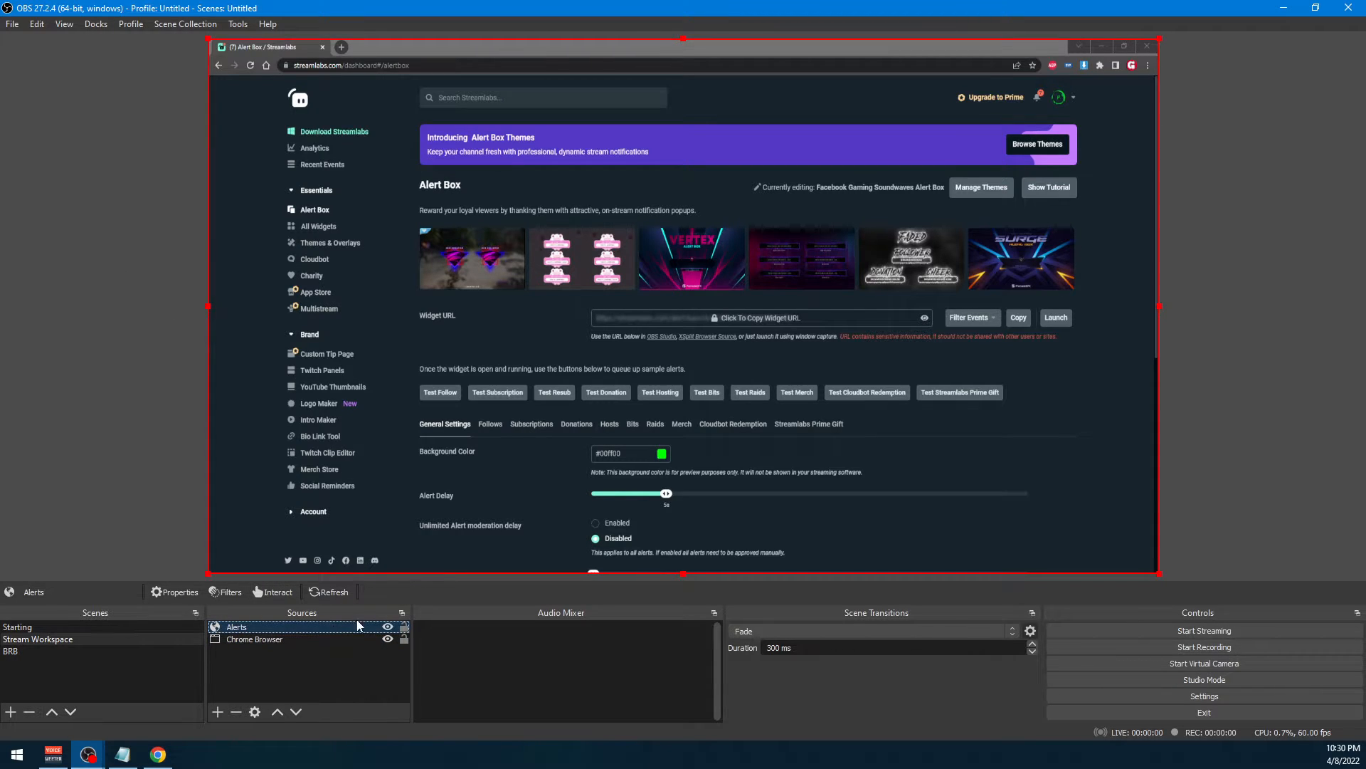
{"action": "left_click", "coordinate": [404, 628]}
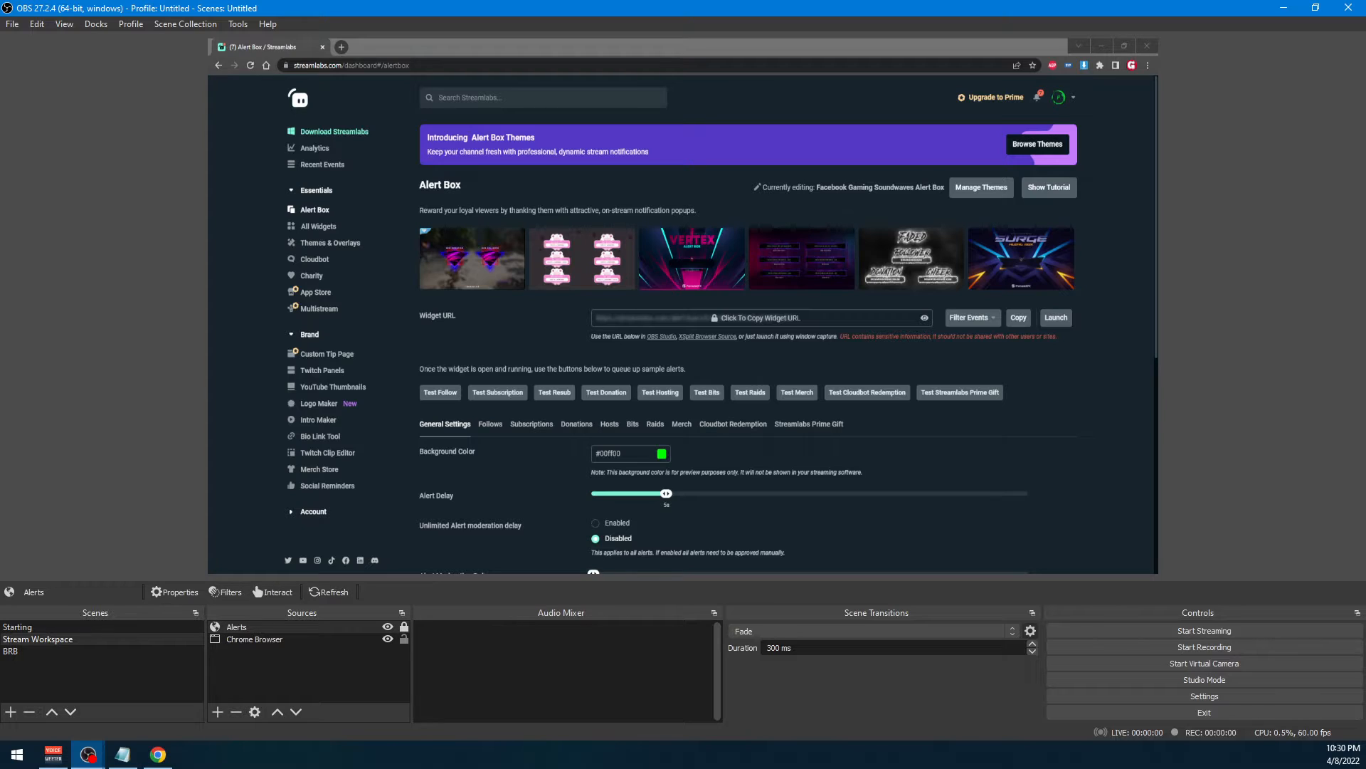
Switch to the Streamlabs Alert Box page in Chrome and trigger a test subscription alert
{"action": "key", "text": "alt+Tab"}
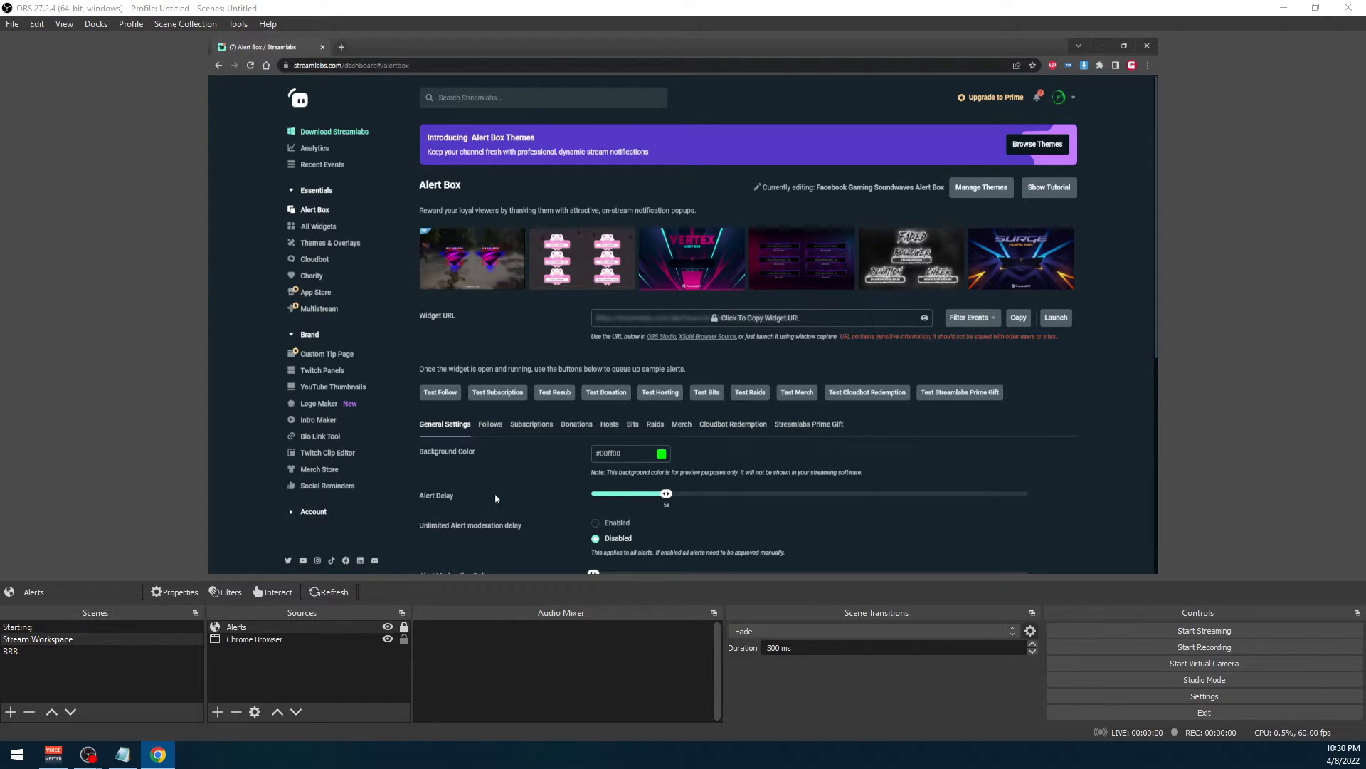
{"action": "scroll", "coordinate": [463, 490], "scroll_direction": "down", "scroll_amount": 1}
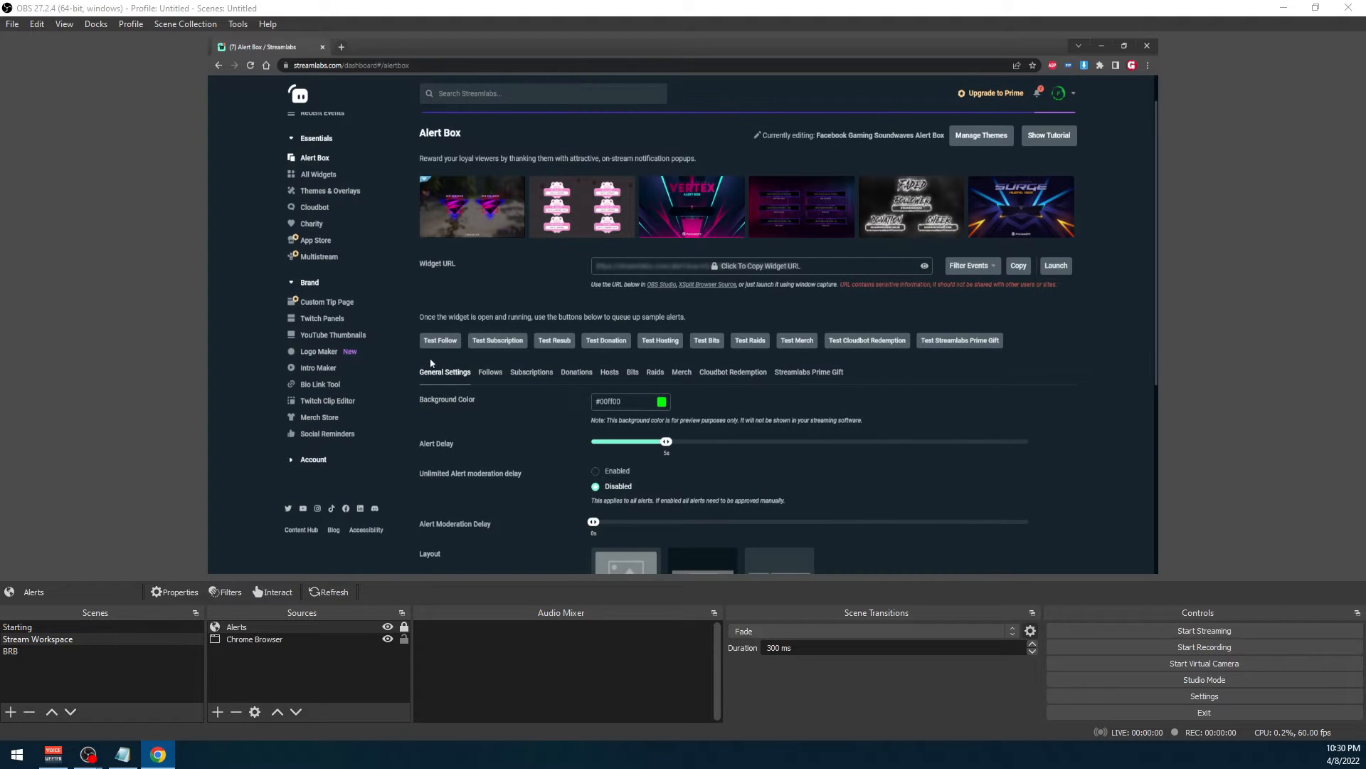
{"action": "left_click", "coordinate": [493, 341]}
Open the Emote Wall widget from the Streamlabs widget gallery and copy its widget URL
{"action": "left_click", "coordinate": [316, 177]}
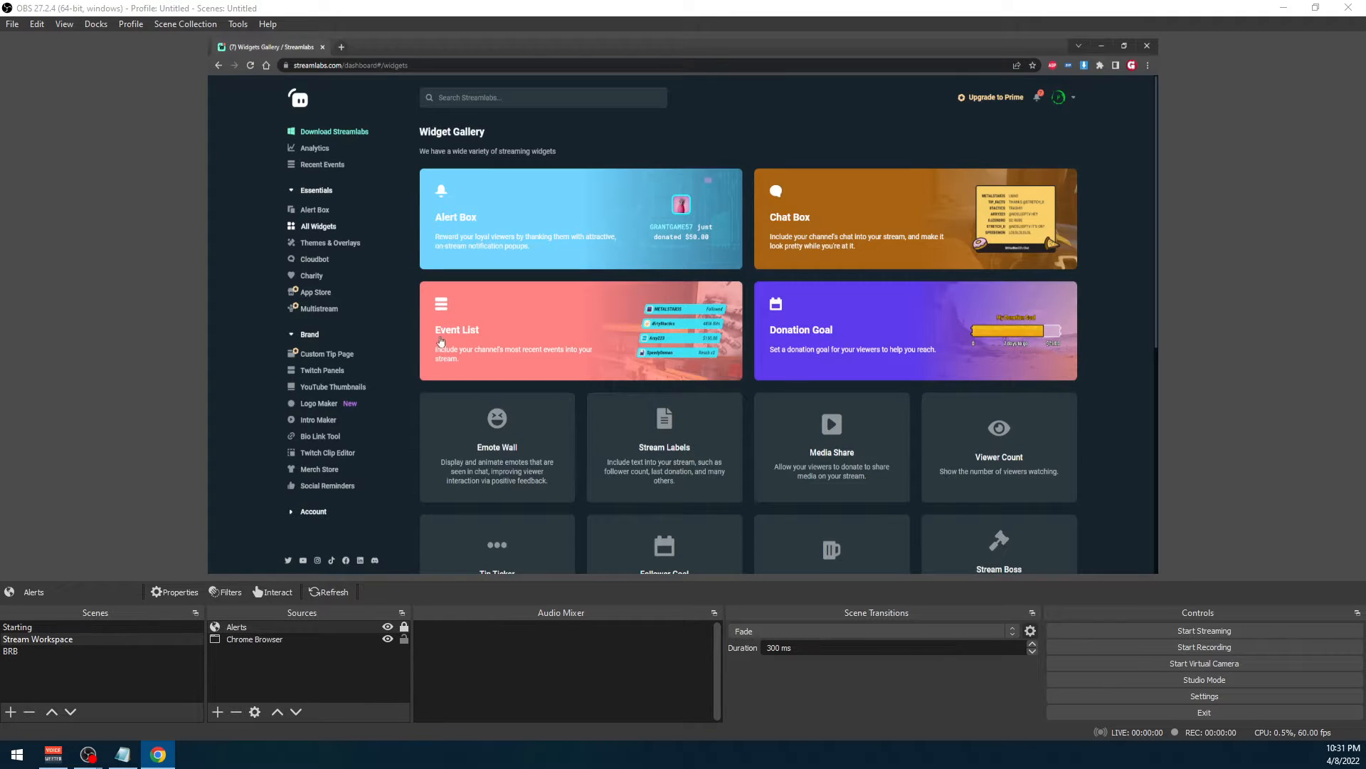
{"action": "scroll", "coordinate": [456, 356], "scroll_direction": "down", "scroll_amount": 1}
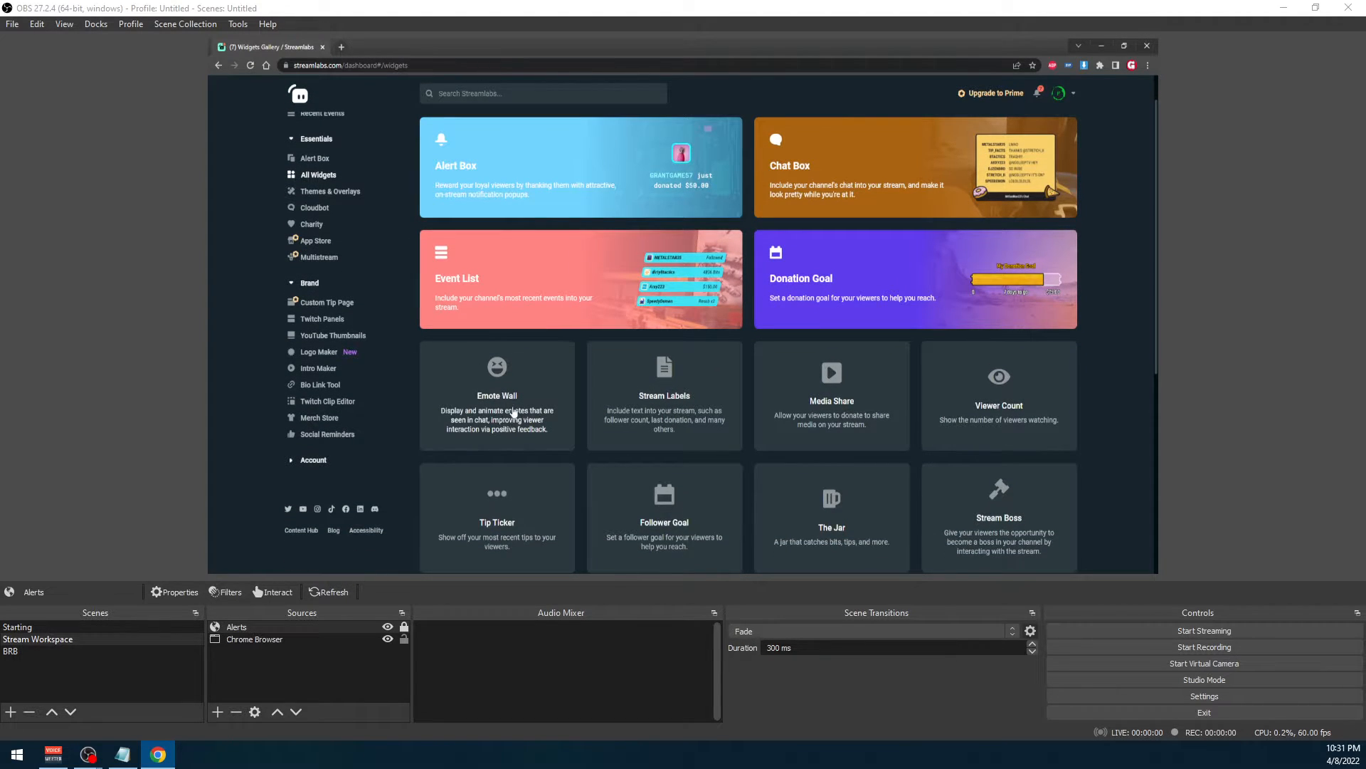
{"action": "left_click", "coordinate": [488, 417]}
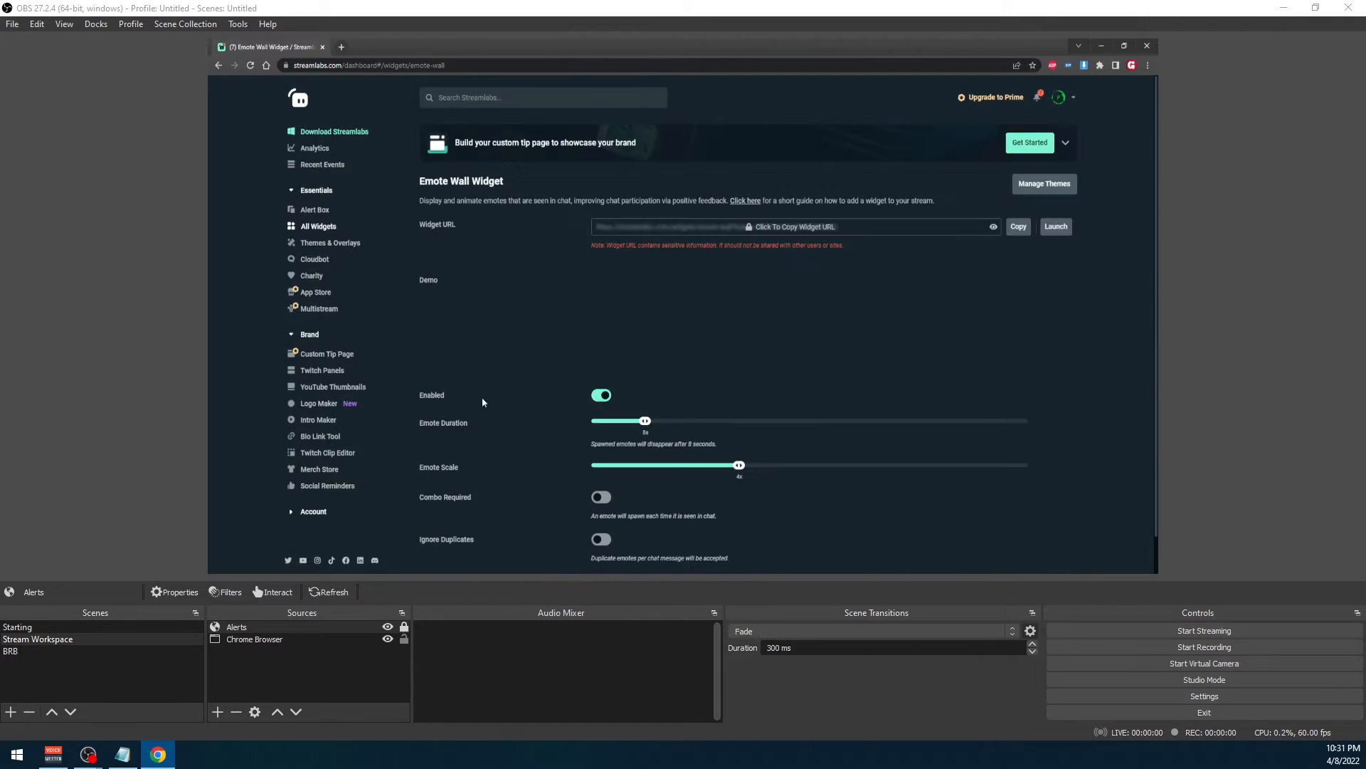
{"action": "scroll", "coordinate": [598, 345], "scroll_direction": "down", "scroll_amount": 1}
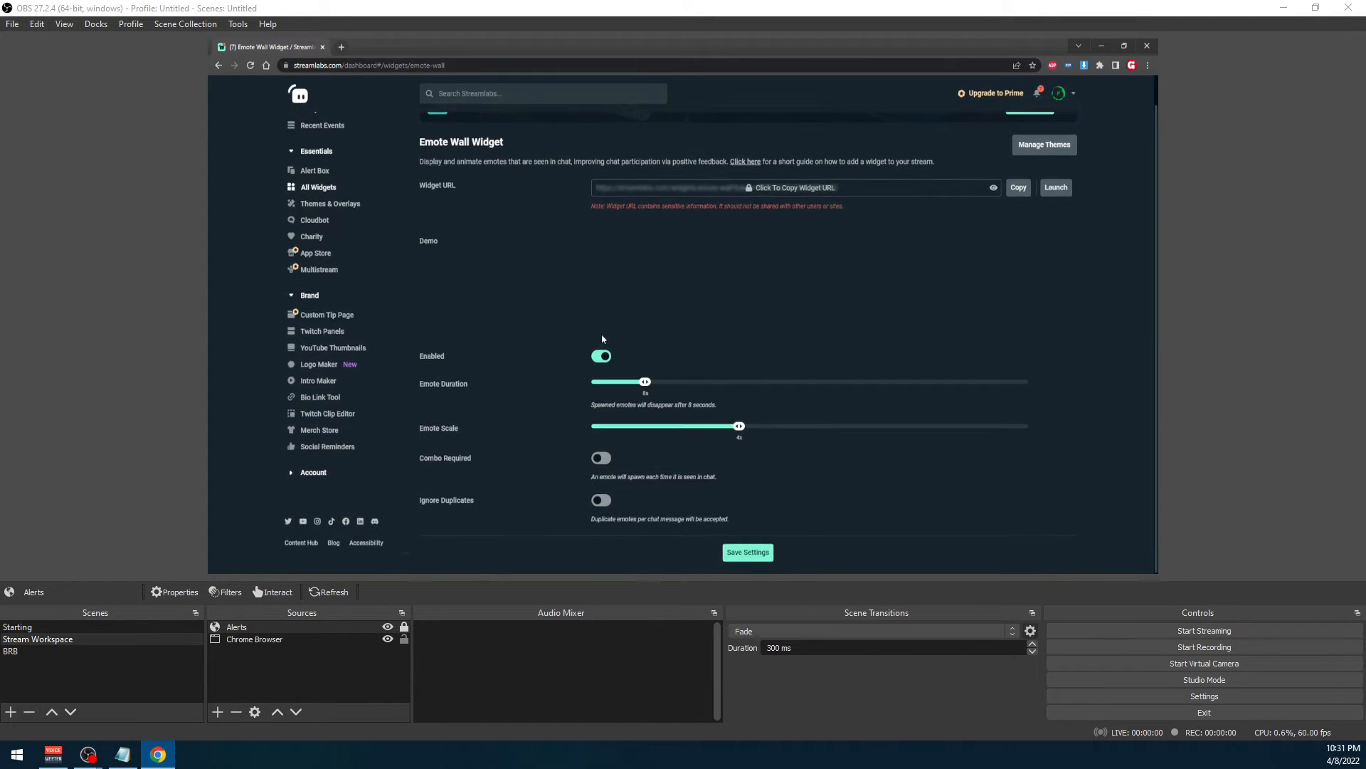
{"action": "left_click", "coordinate": [767, 188]}
{"action": "left_click", "coordinate": [787, 378]}
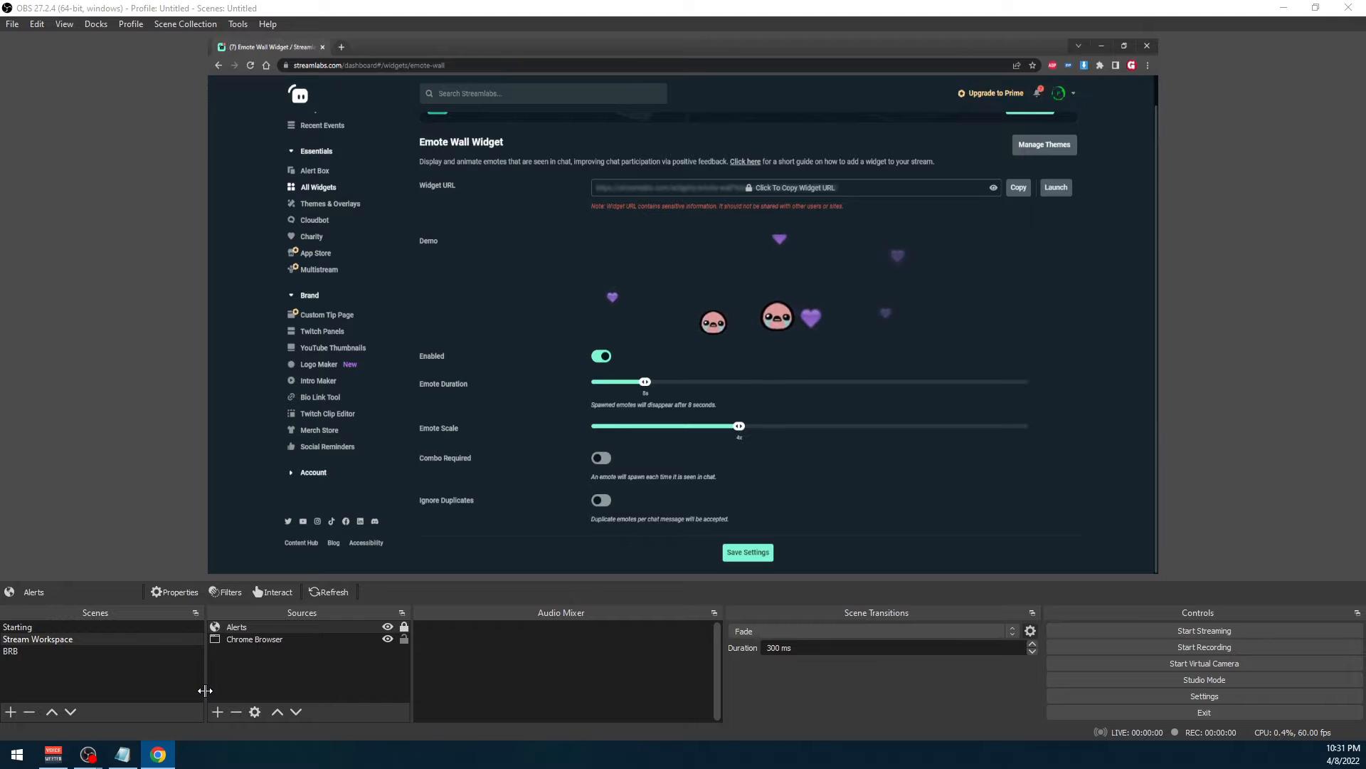
Switch to OBS Studio and add a Browser source named "Emotes" to Stream Workspace, using the copied Emote Wall widget URL
{"action": "left_click", "coordinate": [89, 755]}
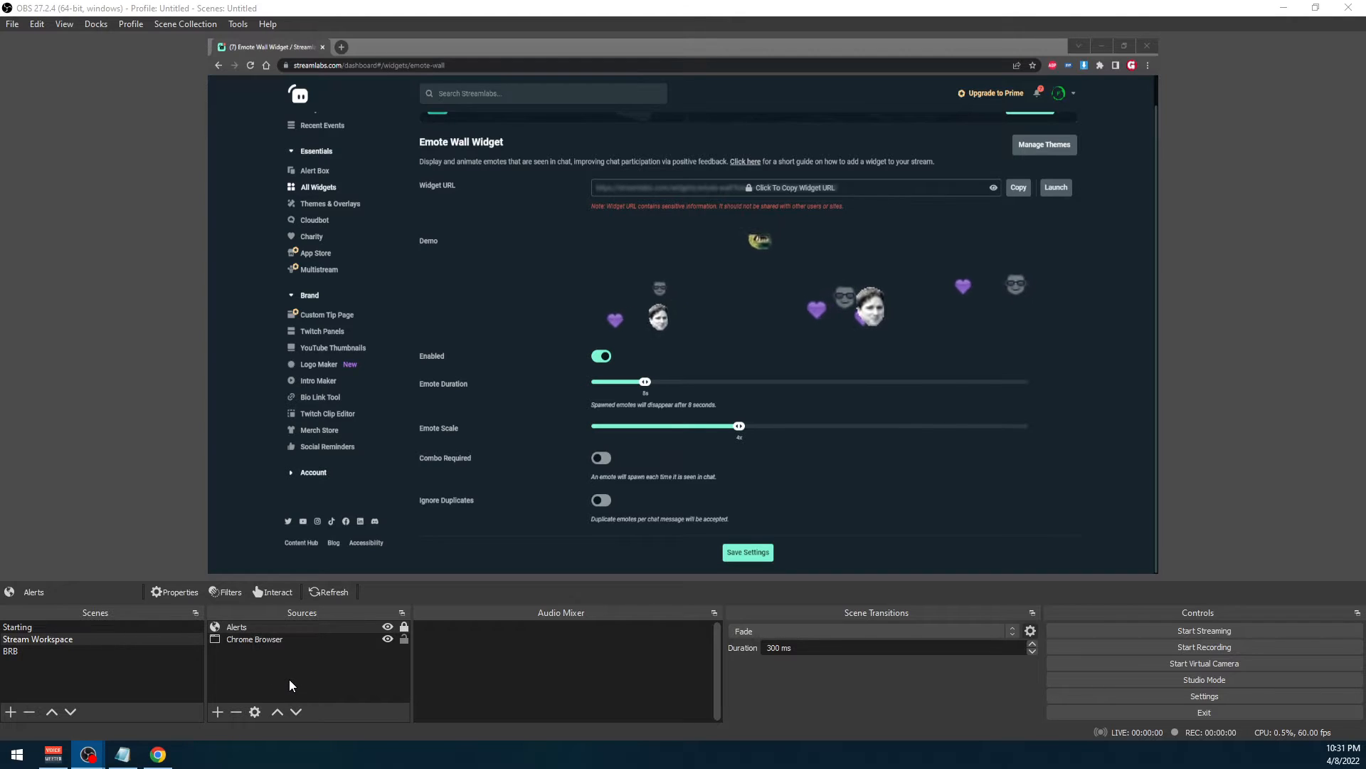
{"action": "left_click", "coordinate": [265, 672]}
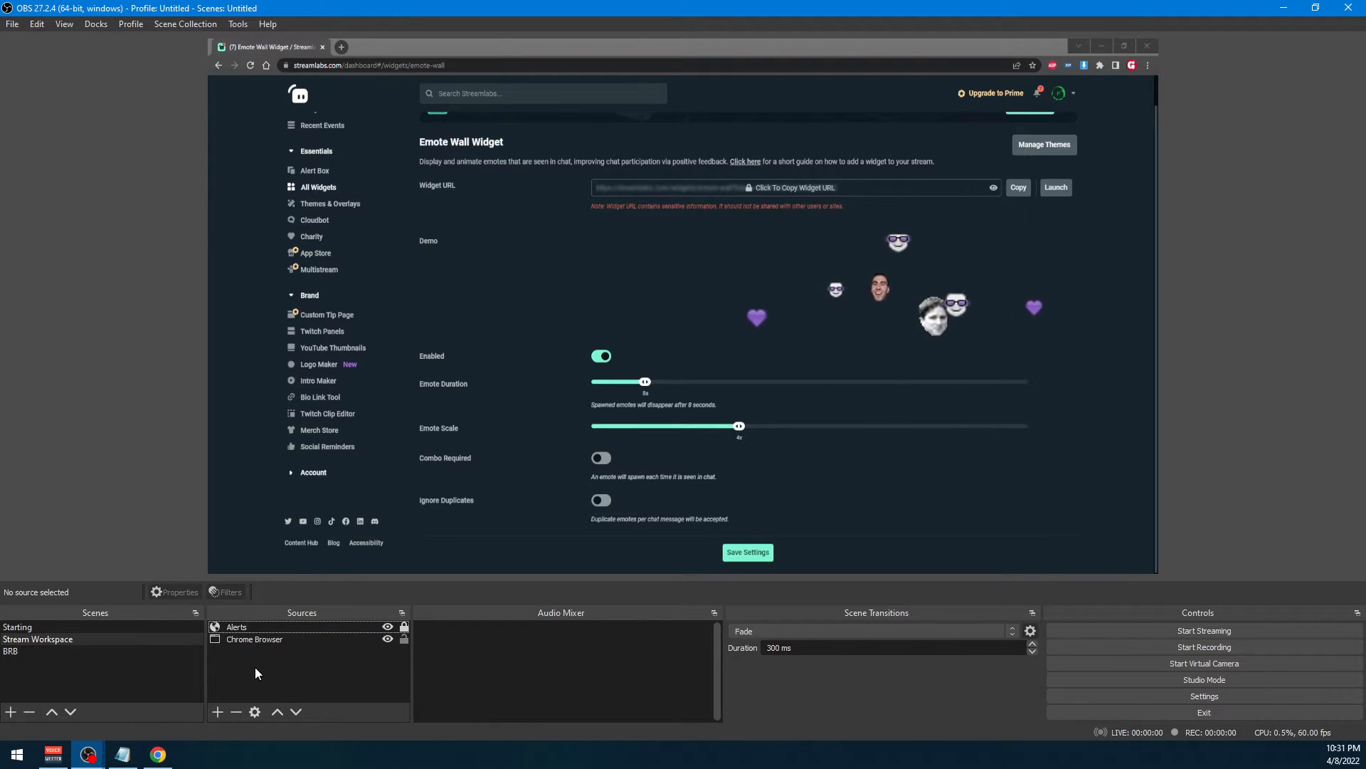
{"action": "right_click", "coordinate": [249, 660]}
{"action": "mouse_move", "coordinate": [309, 561]}
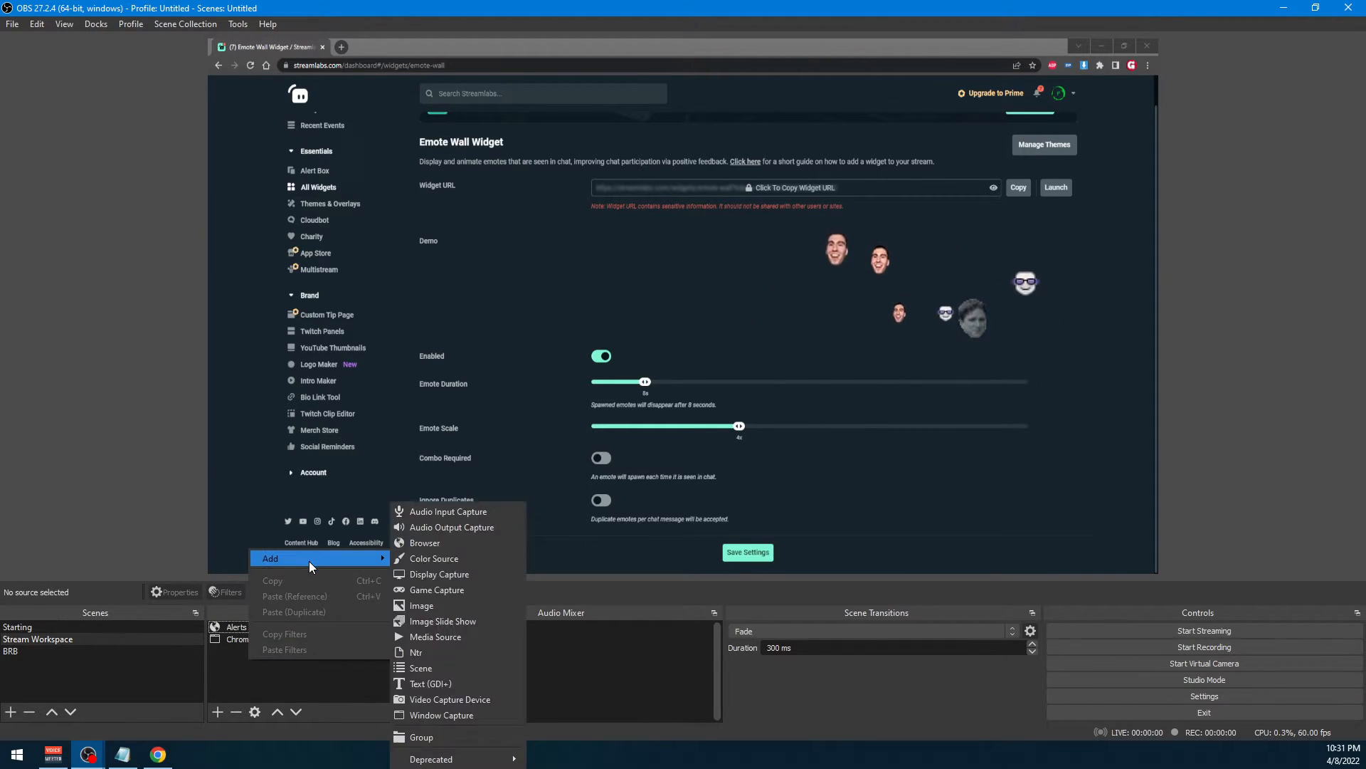
{"action": "left_click", "coordinate": [454, 547]}
{"action": "type", "text": "Emotes"}
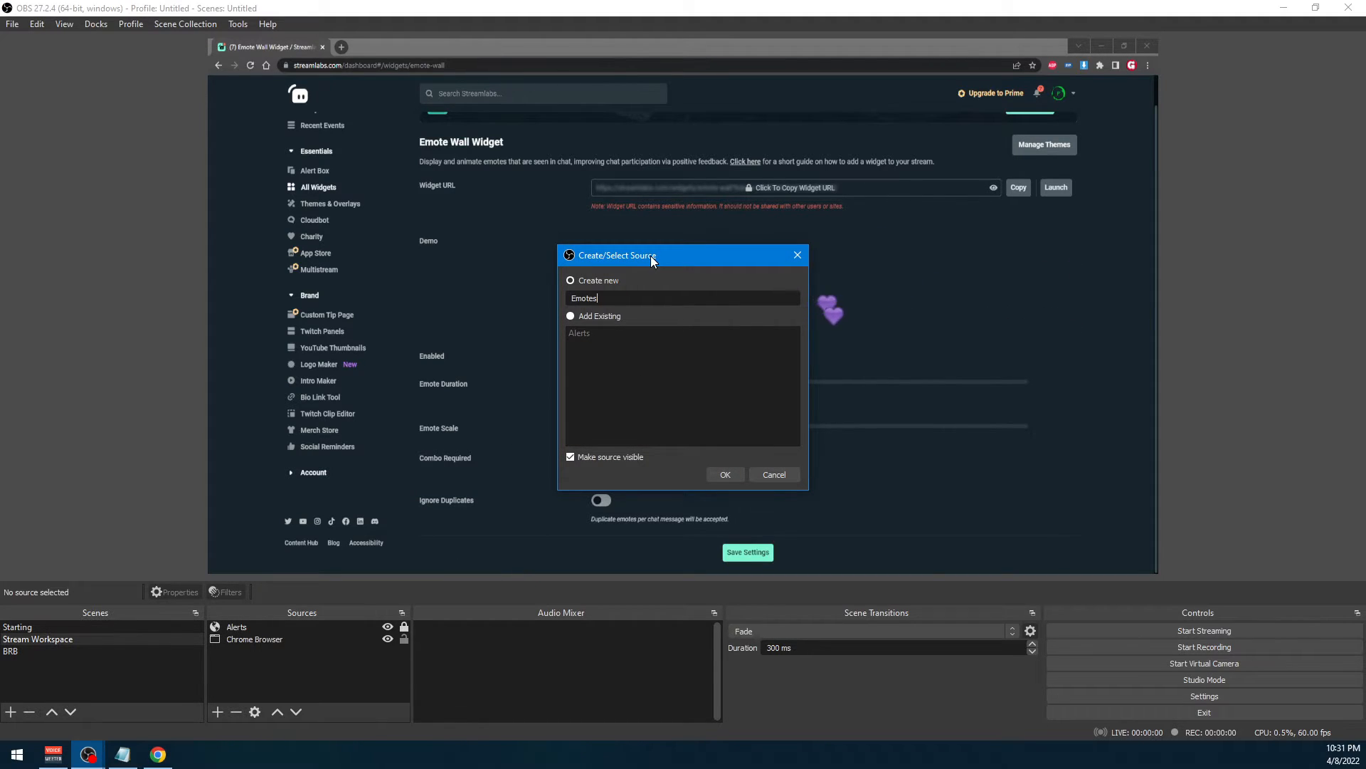
{"action": "key", "text": "Return"}
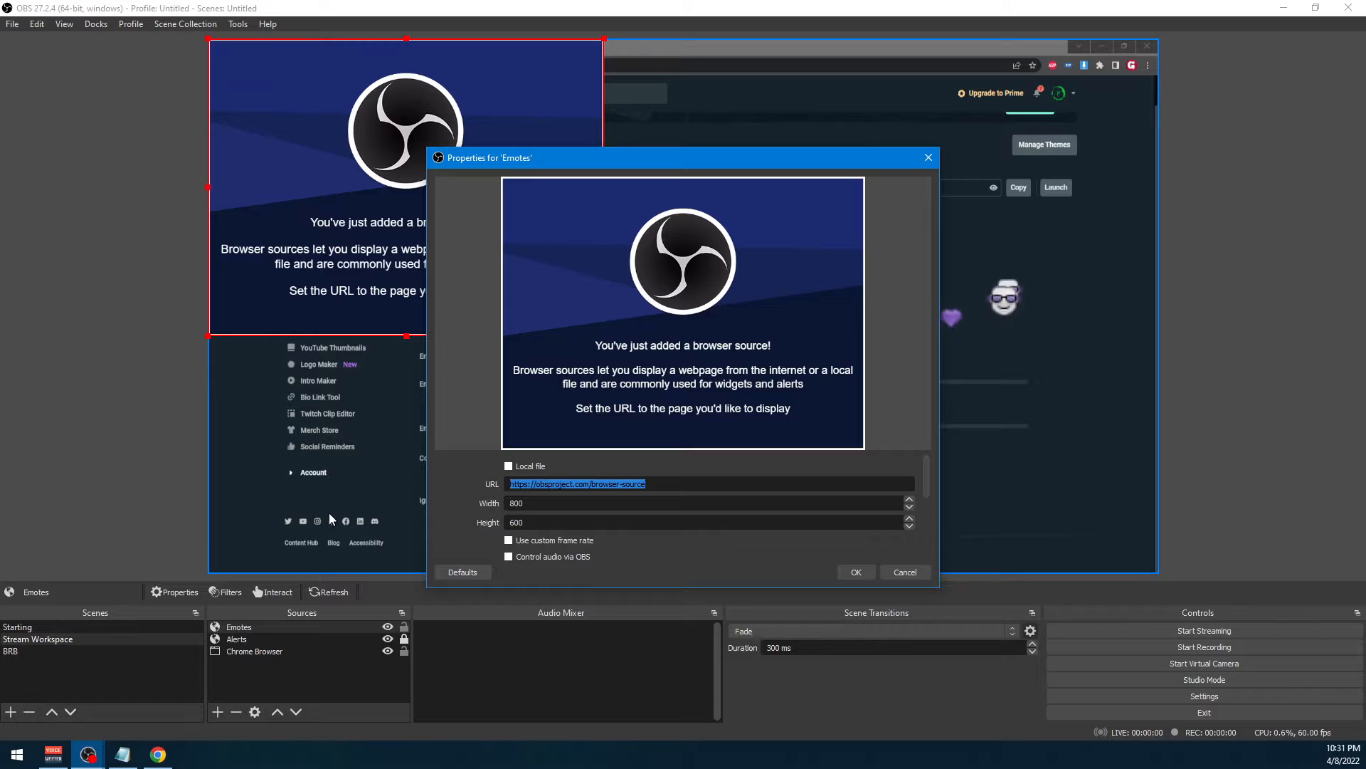
{"action": "key", "text": "ctrl+v"}
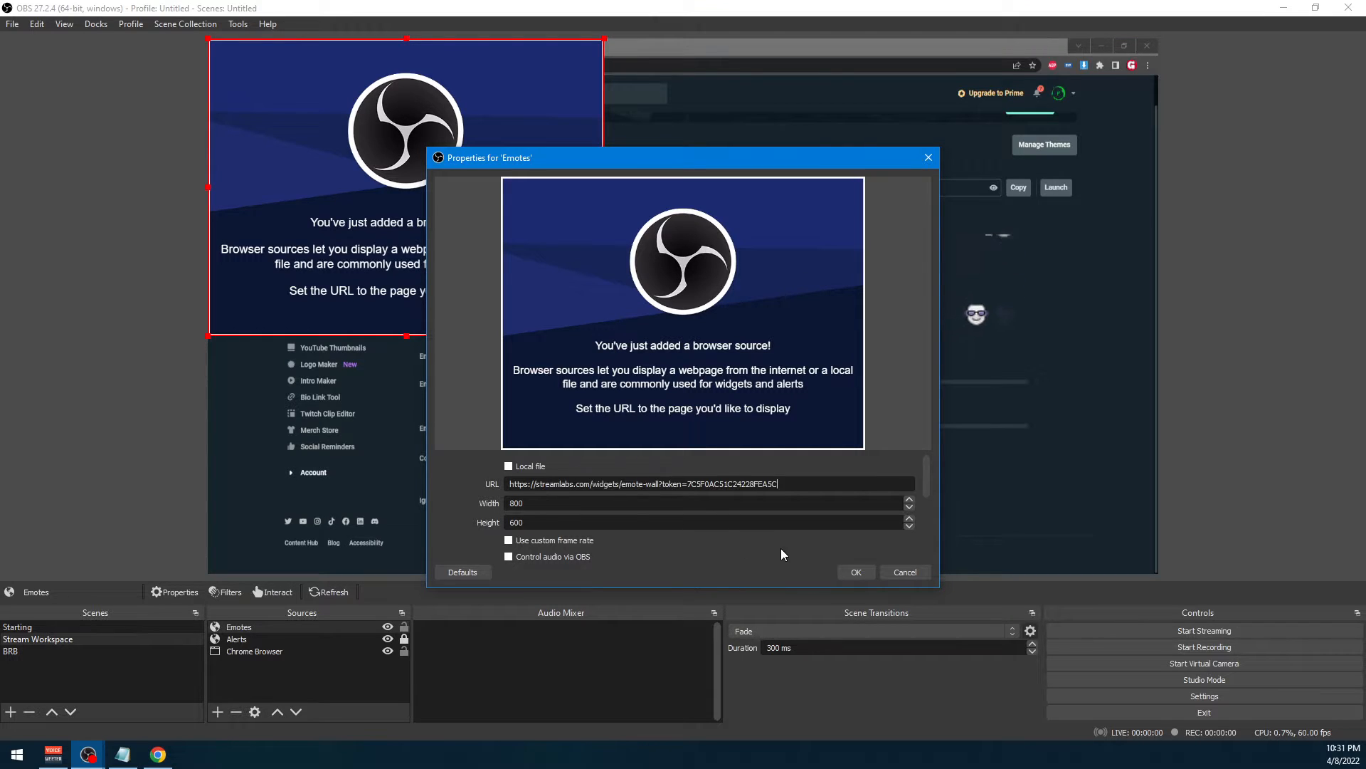
{"action": "left_click", "coordinate": [858, 573]}
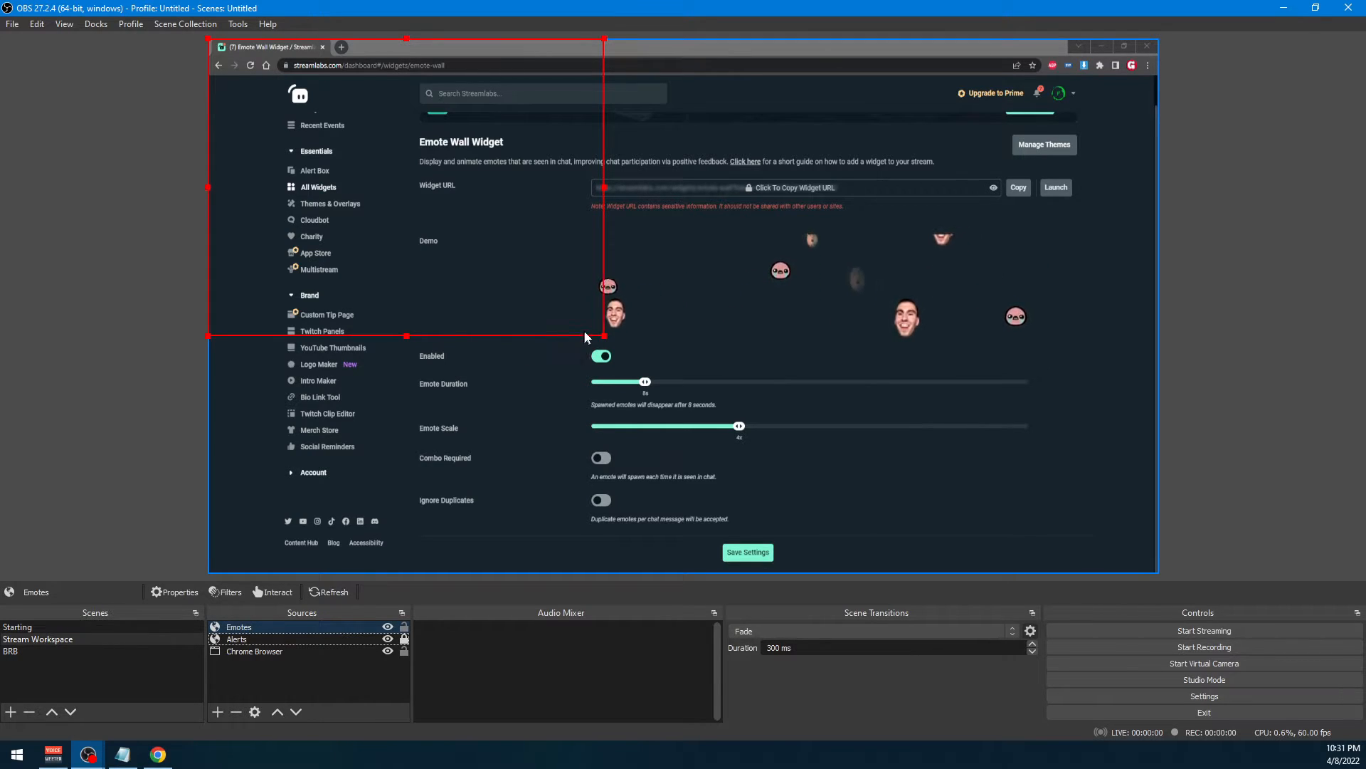
Stretch the Emotes source to fill the whole canvas, then lock the Emotes and Chrome Browser sources and deselect everything
{"action": "right_click", "coordinate": [531, 280]}
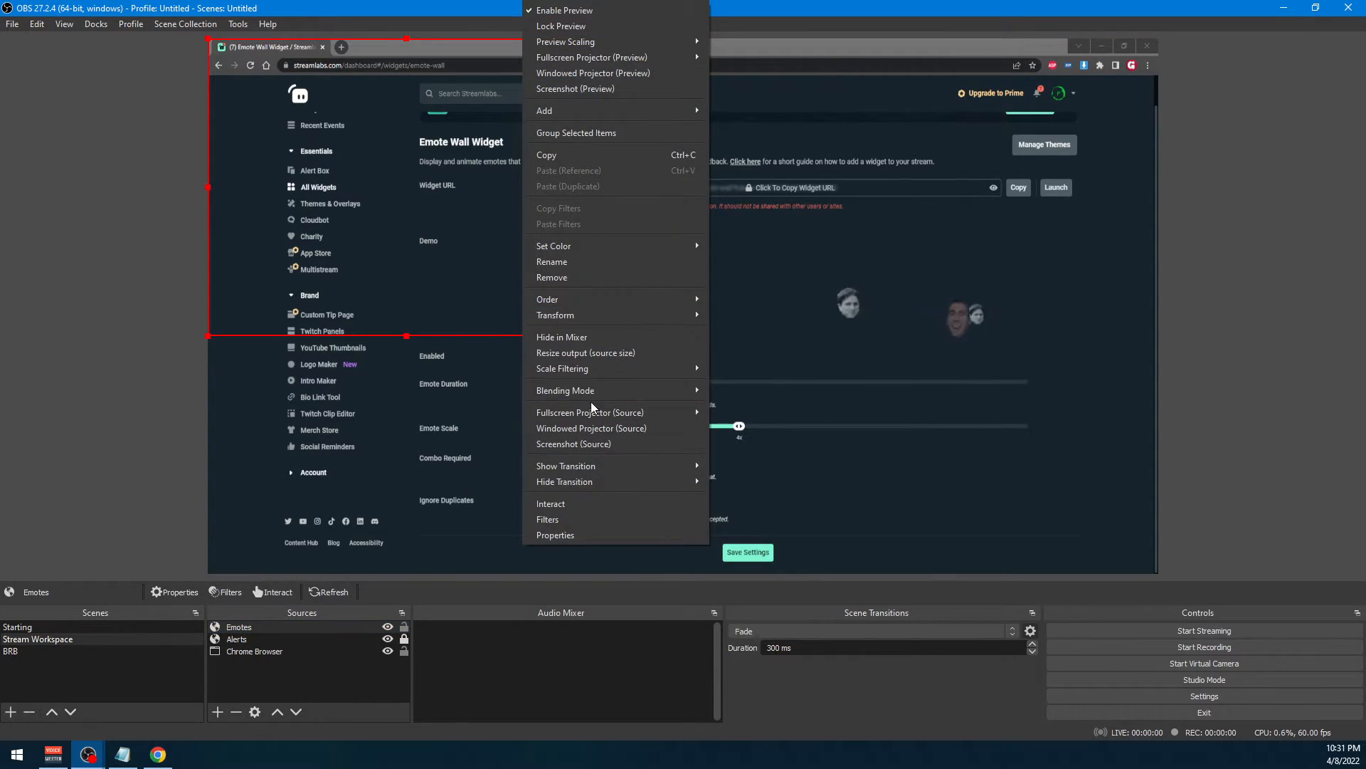
{"action": "mouse_move", "coordinate": [578, 318]}
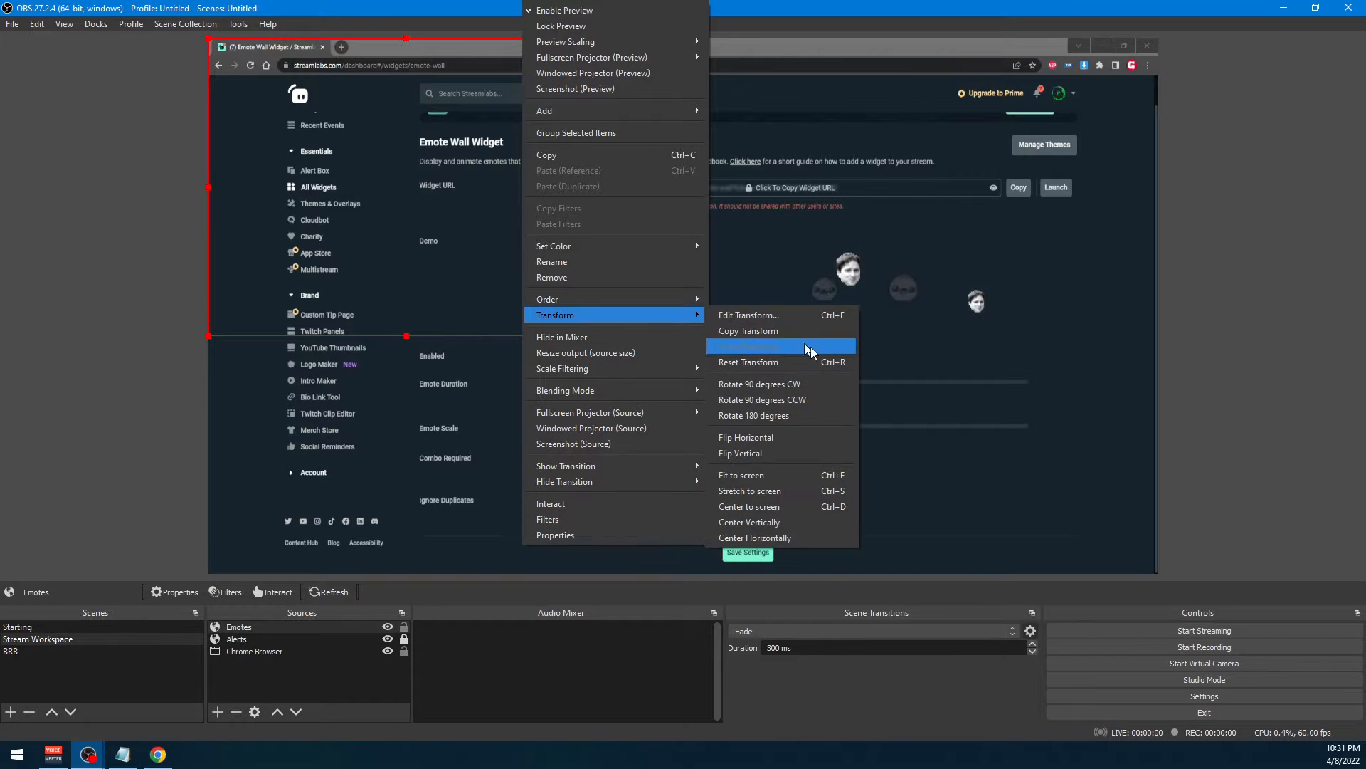
{"action": "left_click", "coordinate": [777, 494]}
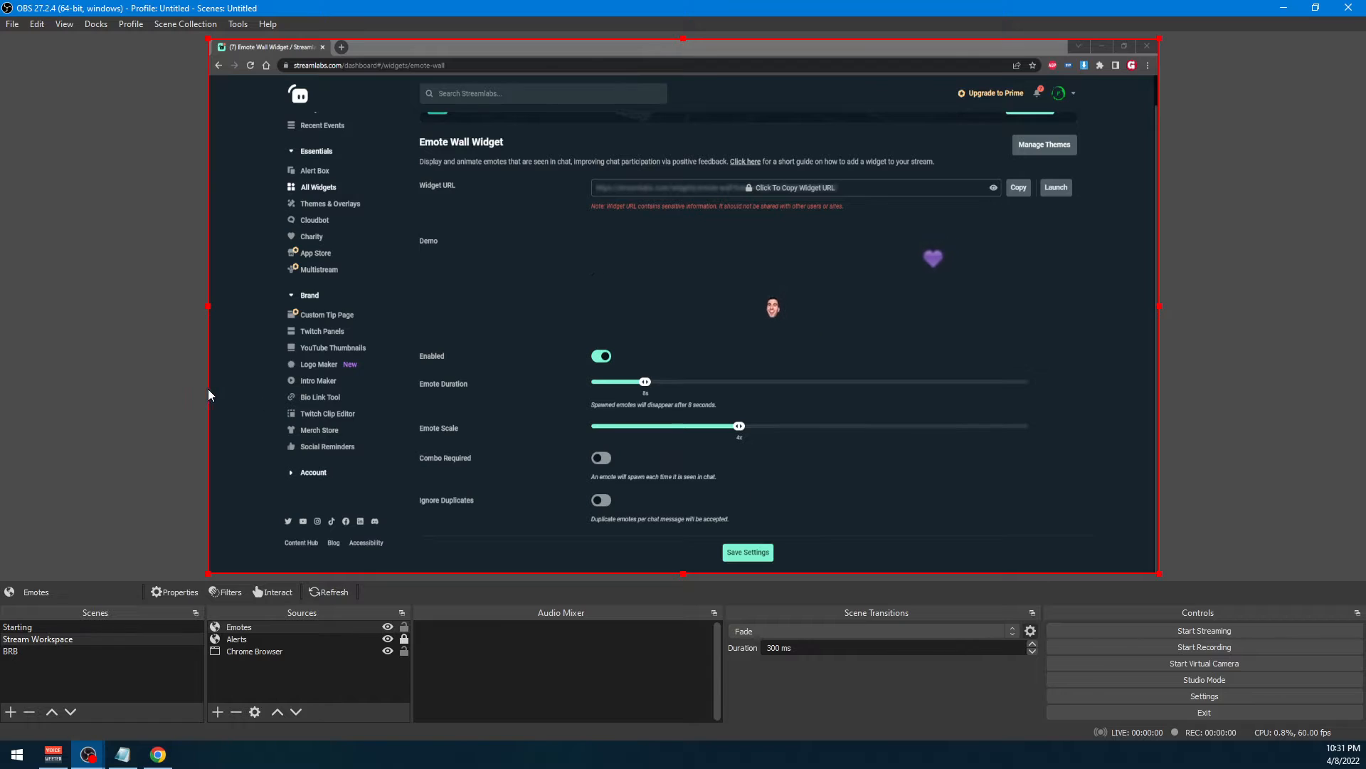
{"action": "left_click", "coordinate": [369, 663]}
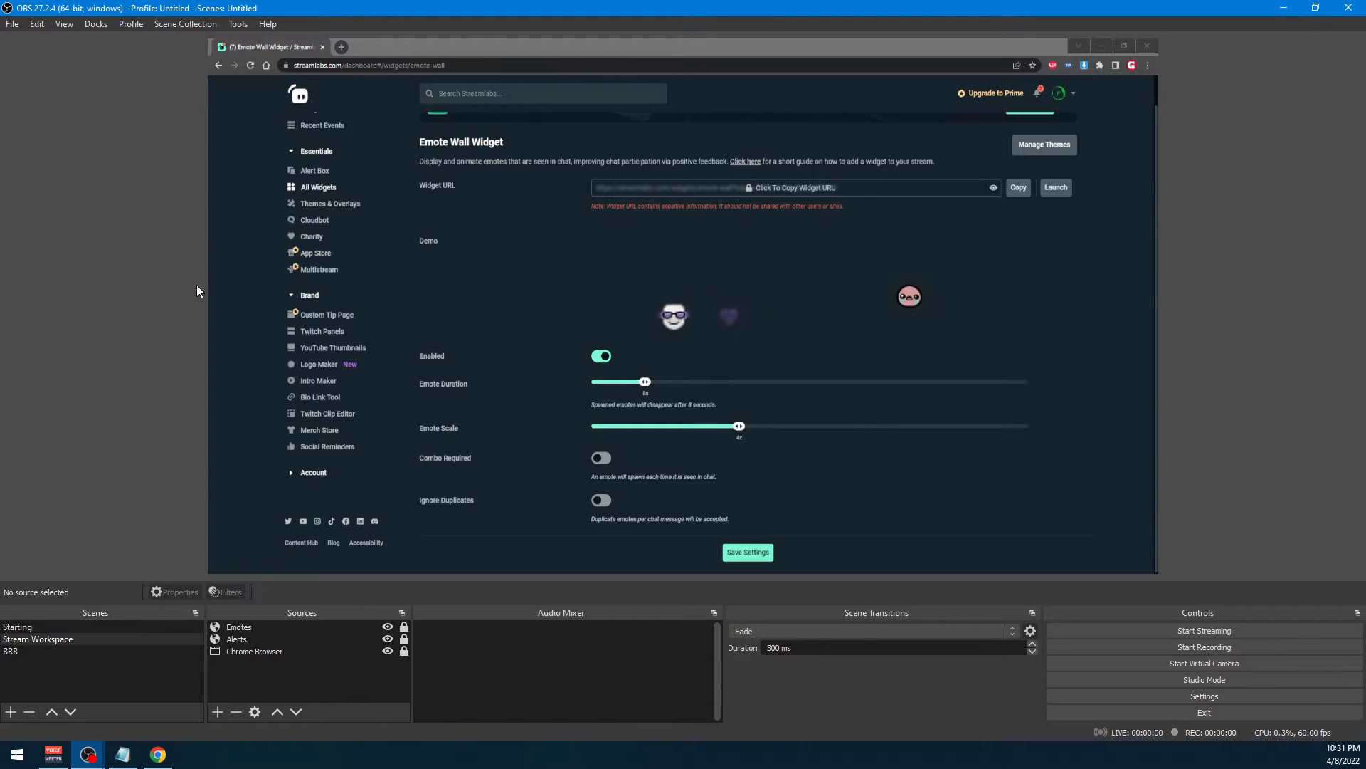
Switch to the Emote Wall page in Chrome, set the emote scale to 8x, and save the widget settings
{"action": "key", "text": "alt+Tab"}
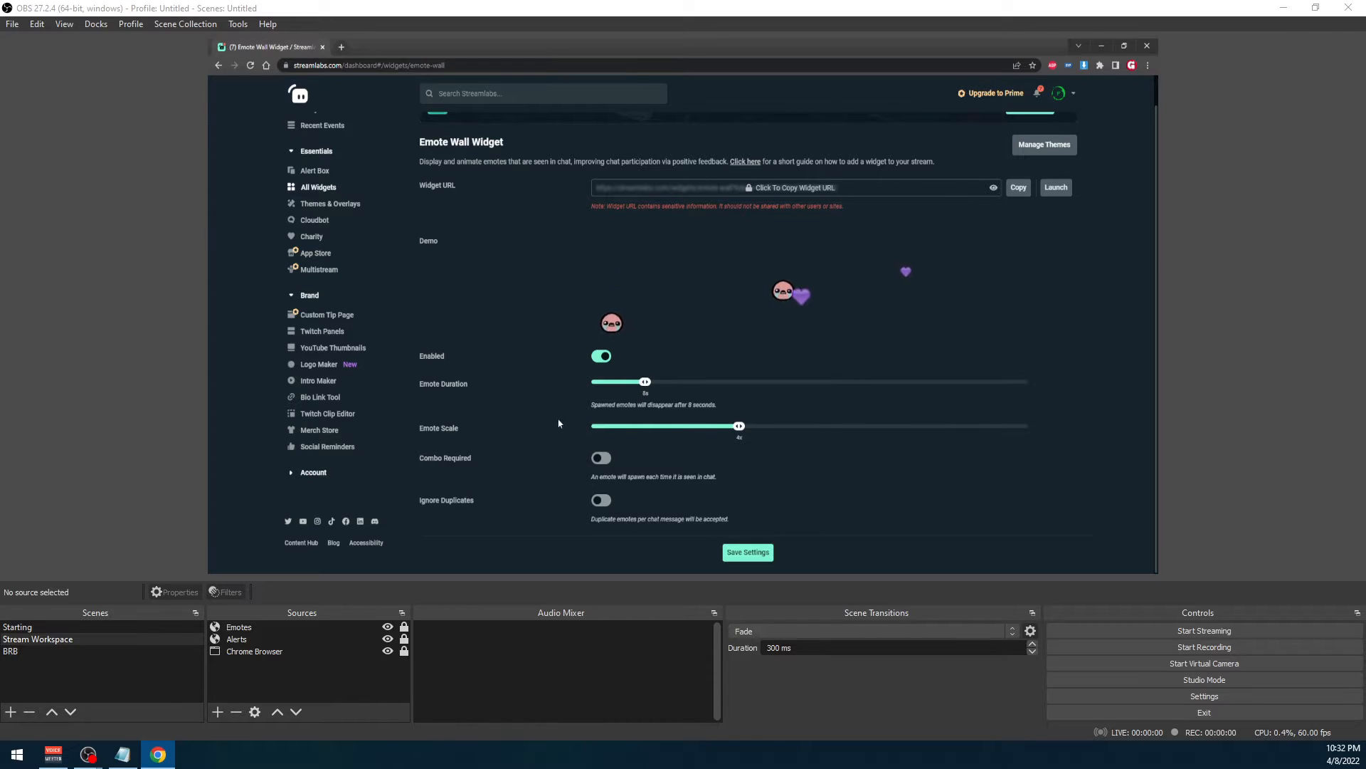
{"action": "left_click_drag", "start_coordinate": [739, 426], "coordinate": [934, 430]}
{"action": "left_click", "coordinate": [746, 553]}
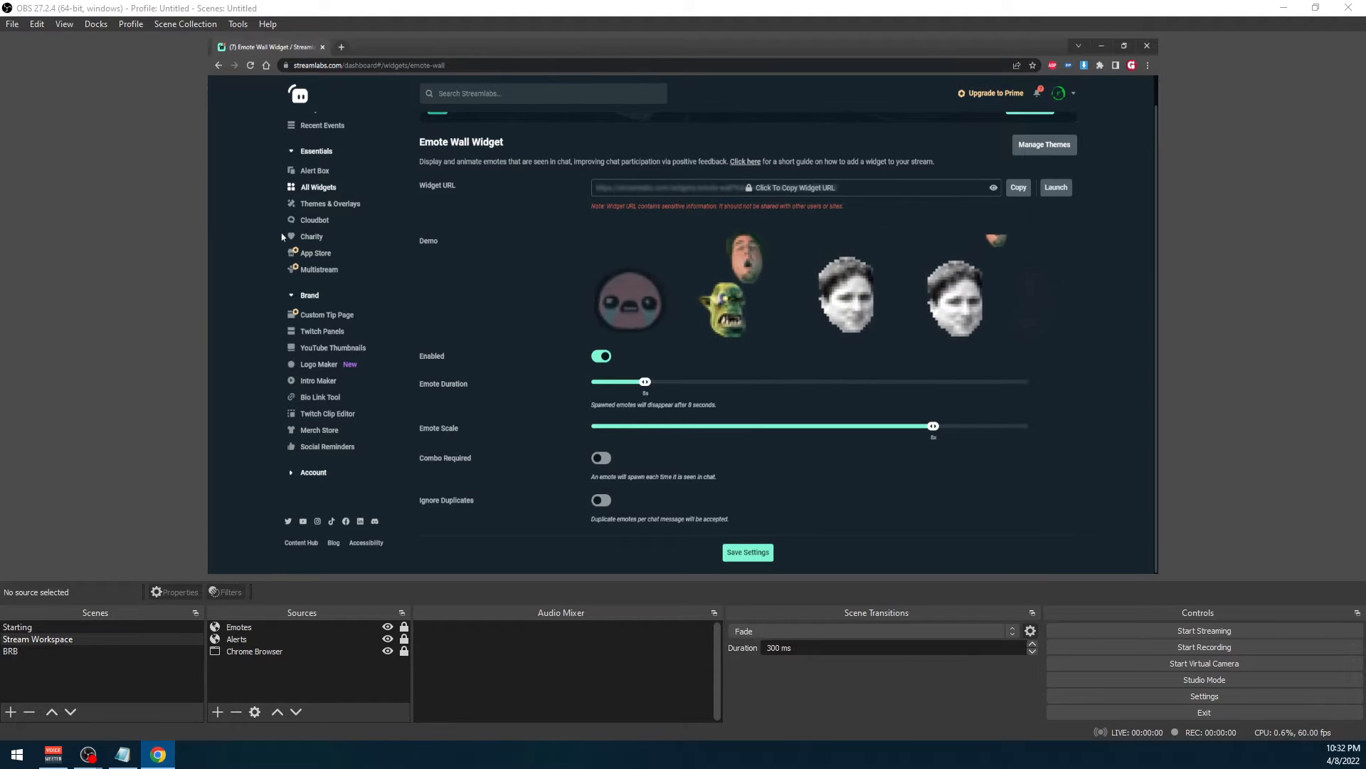
Switch to OBS Studio and add a Video Capture Device named "Logitech Webcam" to Stream Workspace, using the HD Pro Webcam C920
{"action": "left_click", "coordinate": [1101, 48]}
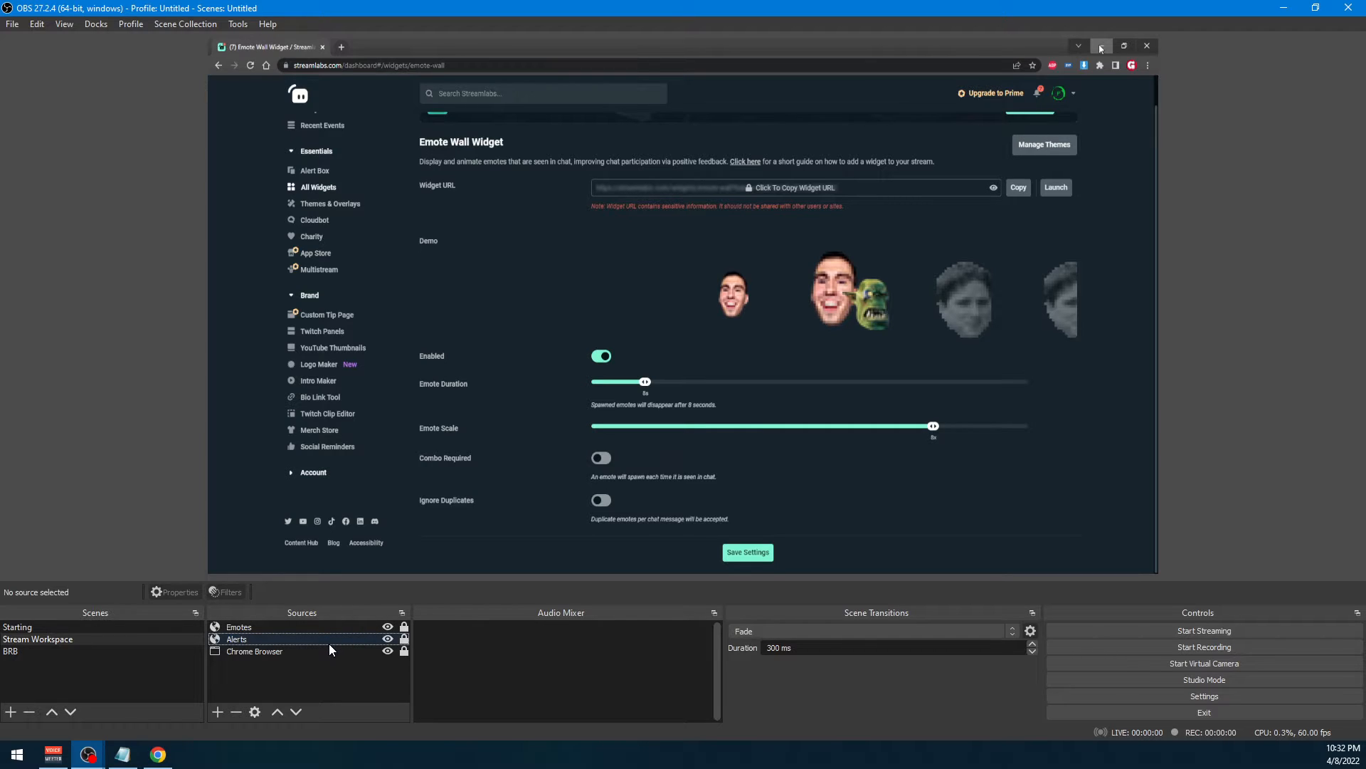
{"action": "right_click", "coordinate": [321, 670]}
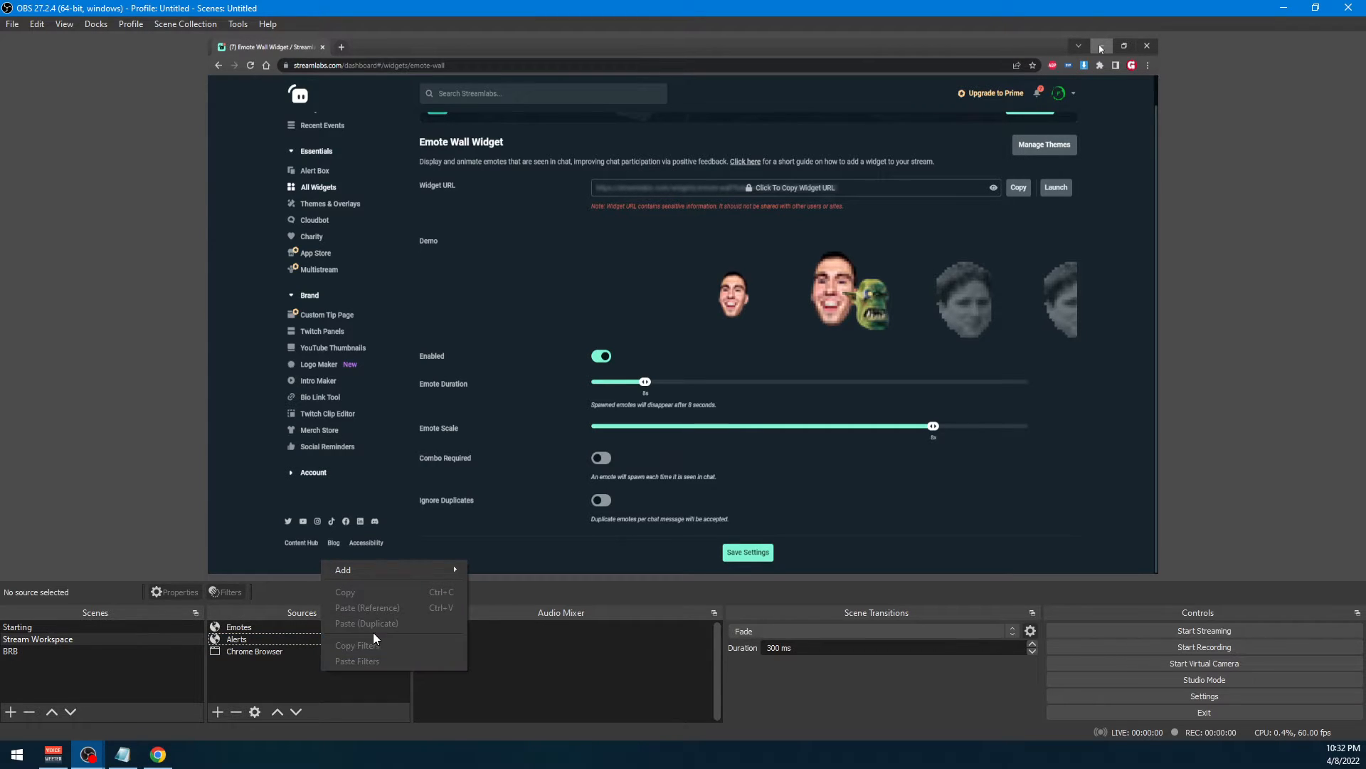
{"action": "mouse_move", "coordinate": [373, 572]}
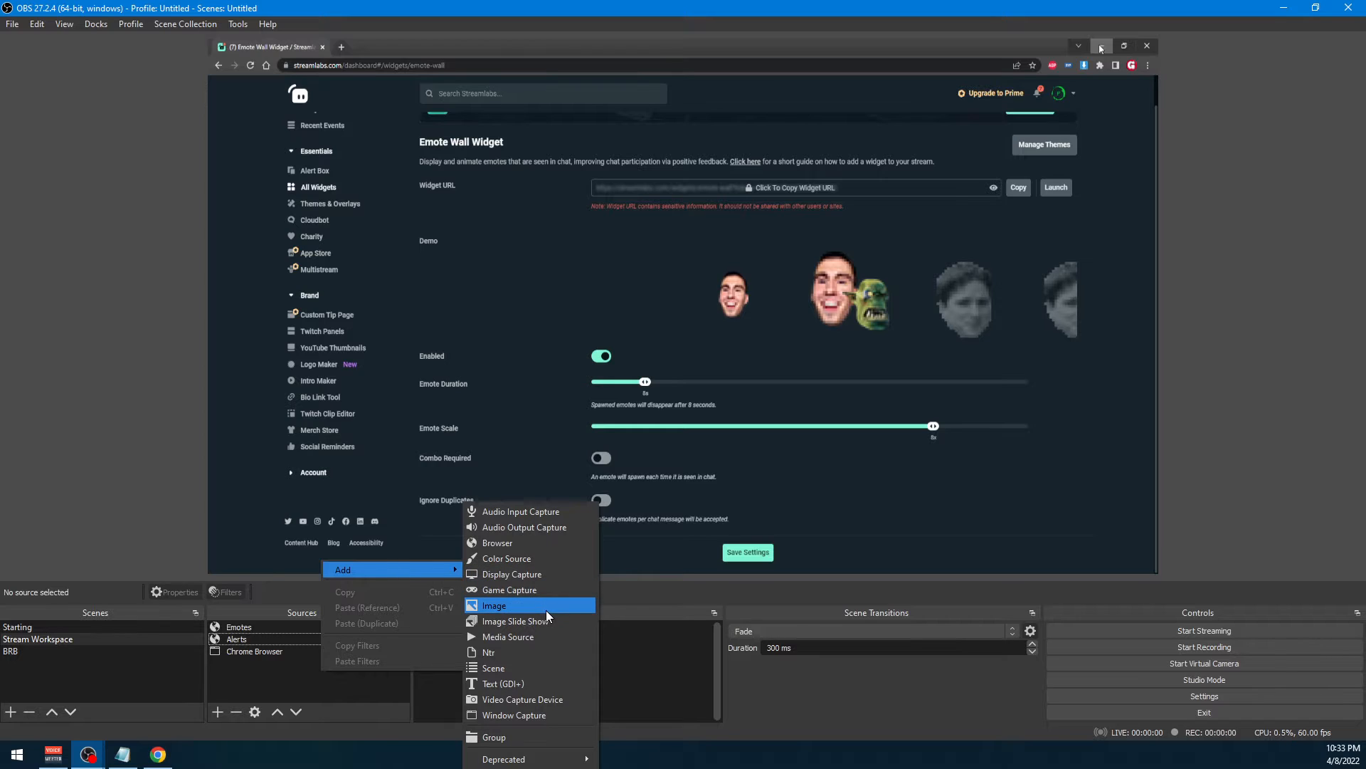
{"action": "left_click", "coordinate": [528, 699]}
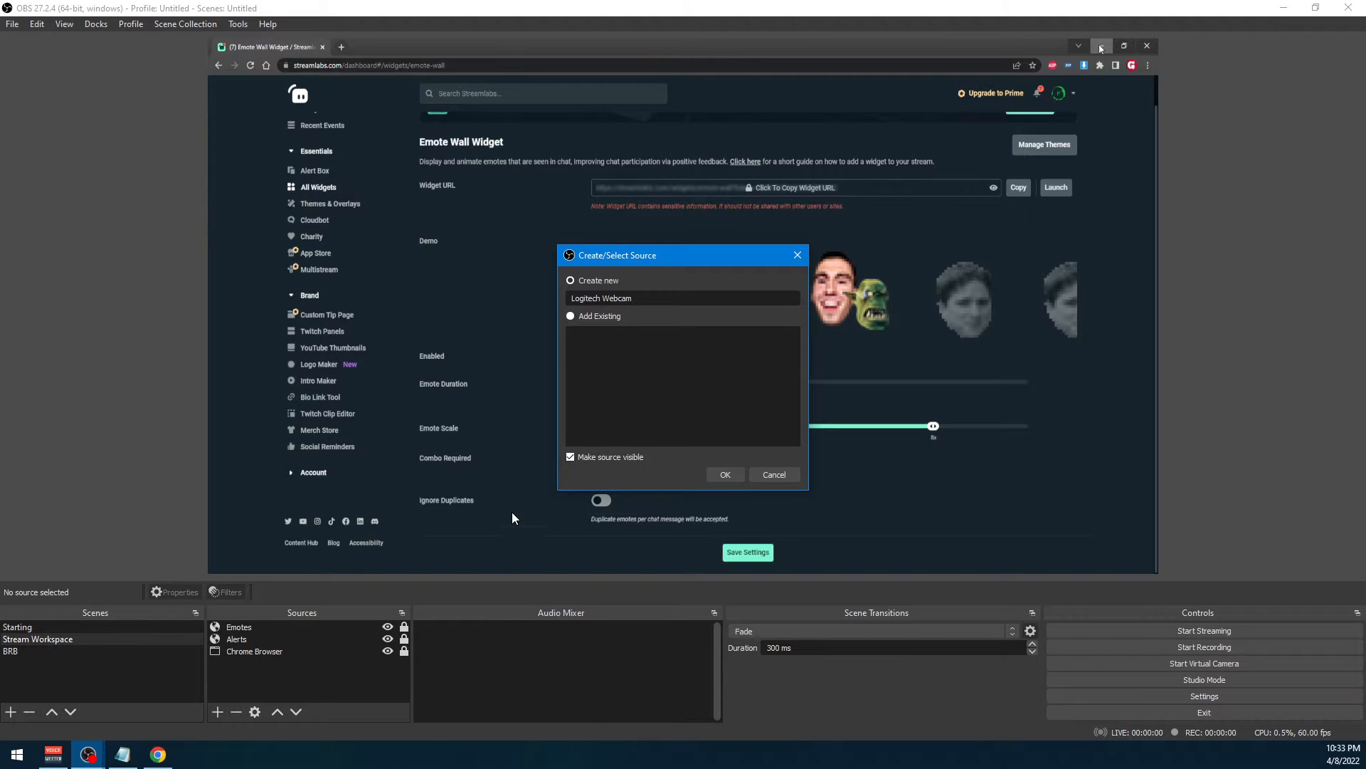
{"action": "left_click", "coordinate": [722, 474]}
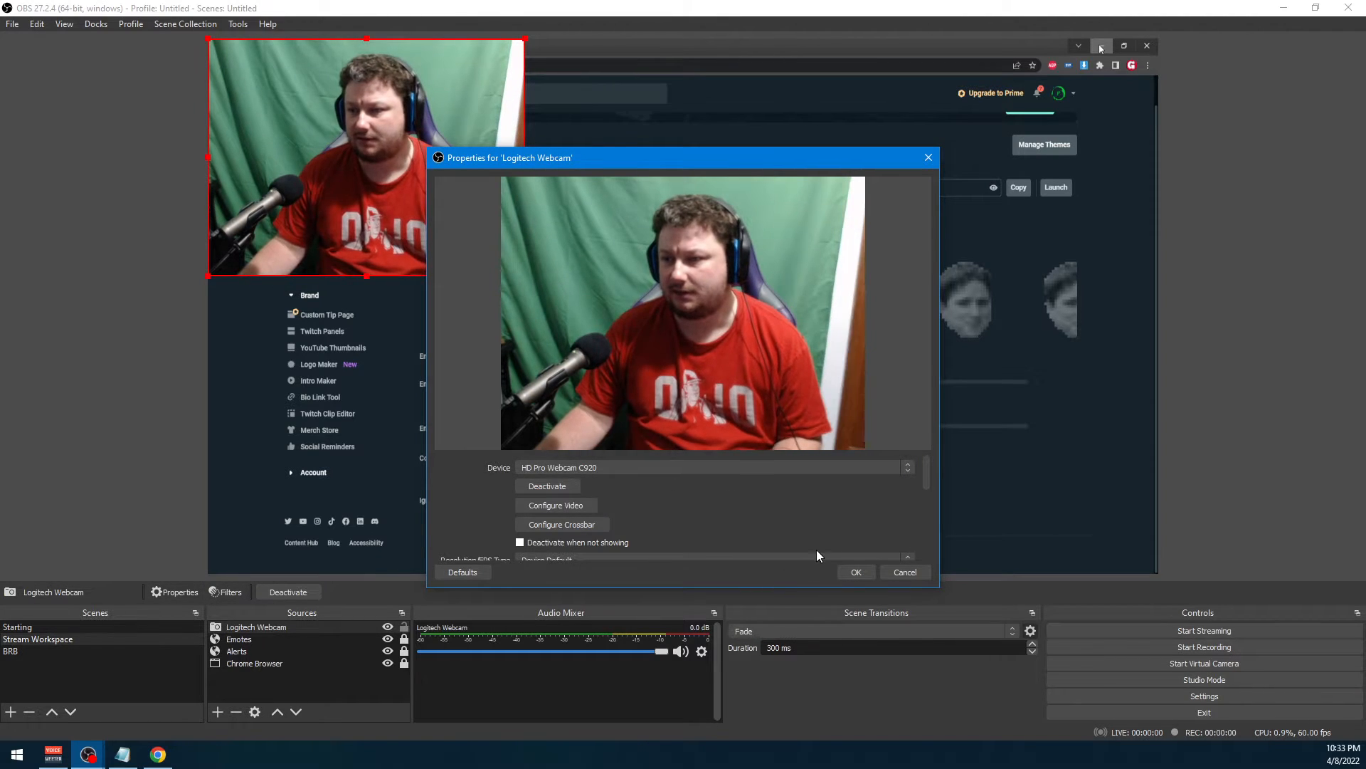
{"action": "left_click", "coordinate": [868, 572]}
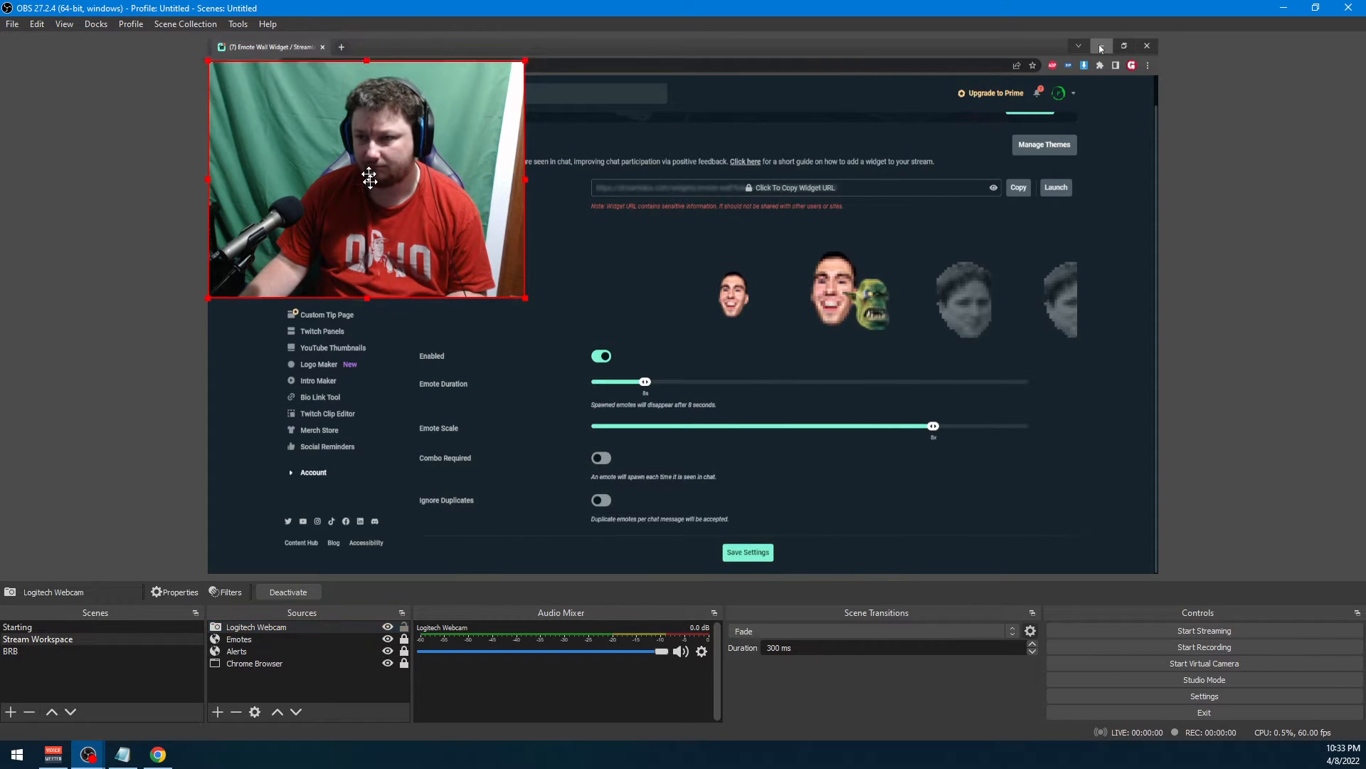
Move the Logitech Webcam source to the canvas's lower-left corner and shrink it to about half its size
{"action": "left_click_drag", "start_coordinate": [369, 177], "coordinate": [371, 436]}
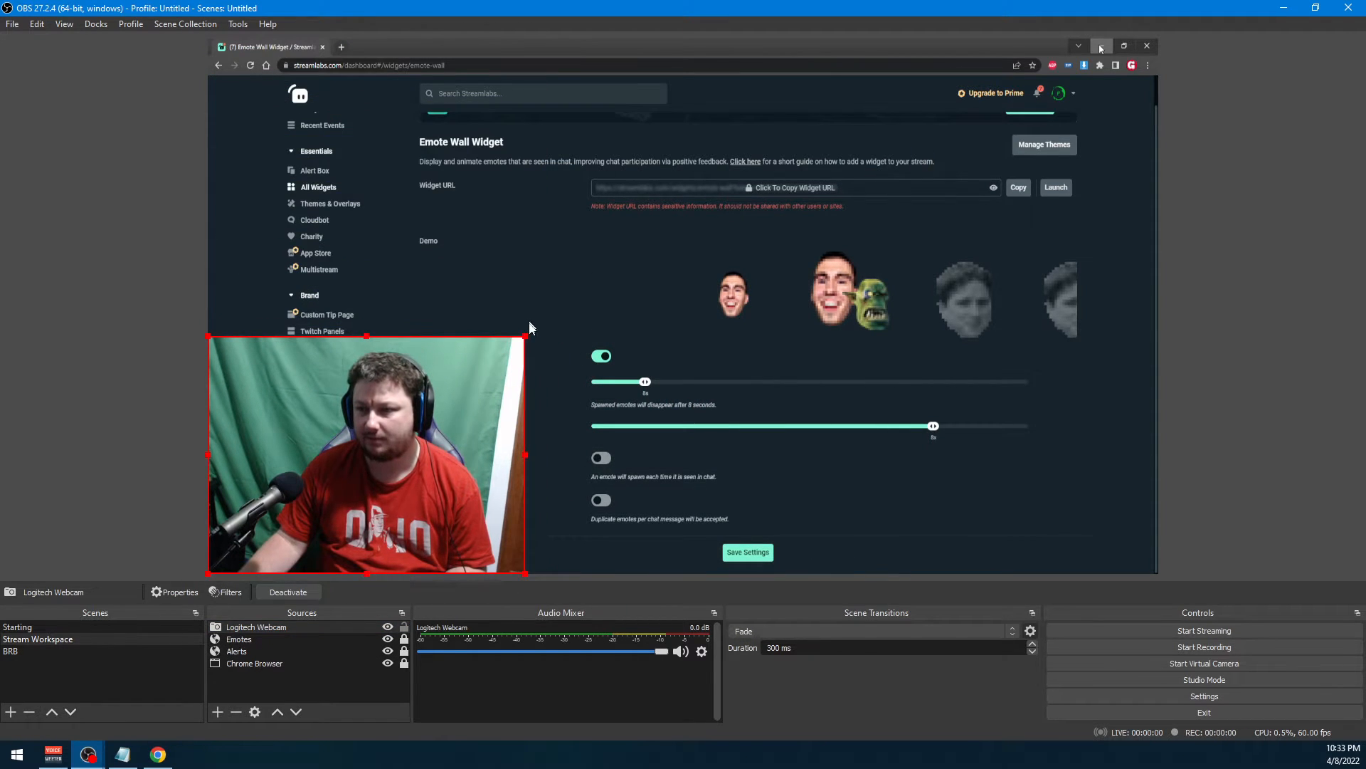
{"action": "left_click_drag", "start_coordinate": [529, 329], "coordinate": [341, 451]}
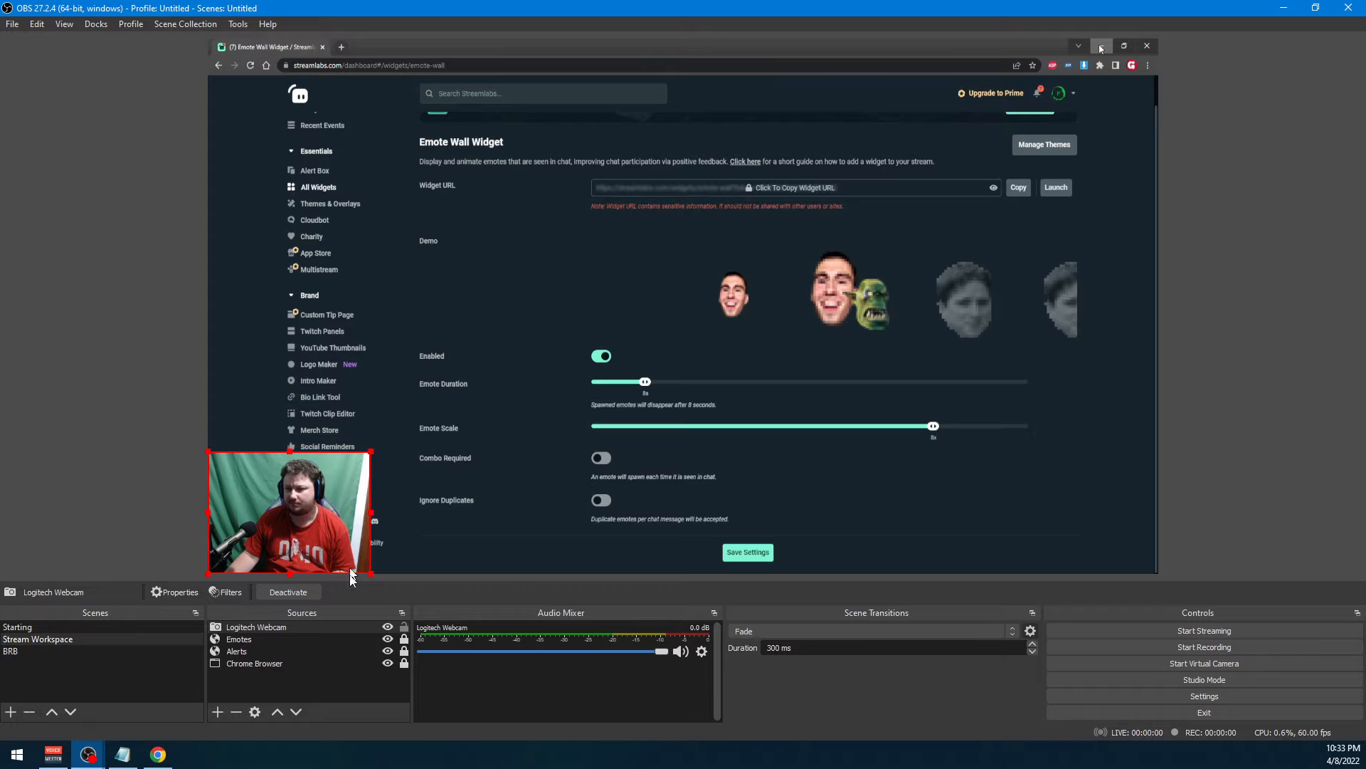
{"action": "right_click", "coordinate": [332, 521]}
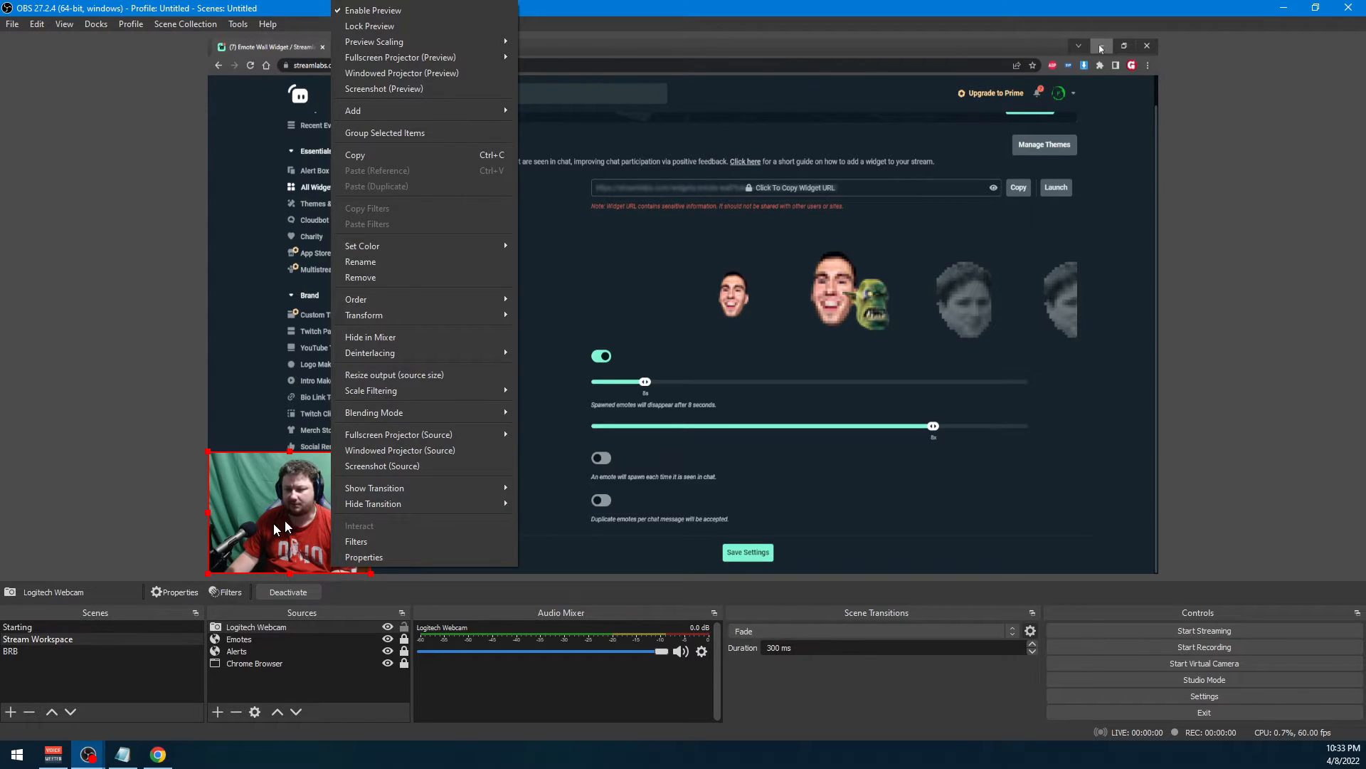
{"action": "left_click", "coordinate": [249, 533]}
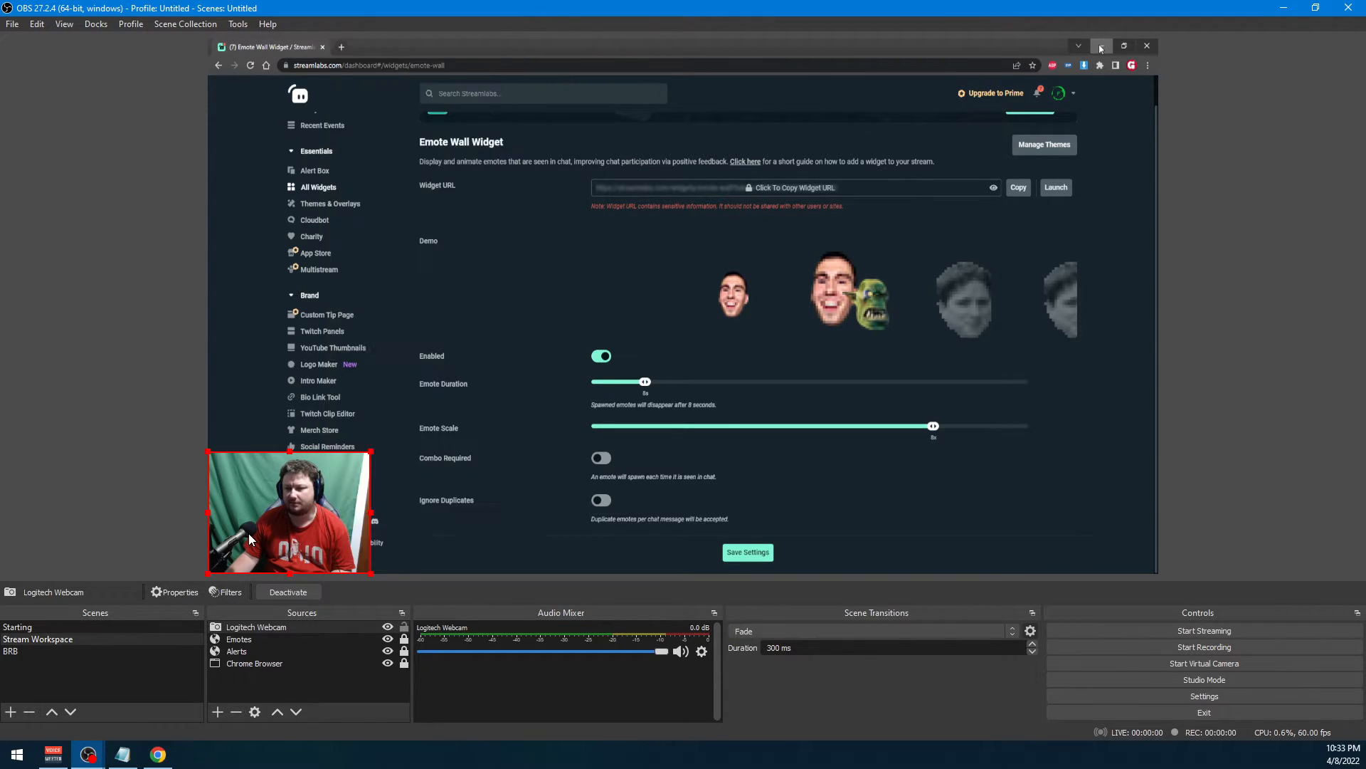
Open the Logitech Webcam source's filters and add a Crop/Pad effect filter with the default name
{"action": "right_click", "coordinate": [292, 493]}
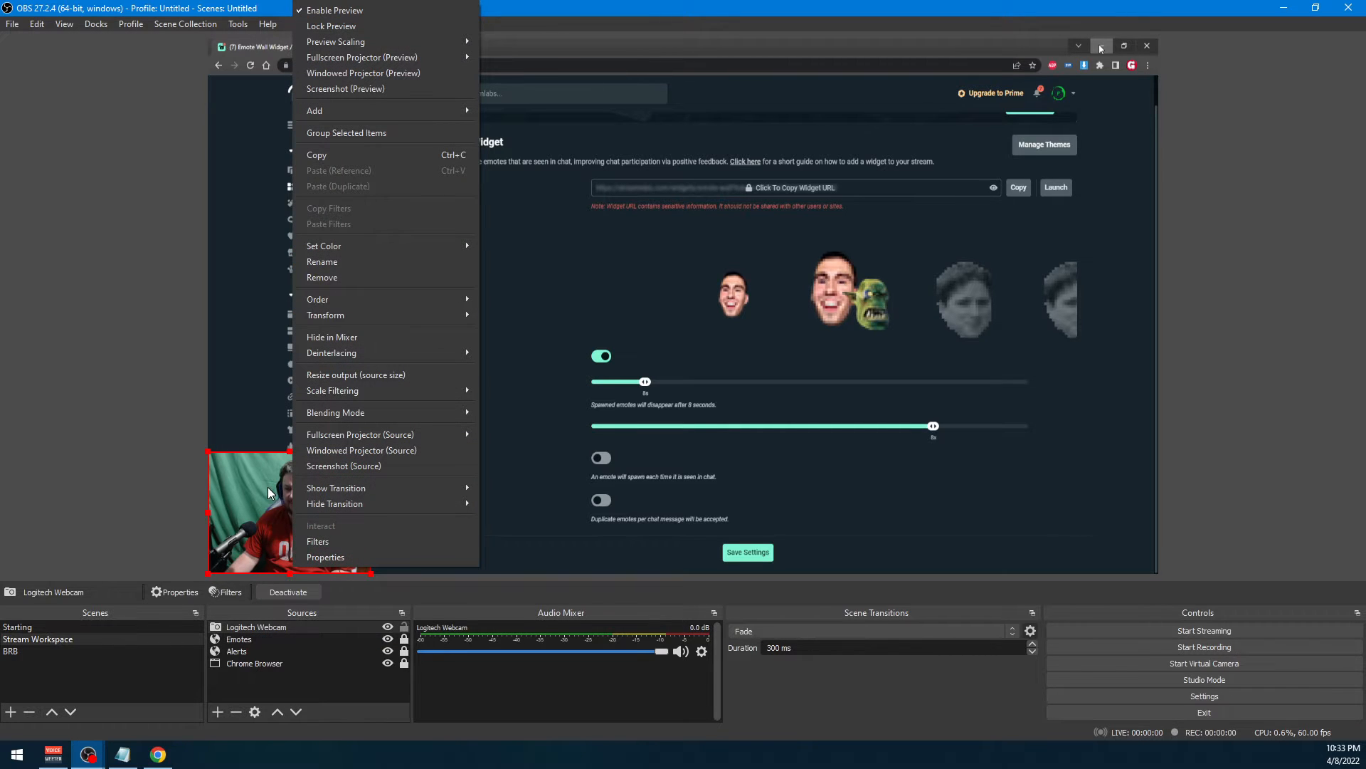
{"action": "left_click", "coordinate": [305, 543]}
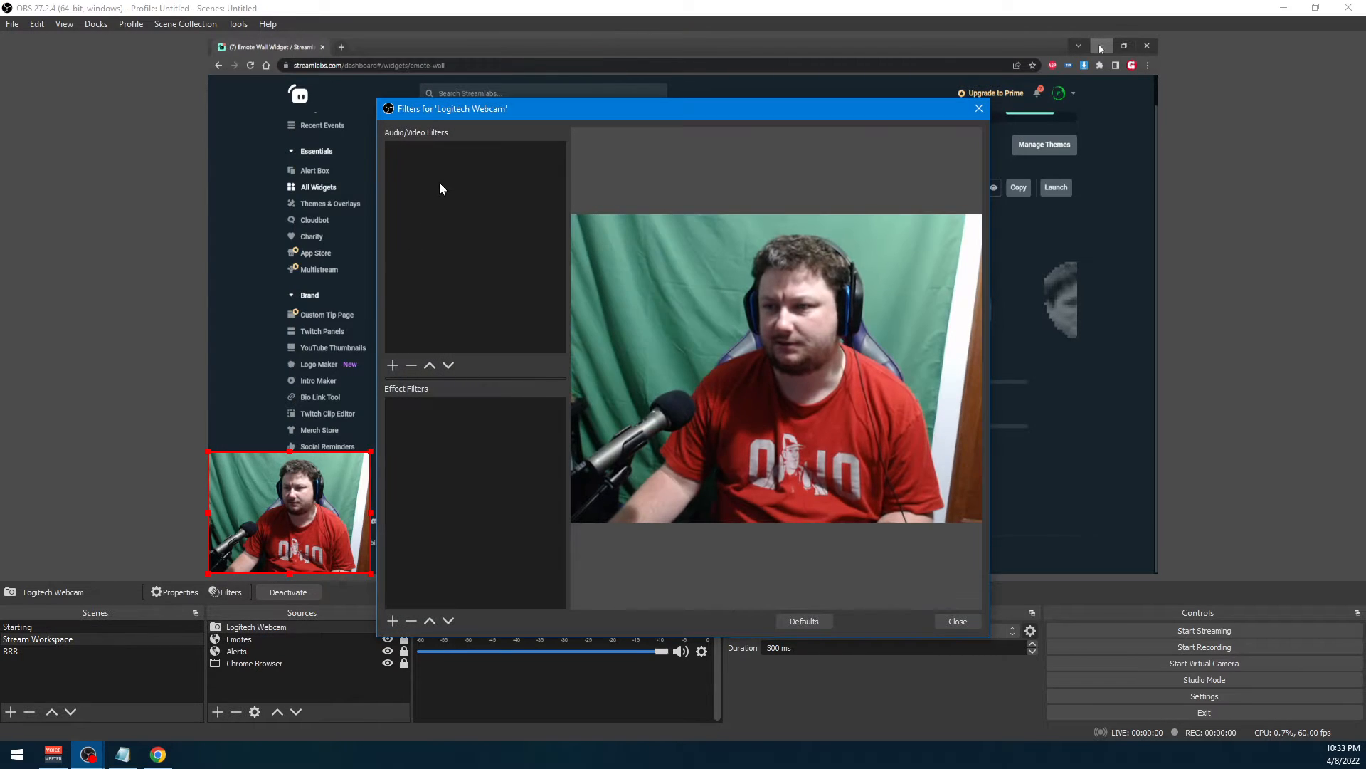
{"action": "right_click", "coordinate": [440, 183]}
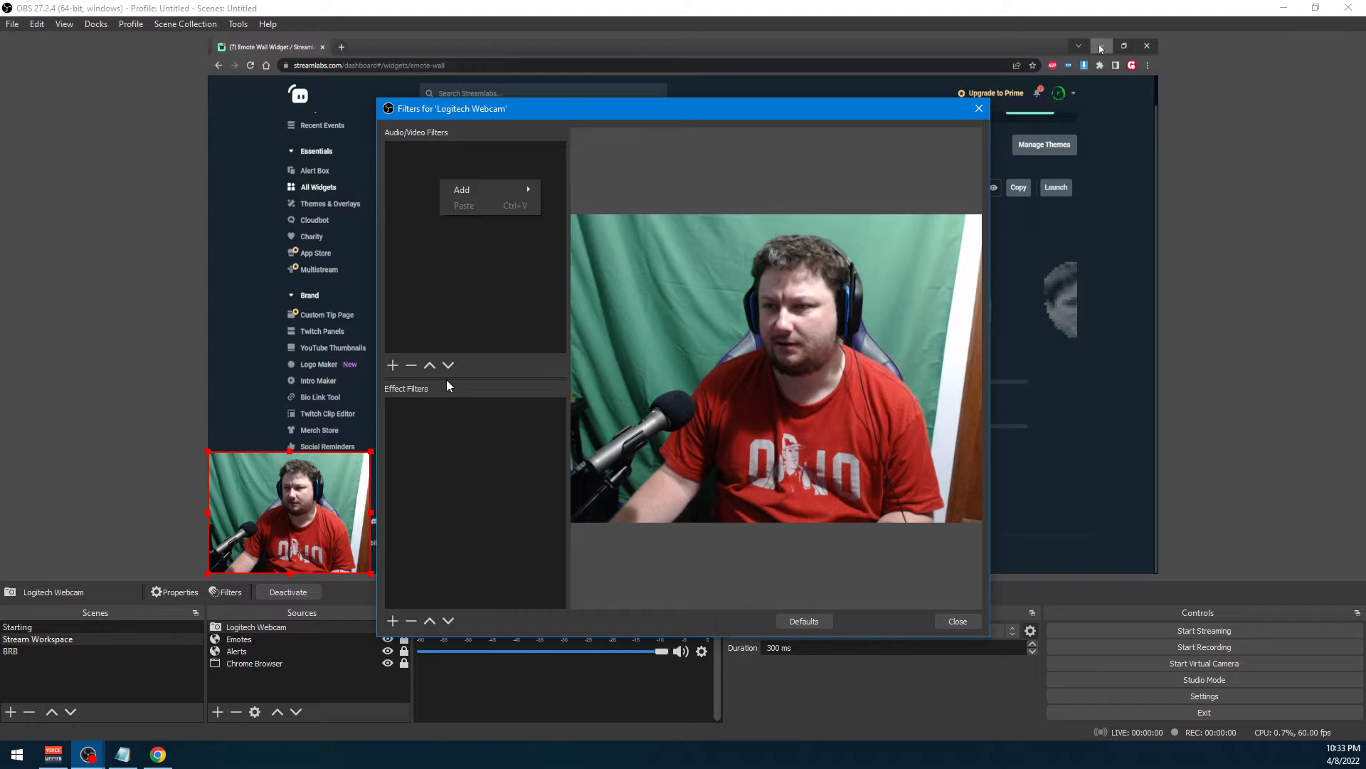
{"action": "left_click", "coordinate": [473, 166]}
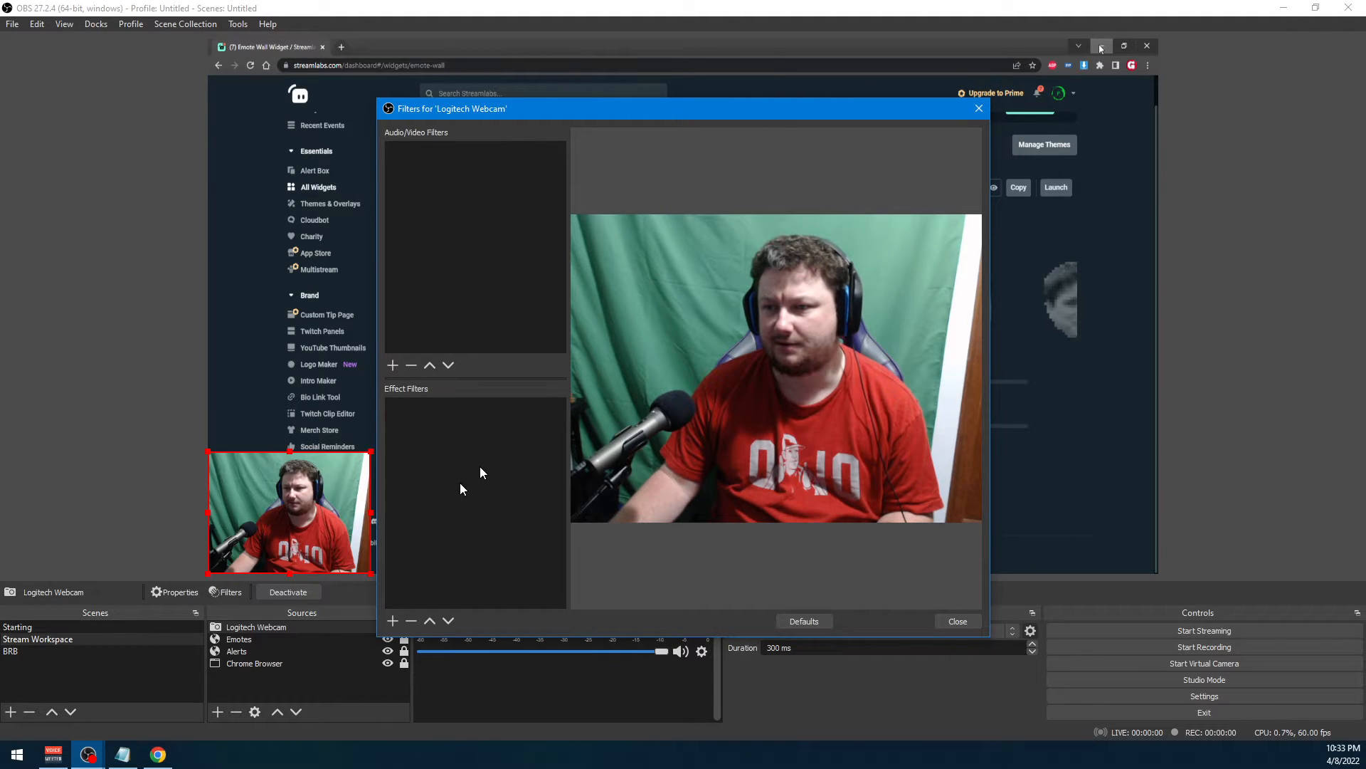
{"action": "right_click", "coordinate": [467, 447]}
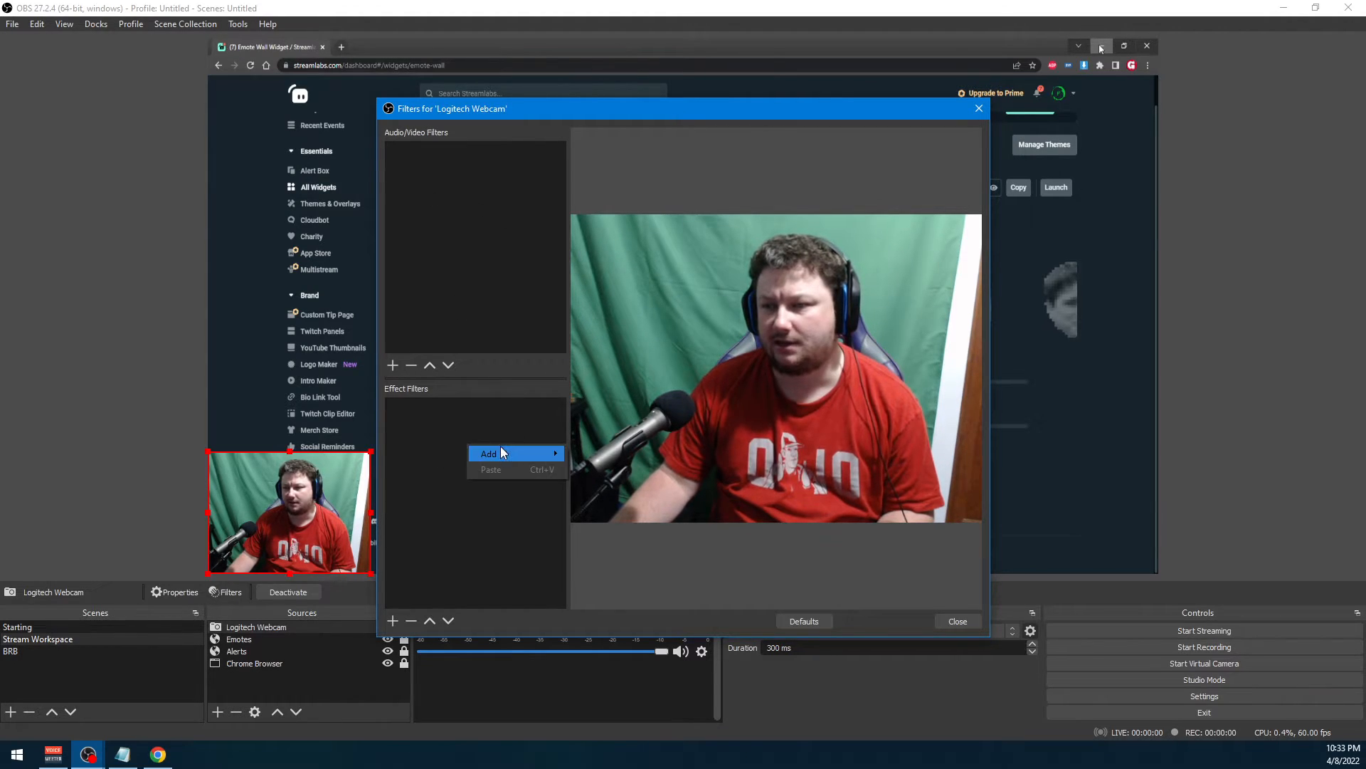
{"action": "mouse_move", "coordinate": [499, 453]}
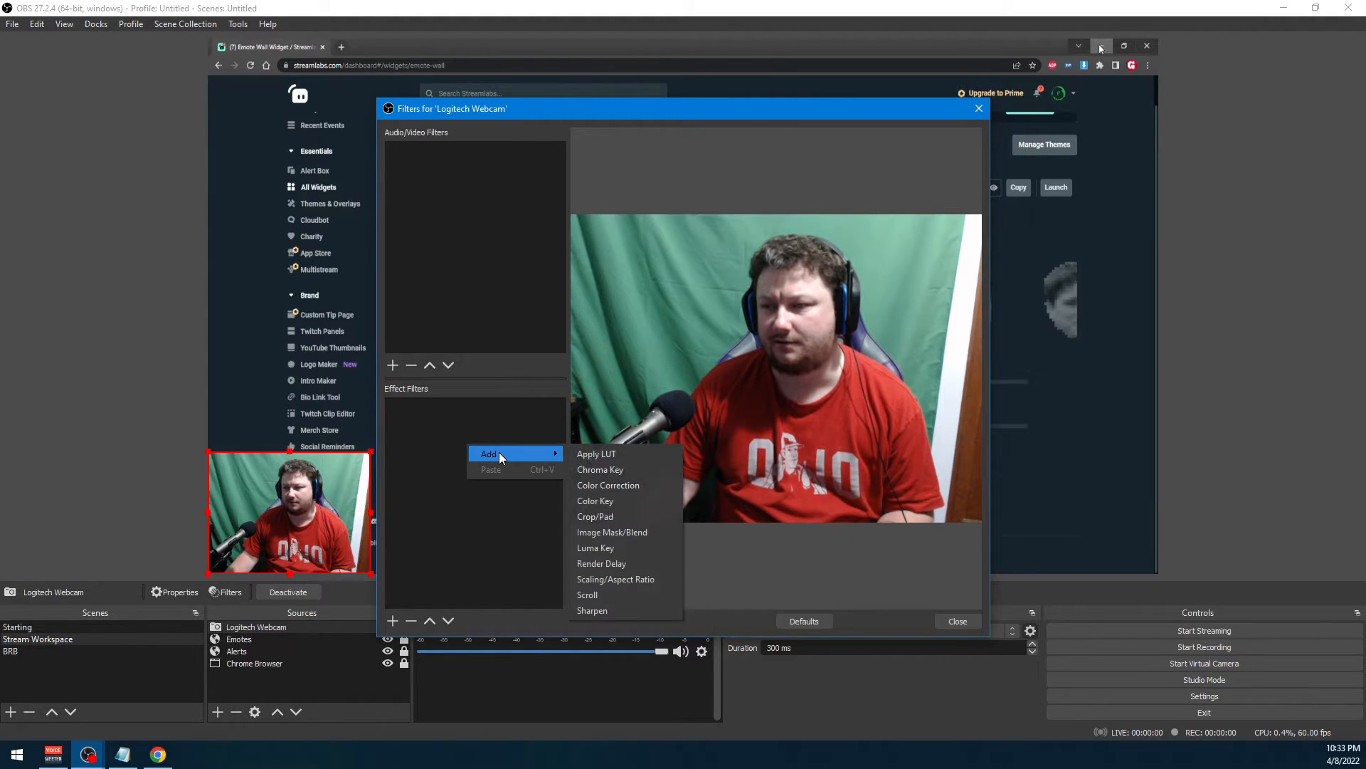
{"action": "left_click", "coordinate": [610, 518]}
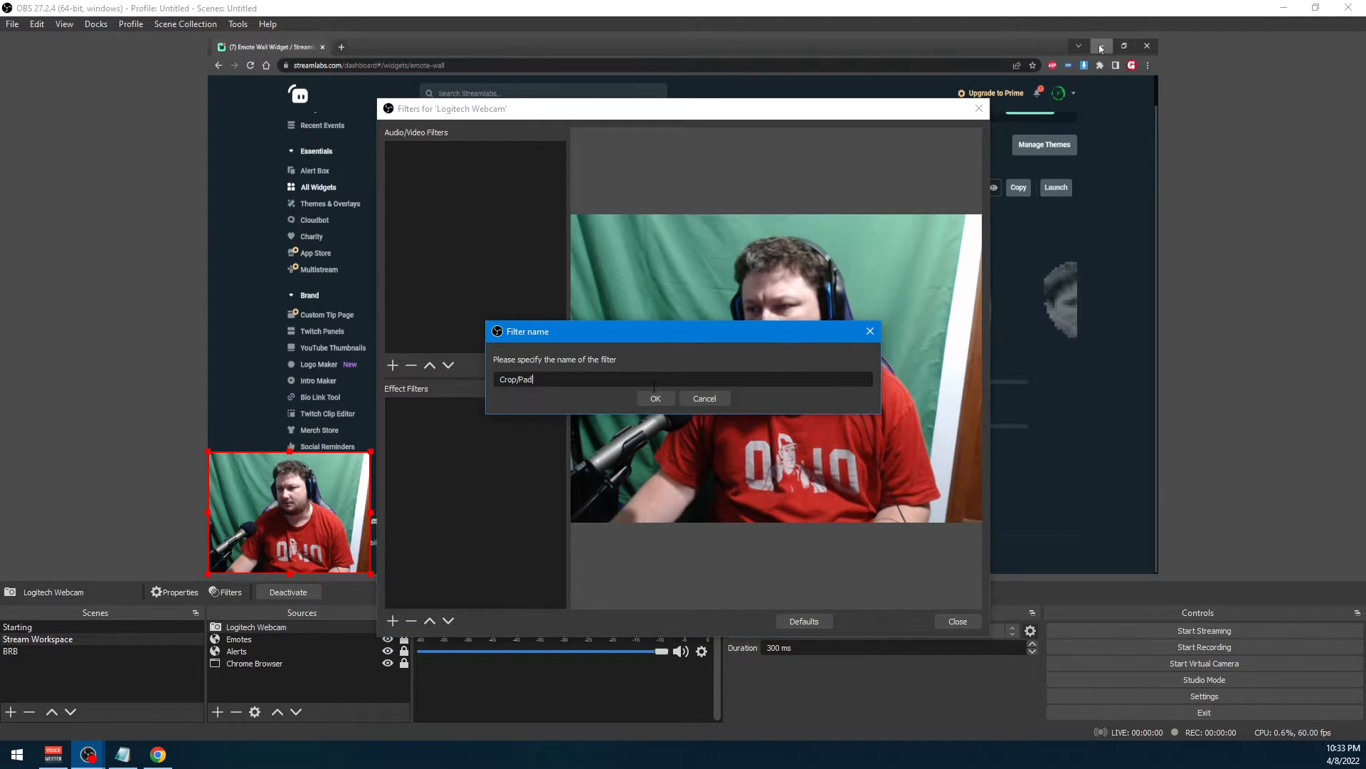
{"action": "left_click", "coordinate": [653, 398]}
Set the webcam's Crop/Pad filter to crop 110 on the right and 80 on the left
{"action": "left_click_drag", "start_coordinate": [634, 439], "coordinate": [161, 395]}
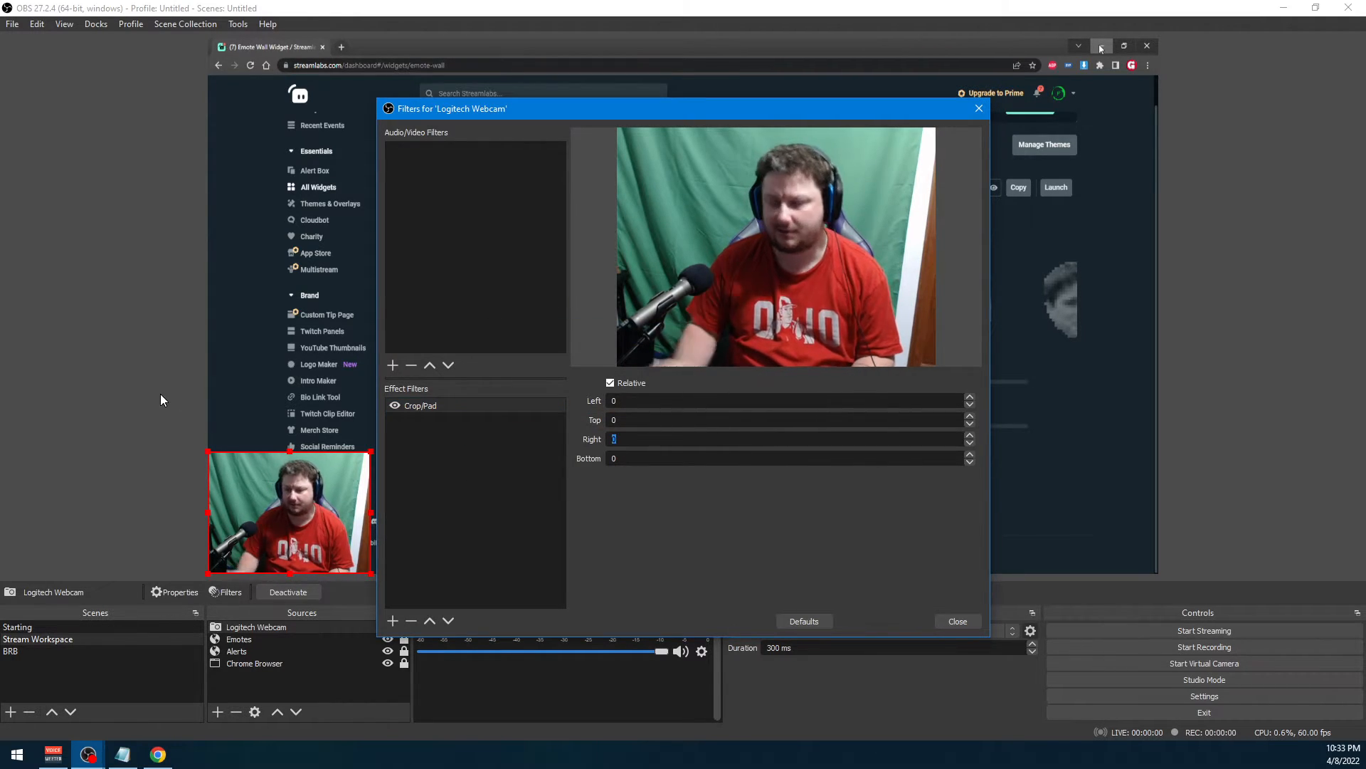
{"action": "type", "text": "100"}
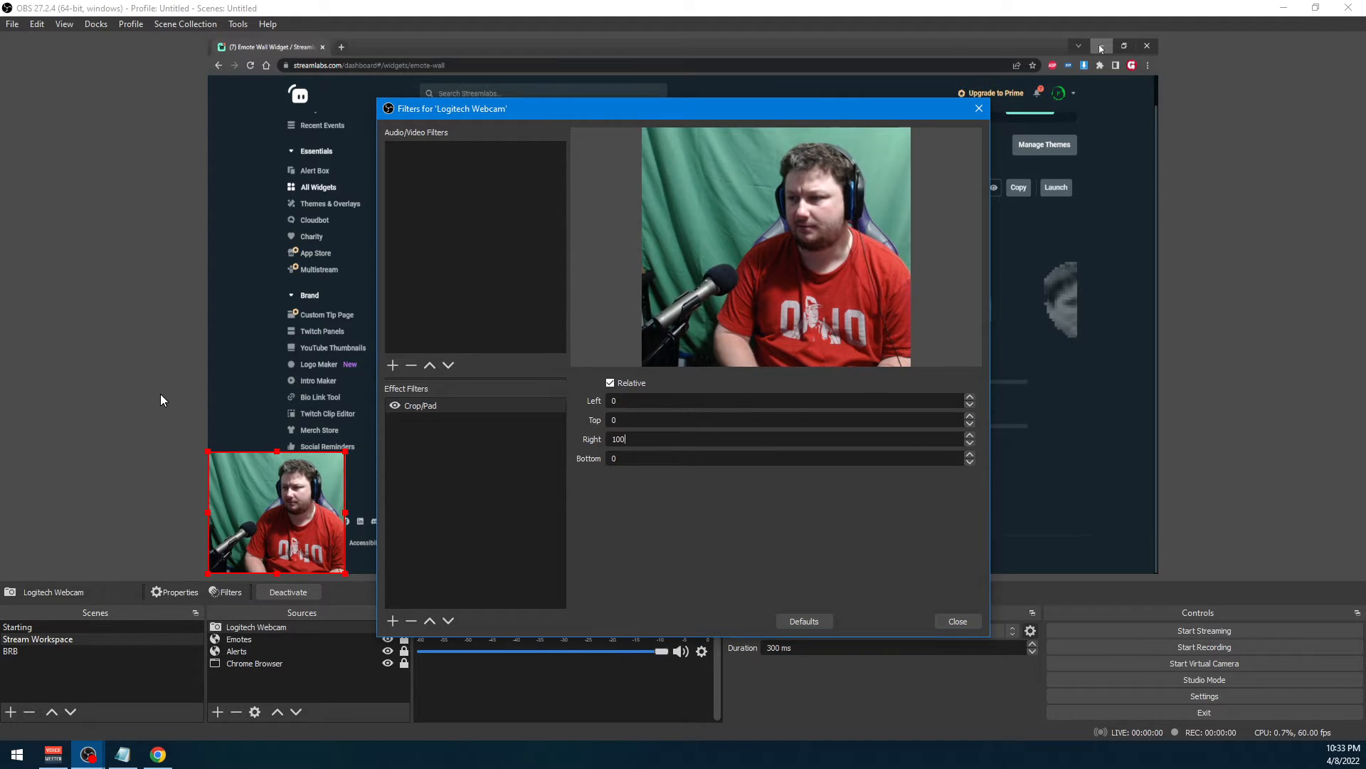
{"action": "key", "text": "BackSpace"}
{"action": "key", "text": "BackSpace"}
{"action": "type", "text": "10"}
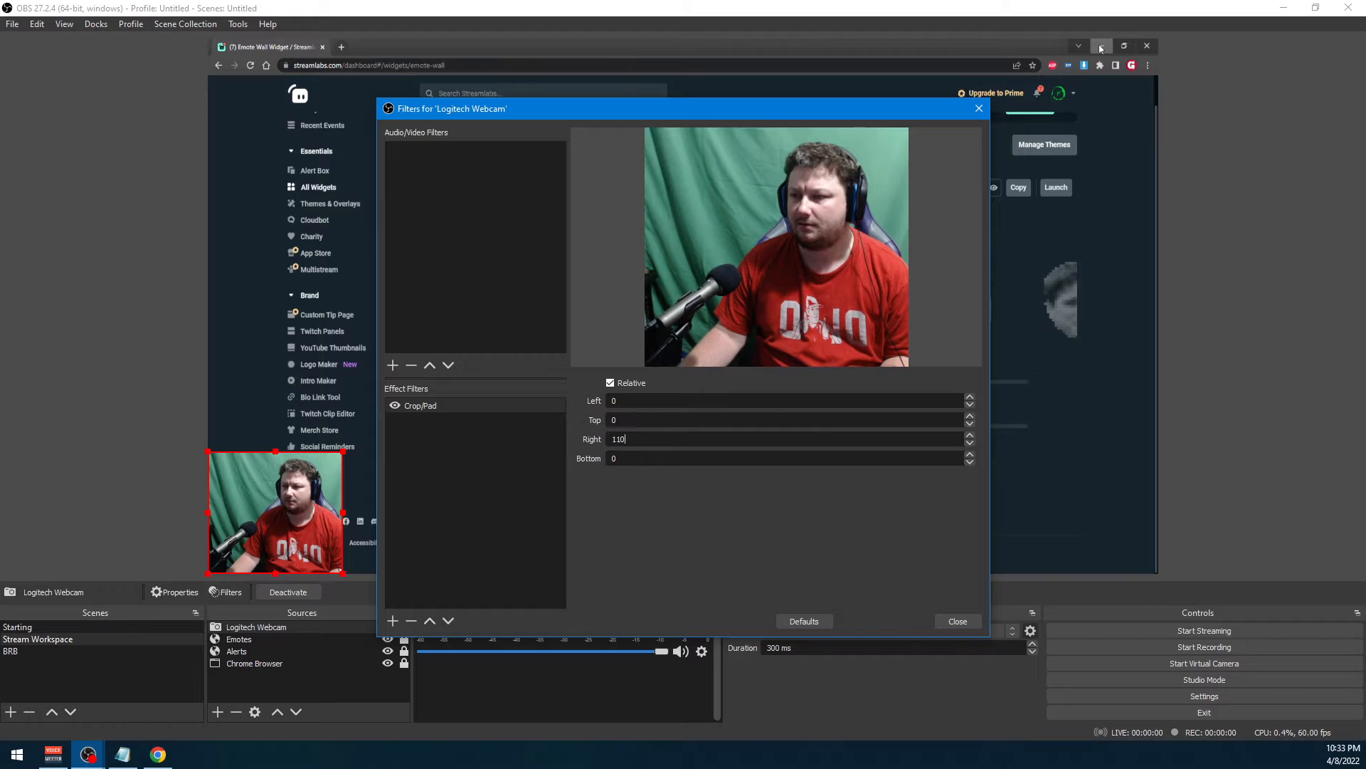
{"action": "type", "text": "100"}
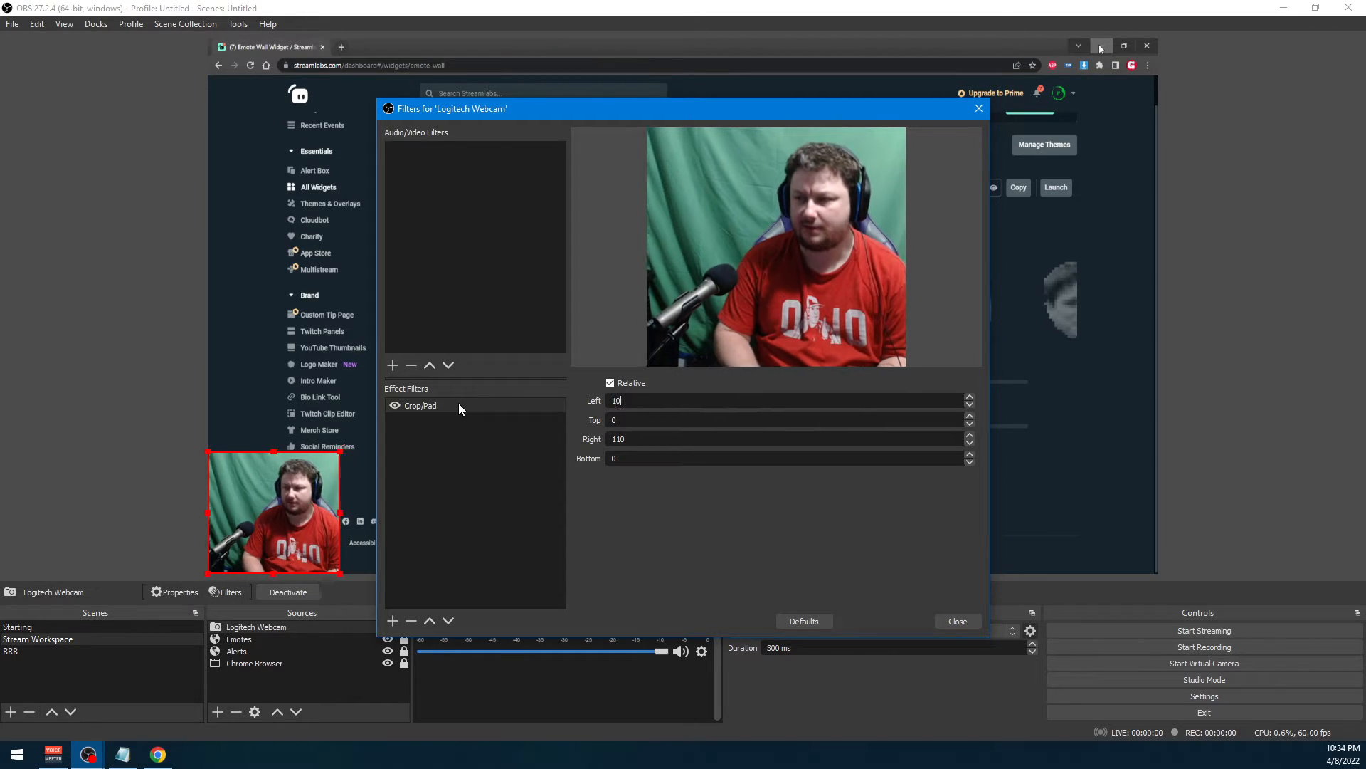
{"action": "key", "text": "BackSpace"}
{"action": "key", "text": "BackSpace"}
{"action": "key", "text": "BackSpace"}
{"action": "type", "text": "80"}
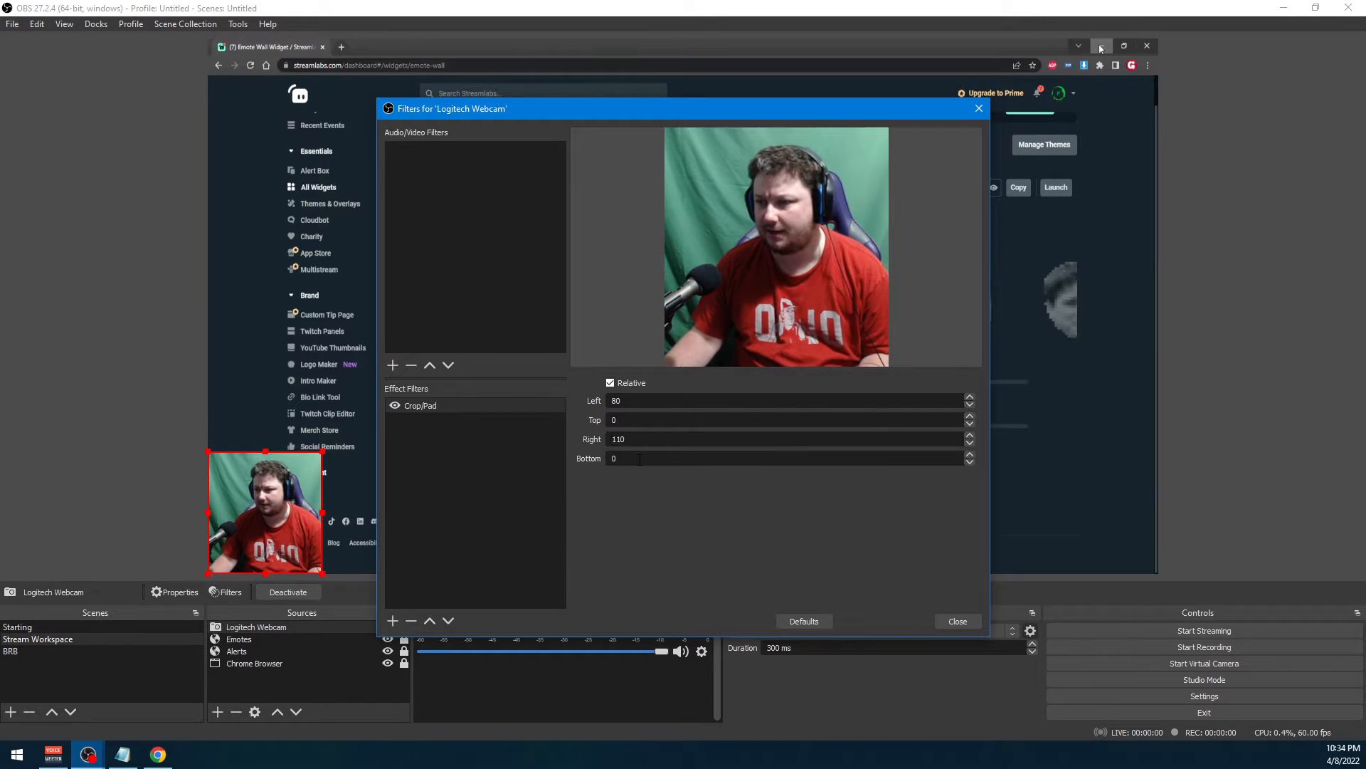
Set the Crop/Pad top value to 20, close the filters, and realign the webcam with the canvas's lower-left corner
{"action": "left_click_drag", "start_coordinate": [651, 421], "coordinate": [202, 422]}
{"action": "type", "text": "20"}
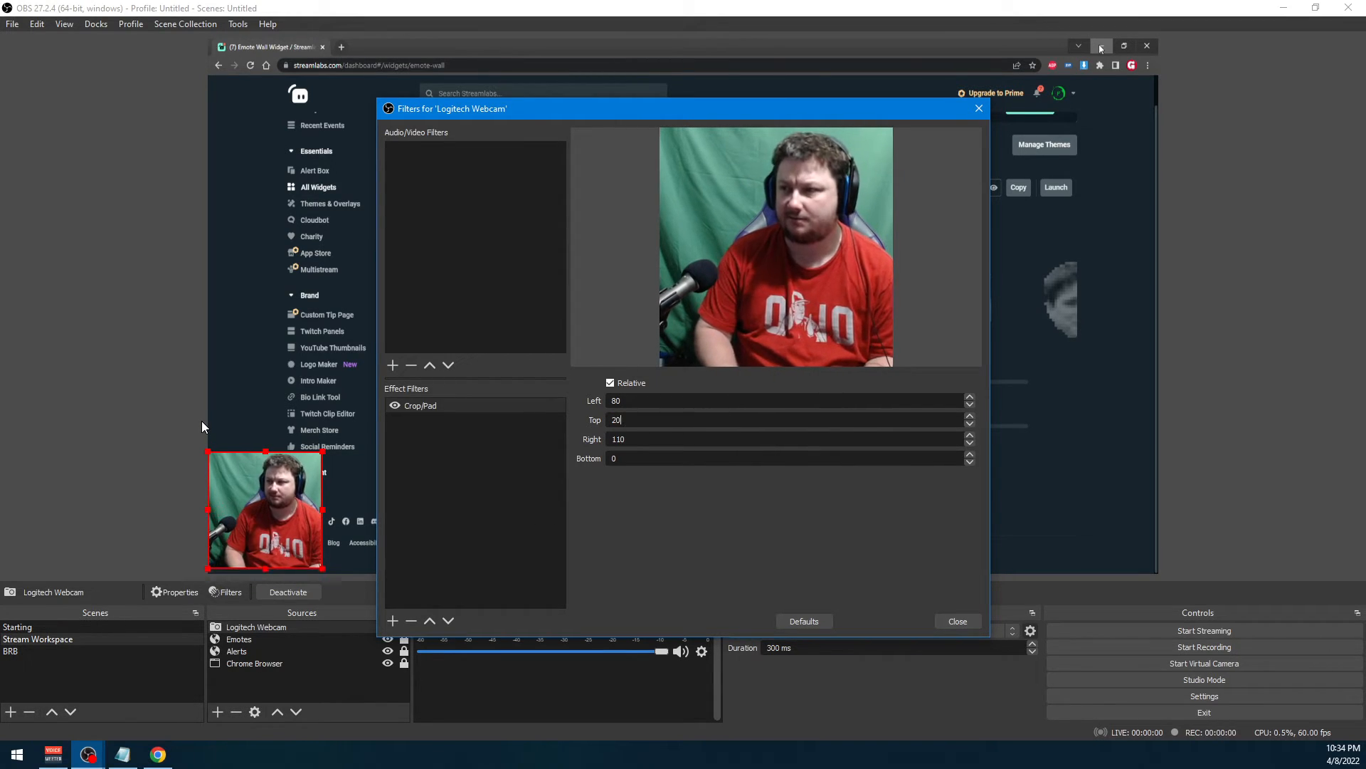
{"action": "left_click", "coordinate": [955, 621]}
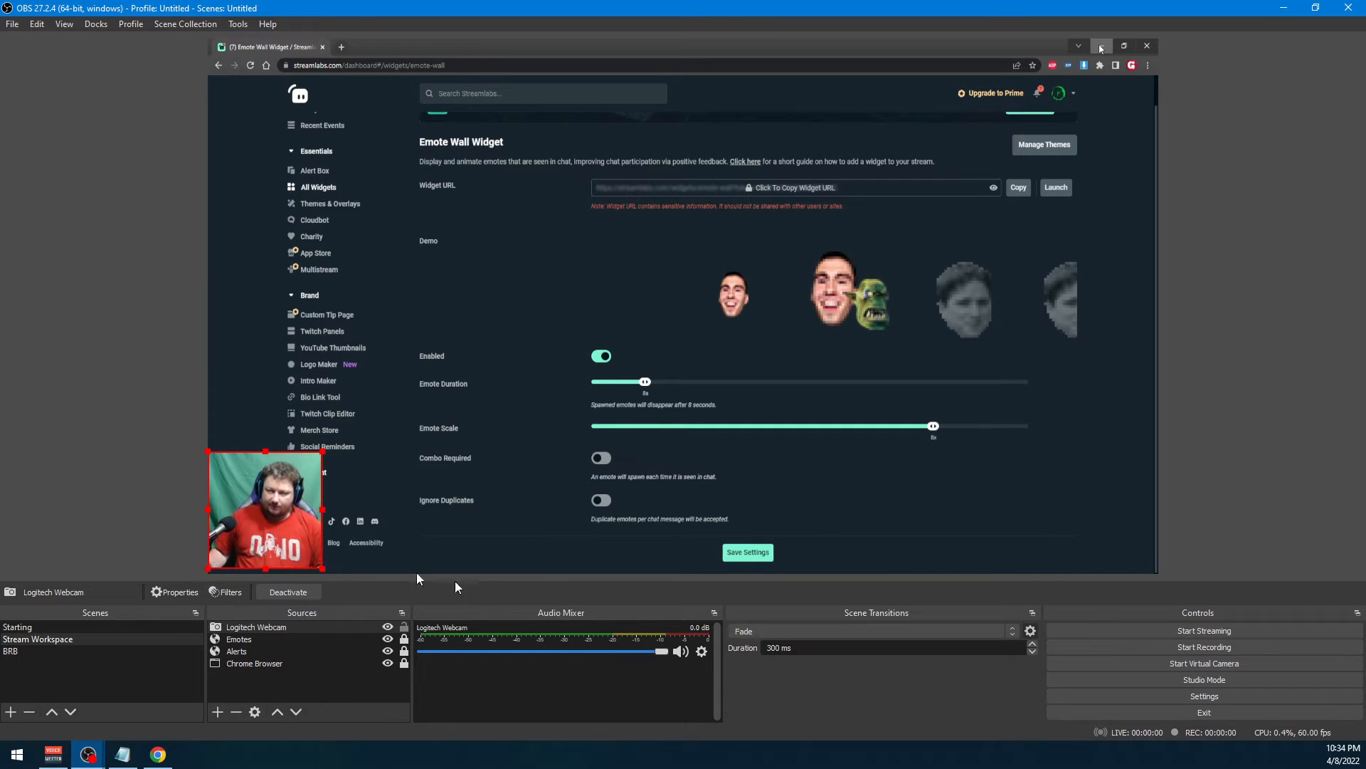
{"action": "left_click_drag", "start_coordinate": [246, 493], "coordinate": [246, 496]}
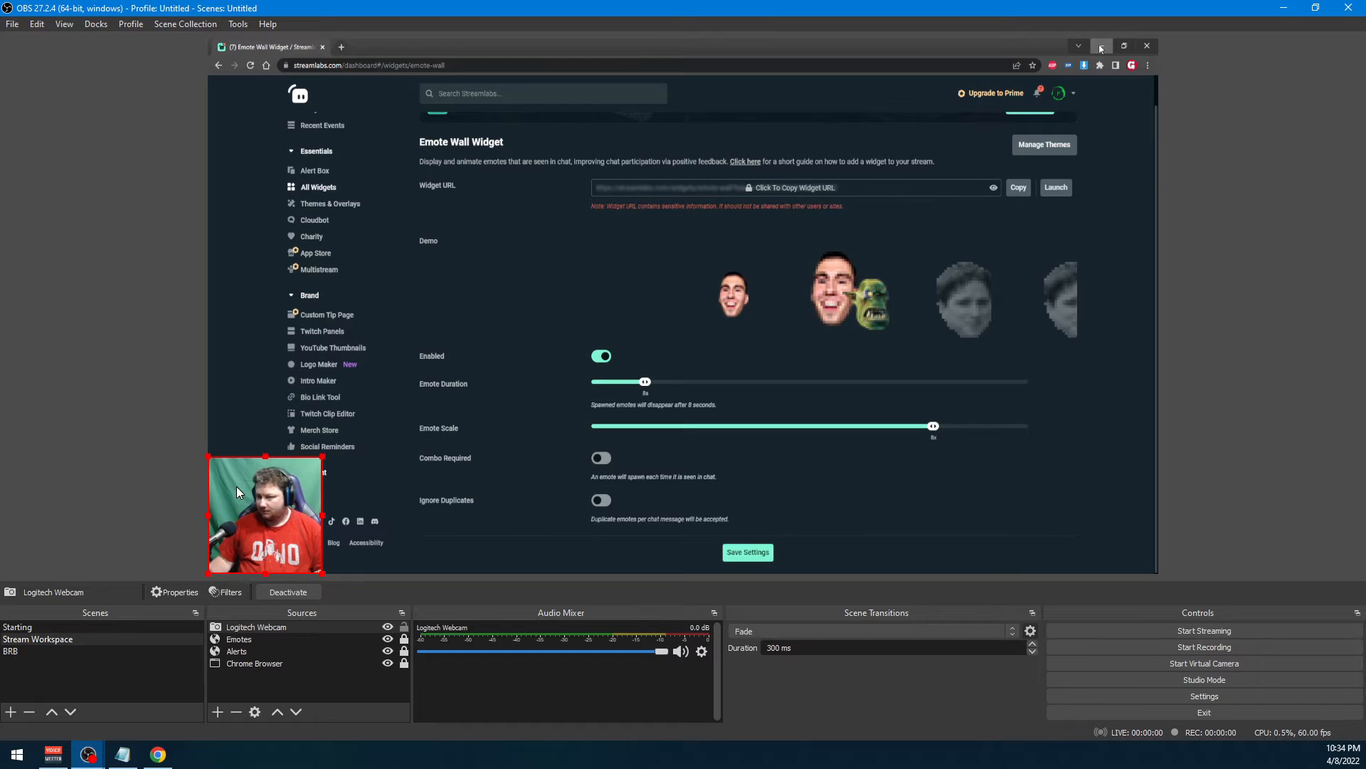
Reopen the Logitech Webcam filters and add a Chroma Key effect filter named "Green Screen"
{"action": "right_click", "coordinate": [259, 626]}
{"action": "left_click", "coordinate": [297, 603]}
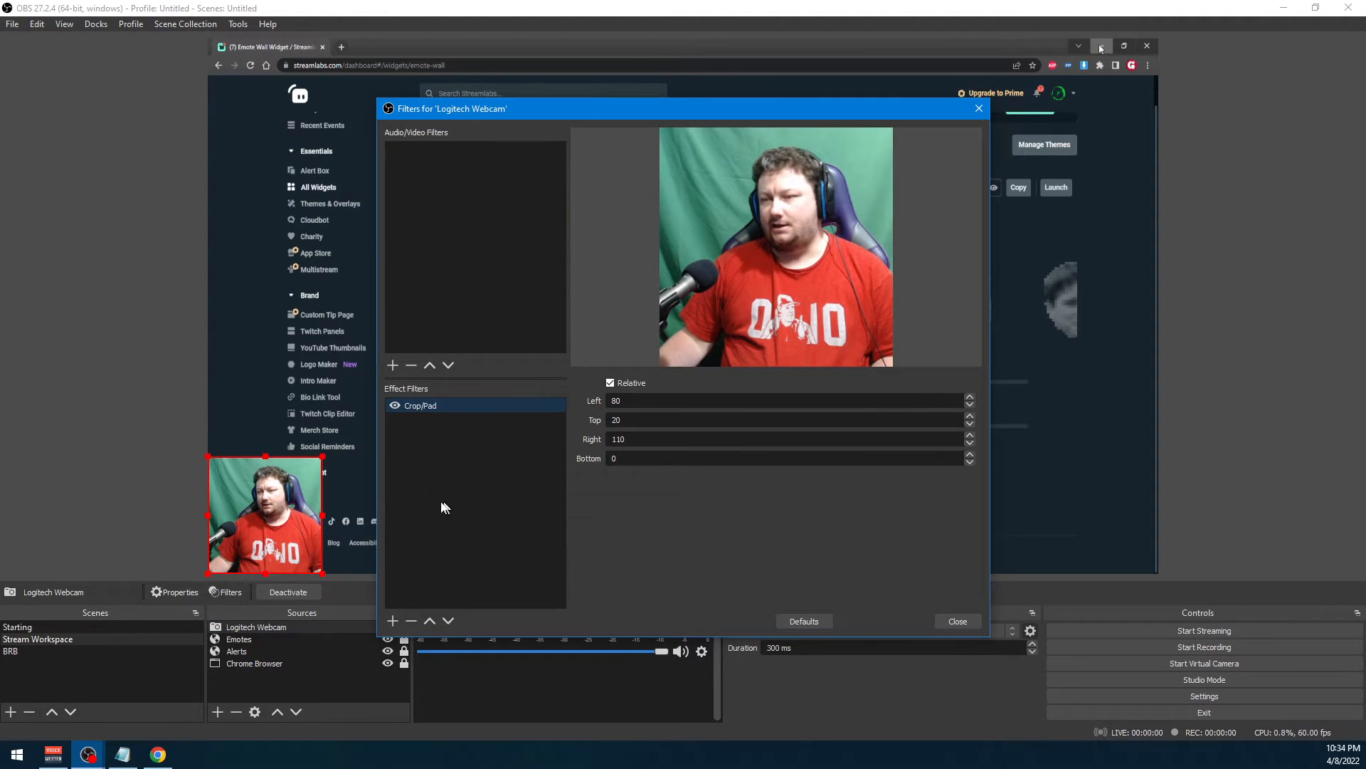
{"action": "right_click", "coordinate": [454, 467]}
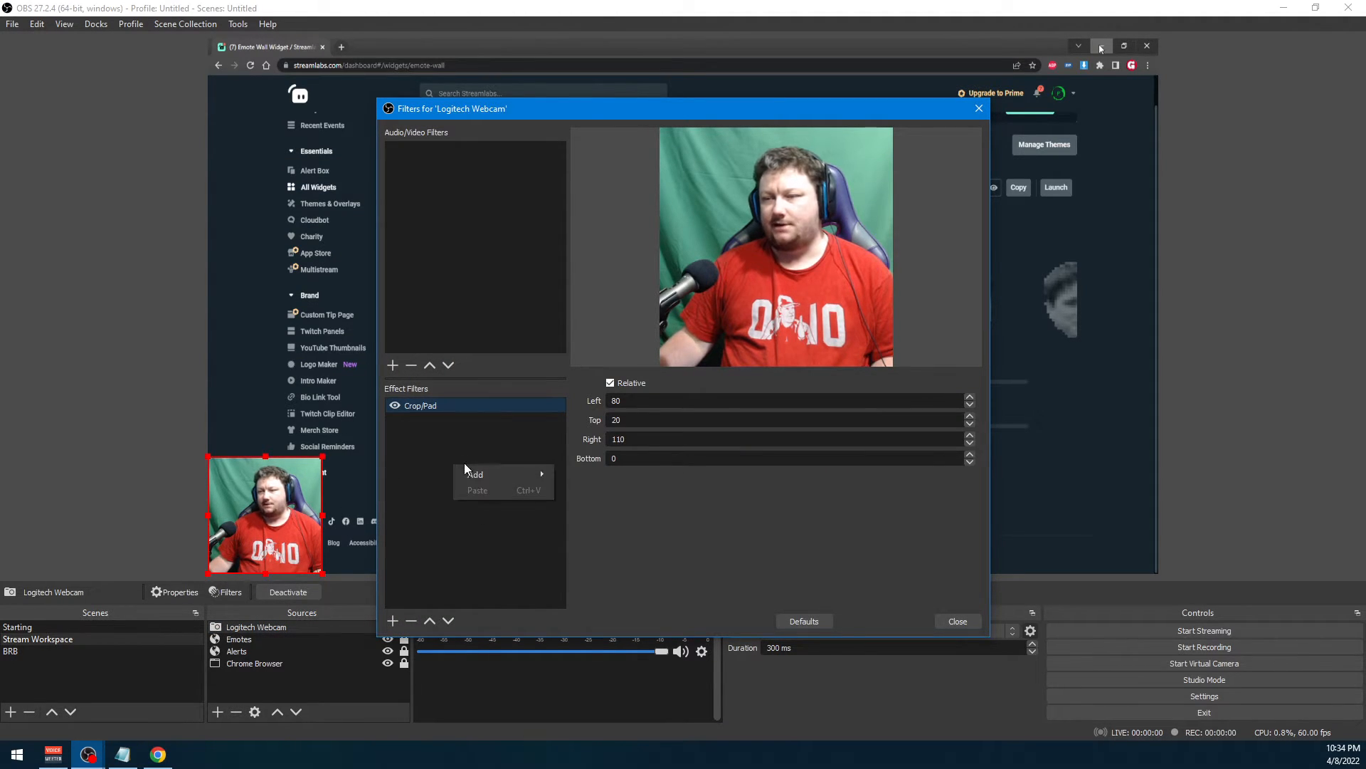
{"action": "mouse_move", "coordinate": [471, 474]}
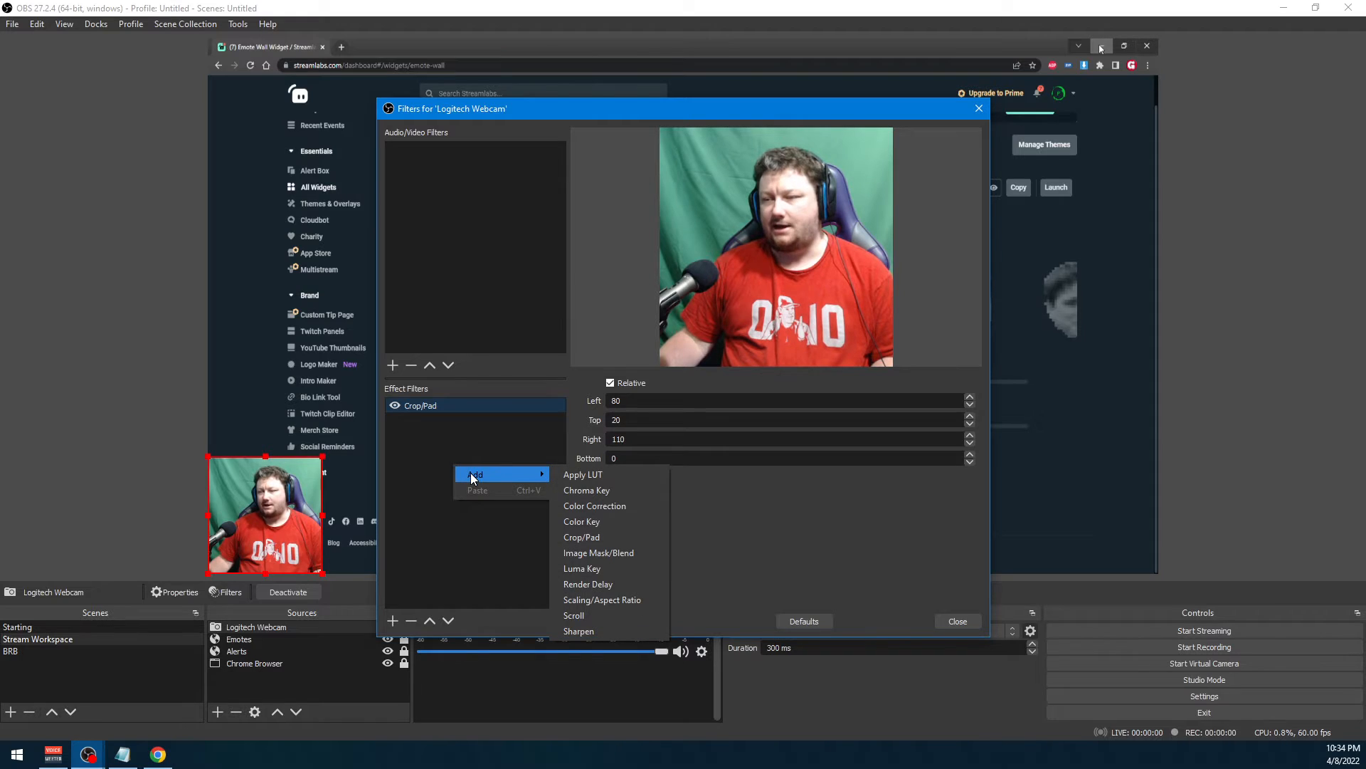
{"action": "left_click", "coordinate": [586, 490]}
{"action": "type", "text": "G"}
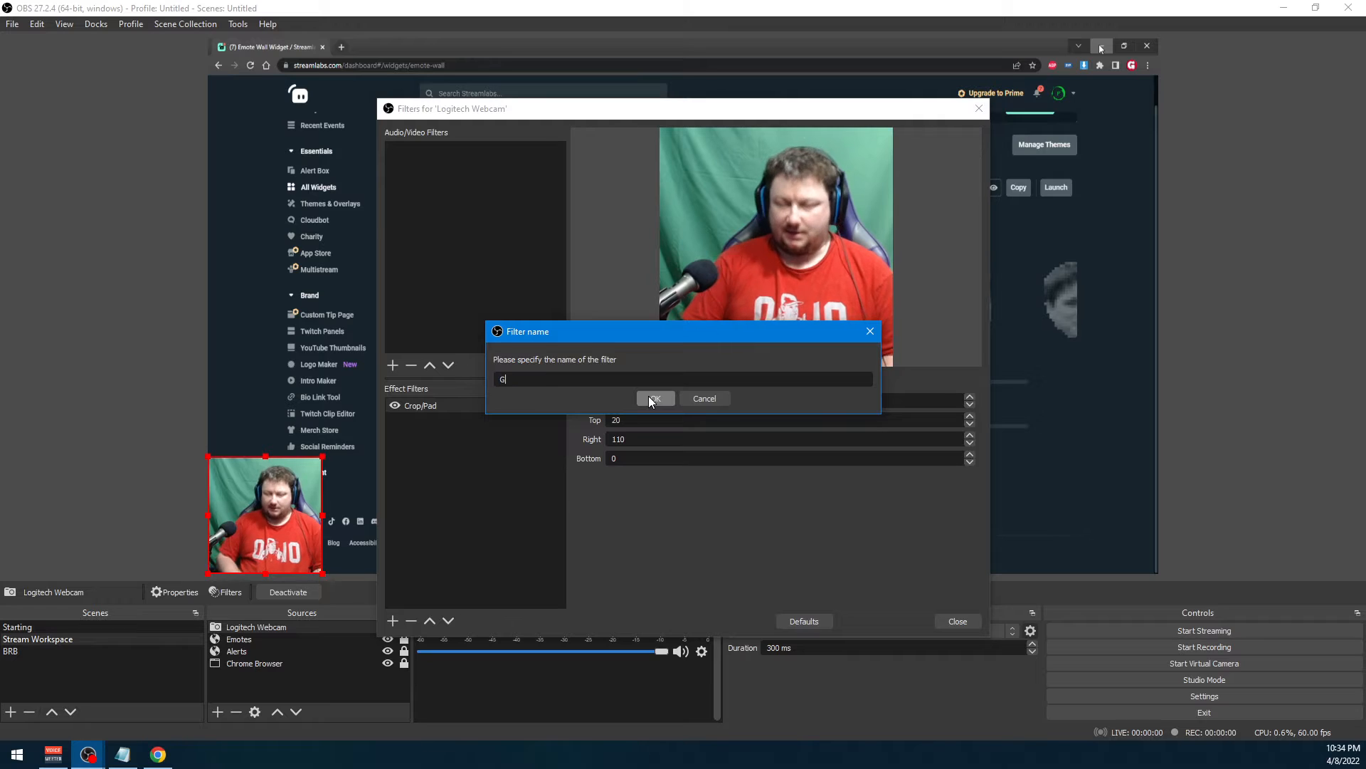
{"action": "type", "text": "reen Sc"}
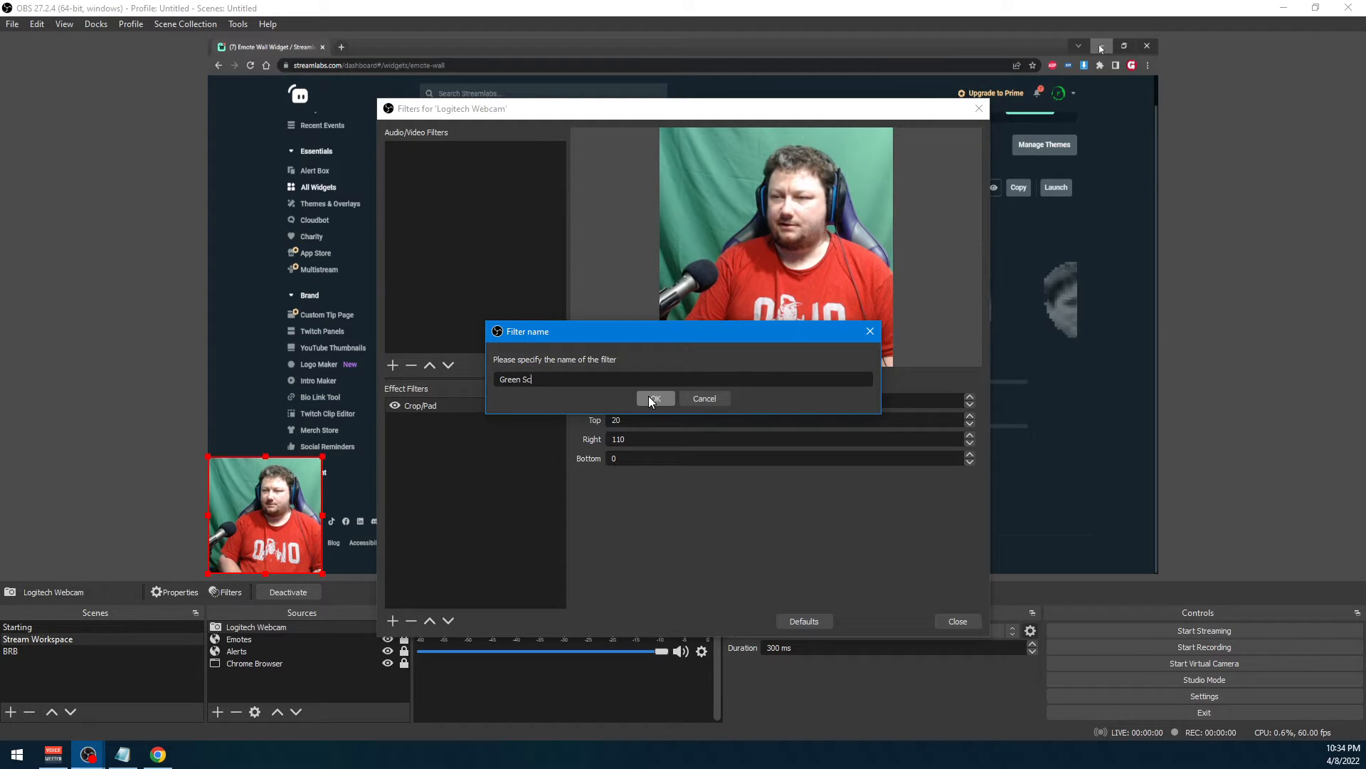
{"action": "type", "text": "reen"}
{"action": "left_click", "coordinate": [649, 400]}
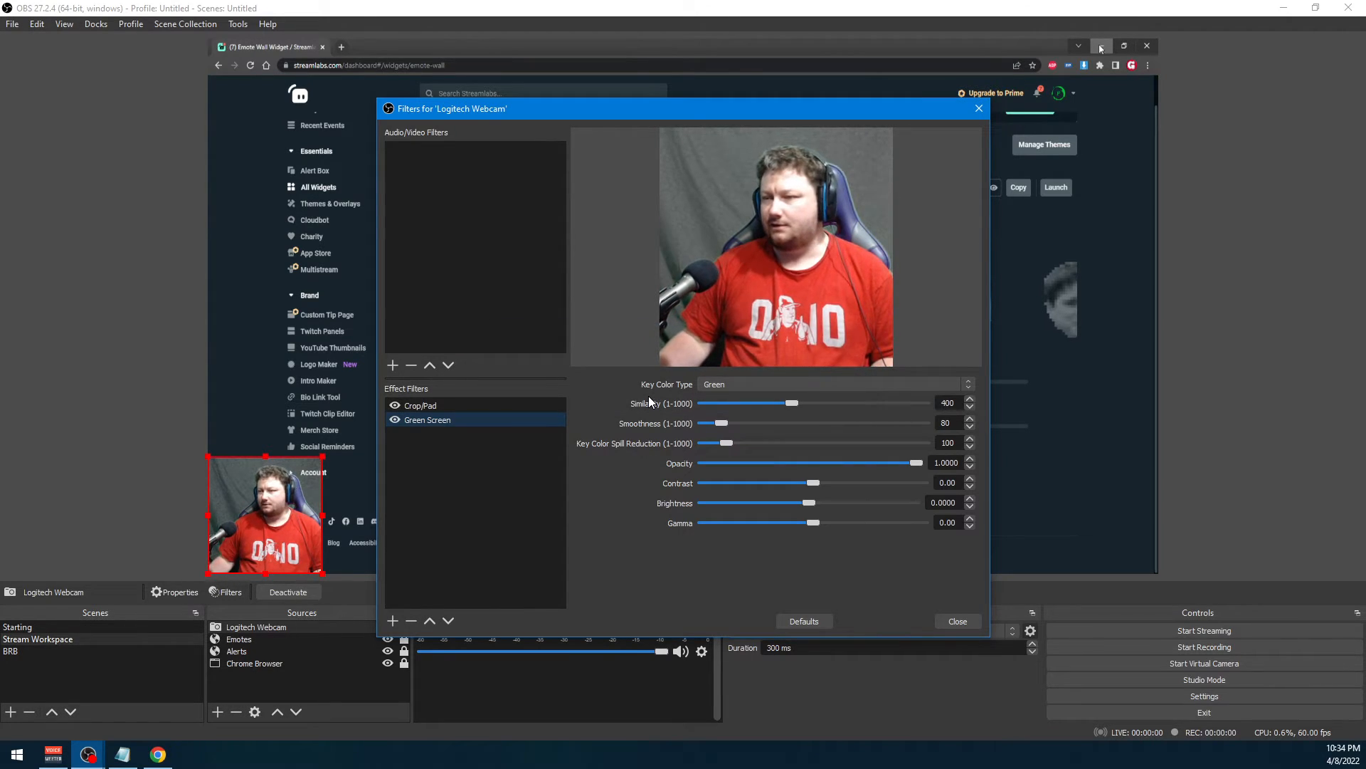
Set the Green Screen filter's key color type to Custom and lower its similarity to 1
{"action": "left_click", "coordinate": [753, 385]}
{"action": "left_click", "coordinate": [754, 386]}
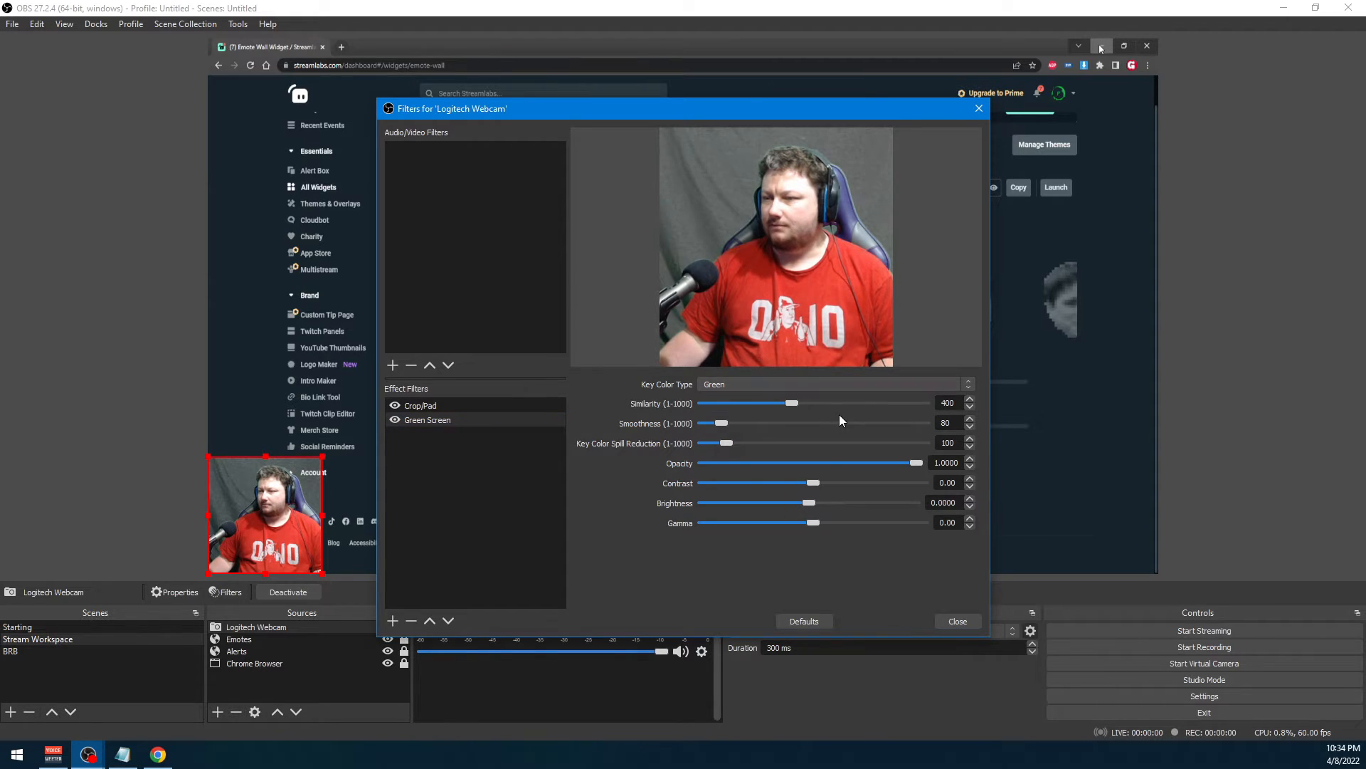
{"action": "left_click", "coordinate": [769, 383]}
{"action": "left_click", "coordinate": [716, 425]}
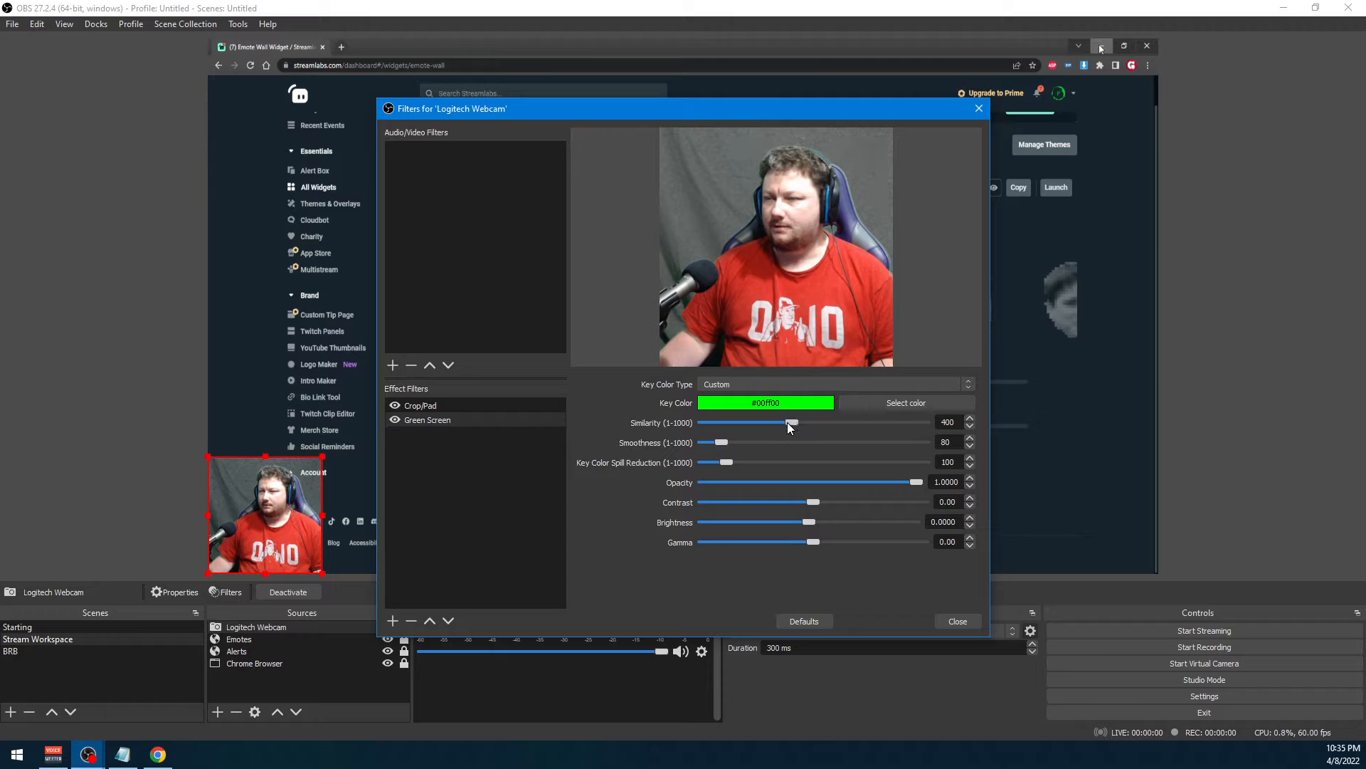
{"action": "left_click_drag", "start_coordinate": [788, 421], "coordinate": [682, 423]}
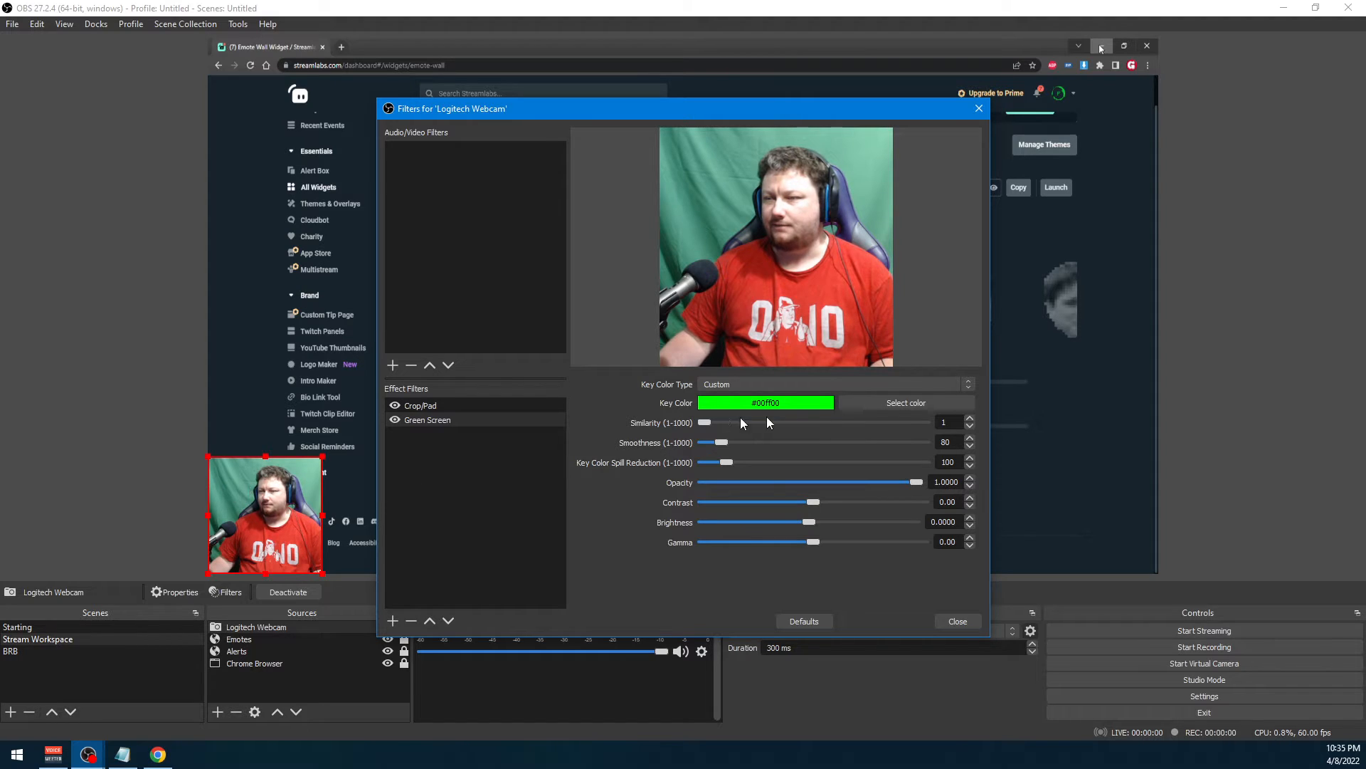
Keep the Green Screen filter's key color type Custom and sample its key color (#4a907d) from the green backdrop in the webcam picture
{"action": "left_click", "coordinate": [716, 384]}
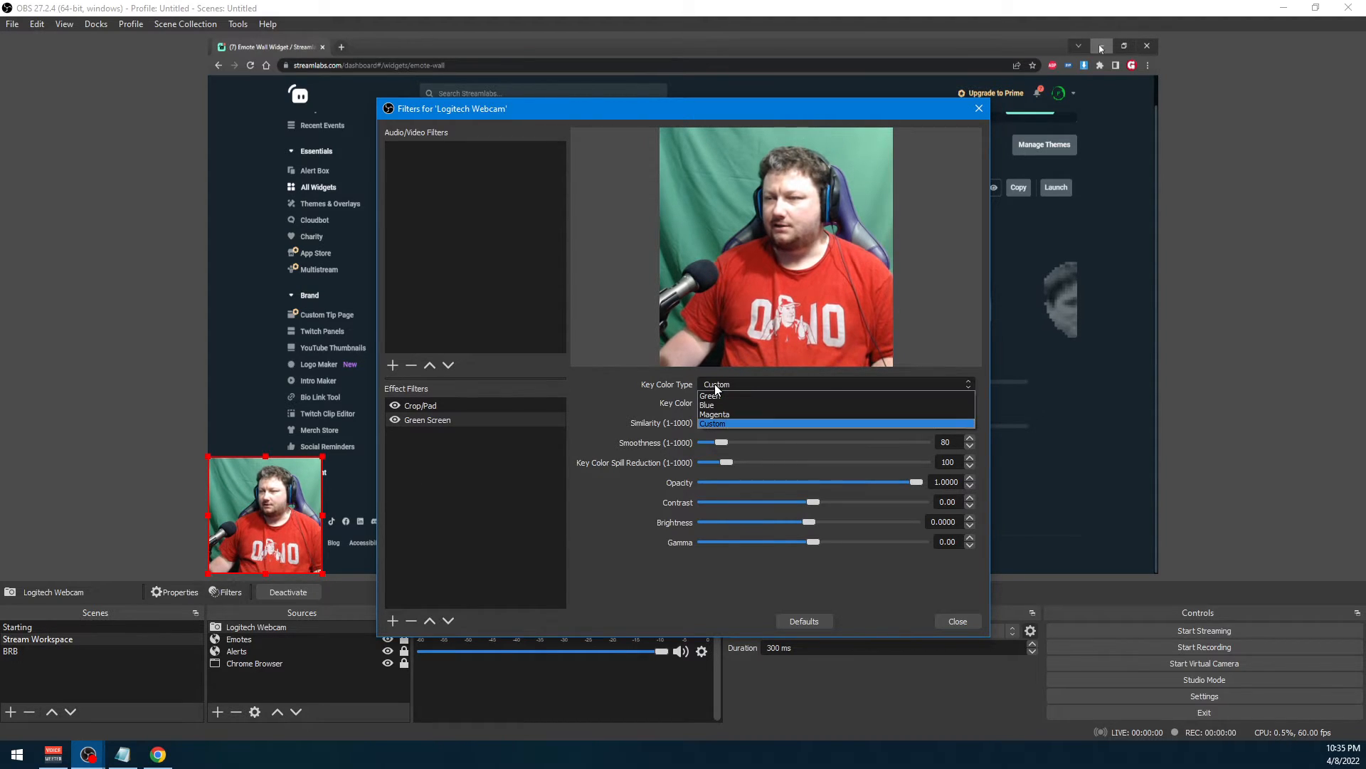
{"action": "left_click", "coordinate": [710, 423]}
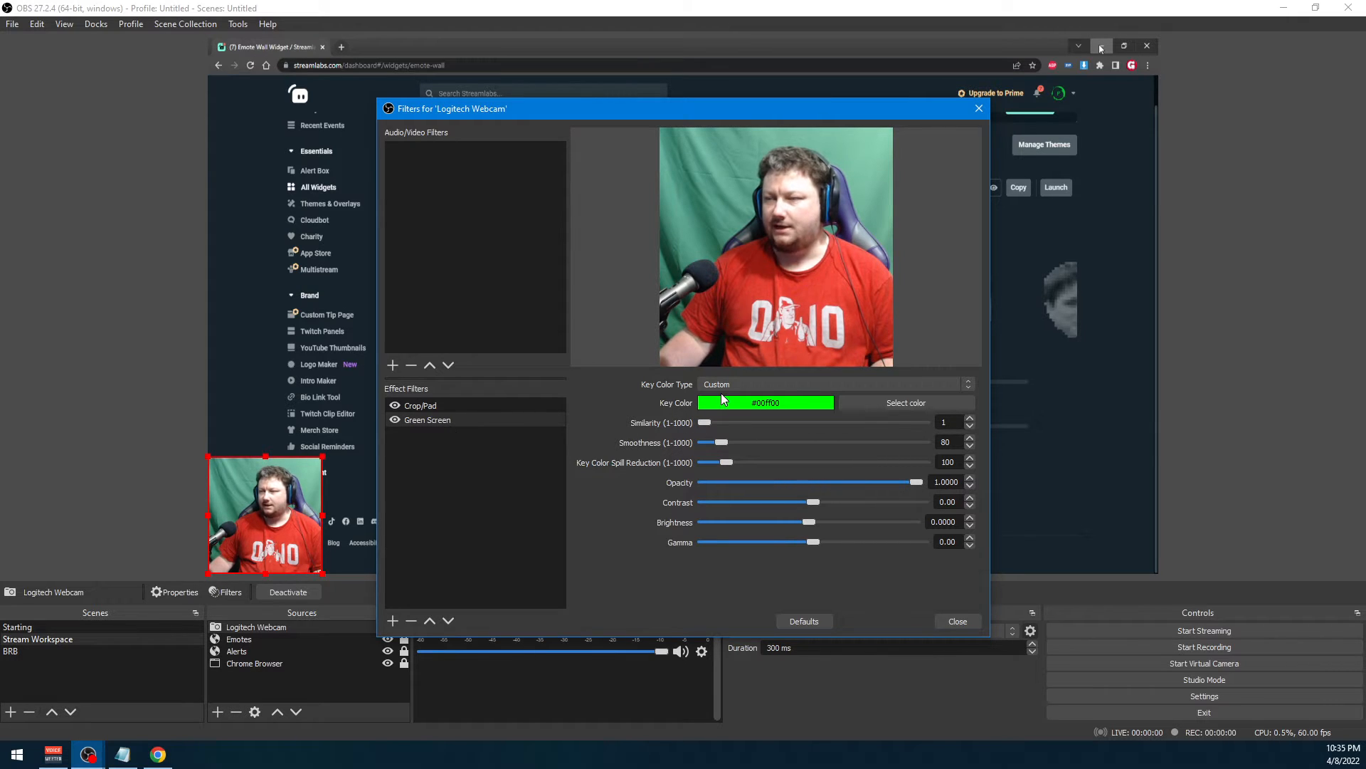
{"action": "left_click", "coordinate": [894, 403]}
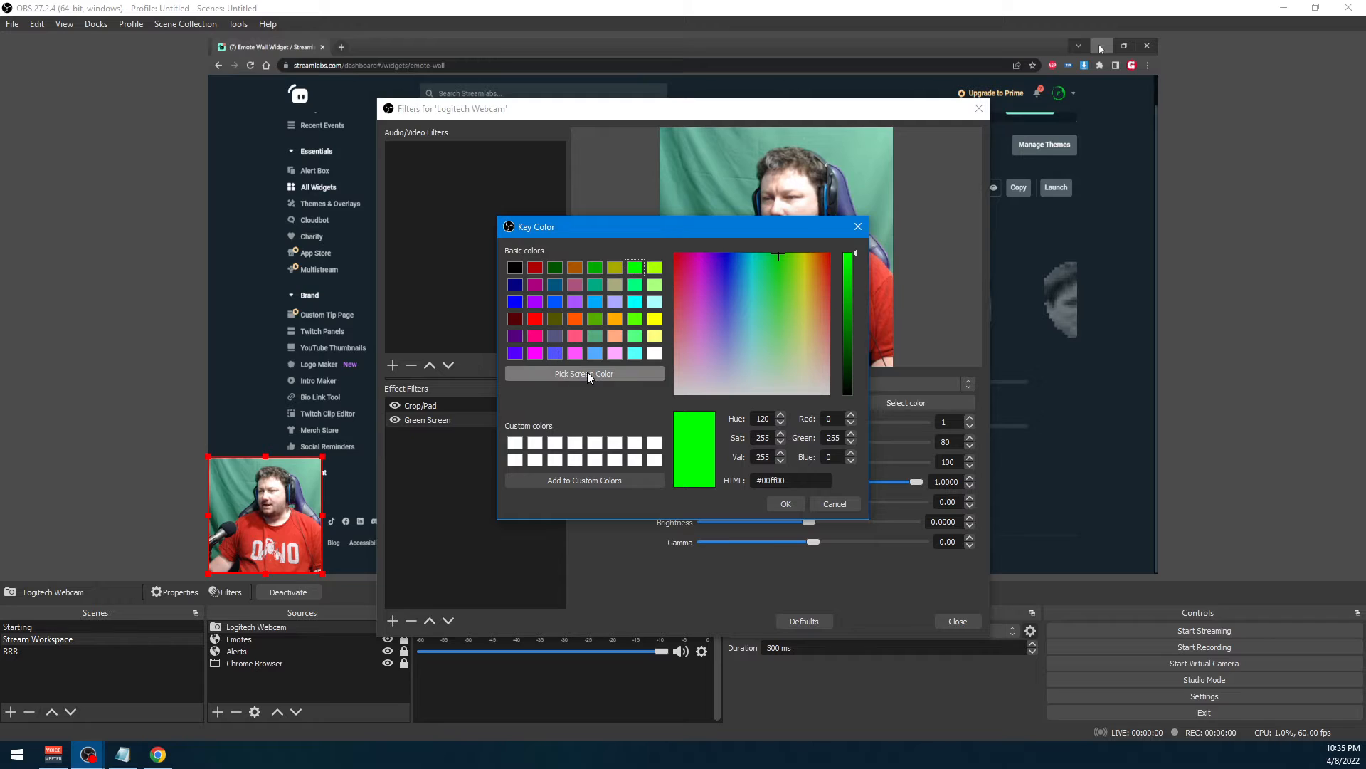
{"action": "left_click_drag", "start_coordinate": [644, 229], "coordinate": [634, 225]}
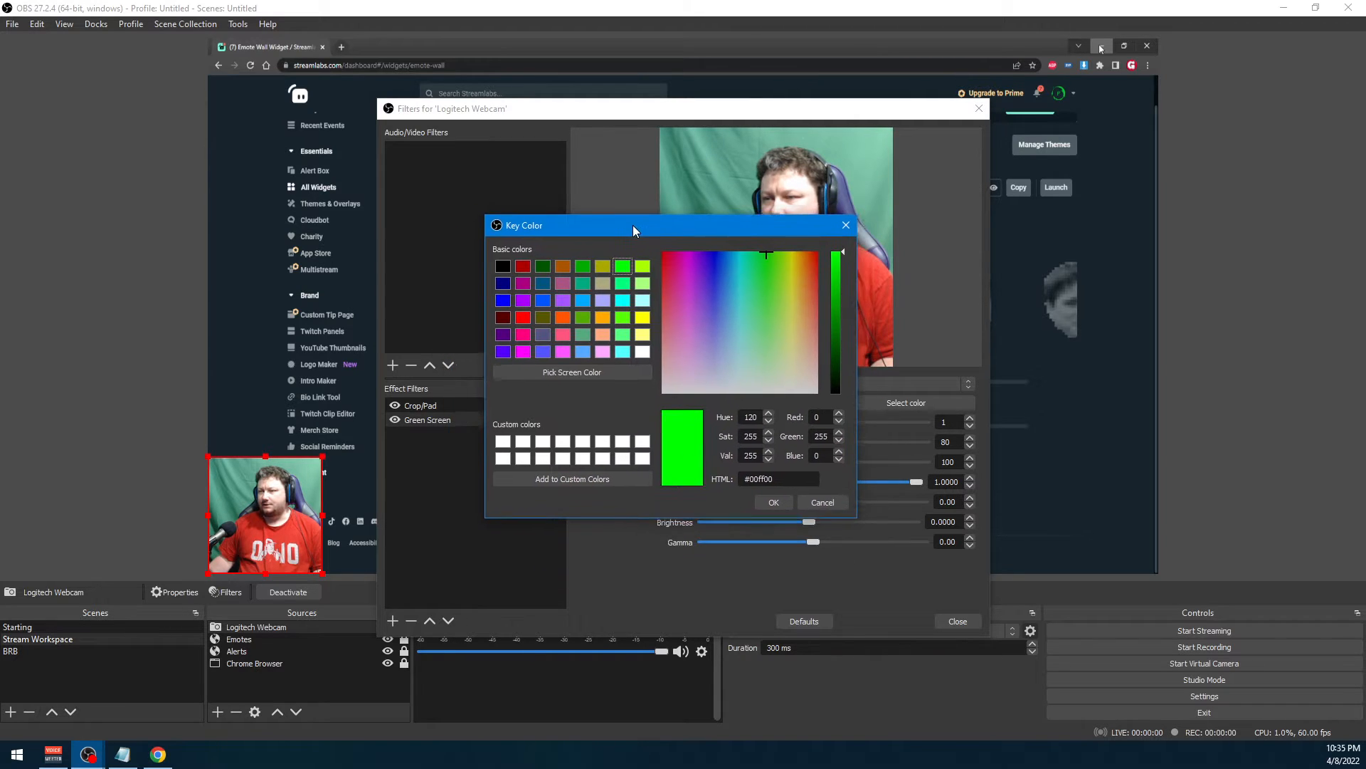
{"action": "left_click", "coordinate": [590, 369]}
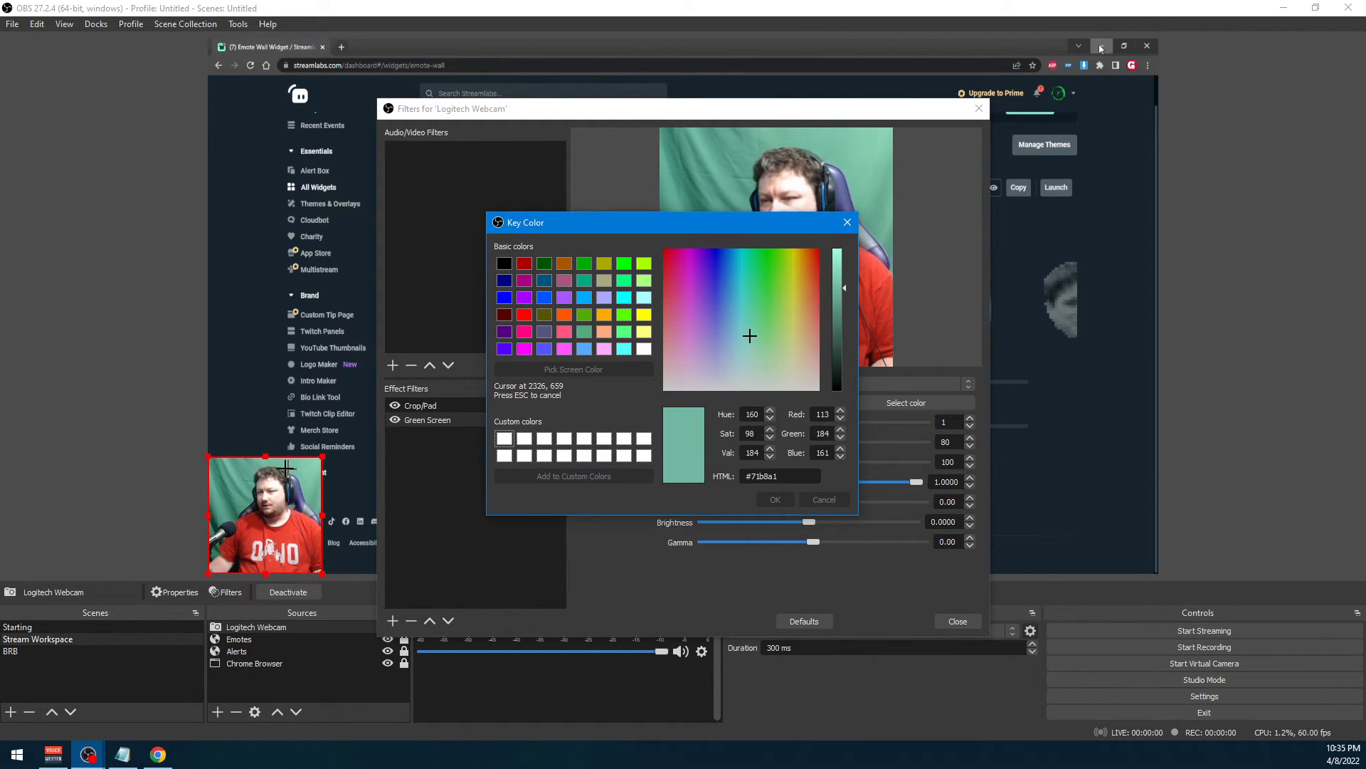
{"action": "left_click", "coordinate": [242, 495]}
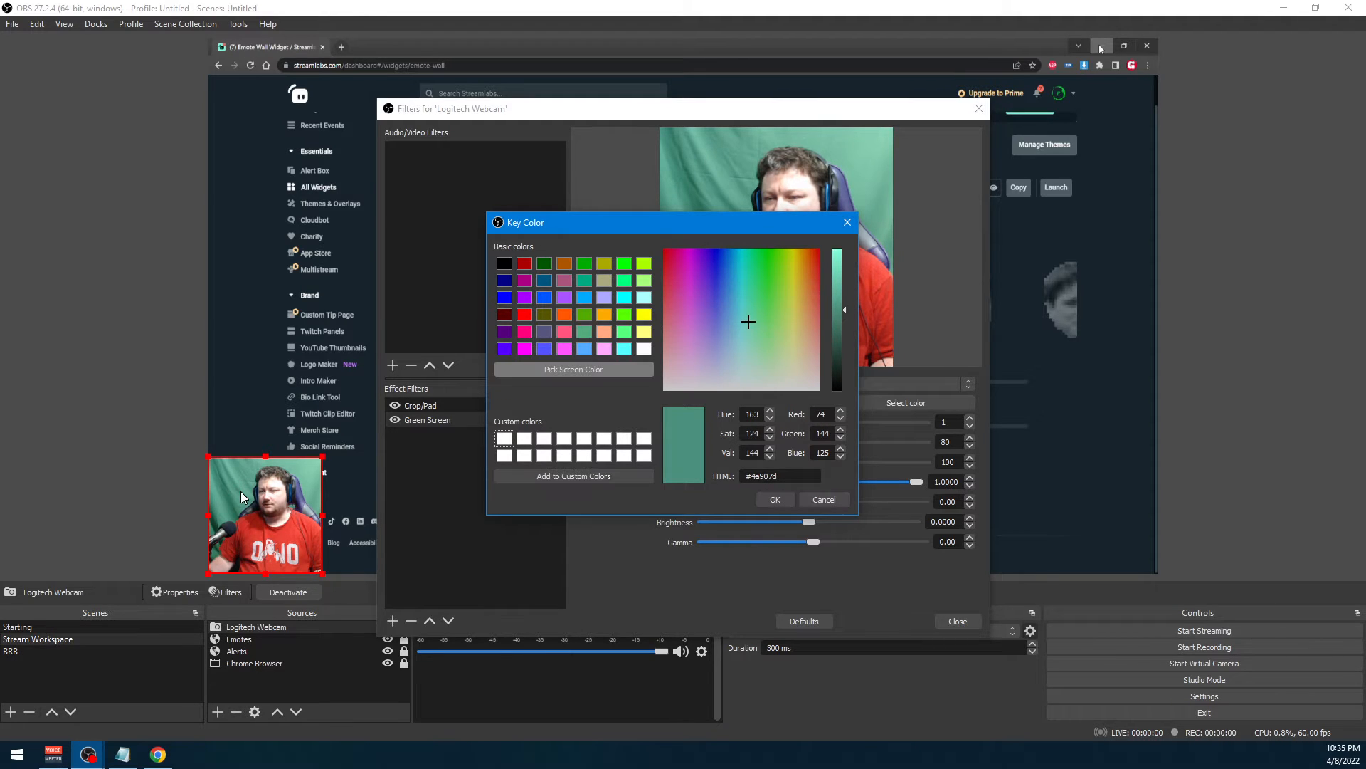
{"action": "left_click", "coordinate": [776, 500]}
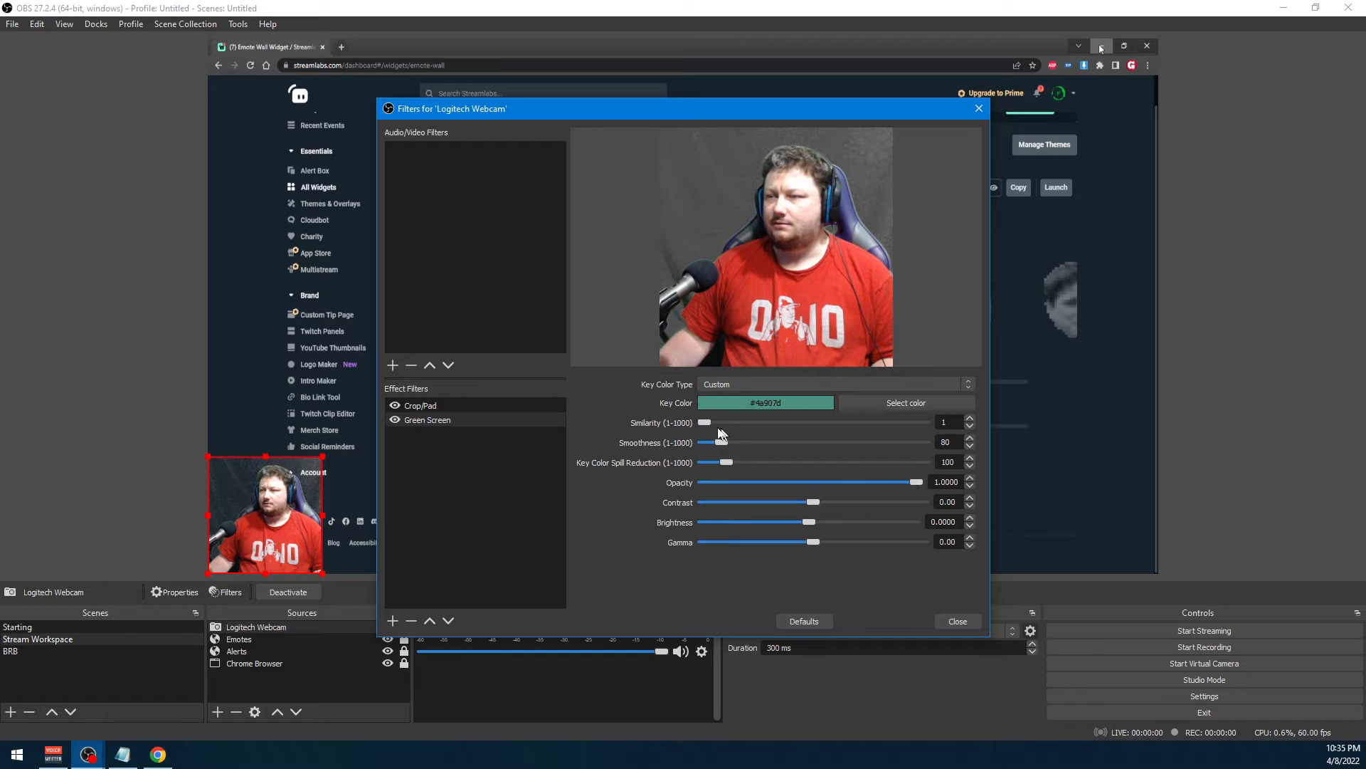
Try Green Screen similarity values of 40, 30, 50 and 60 to compare how the backdrop keys out
{"action": "mouse_move", "coordinate": [716, 425]}
{"action": "left_mouse_down"}
{"action": "mouse_move", "coordinate": [732, 422]}
{"action": "mouse_move", "coordinate": [718, 421]}
{"action": "left_mouse_up"}
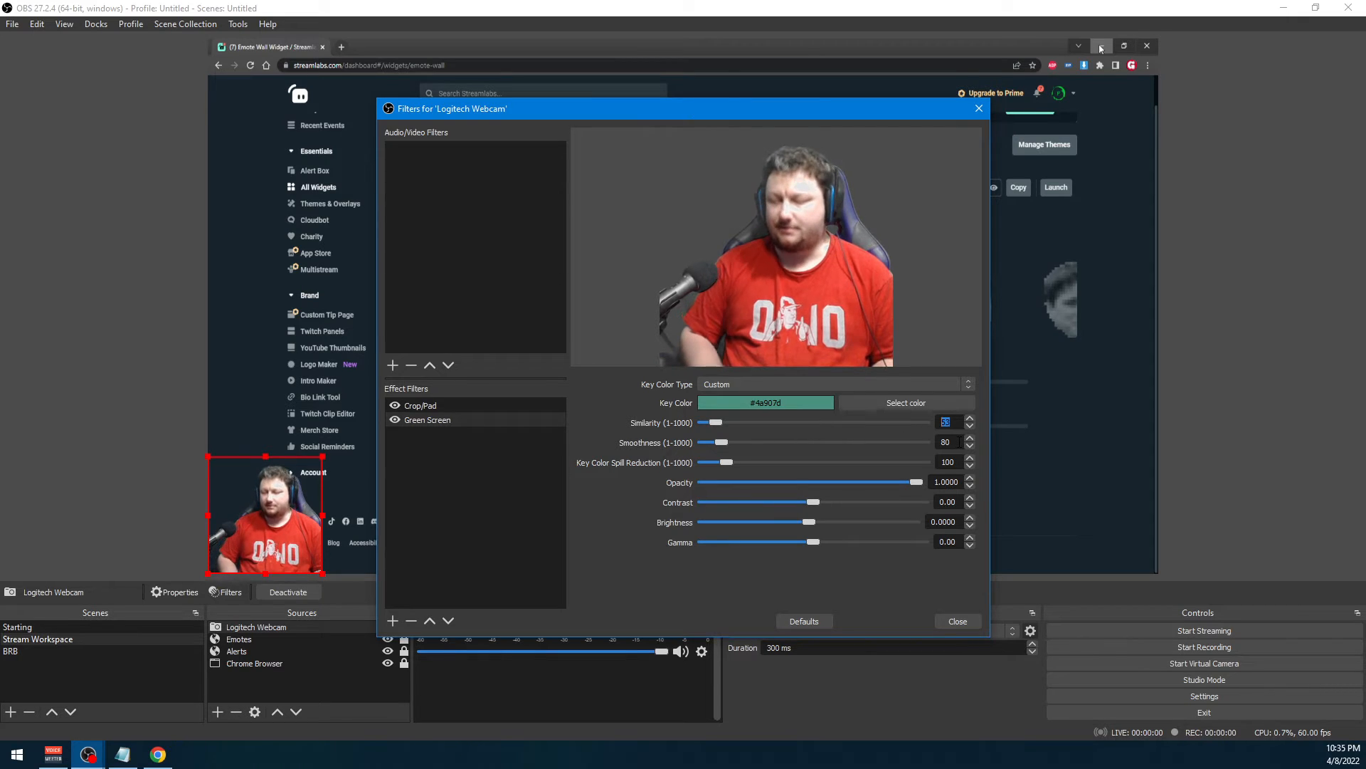
{"action": "type", "text": "40"}
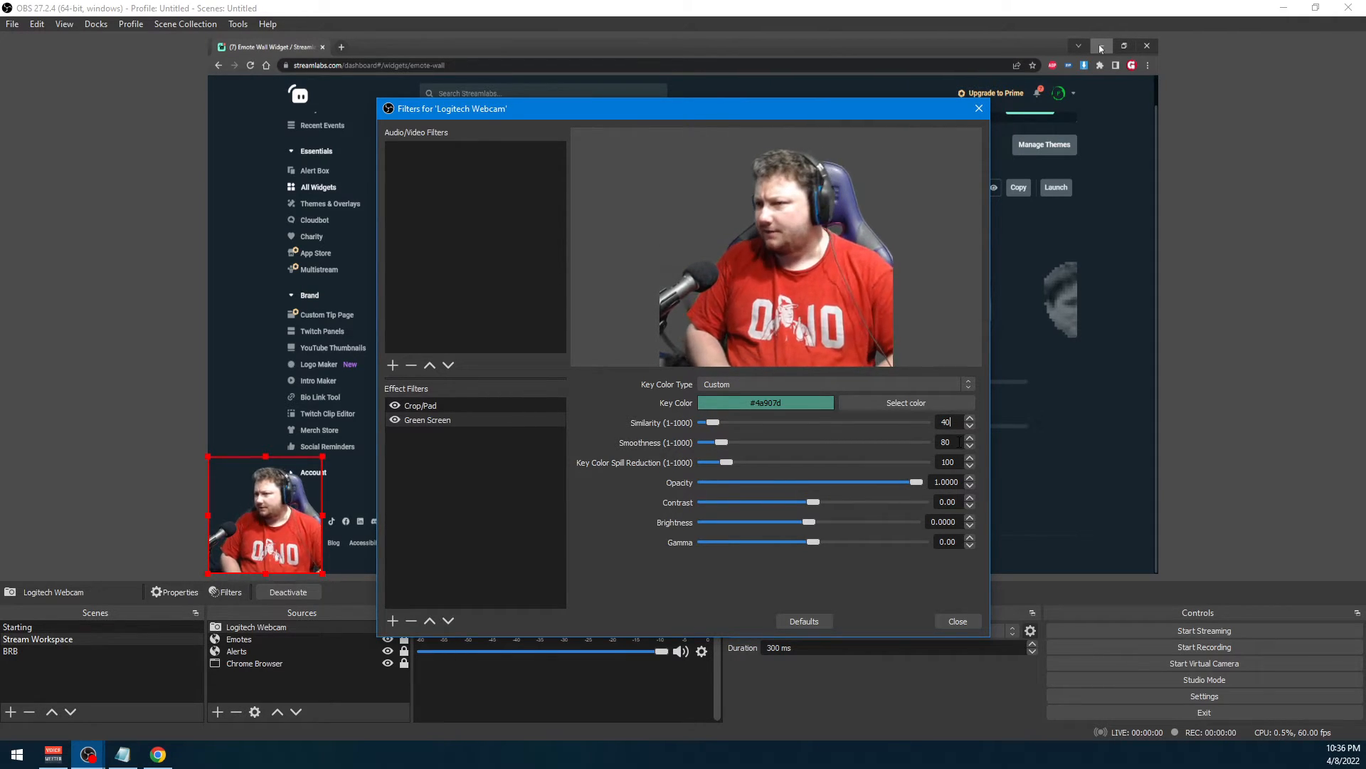
{"action": "key", "text": "BackSpace"}
{"action": "key", "text": "BackSpace"}
{"action": "type", "text": "30"}
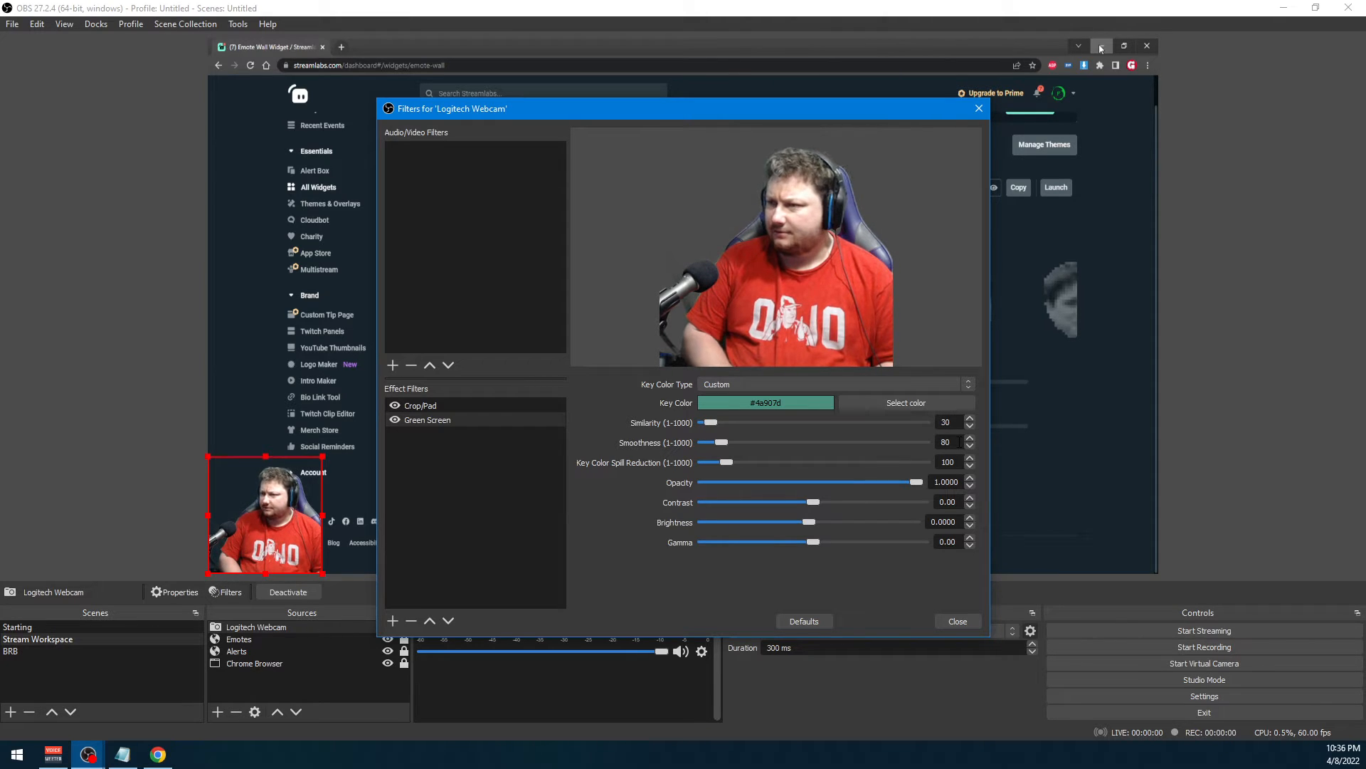
{"action": "key", "text": "BackSpace"}
{"action": "key", "text": "BackSpace"}
{"action": "type", "text": "40"}
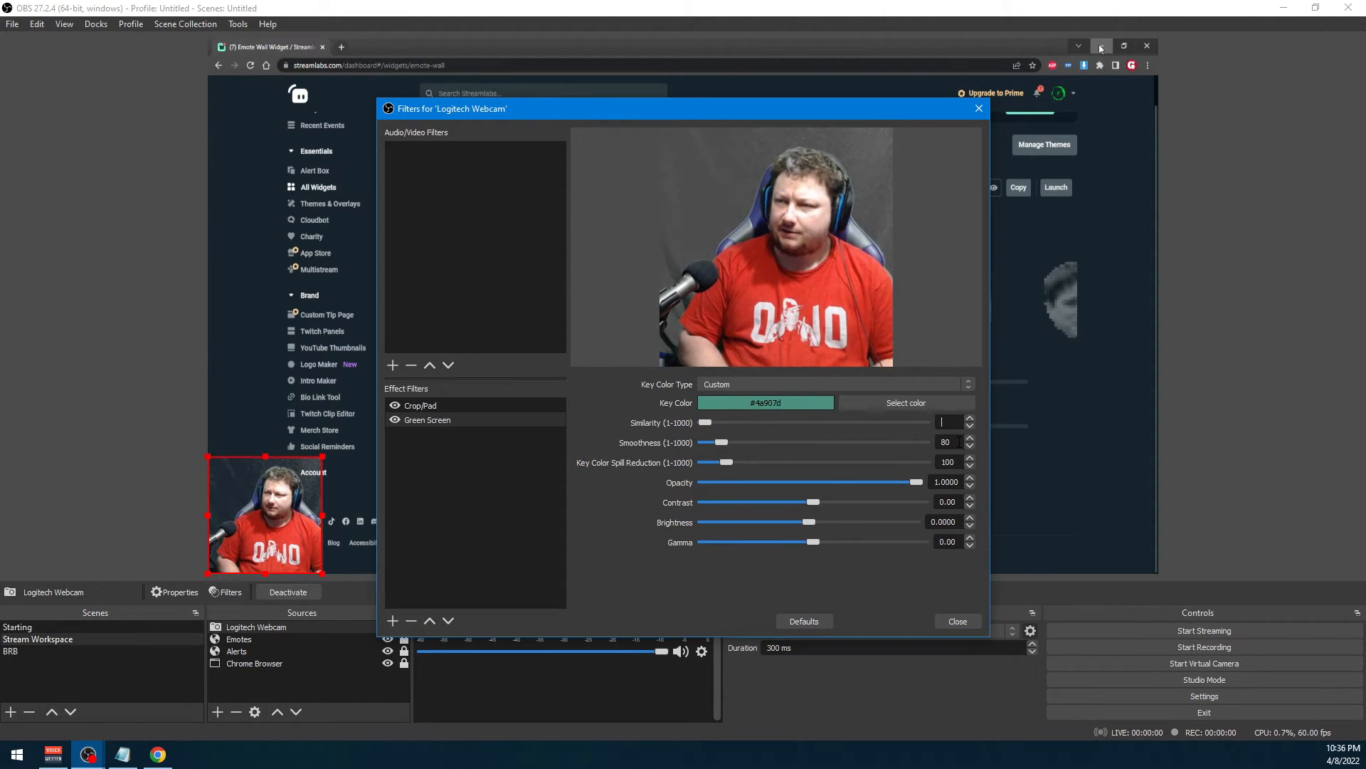
{"action": "key", "text": "BackSpace"}
{"action": "key", "text": "BackSpace"}
{"action": "type", "text": "50"}
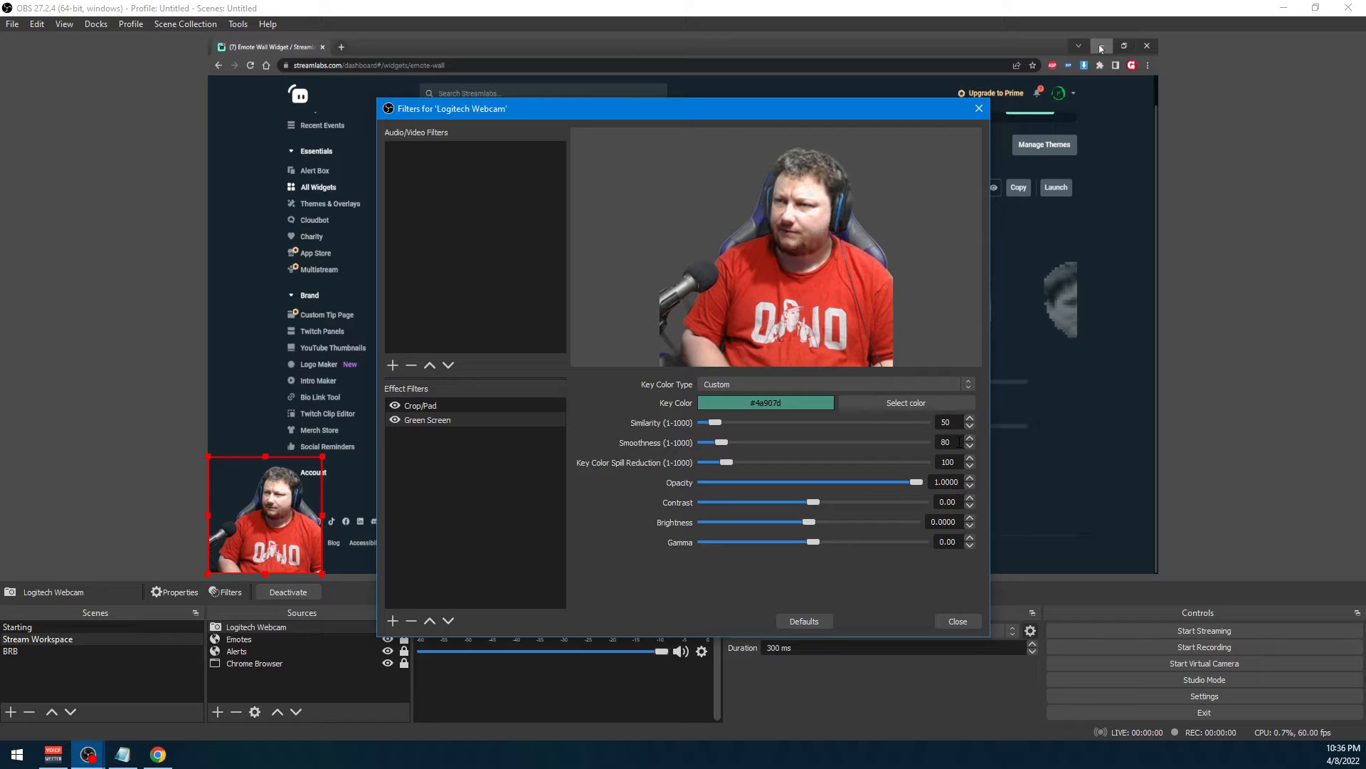
{"action": "key", "text": "BackSpace"}
{"action": "key", "text": "BackSpace"}
{"action": "type", "text": "60"}
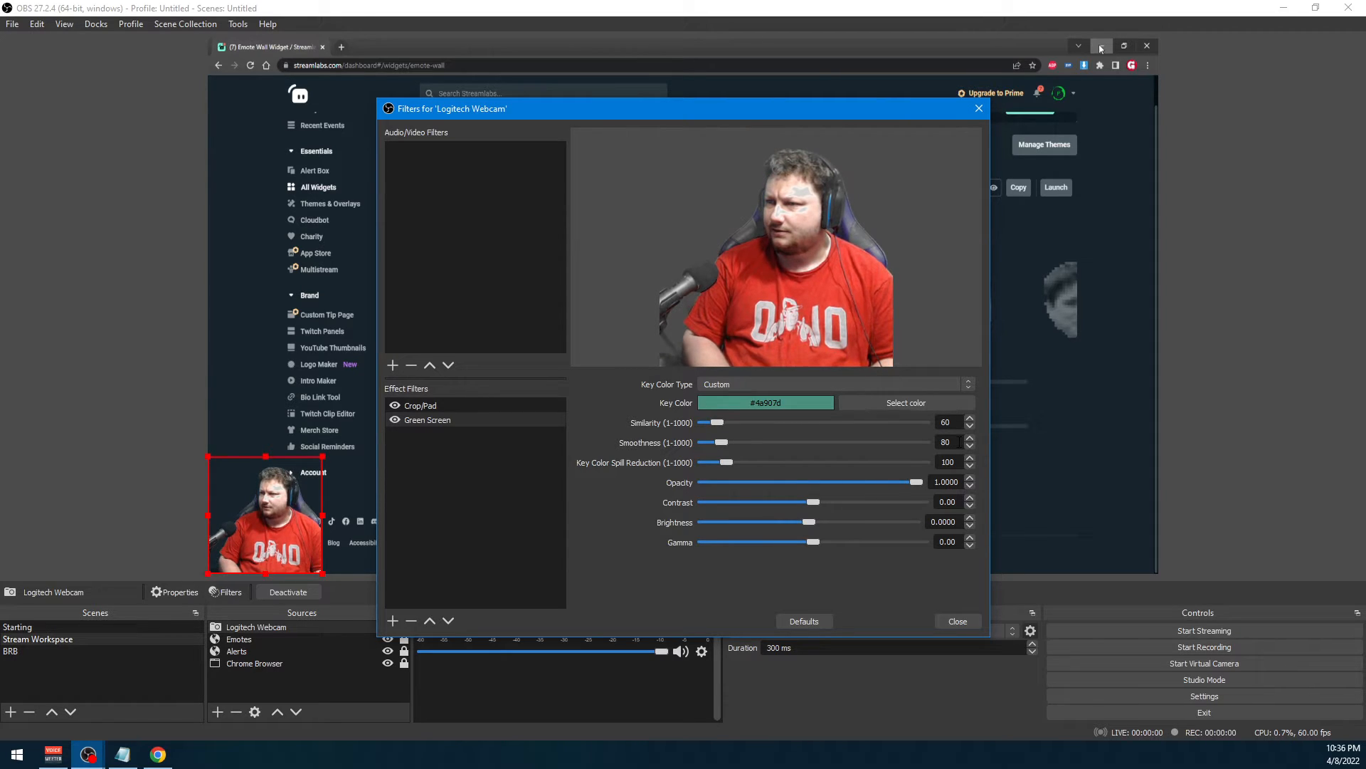
Set the Green Screen filter's similarity to 40, close the webcam filters and deselect the source
{"action": "key", "text": "BackSpace"}
{"action": "key", "text": "BackSpace"}
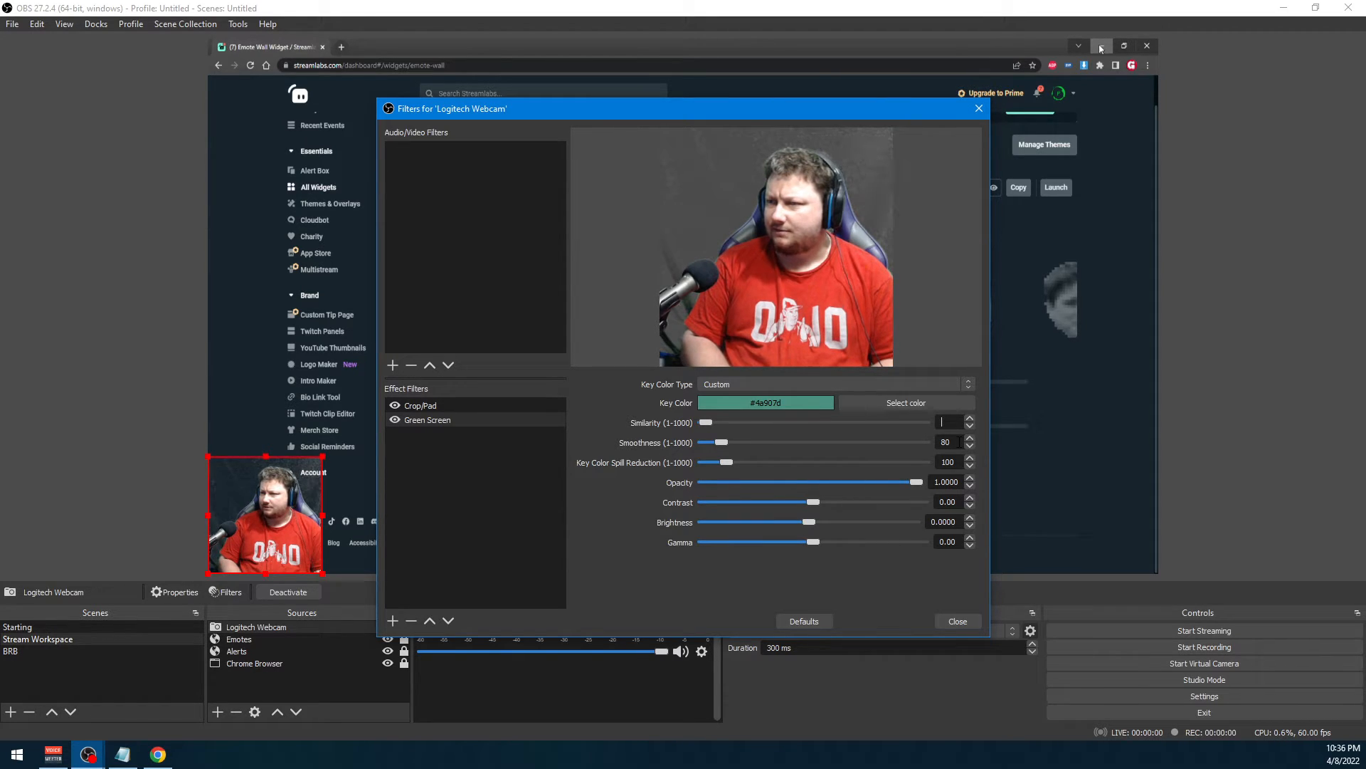
{"action": "type", "text": "50"}
{"action": "key", "text": "BackSpace"}
{"action": "key", "text": "BackSpace"}
{"action": "type", "text": "40"}
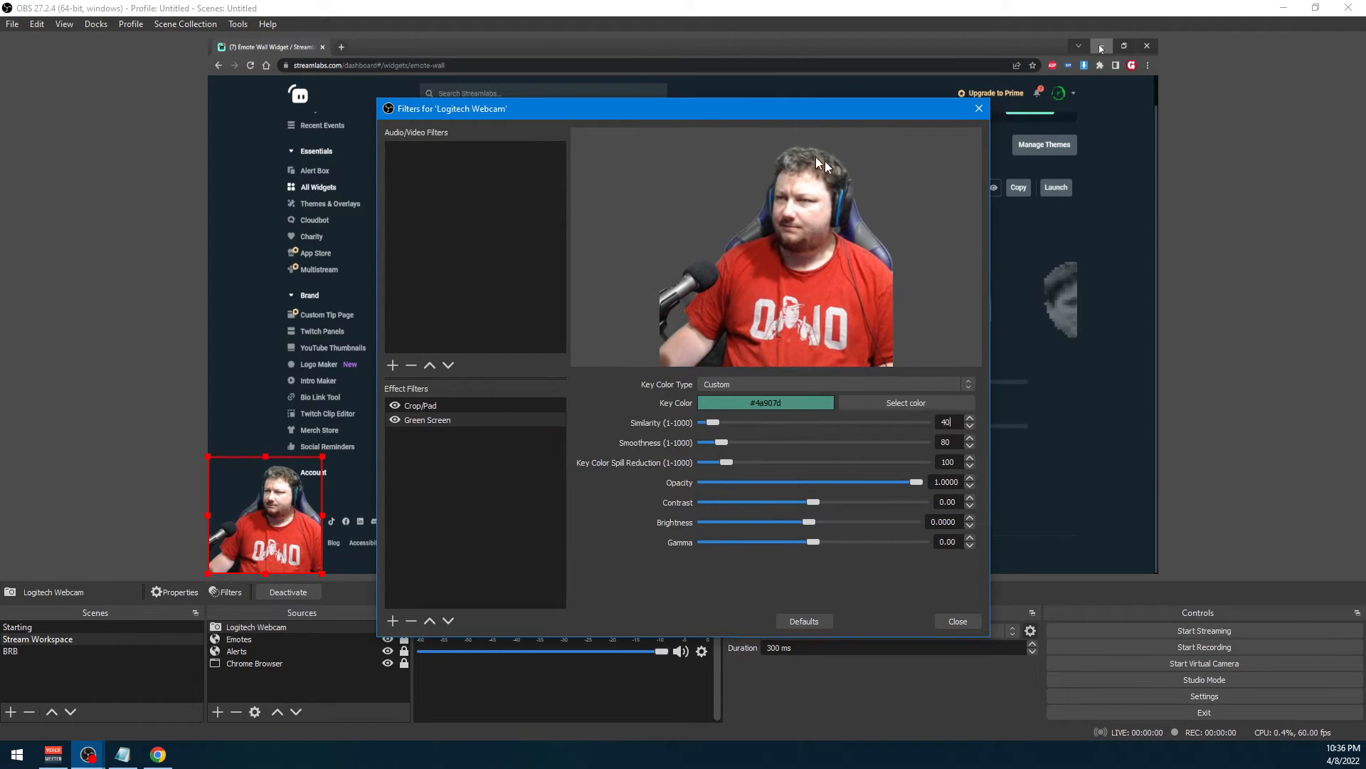
{"action": "left_click_drag", "start_coordinate": [802, 113], "coordinate": [894, 99]}
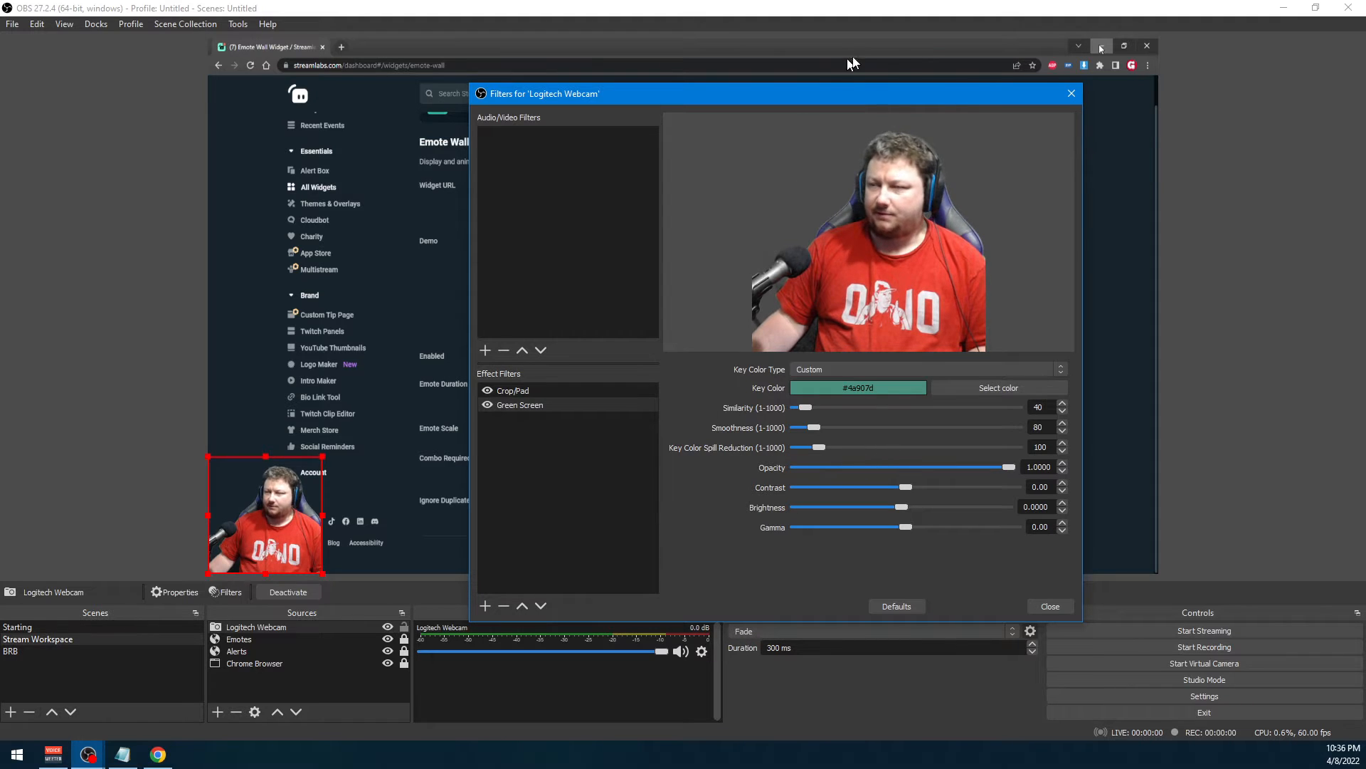
{"action": "left_click_drag", "start_coordinate": [848, 100], "coordinate": [805, 124]}
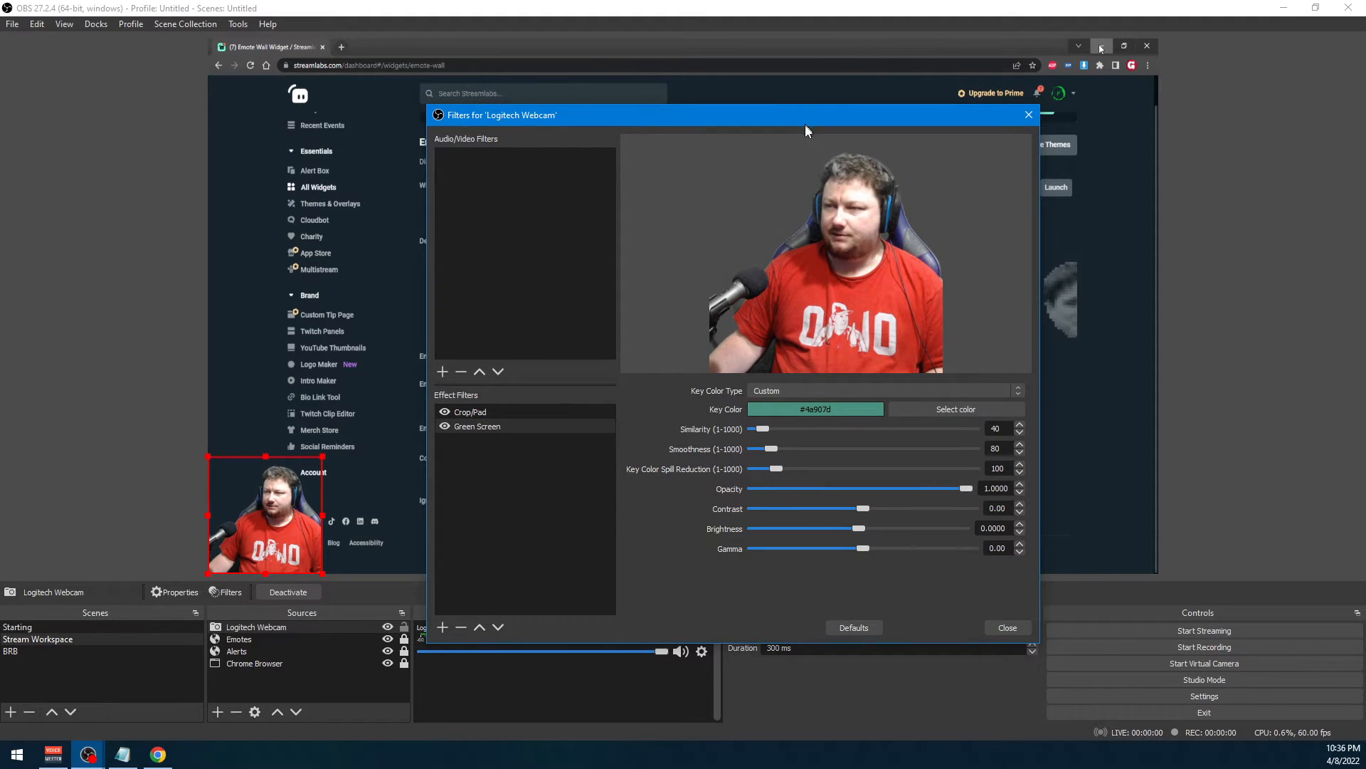
{"action": "left_click", "coordinate": [1008, 628]}
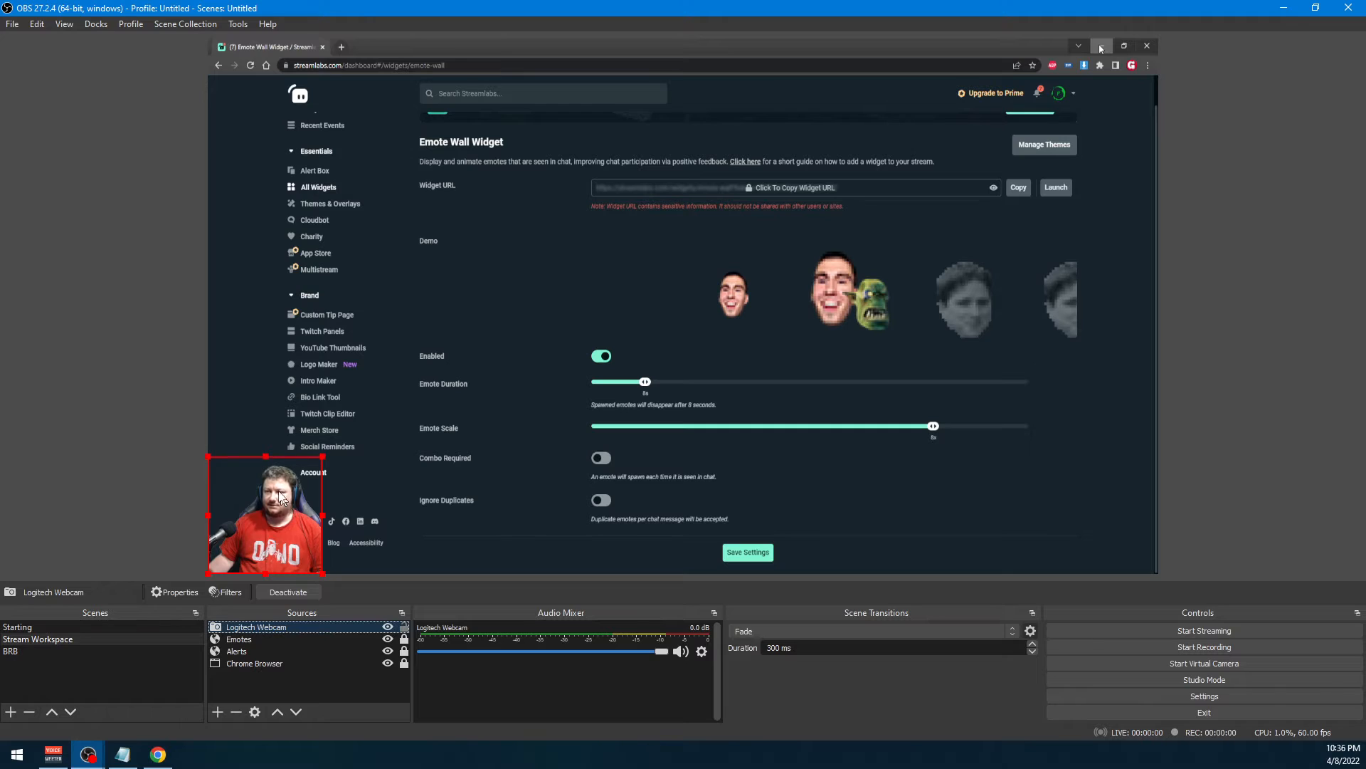
{"action": "left_click", "coordinate": [113, 463]}
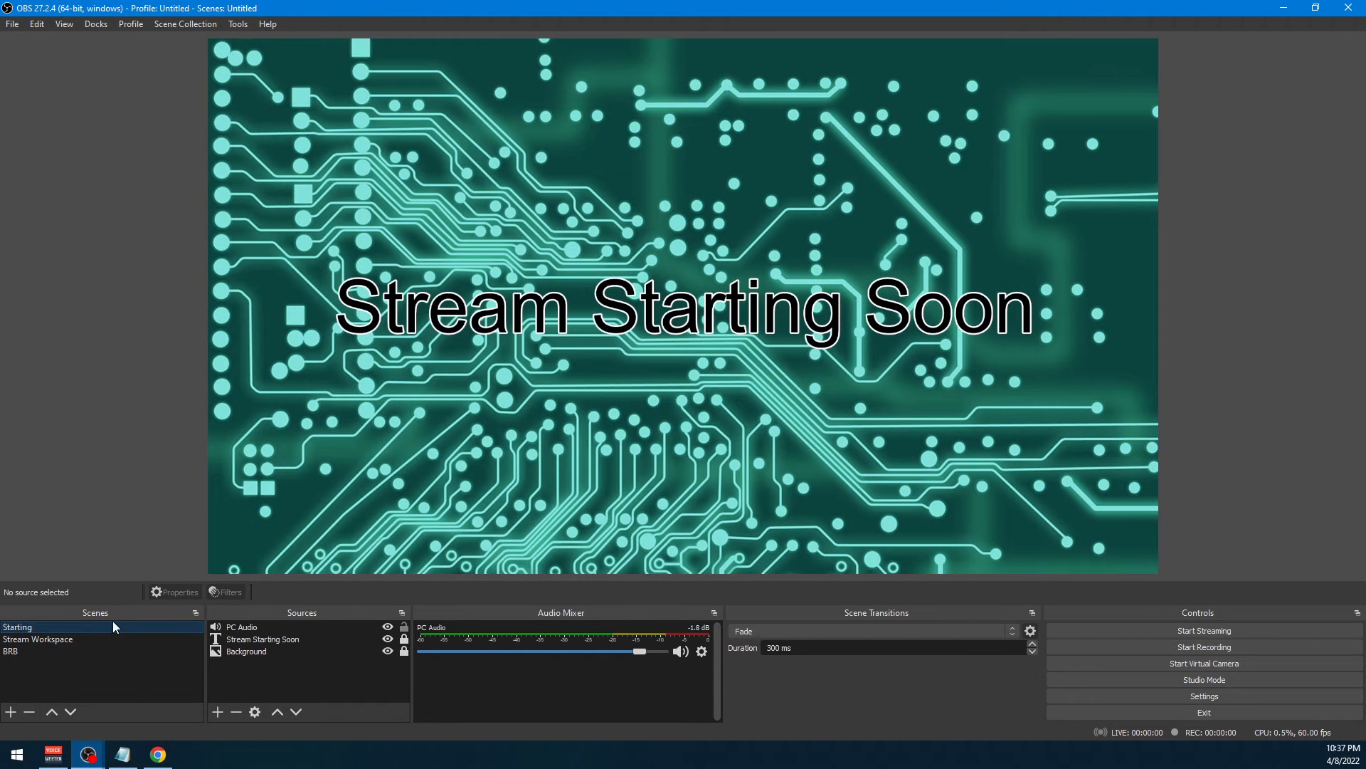
Switch between the Starting and Stream Workspace scenes, ending on Stream Workspace, and restore the Chrome window so its capture displays
{"action": "left_click", "coordinate": [69, 640]}
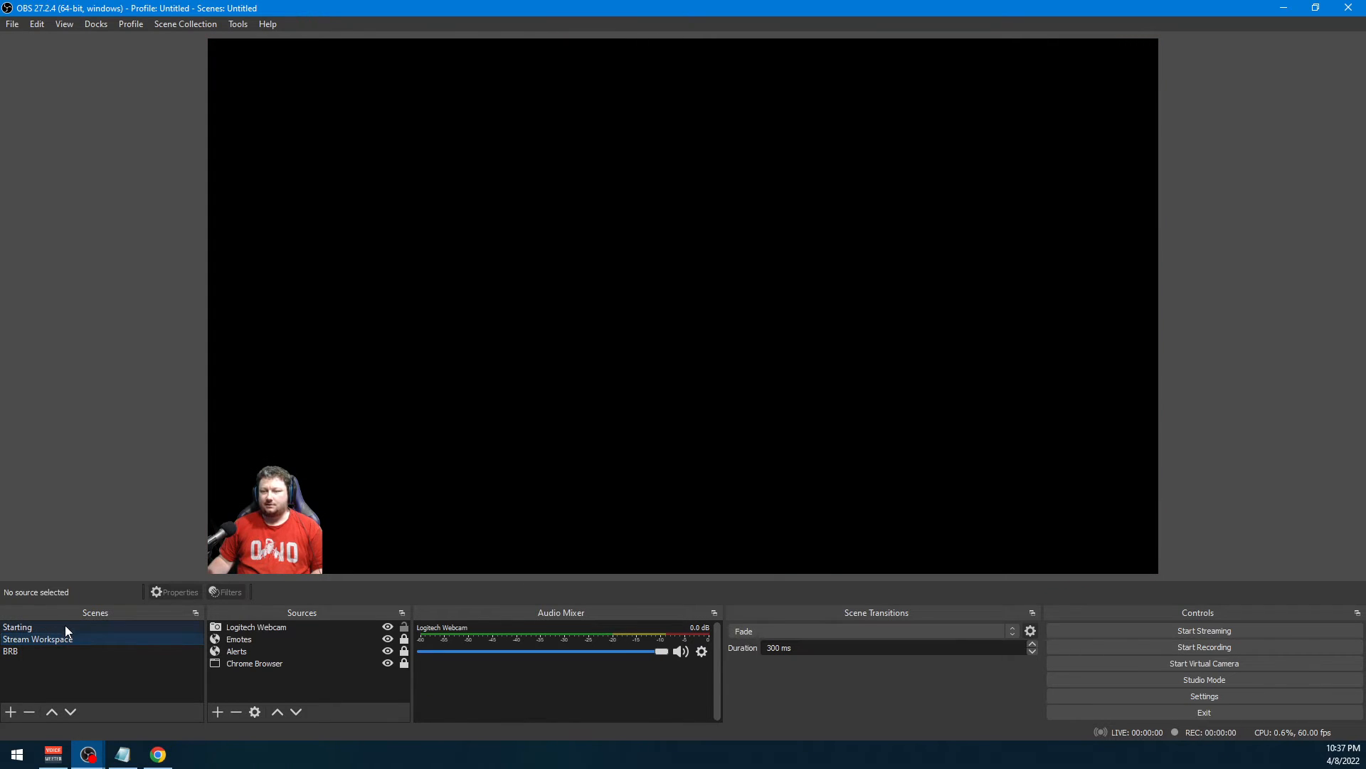
{"action": "left_click", "coordinate": [61, 627]}
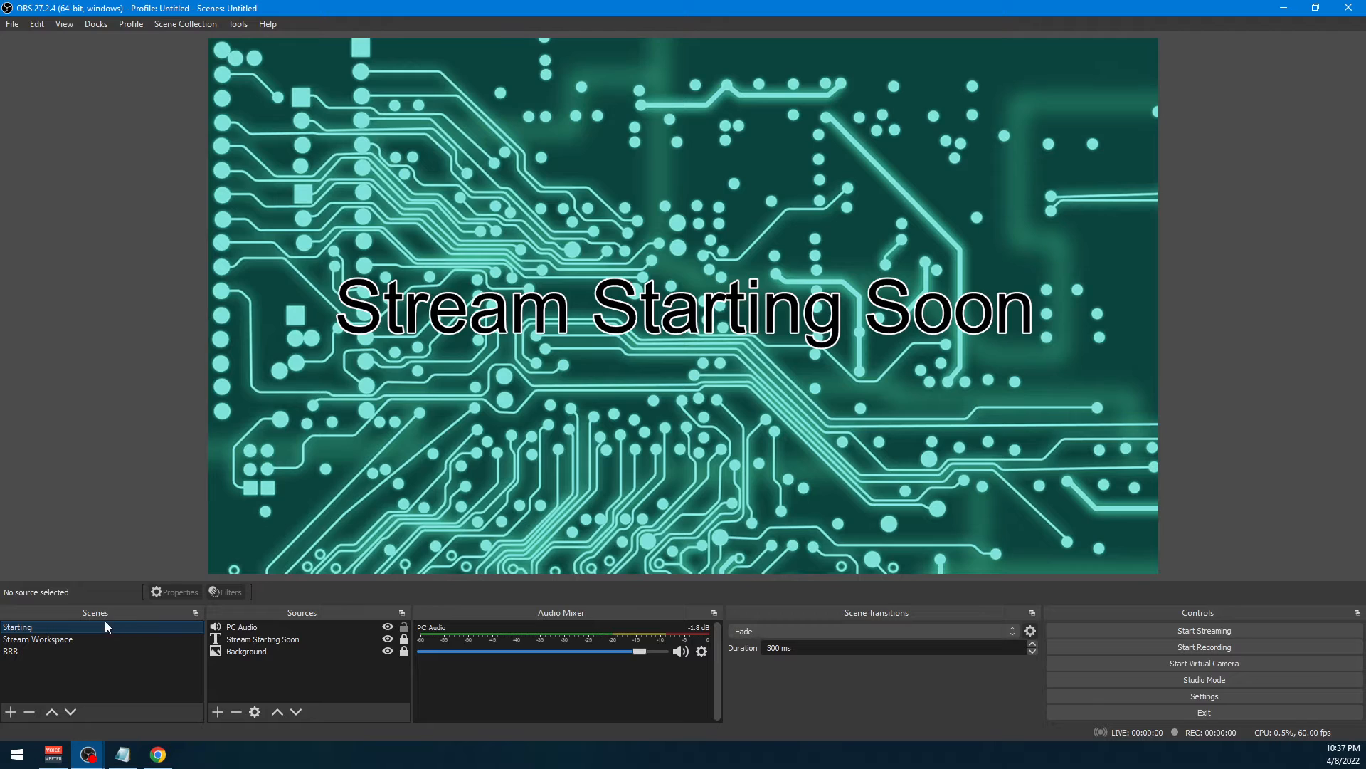
{"action": "left_click", "coordinate": [48, 640]}
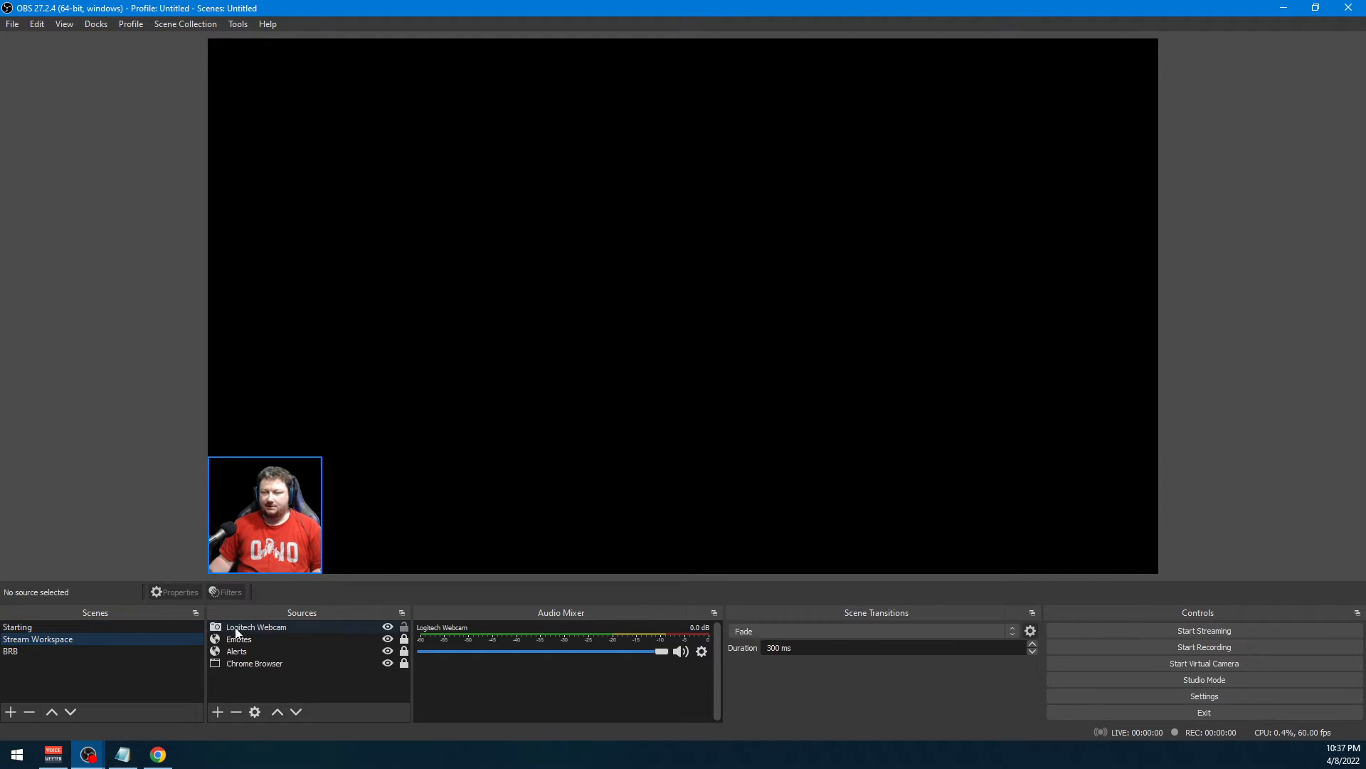
{"action": "key", "text": "alt+Tab"}
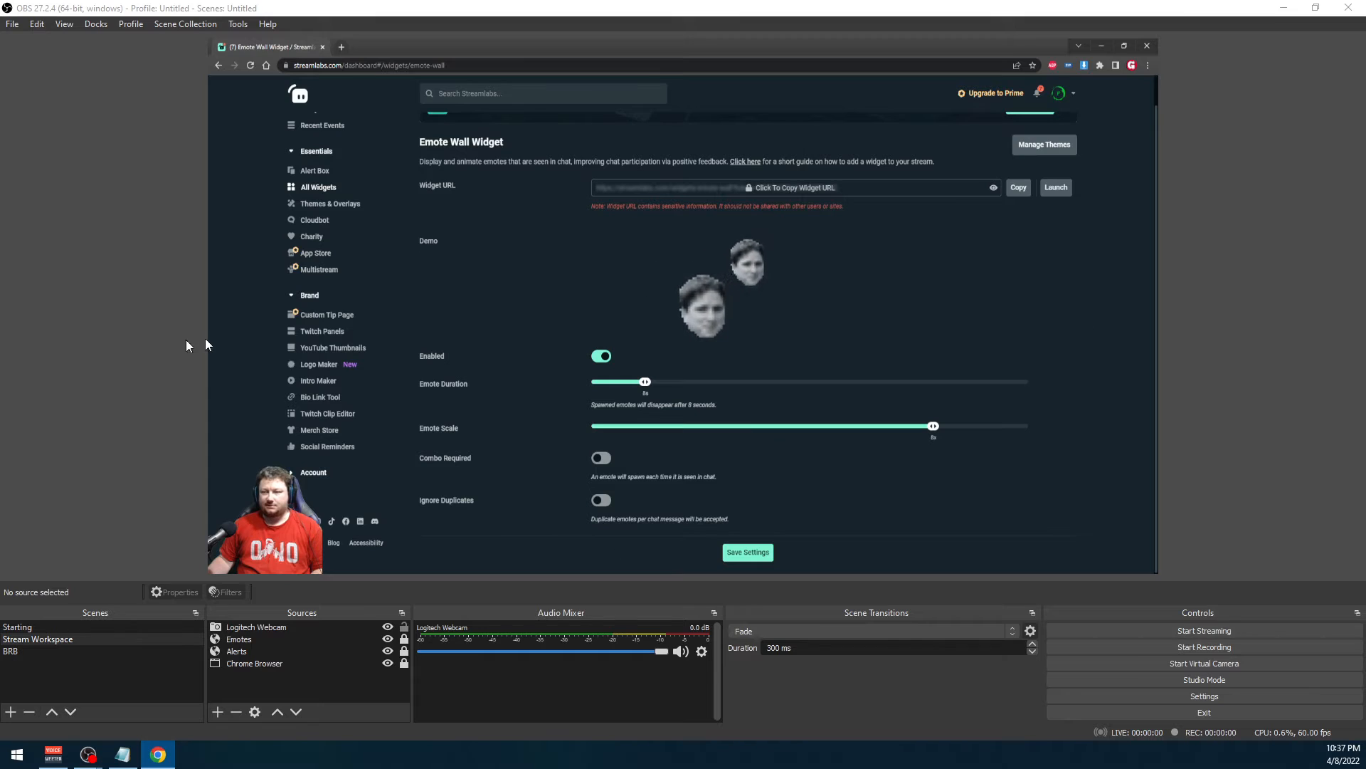
Move the Emotes and Alerts sources above Logitech Webcam in Stream Workspace, and test dragging the unlocked webcam on the canvas
{"action": "left_click", "coordinate": [301, 680]}
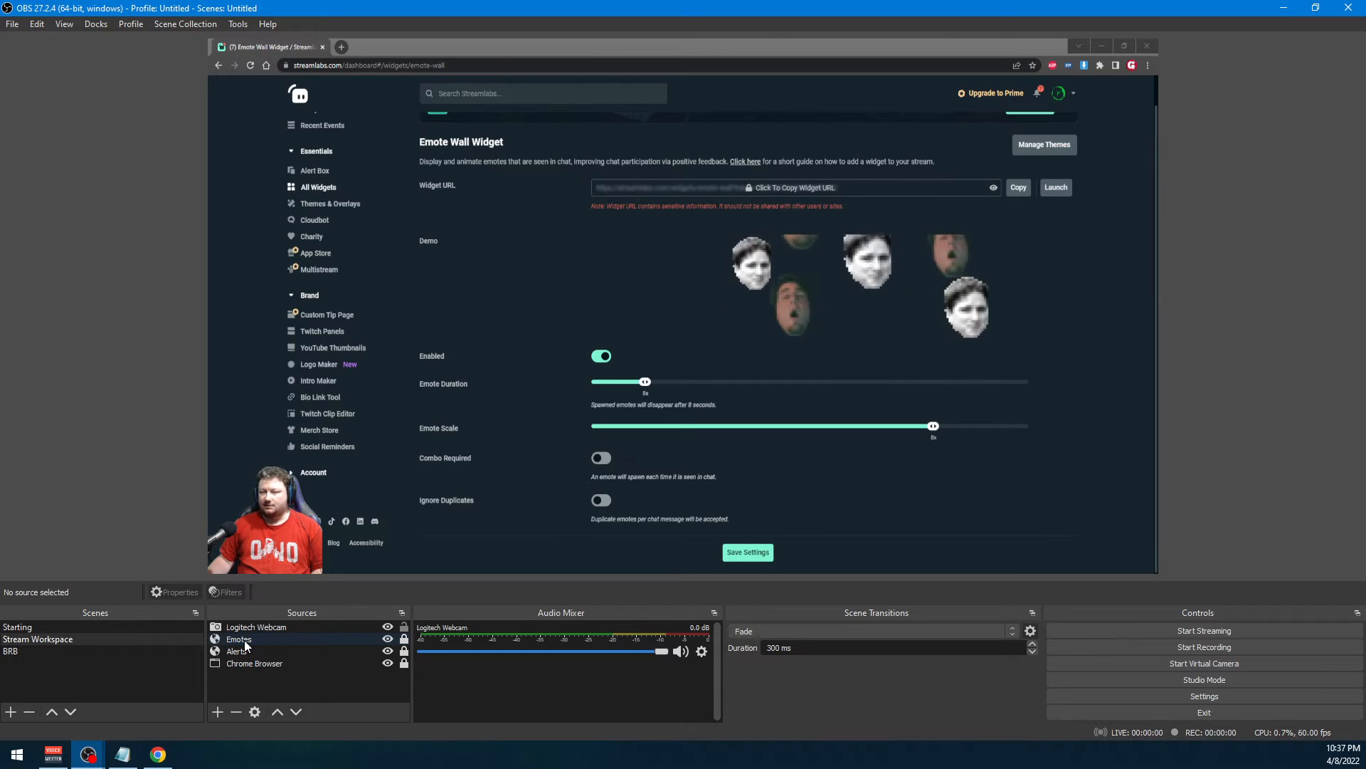
{"action": "mouse_move", "coordinate": [249, 641]}
{"action": "left_mouse_down"}
{"action": "mouse_move", "coordinate": [256, 624]}
{"action": "mouse_move", "coordinate": [236, 639]}
{"action": "left_mouse_up"}
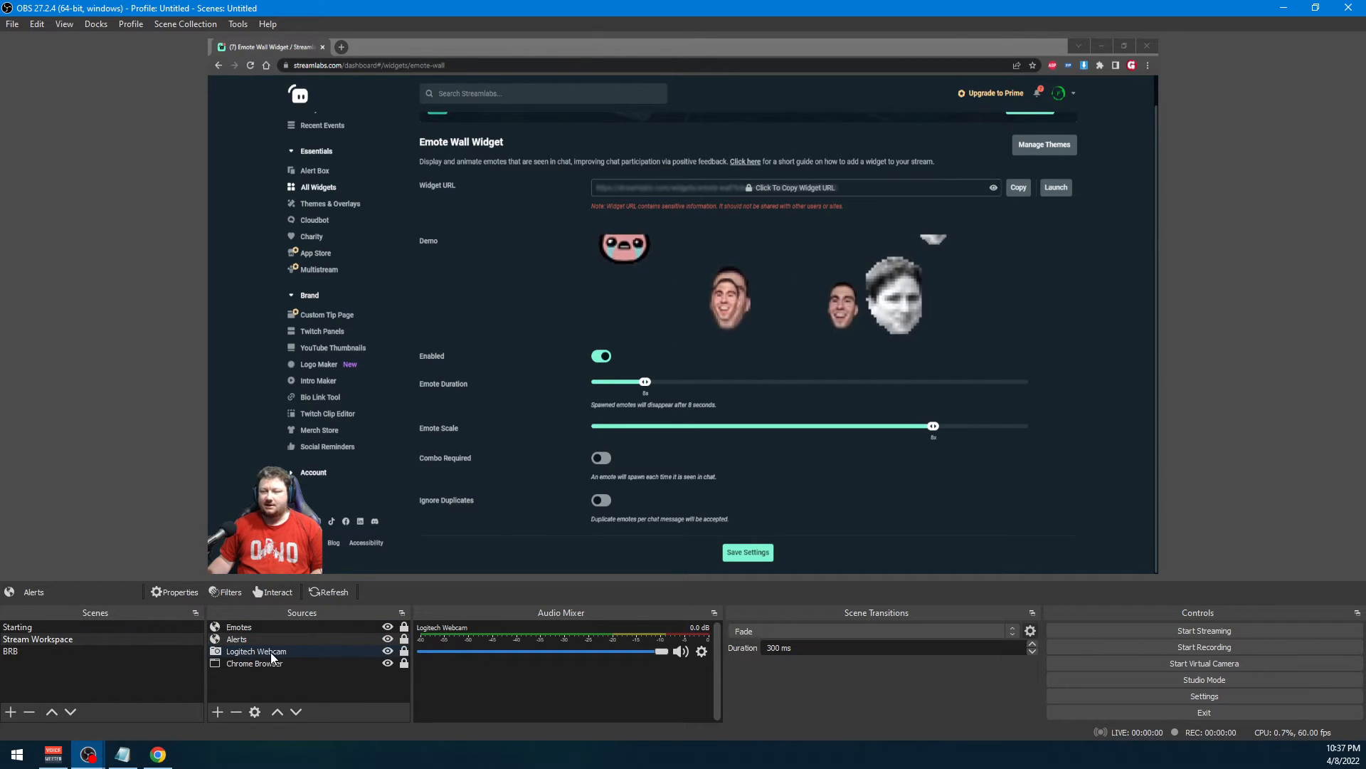
{"action": "left_click", "coordinate": [403, 651]}
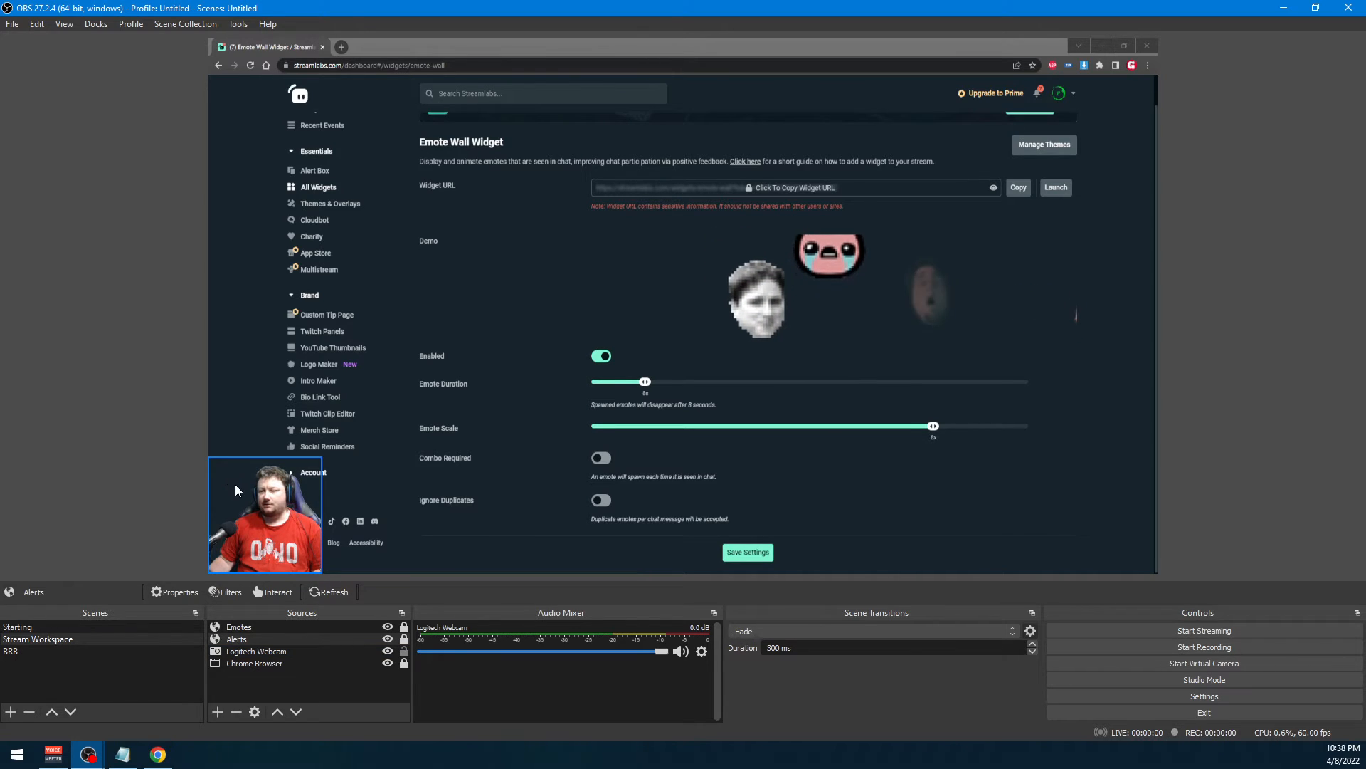
{"action": "left_click", "coordinate": [259, 504]}
{"action": "left_click_drag", "start_coordinate": [258, 501], "coordinate": [294, 491]}
{"action": "left_click", "coordinate": [190, 459]}
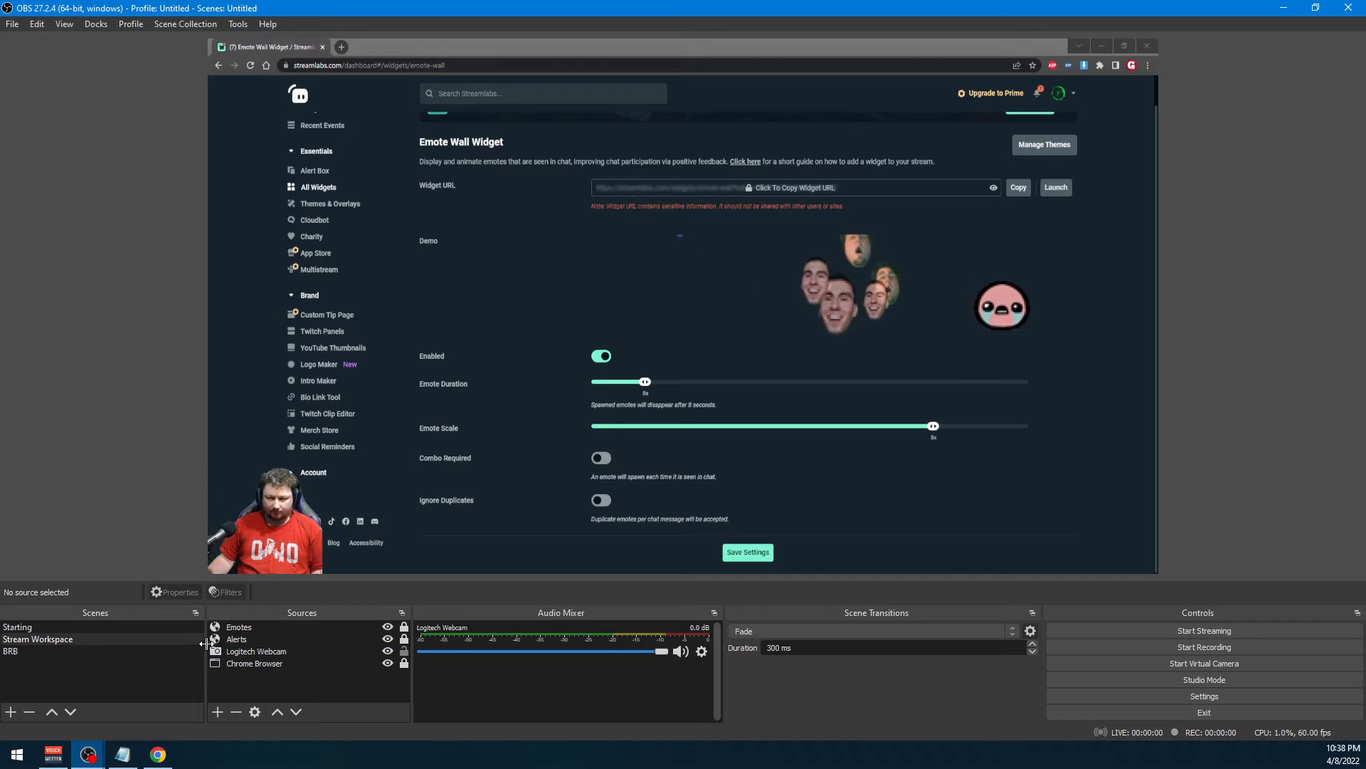
Add a new Image source named "BRB Screen" to the BRB scene
{"action": "left_click", "coordinate": [24, 653]}
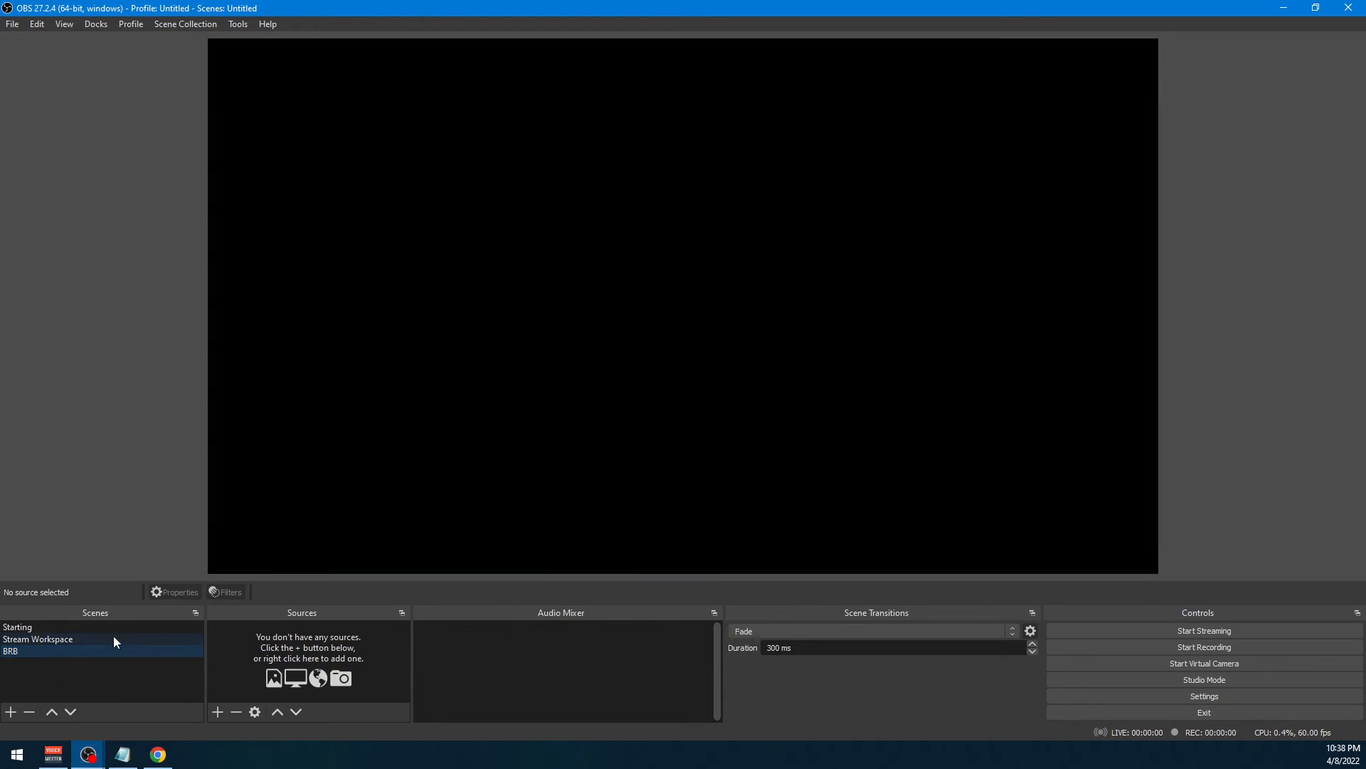
{"action": "right_click", "coordinate": [313, 651]}
{"action": "mouse_move", "coordinate": [330, 662]}
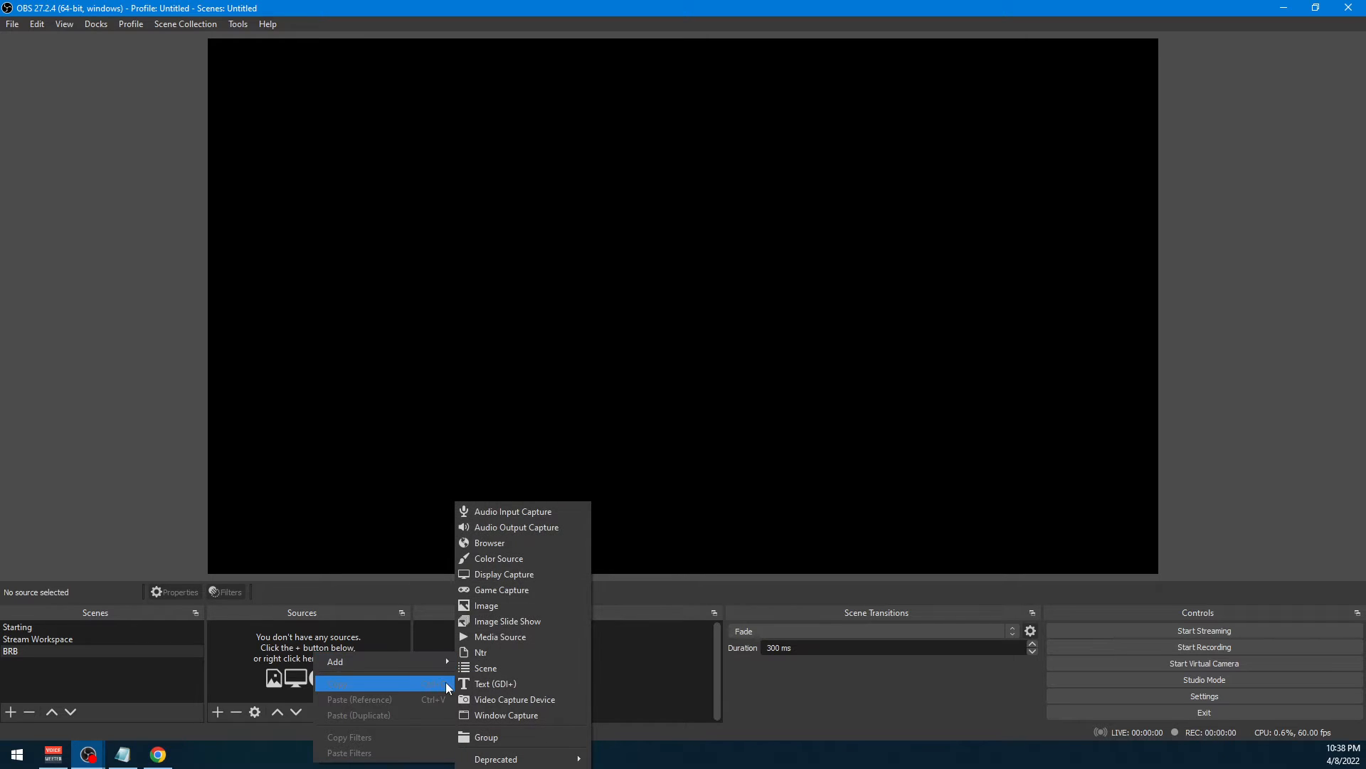
{"action": "left_click", "coordinate": [486, 606]}
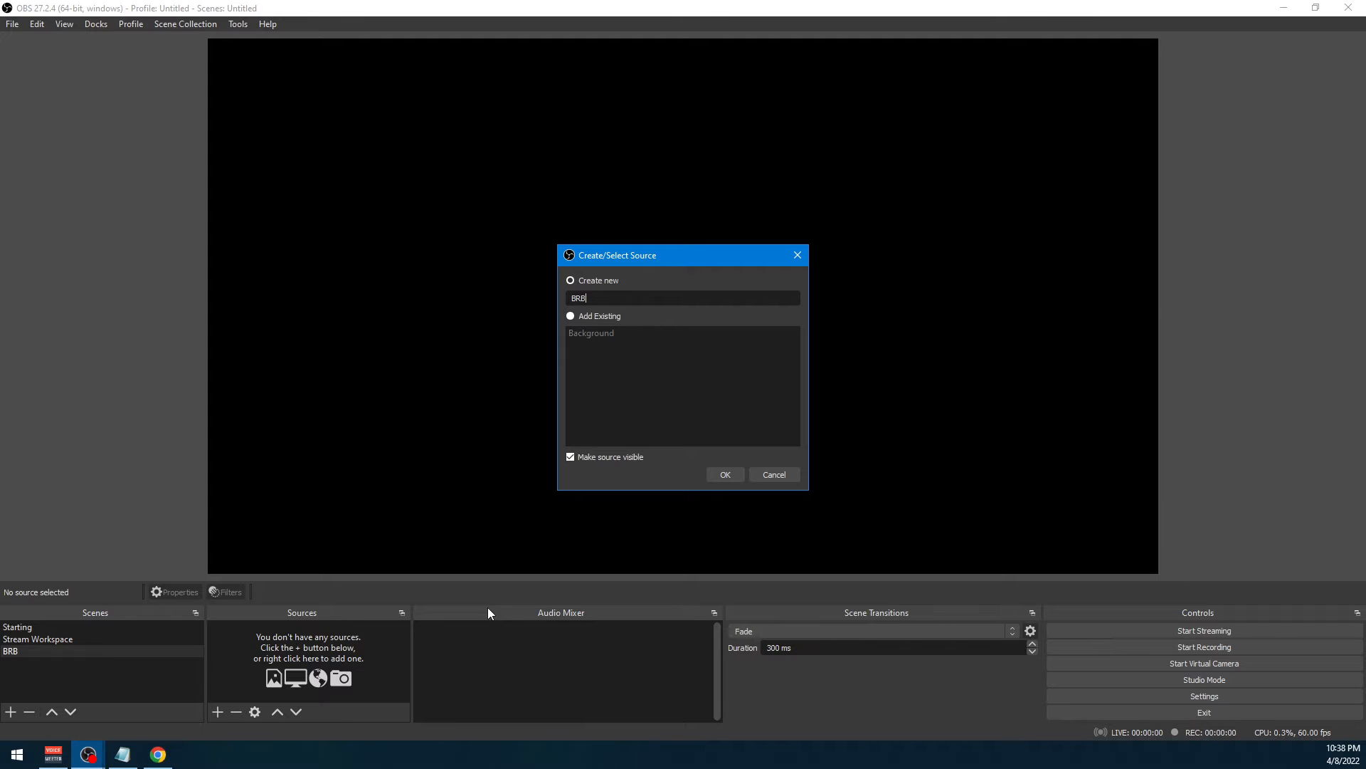
{"action": "key", "text": "Return"}
{"action": "left_click", "coordinate": [734, 395]}
{"action": "type", "text": "Screen"}
{"action": "key", "text": "Return"}
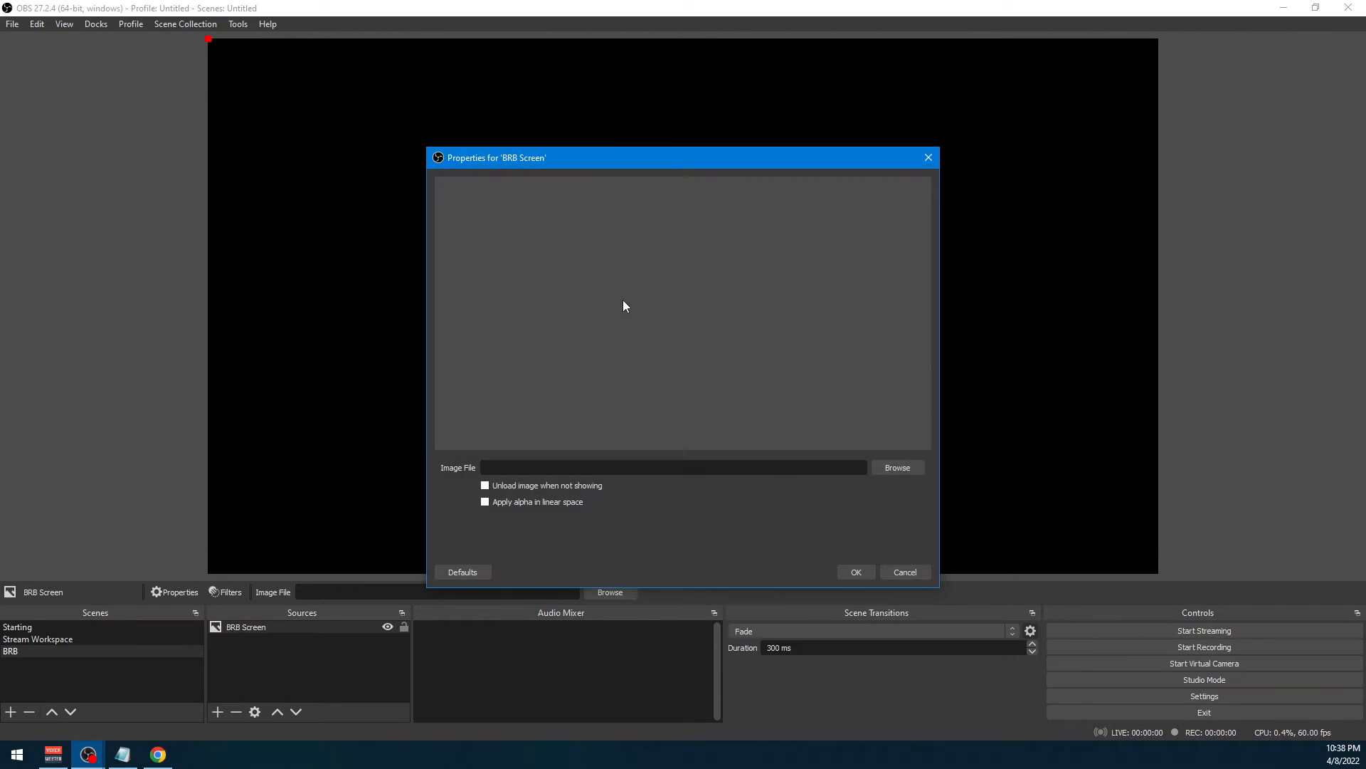
Load the BRB Game Frame image from the OBS Images folder into the BRB Screen source and accept its properties
{"action": "left_click", "coordinate": [886, 465]}
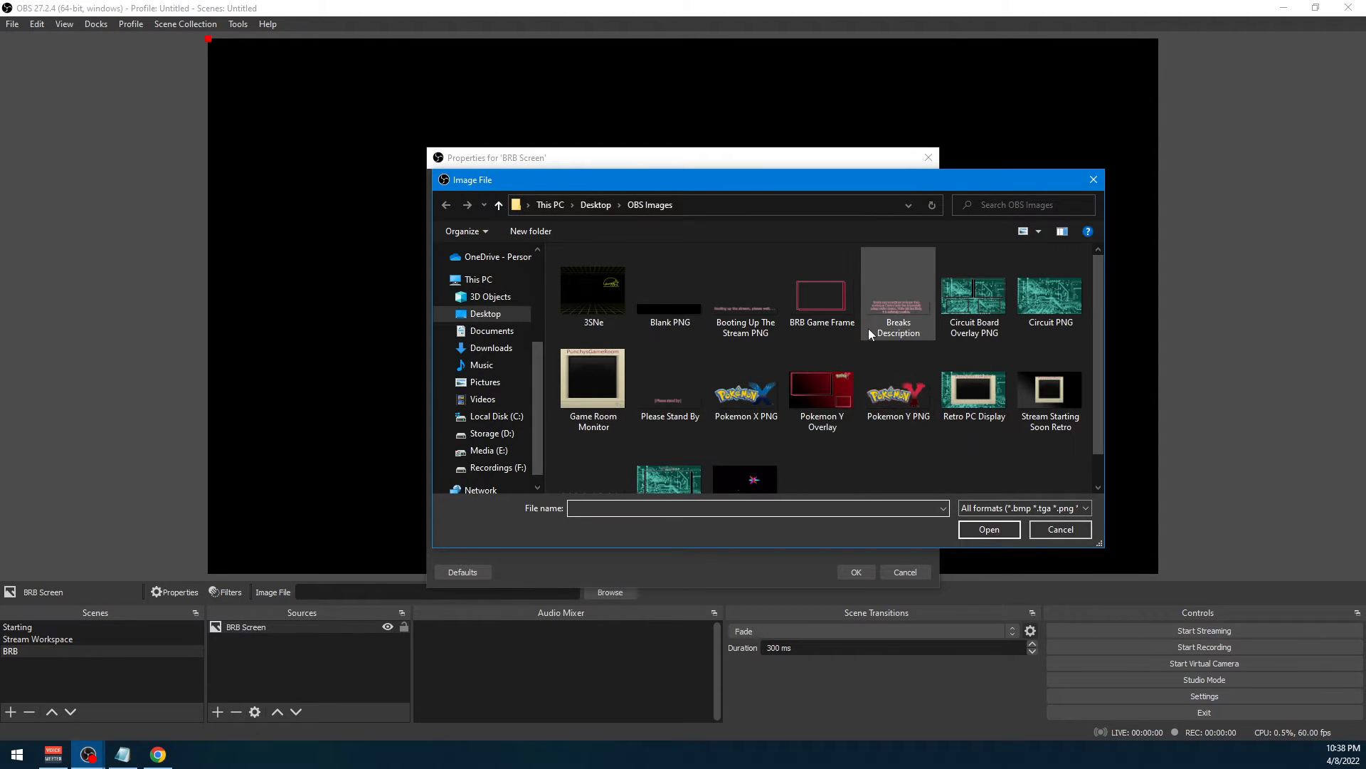
{"action": "scroll", "coordinate": [932, 346], "scroll_direction": "down", "scroll_amount": 1}
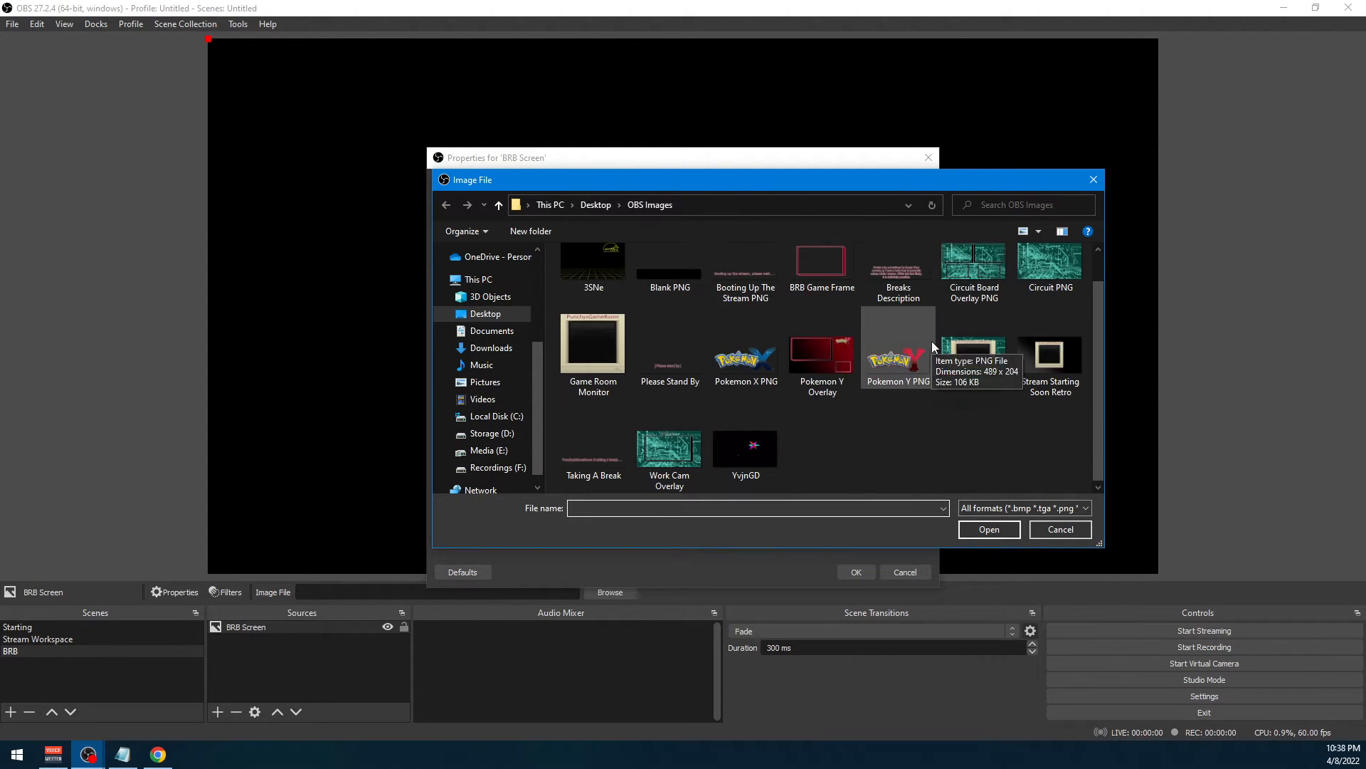
{"action": "scroll", "coordinate": [868, 396], "scroll_direction": "up", "scroll_amount": 1}
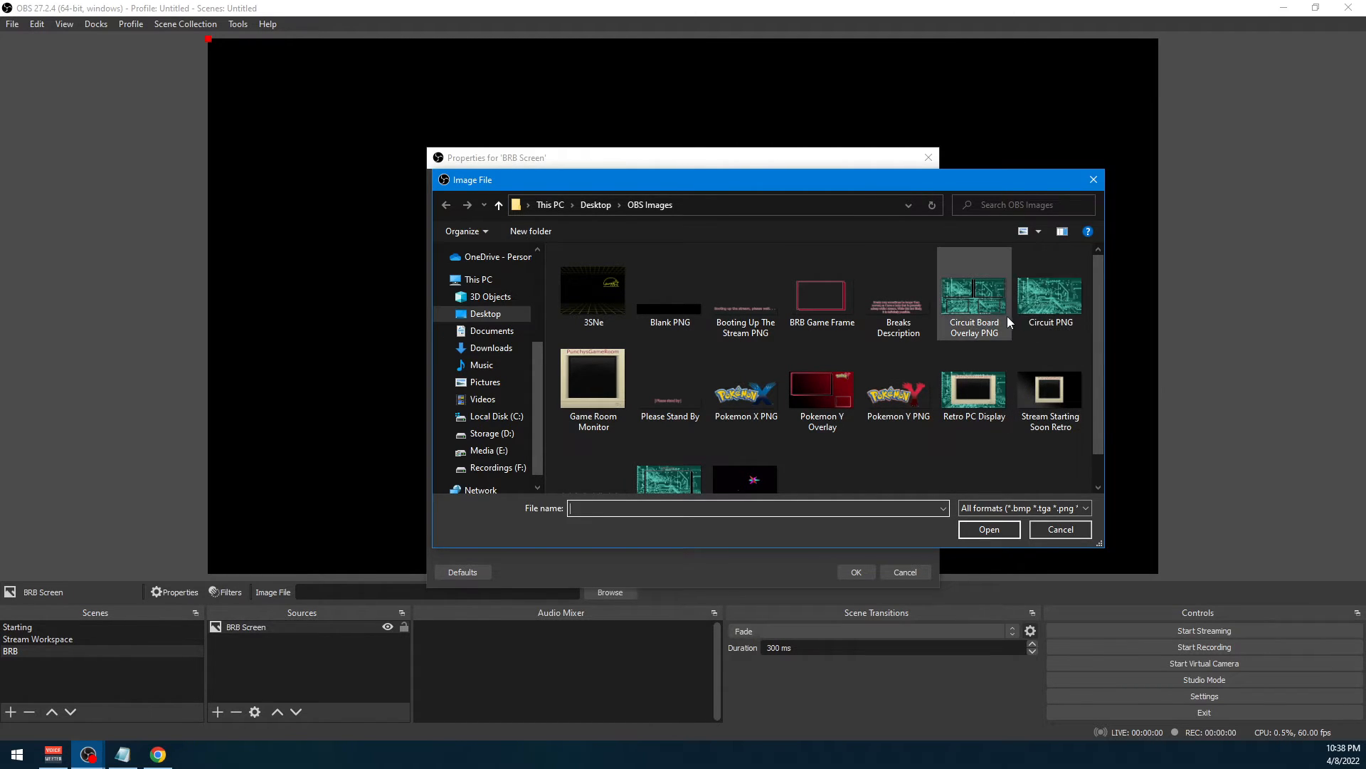
{"action": "scroll", "coordinate": [718, 343], "scroll_direction": "down", "scroll_amount": 1}
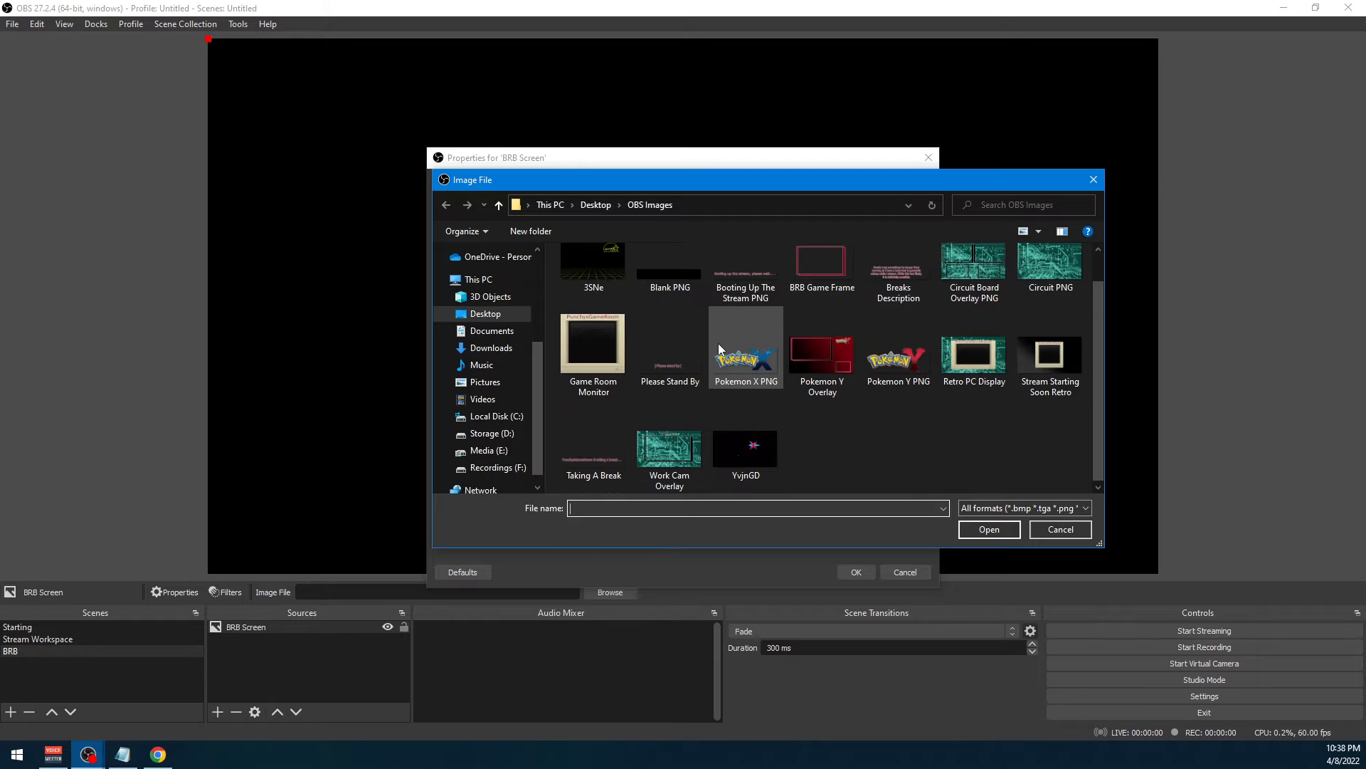
{"action": "scroll", "coordinate": [816, 299], "scroll_direction": "up", "scroll_amount": 1}
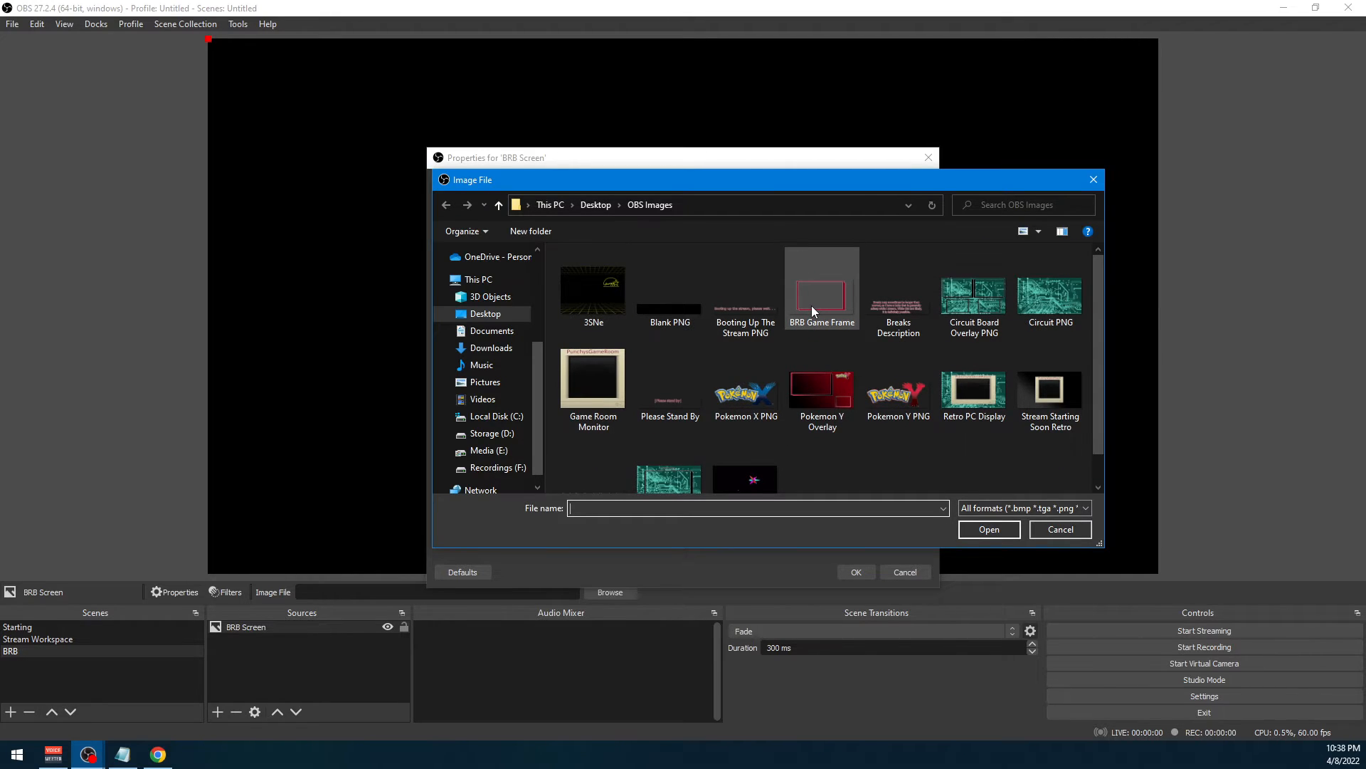
{"action": "left_click", "coordinate": [830, 306]}
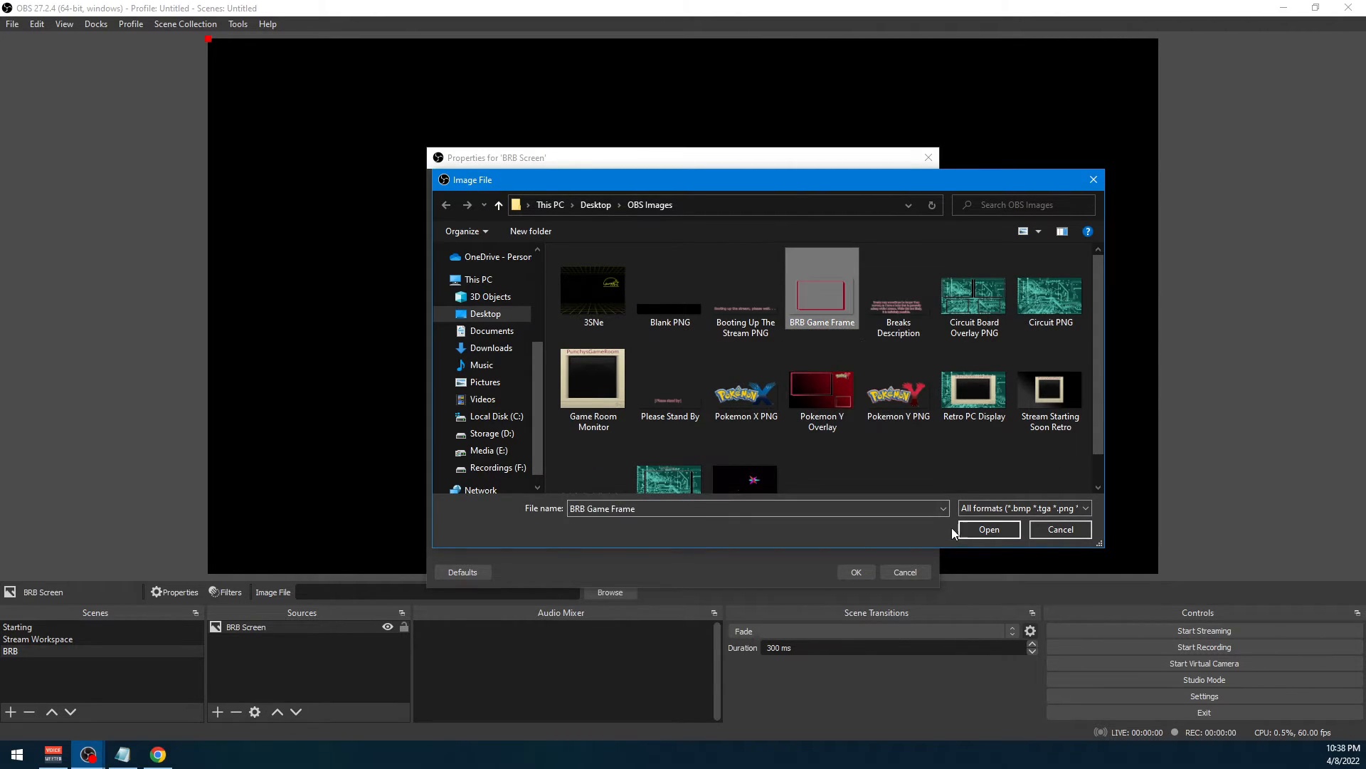
{"action": "left_click", "coordinate": [989, 529]}
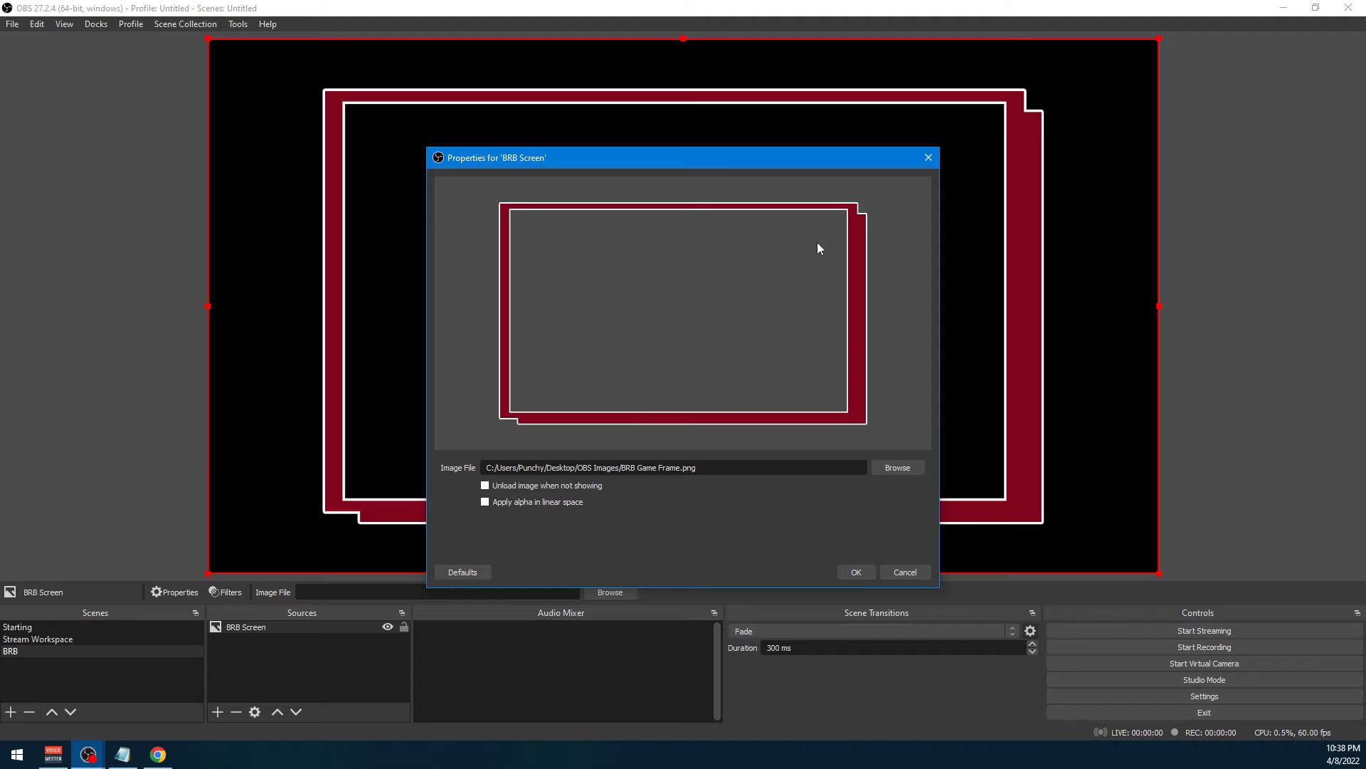
{"action": "left_click", "coordinate": [856, 573]}
Shrink the BRB Screen frame image to well under half size, place it in the canvas's upper-right area and deselect it
{"action": "left_click", "coordinate": [330, 117]}
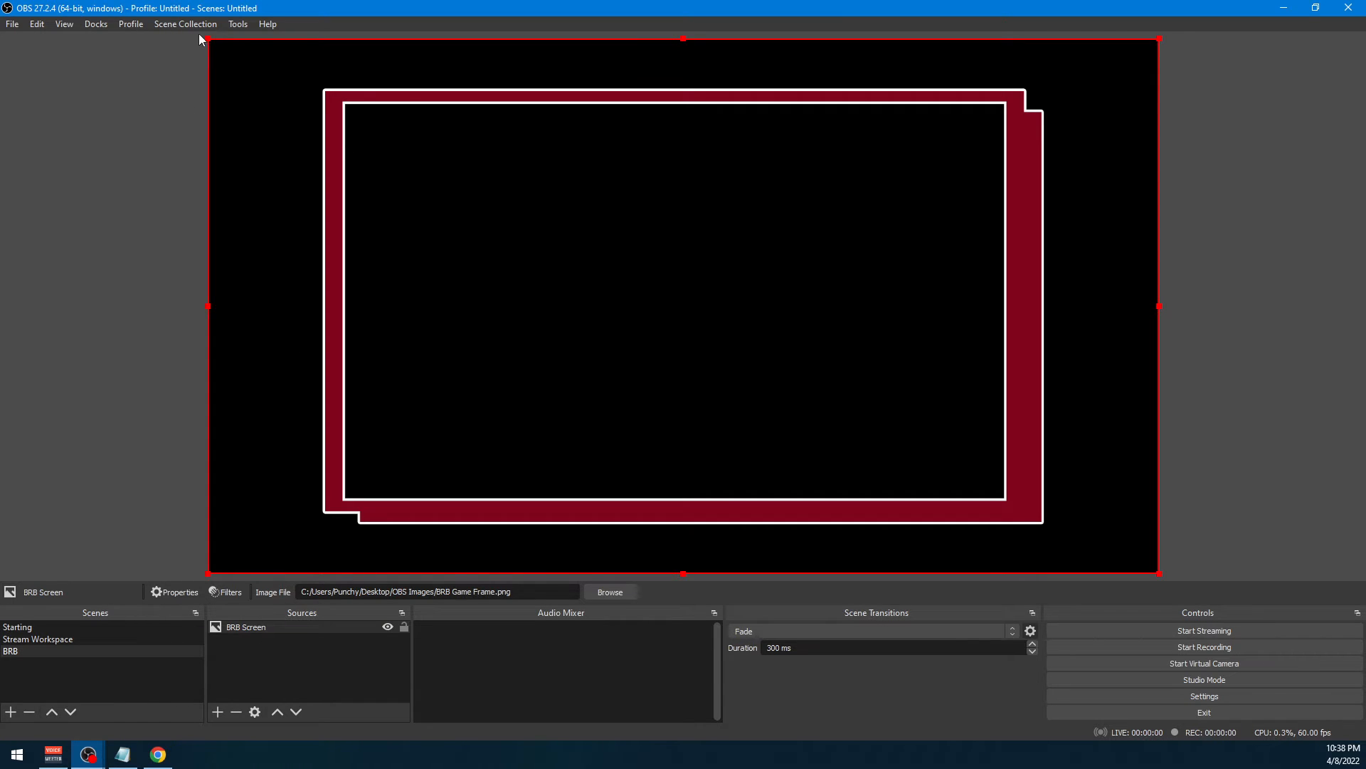
{"action": "left_click_drag", "start_coordinate": [207, 38], "coordinate": [802, 372]}
{"action": "left_click_drag", "start_coordinate": [968, 476], "coordinate": [907, 211]}
{"action": "left_click", "coordinate": [662, 388]}
Add the existing Chrome Browser window capture as a source in the BRB scene
{"action": "right_click", "coordinate": [308, 648]}
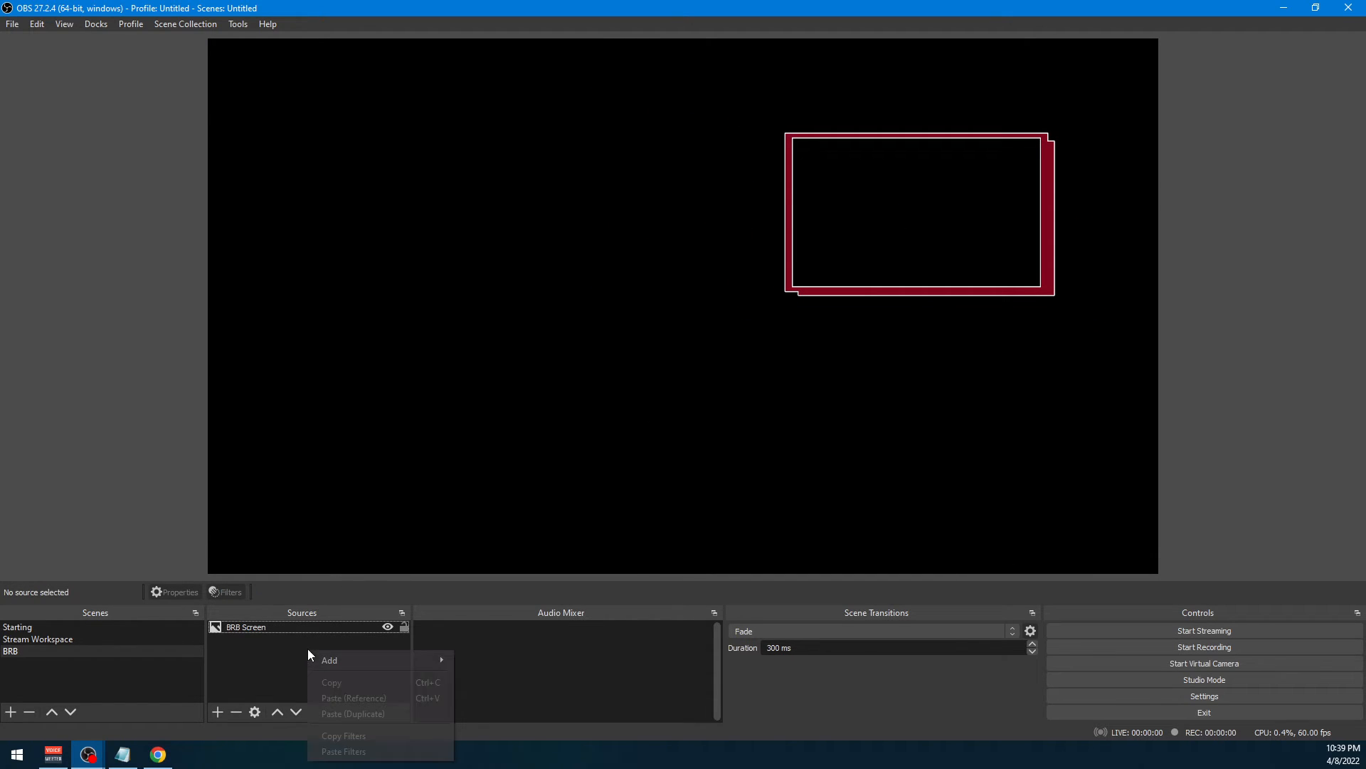
{"action": "left_click", "coordinate": [343, 653]}
{"action": "right_click", "coordinate": [343, 660]}
{"action": "mouse_move", "coordinate": [356, 658]}
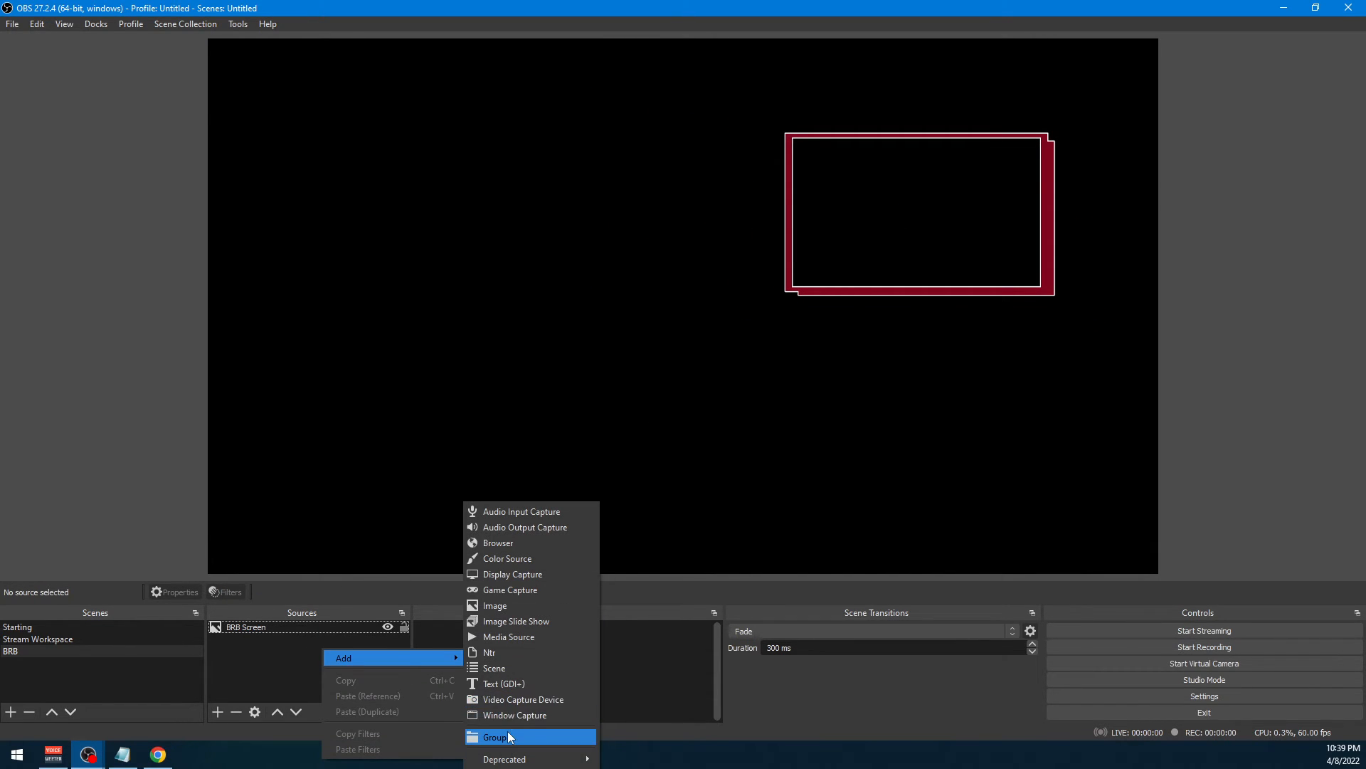
{"action": "left_click", "coordinate": [524, 714]}
{"action": "left_click", "coordinate": [590, 321]}
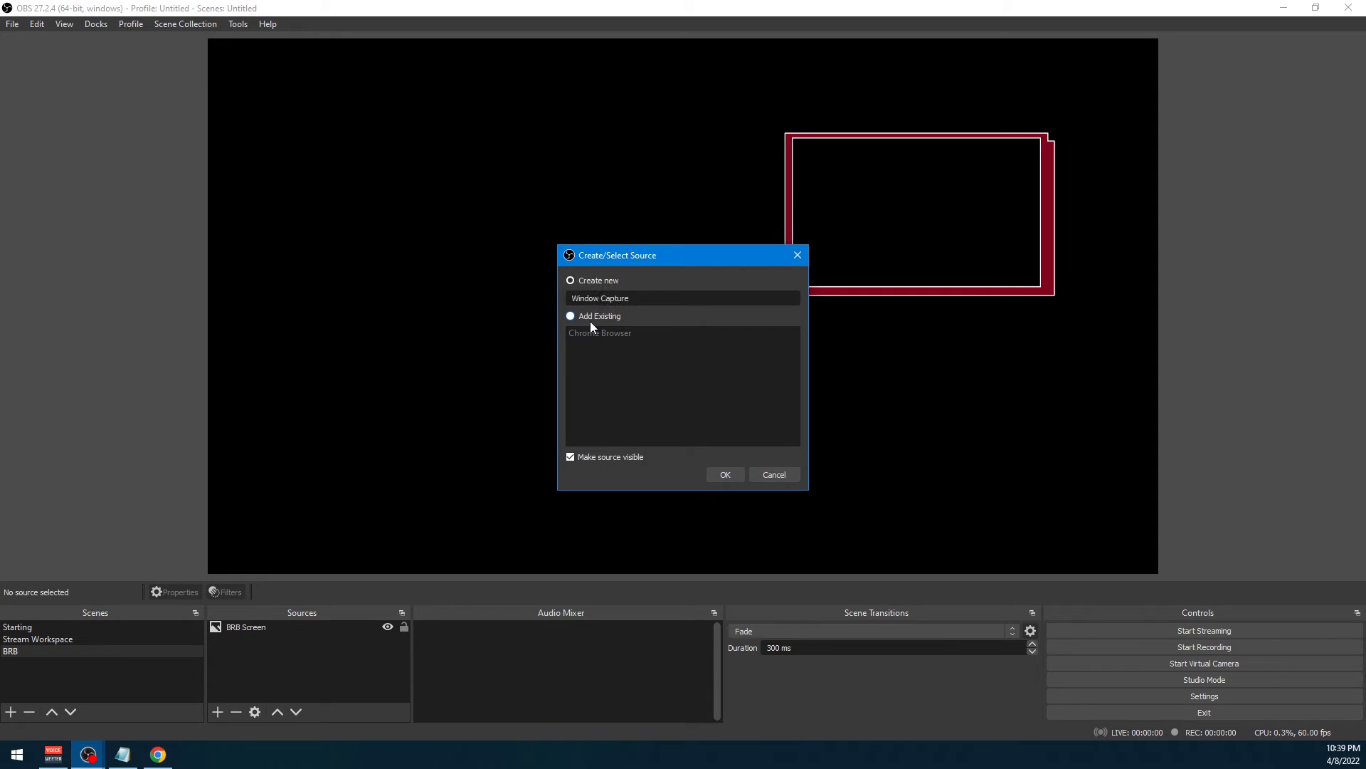
{"action": "left_click", "coordinate": [725, 474]}
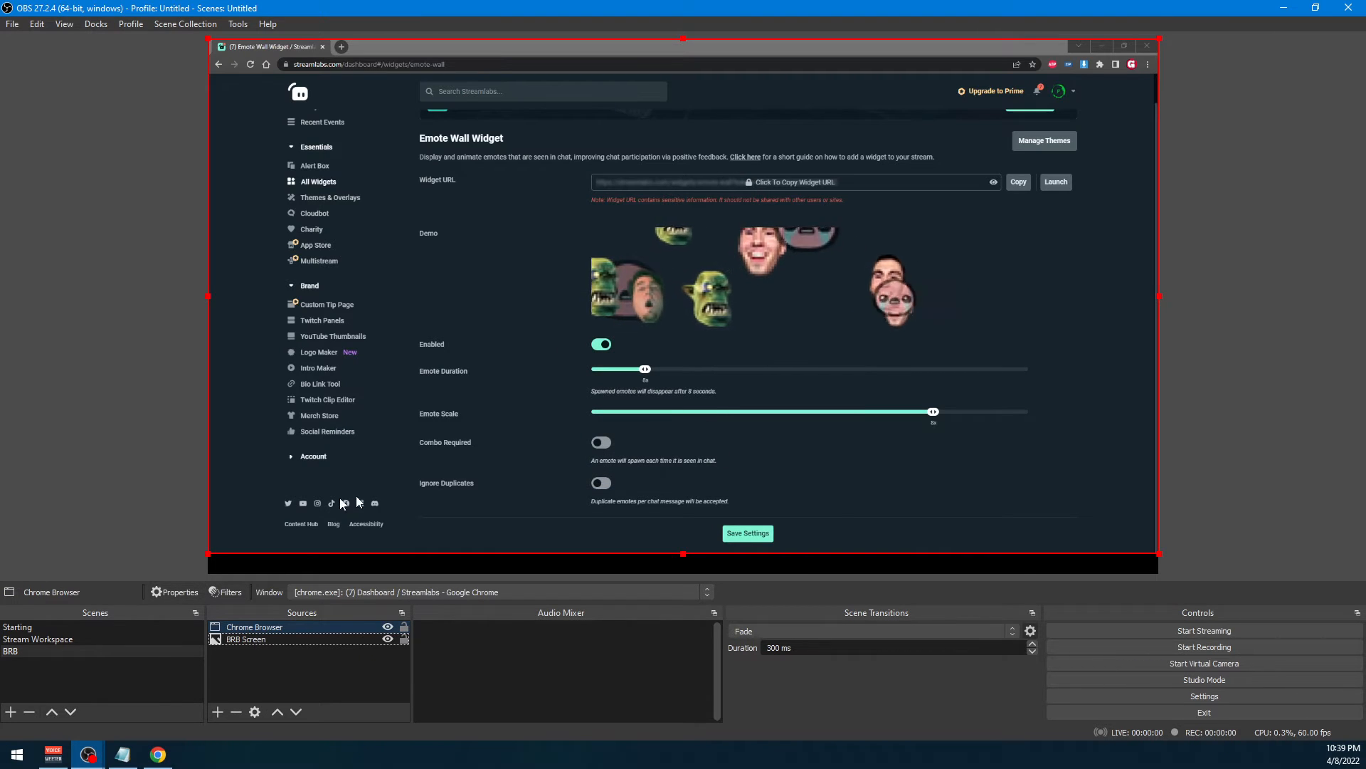
Scale down the Chrome Browser capture to fit within the red frame and align it with the opening's upper-left corner
{"action": "left_click_drag", "start_coordinate": [211, 555], "coordinate": [1045, 189]}
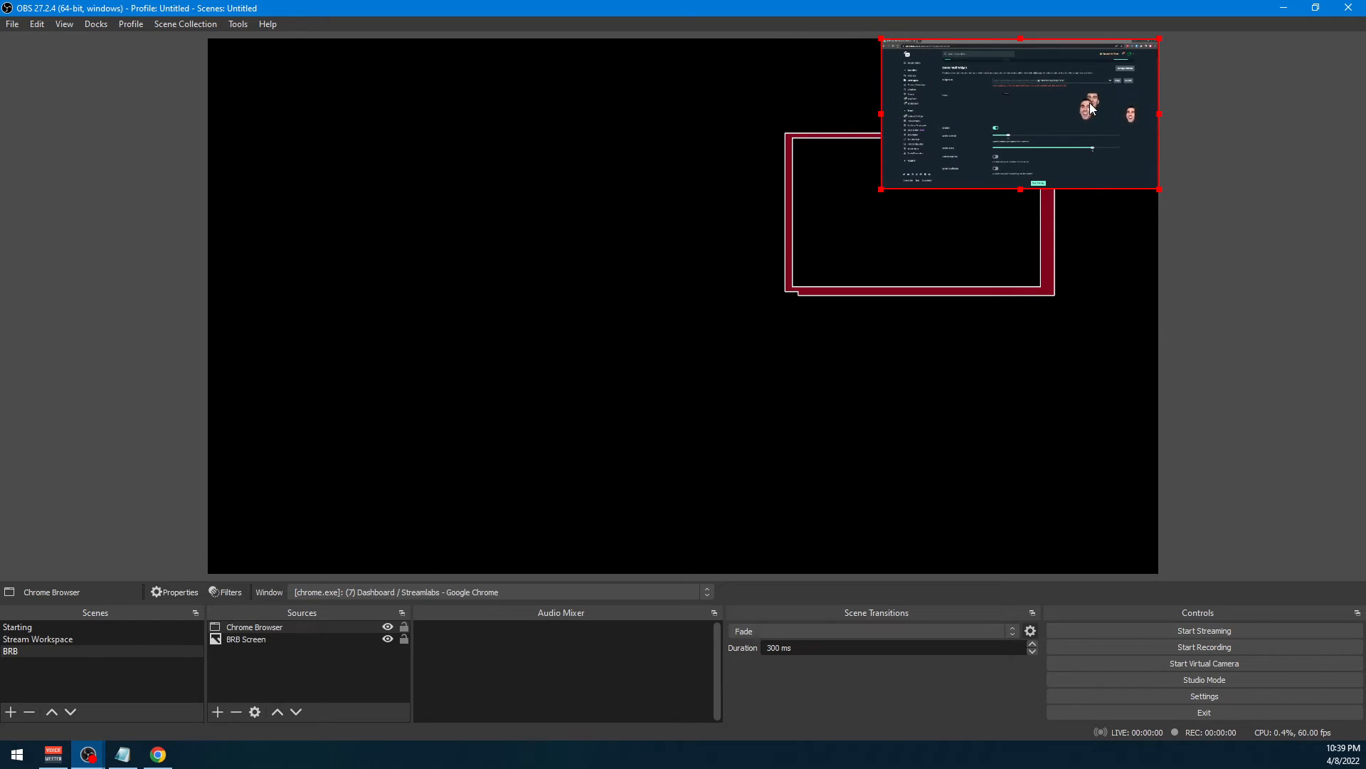
{"action": "left_click_drag", "start_coordinate": [1091, 102], "coordinate": [1019, 204]}
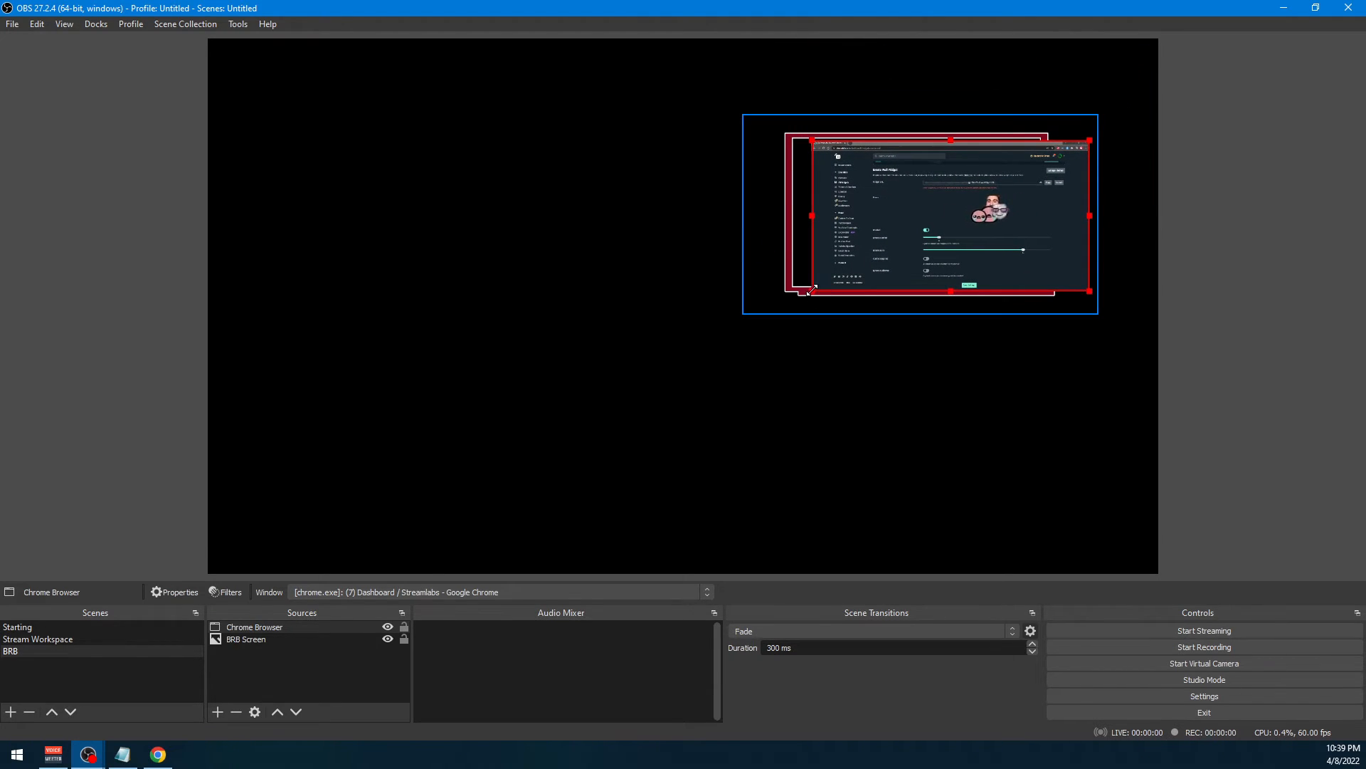
{"action": "left_click_drag", "start_coordinate": [809, 289], "coordinate": [856, 266]}
{"action": "left_click_drag", "start_coordinate": [939, 238], "coordinate": [880, 232]}
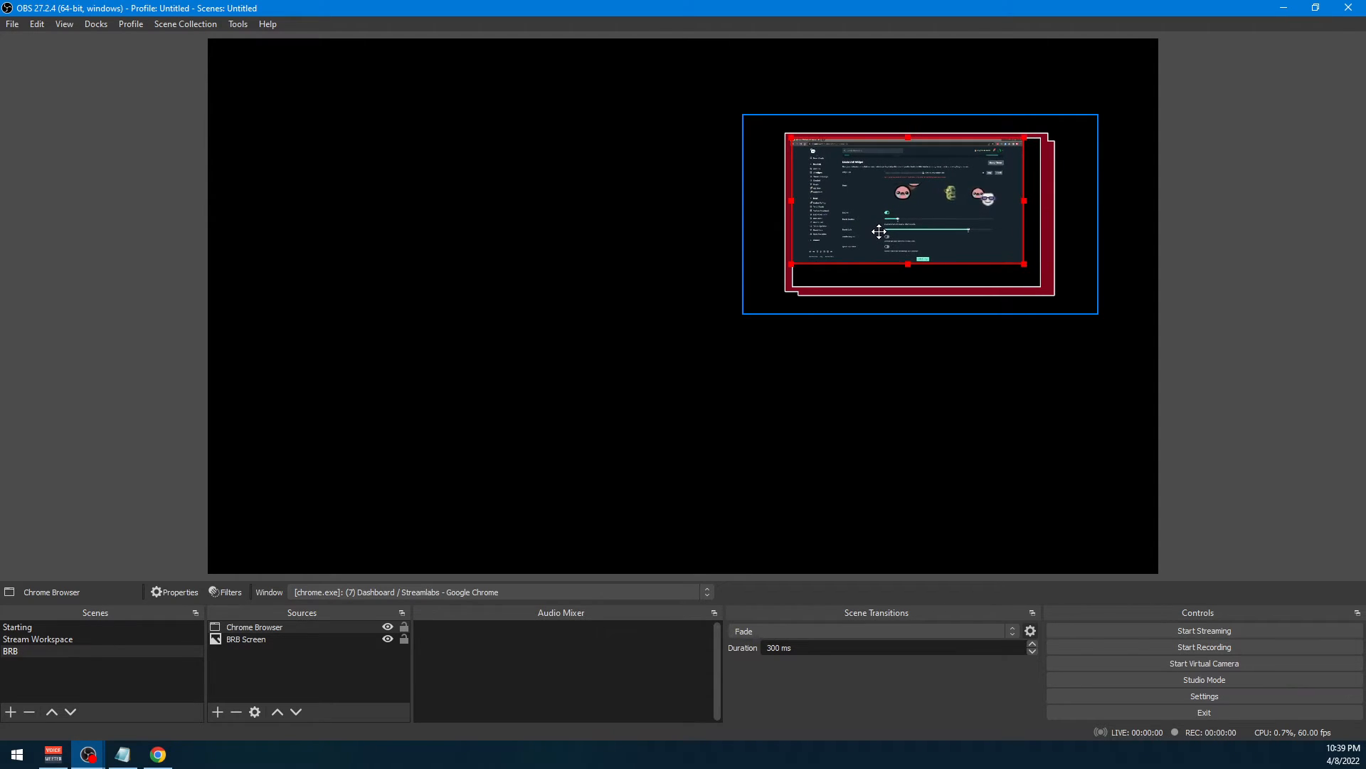
{"action": "left_click", "coordinate": [707, 236]}
Stretch the Chrome Browser capture downward and sideways to fill the frame's opening, then deselect the sources
{"action": "left_click", "coordinate": [854, 225]}
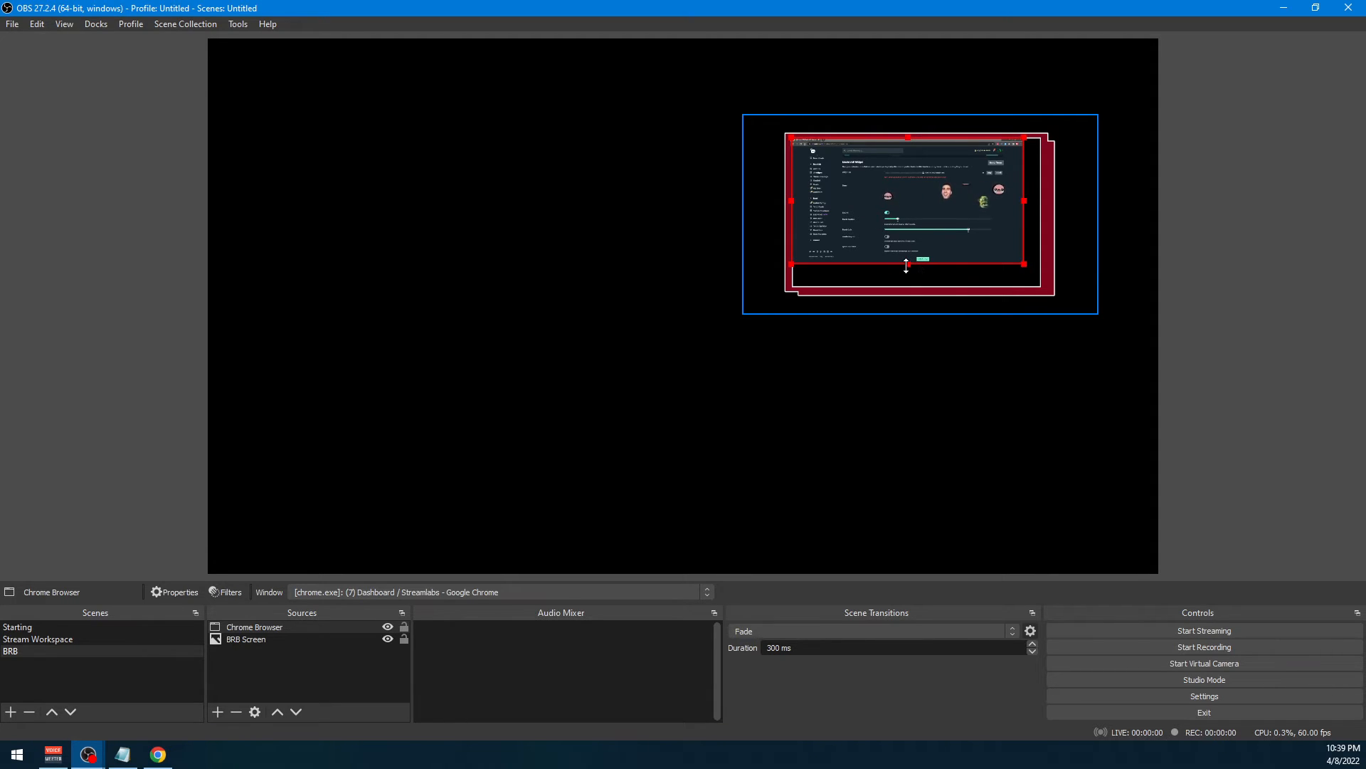
{"action": "left_click_drag", "start_coordinate": [906, 265], "coordinate": [910, 287]}
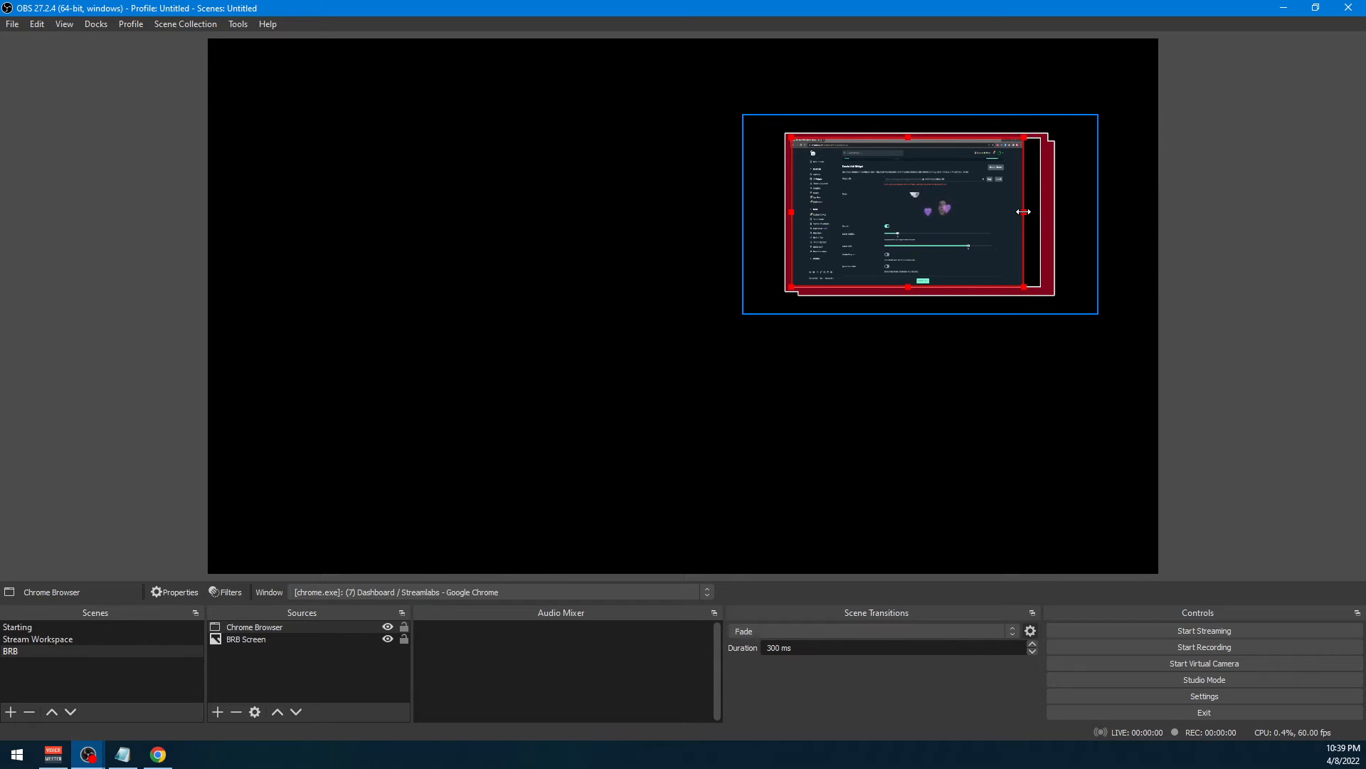
{"action": "left_click_drag", "start_coordinate": [1023, 211], "coordinate": [1044, 217]}
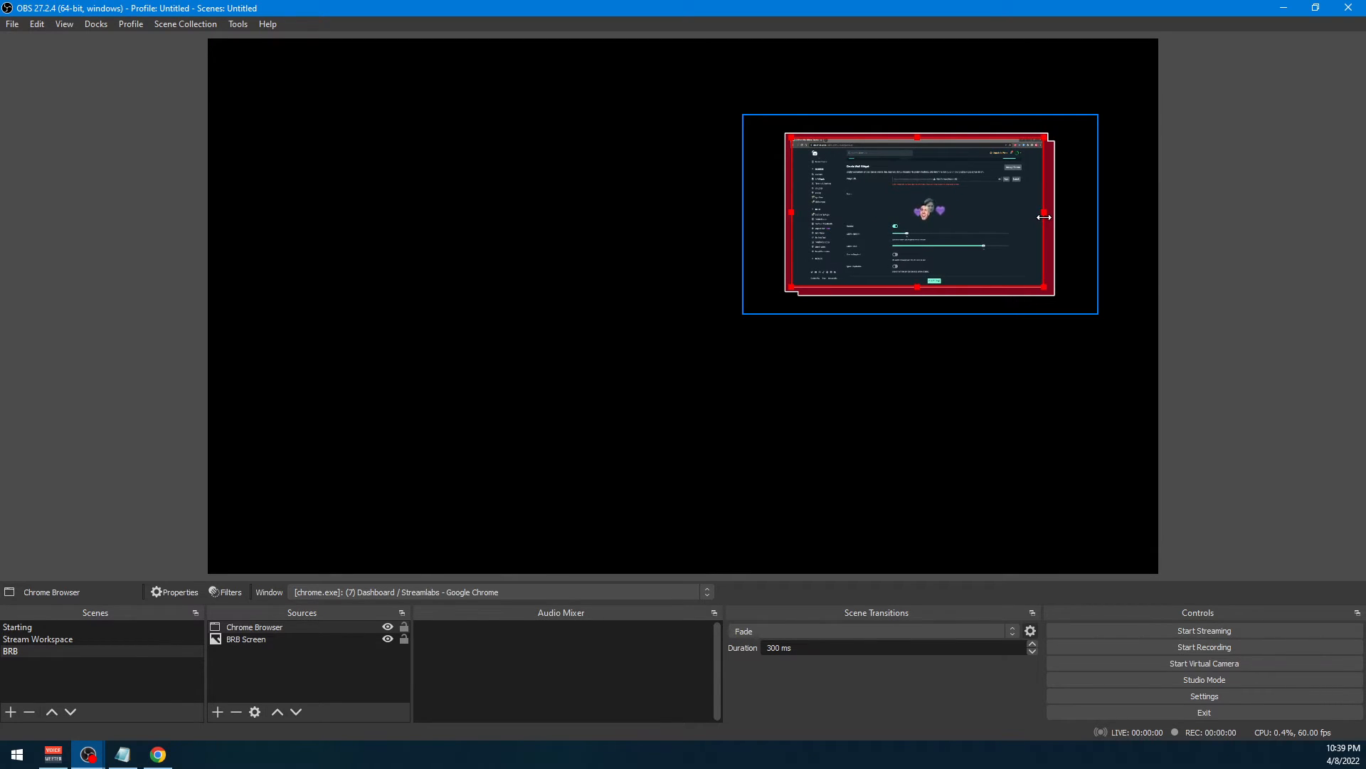
{"action": "left_click", "coordinate": [1095, 204]}
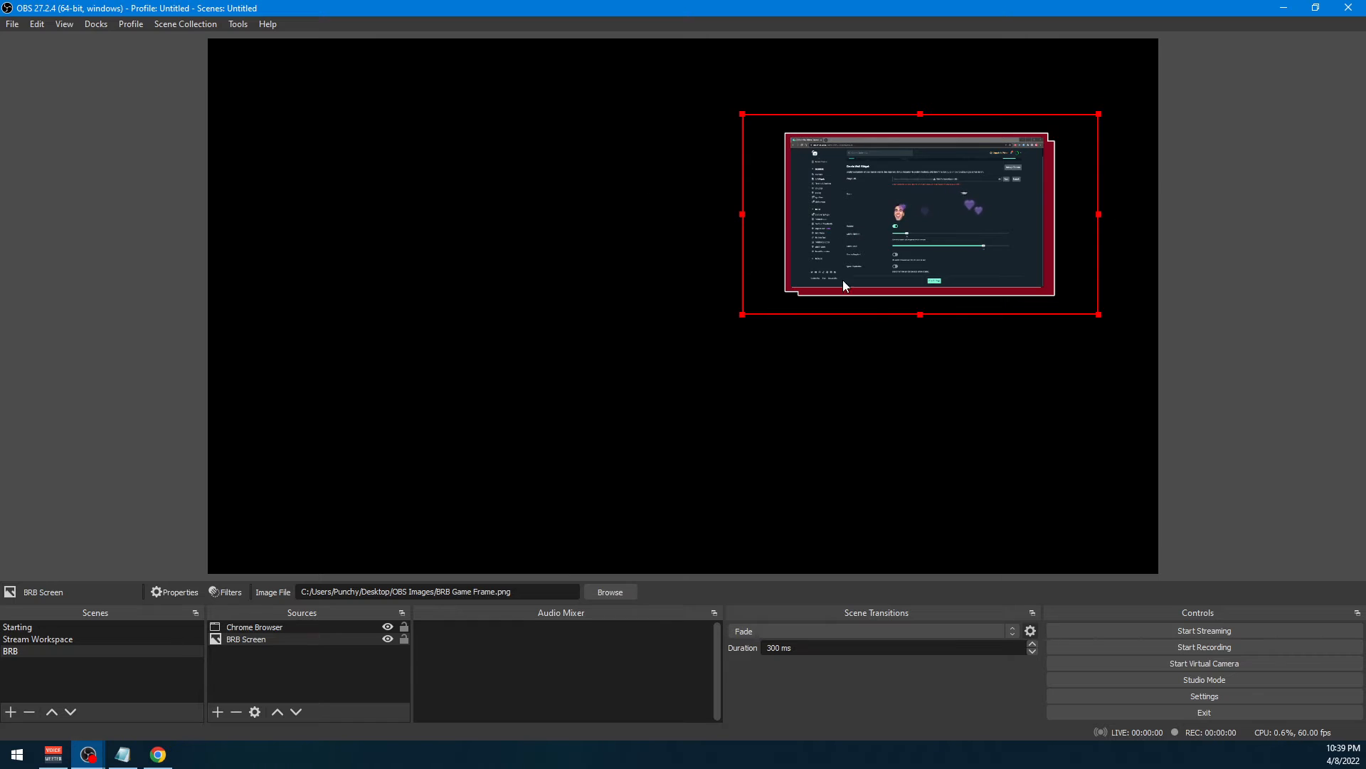
{"action": "left_click", "coordinate": [533, 224]}
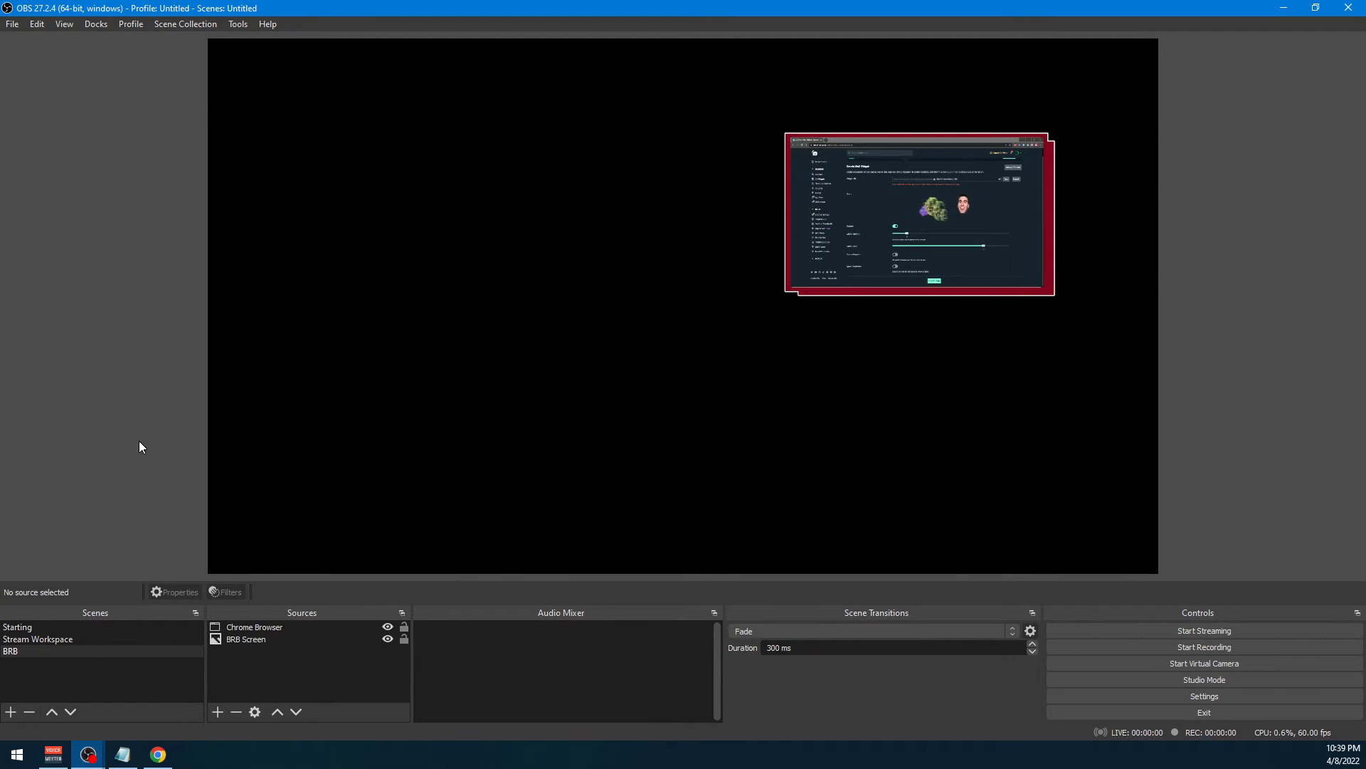
Group the Chrome Browser and BRB Screen sources under the name "Screen Border"
{"action": "left_click", "coordinate": [271, 626]}
{"action": "left_click", "coordinate": [263, 638], "text": "ctrl"}
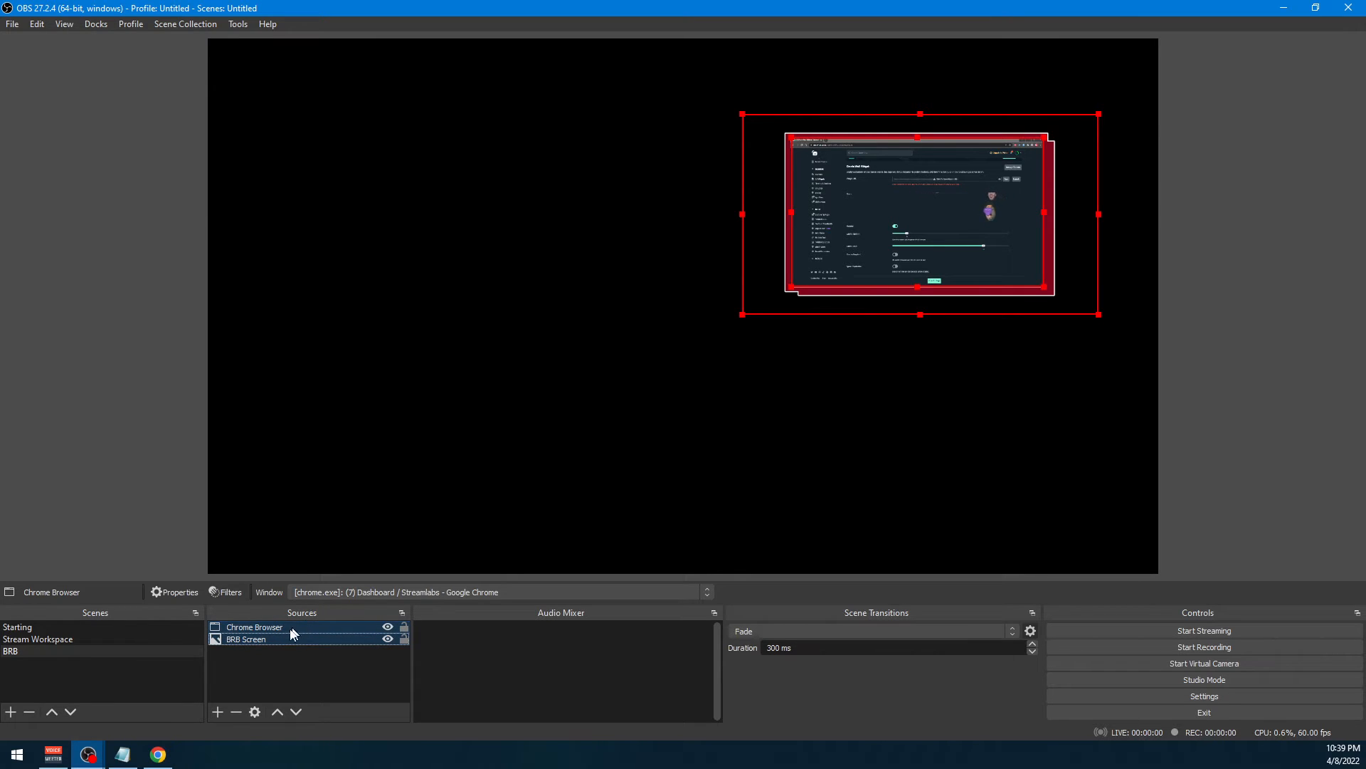
{"action": "right_click", "coordinate": [270, 635]}
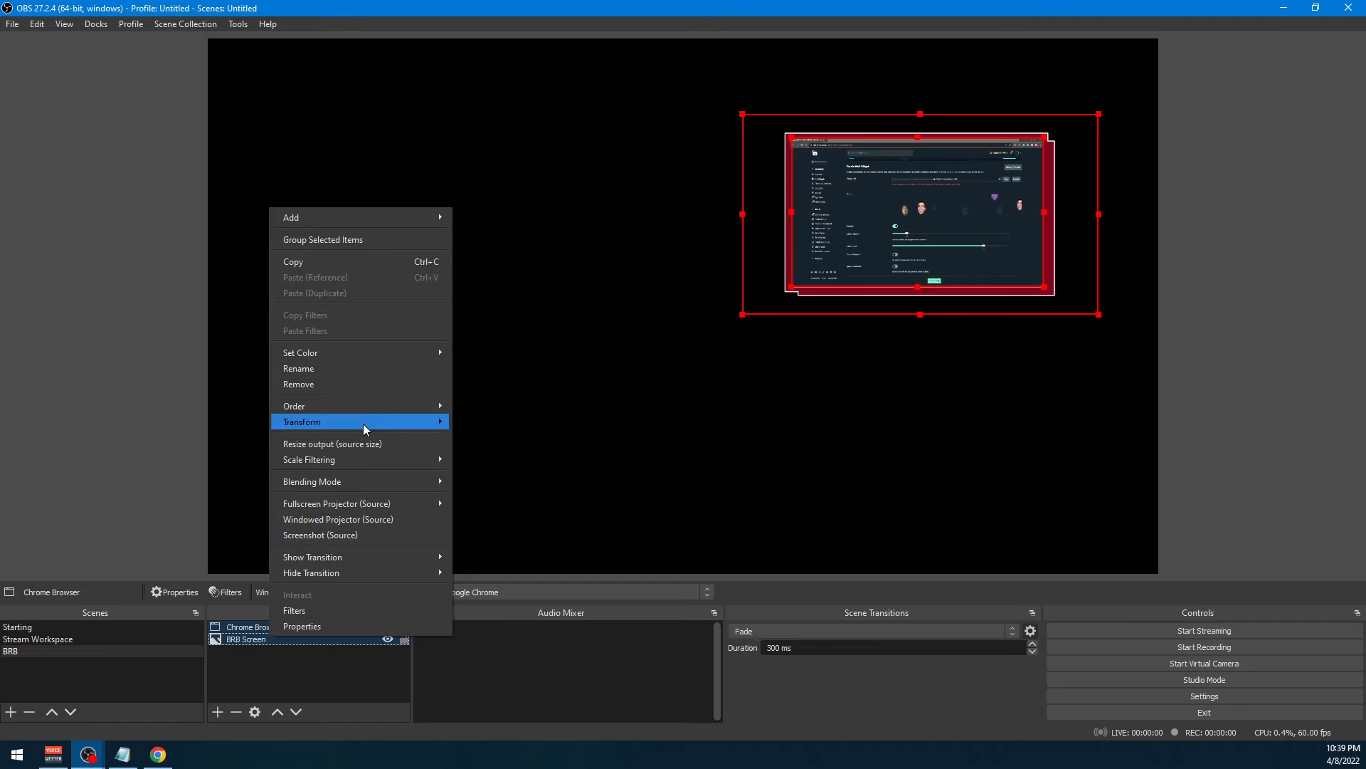
{"action": "left_click", "coordinate": [359, 241]}
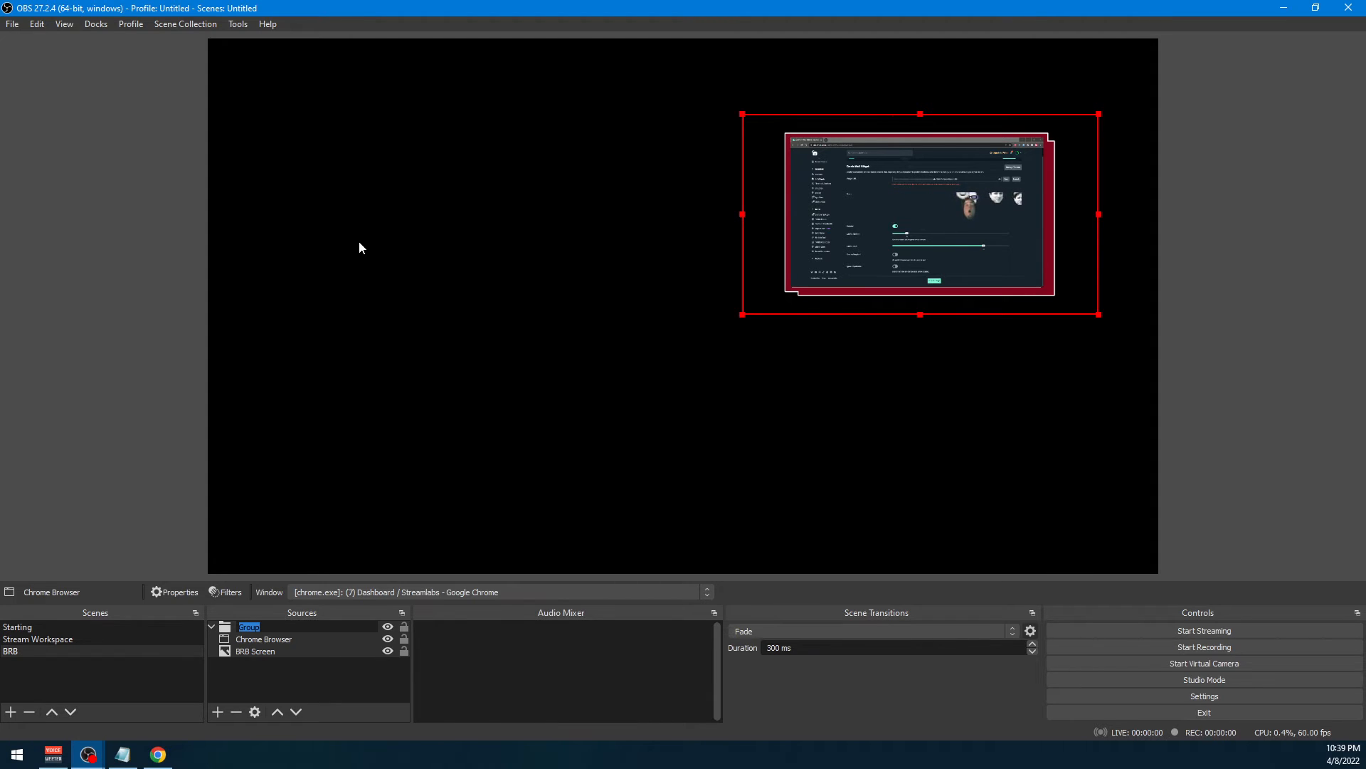
{"action": "type", "text": "Scre"}
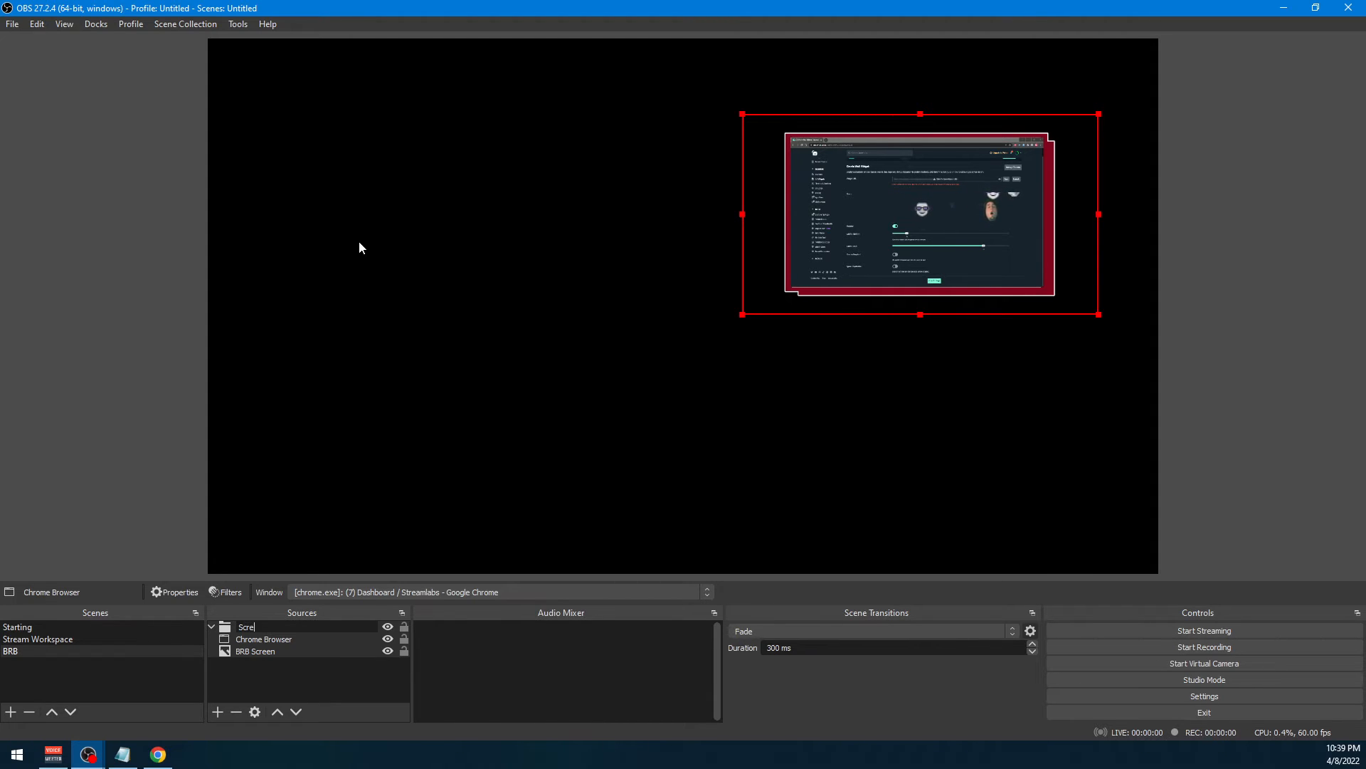
{"action": "type", "text": "en Bord"}
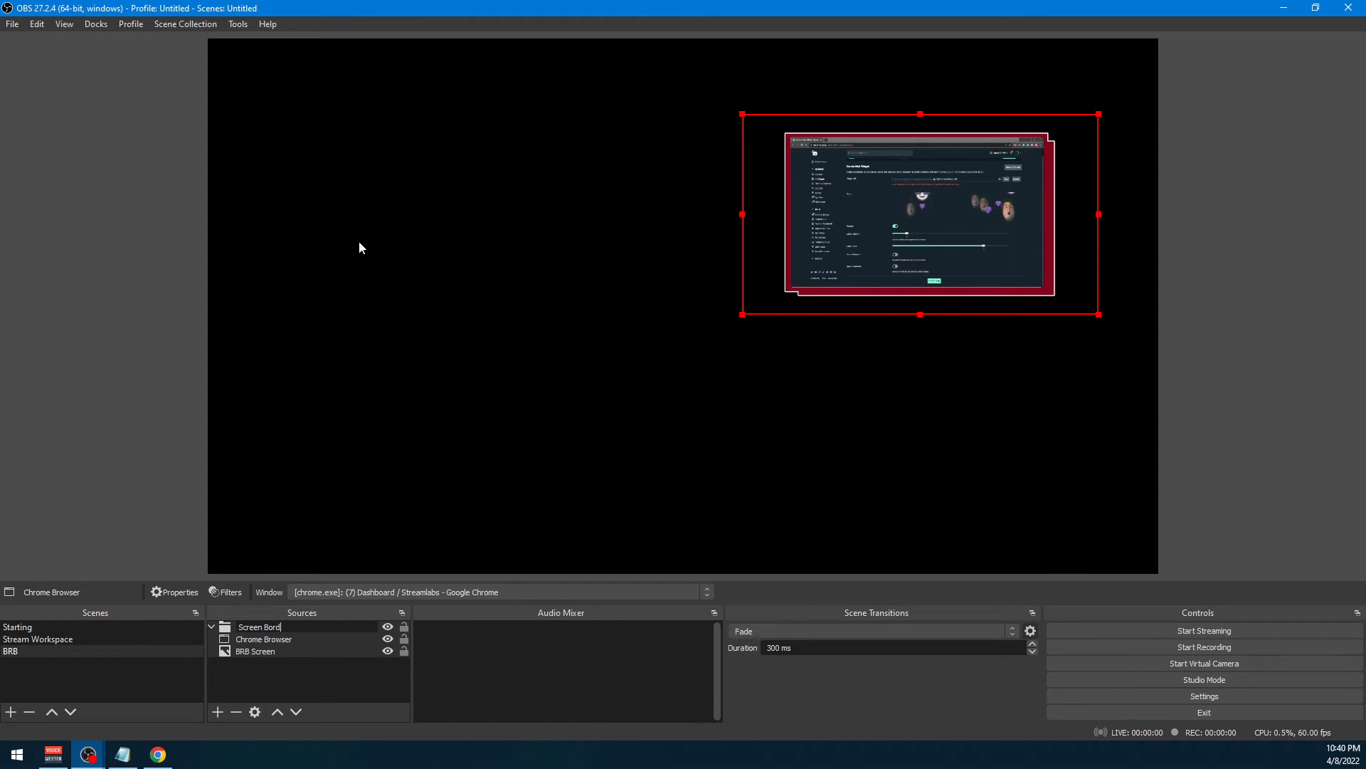
{"action": "type", "text": "er"}
{"action": "key", "text": "Return"}
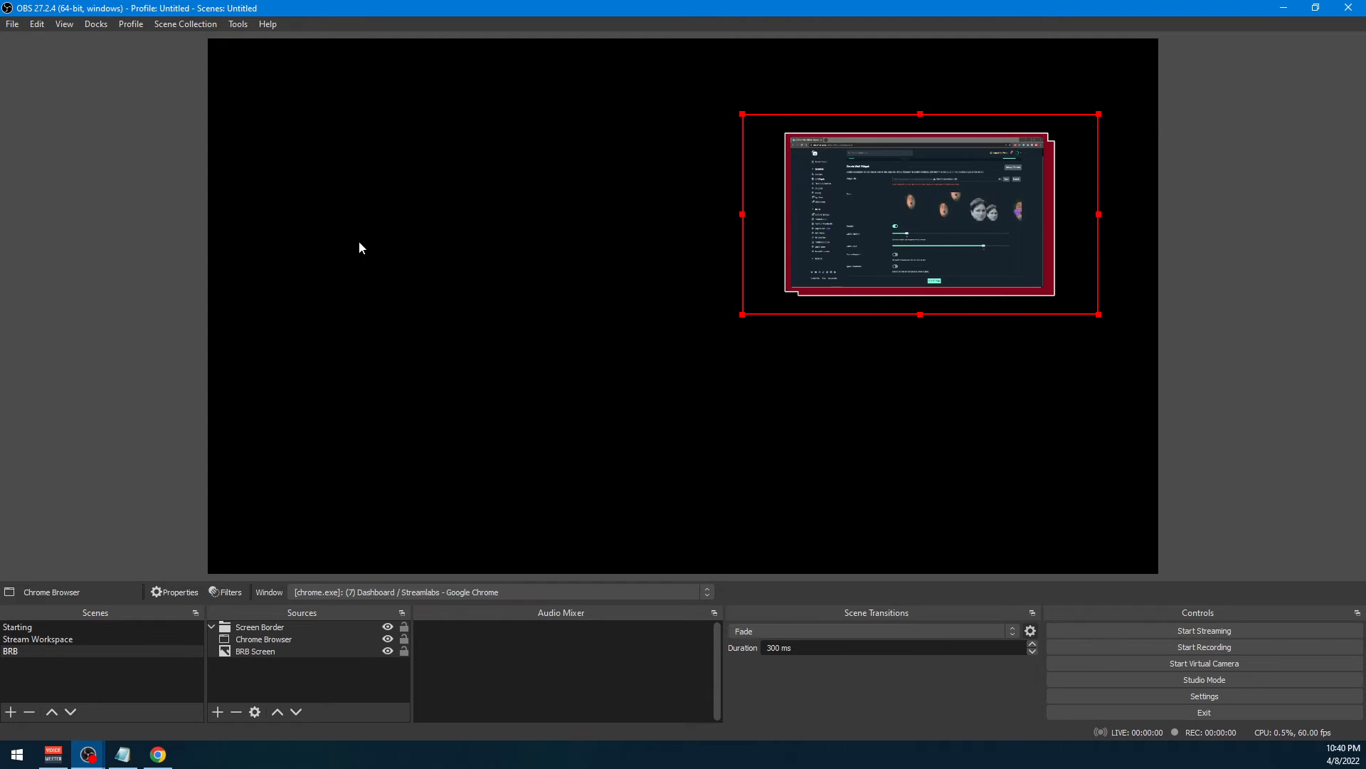
Lock Chrome Browser and BRB Screen inside the unlocked Screen Border group, and move the group closer to the canvas's upper-right corner
{"action": "left_click", "coordinate": [413, 487]}
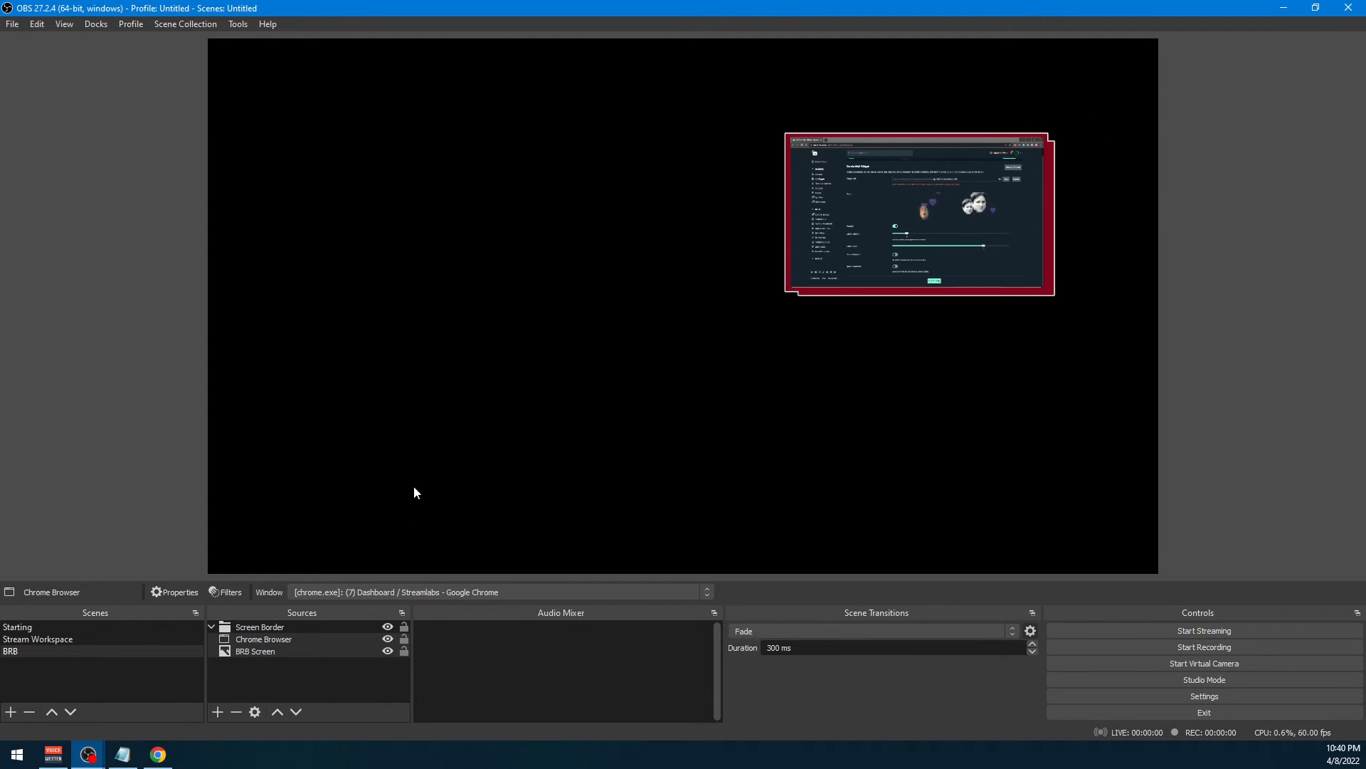
{"action": "left_click", "coordinate": [403, 627]}
{"action": "left_click", "coordinate": [403, 639]}
{"action": "left_click", "coordinate": [403, 651]}
{"action": "left_click_drag", "start_coordinate": [950, 213], "coordinate": [943, 163]}
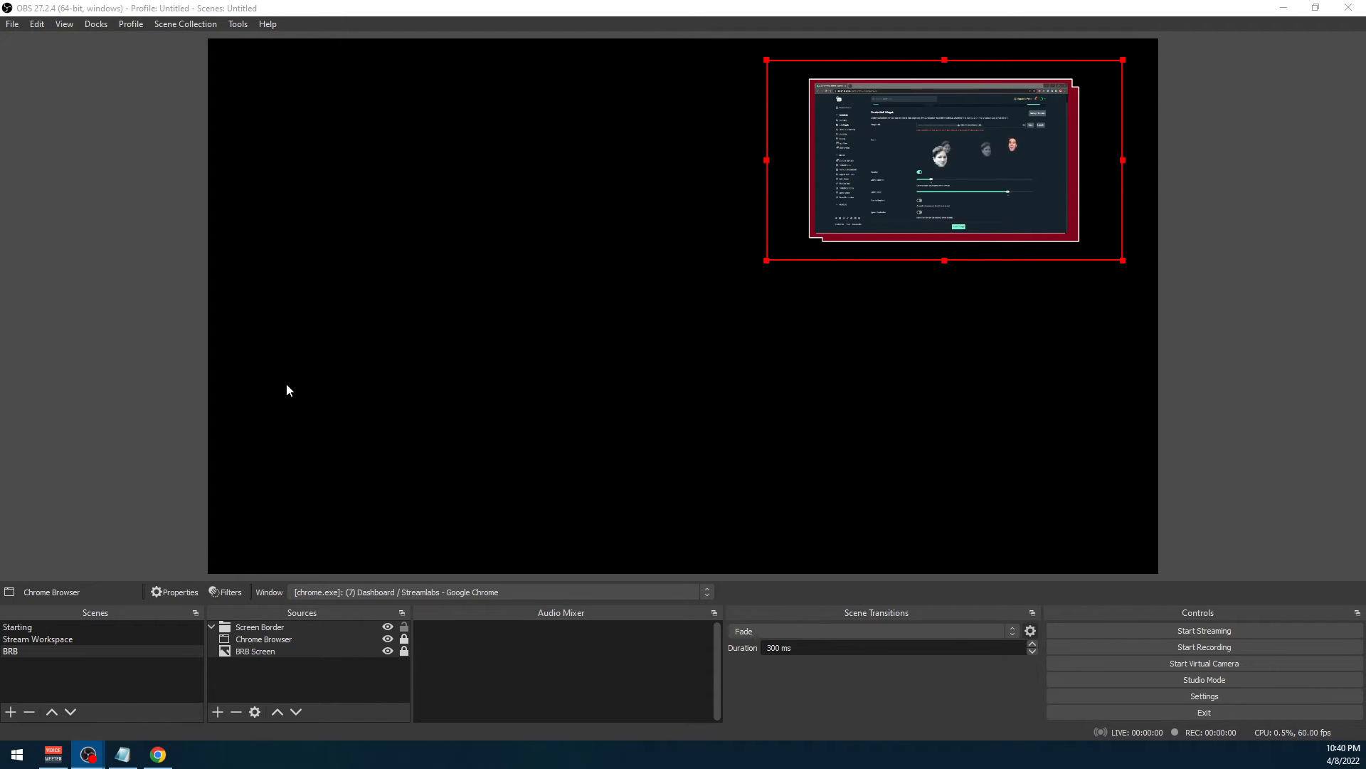
Add a new Text (GDI+) source named "BRB Text" to the BRB scene
{"action": "right_click", "coordinate": [463, 358]}
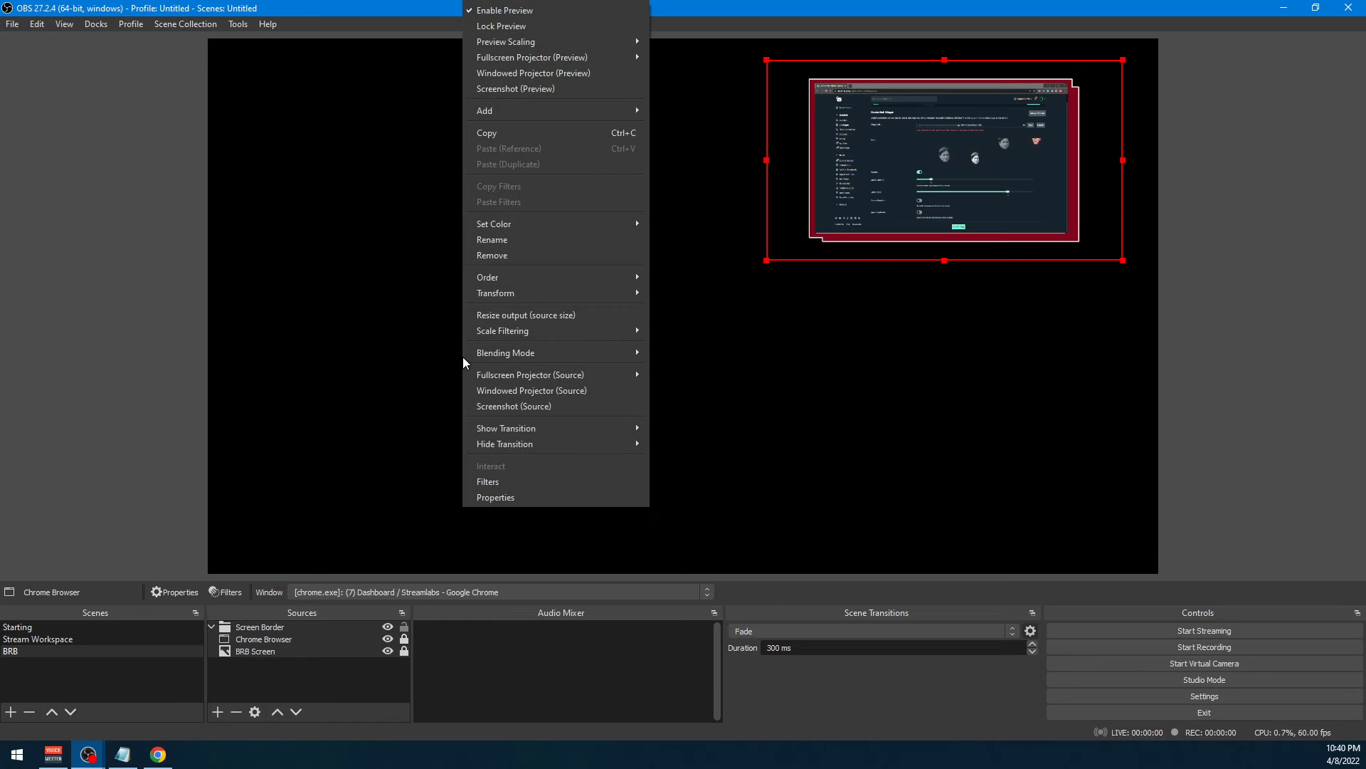
{"action": "left_click", "coordinate": [269, 678]}
{"action": "right_click", "coordinate": [269, 676]}
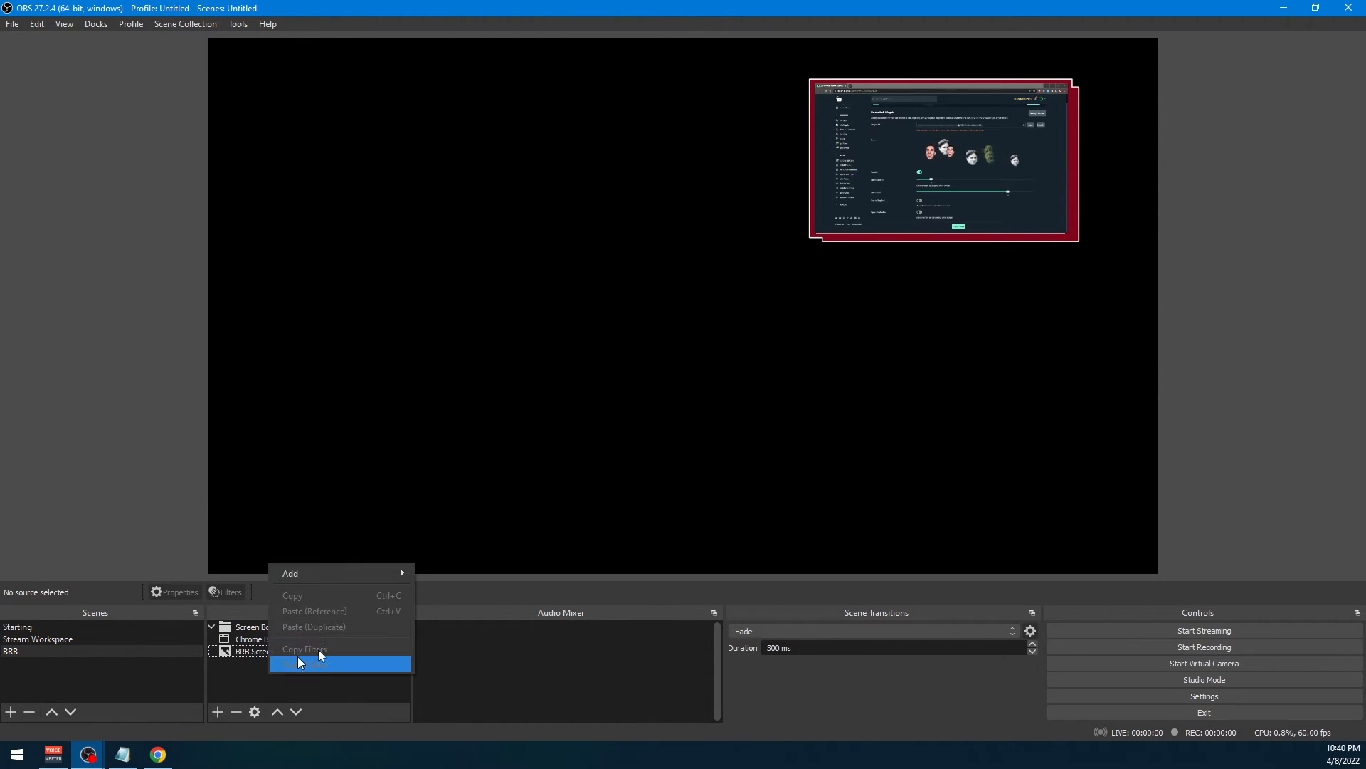
{"action": "mouse_move", "coordinate": [326, 572]}
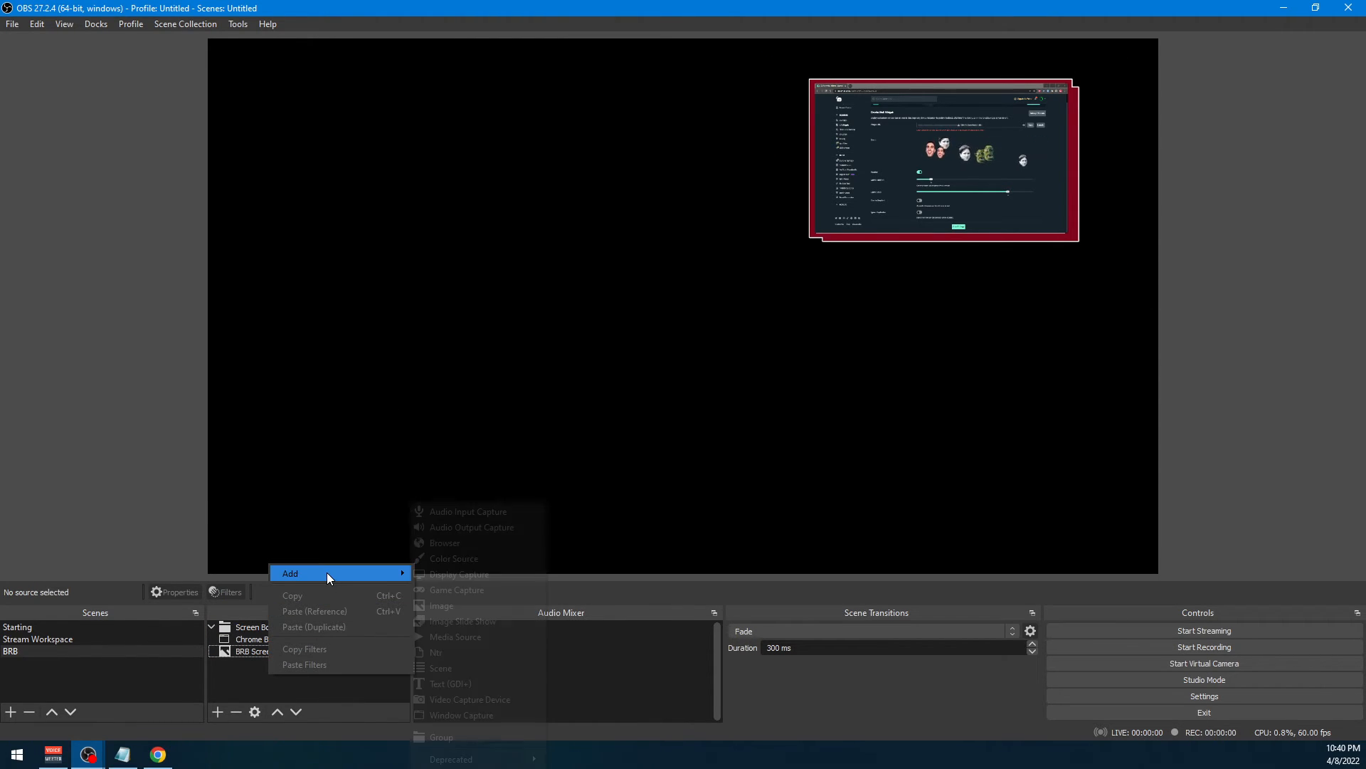
{"action": "left_click", "coordinate": [447, 684]}
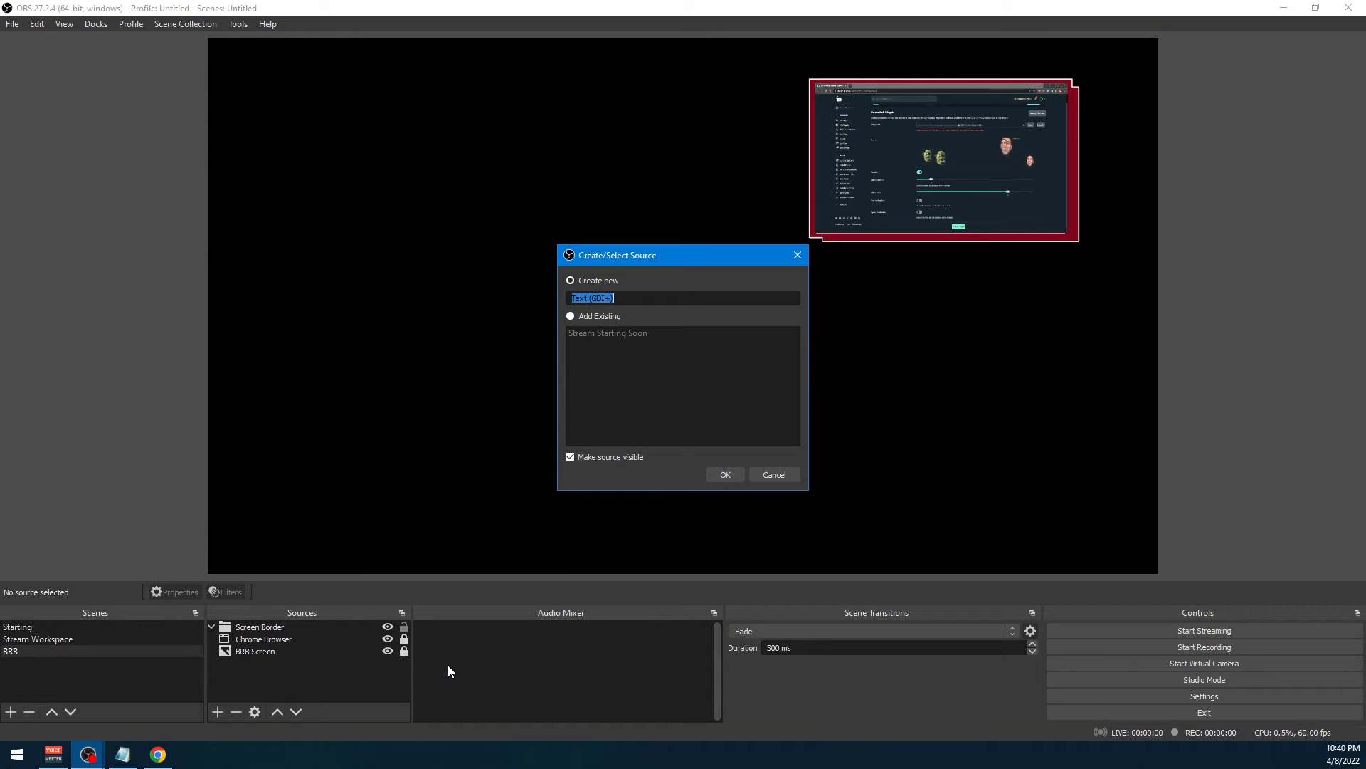
{"action": "type", "text": "BRB"}
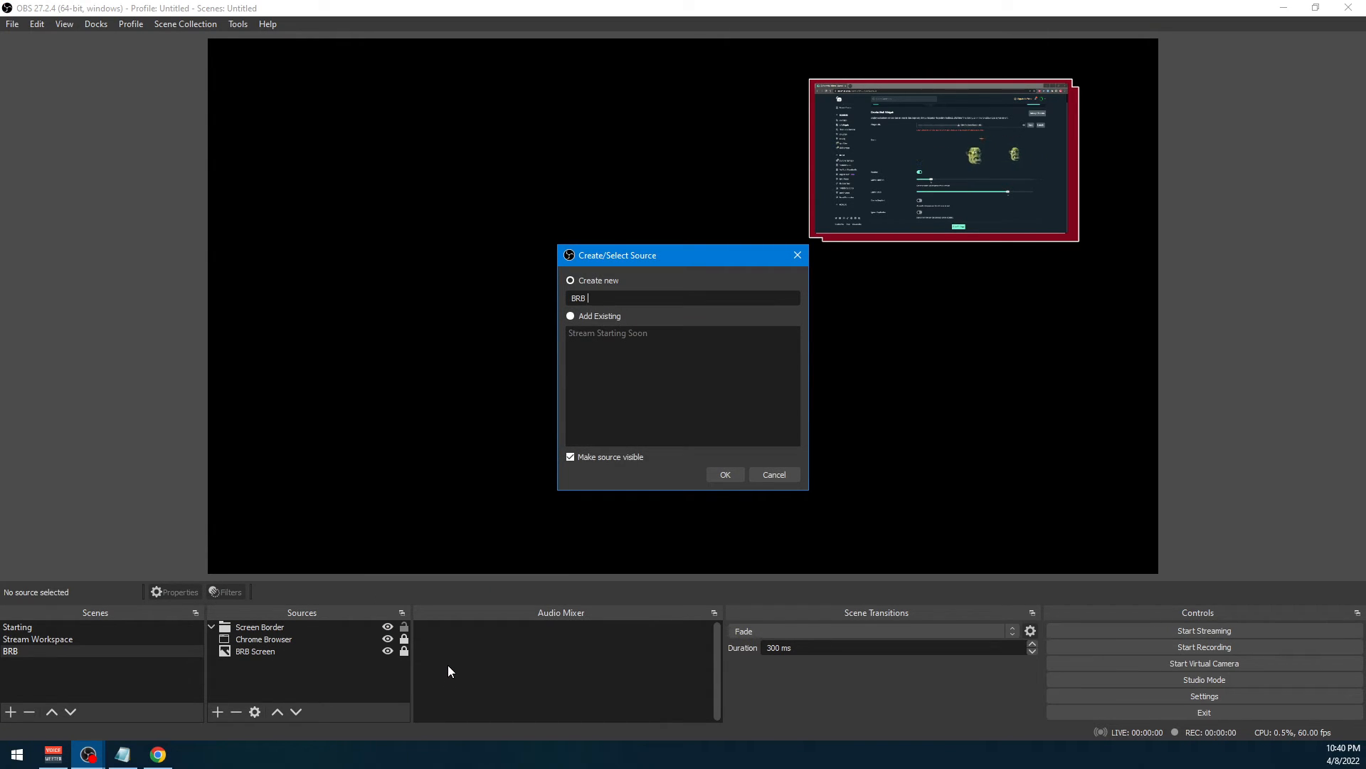
{"action": "type", "text": " Text"}
{"action": "key", "text": "Return"}
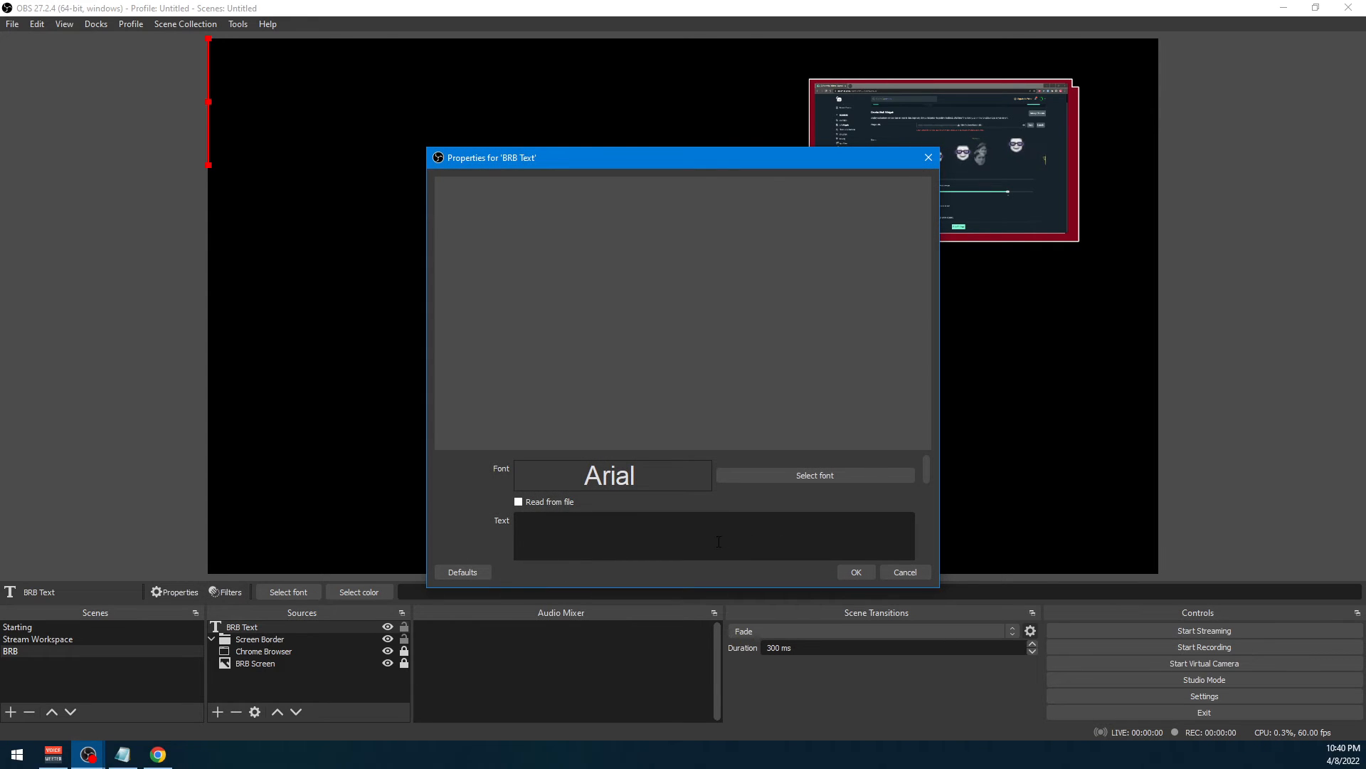
Set the BRB Text source's text to "Be Right Back..." and accept its properties
{"action": "type", "text": "Be Right Bac"}
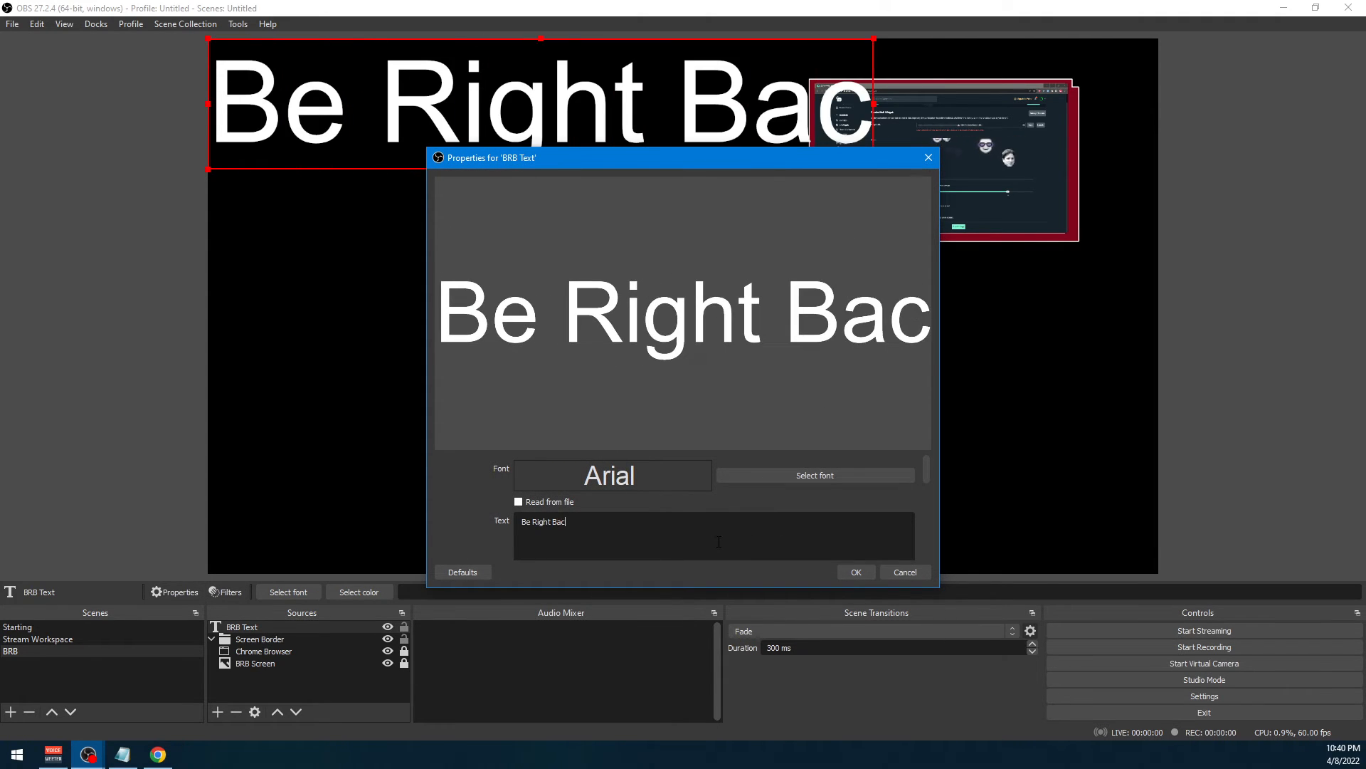
{"action": "type", "text": "k..."}
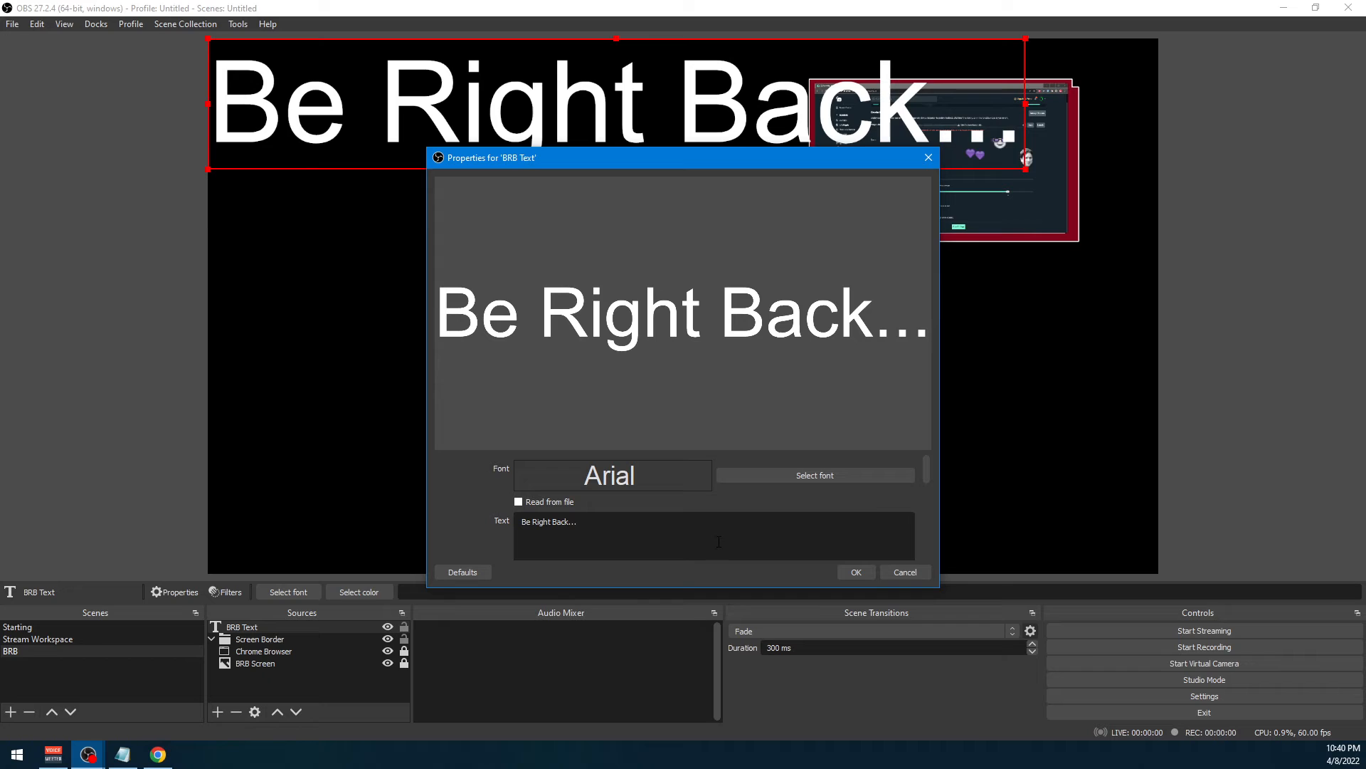
{"action": "left_click", "coordinate": [856, 572]}
Scale down the "Be Right Back..." text and place it near the middle of the canvas, below the framed browser capture
{"action": "left_click_drag", "start_coordinate": [716, 136], "coordinate": [784, 428]}
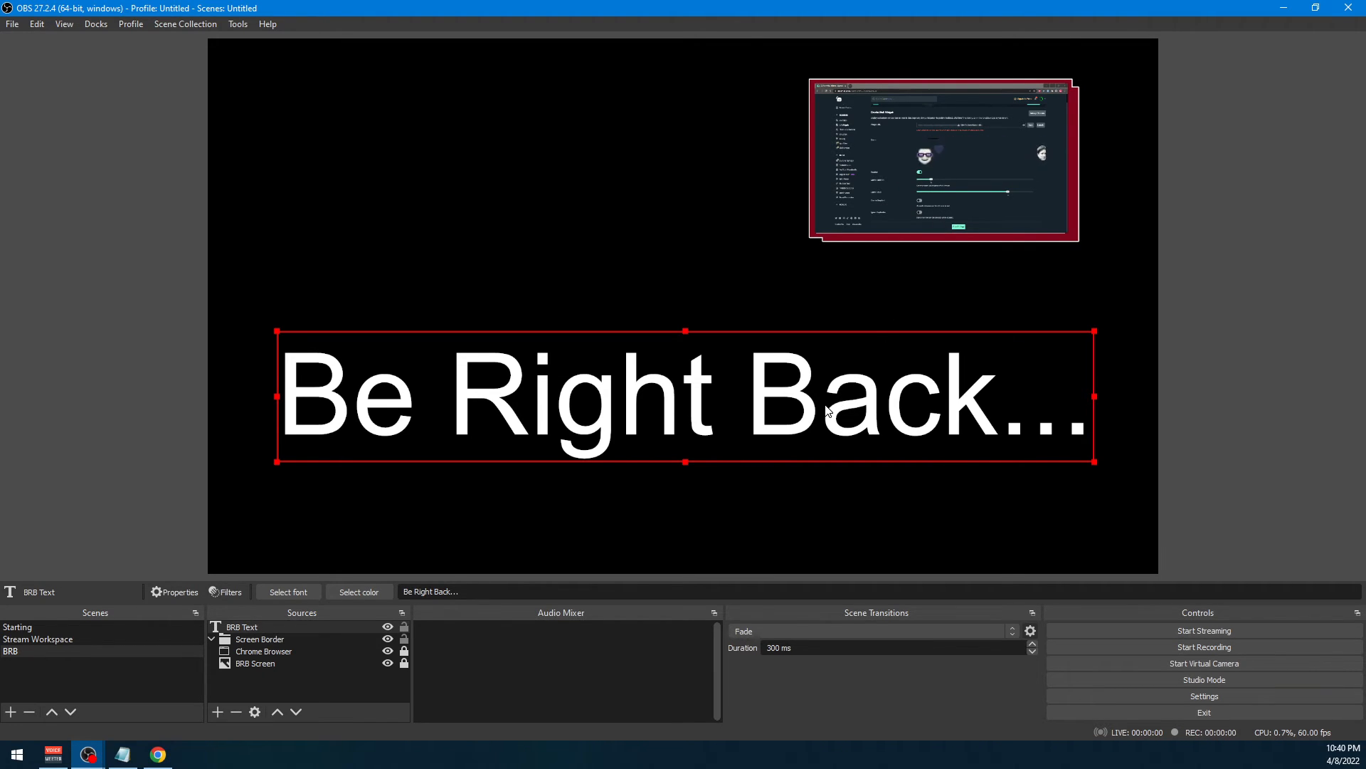
{"action": "left_click_drag", "start_coordinate": [812, 410], "coordinate": [822, 336]}
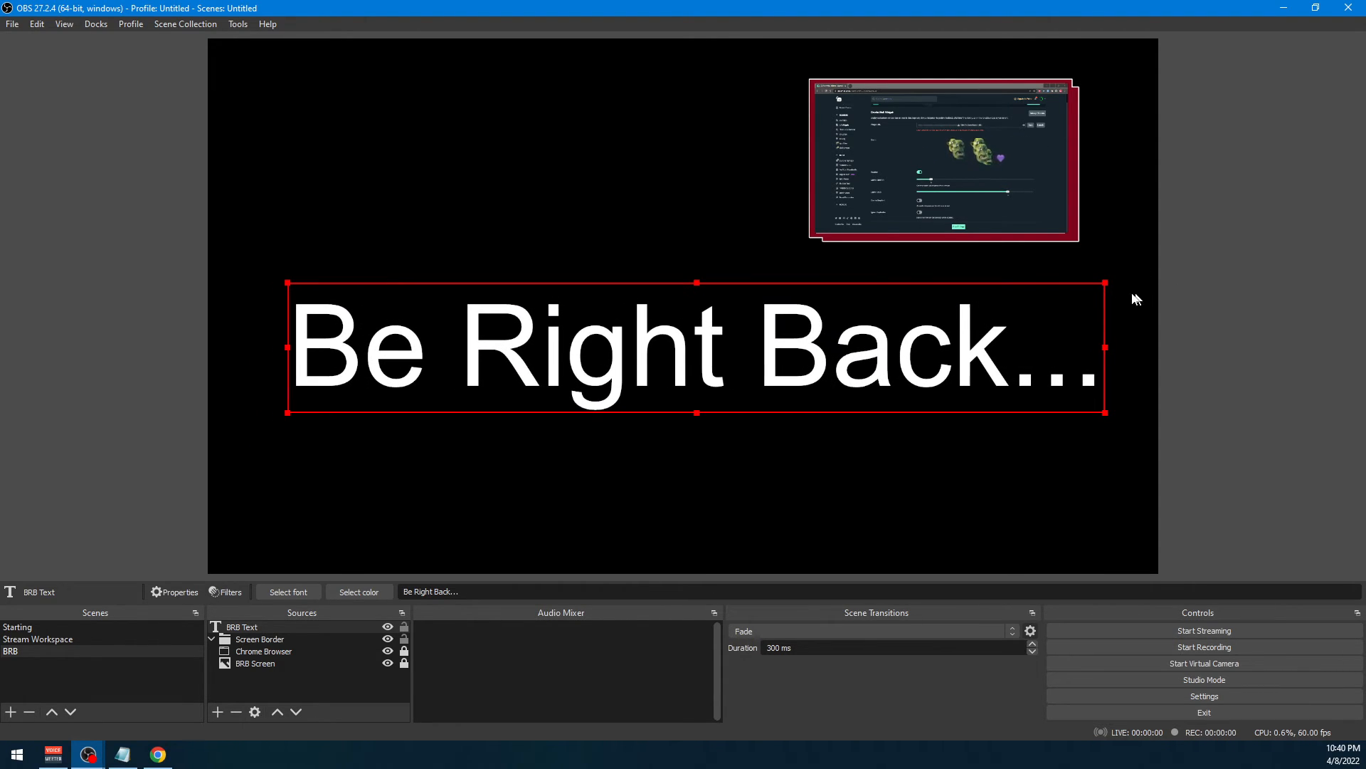
{"action": "left_click_drag", "start_coordinate": [1106, 283], "coordinate": [974, 303]}
{"action": "right_click", "coordinate": [849, 336]}
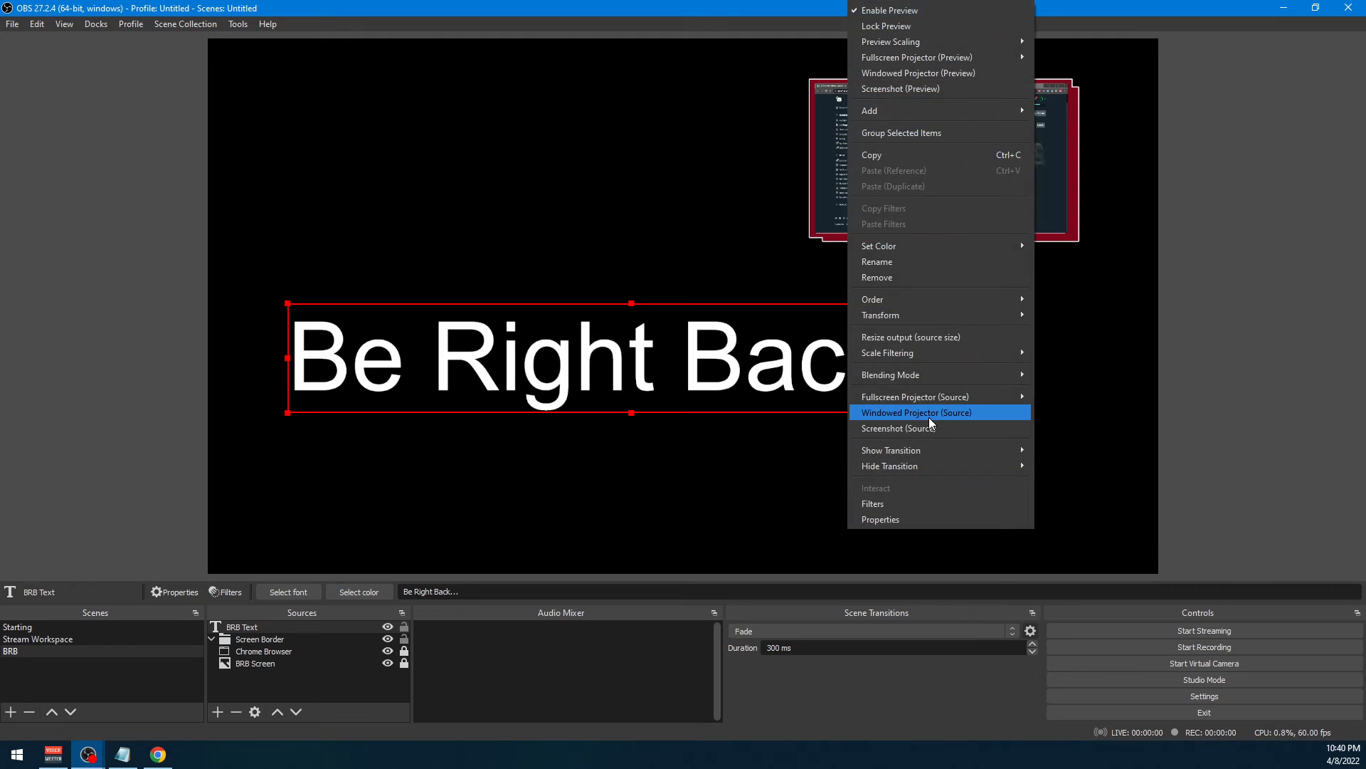
{"action": "left_click_drag", "start_coordinate": [686, 363], "coordinate": [727, 329]}
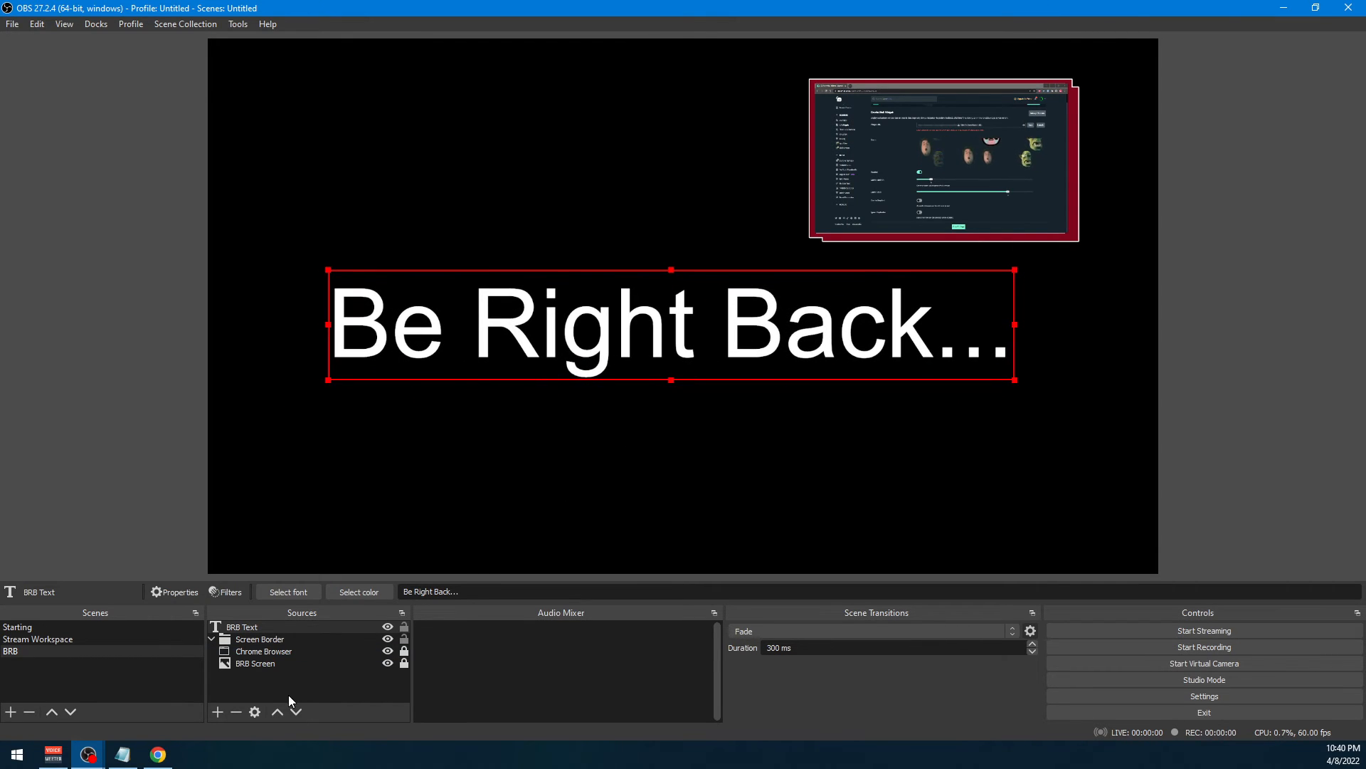
Add a new Audio Input Capture source named "Mic" to the Stream Workspace scene
{"action": "left_click", "coordinate": [58, 627]}
{"action": "left_click", "coordinate": [67, 639]}
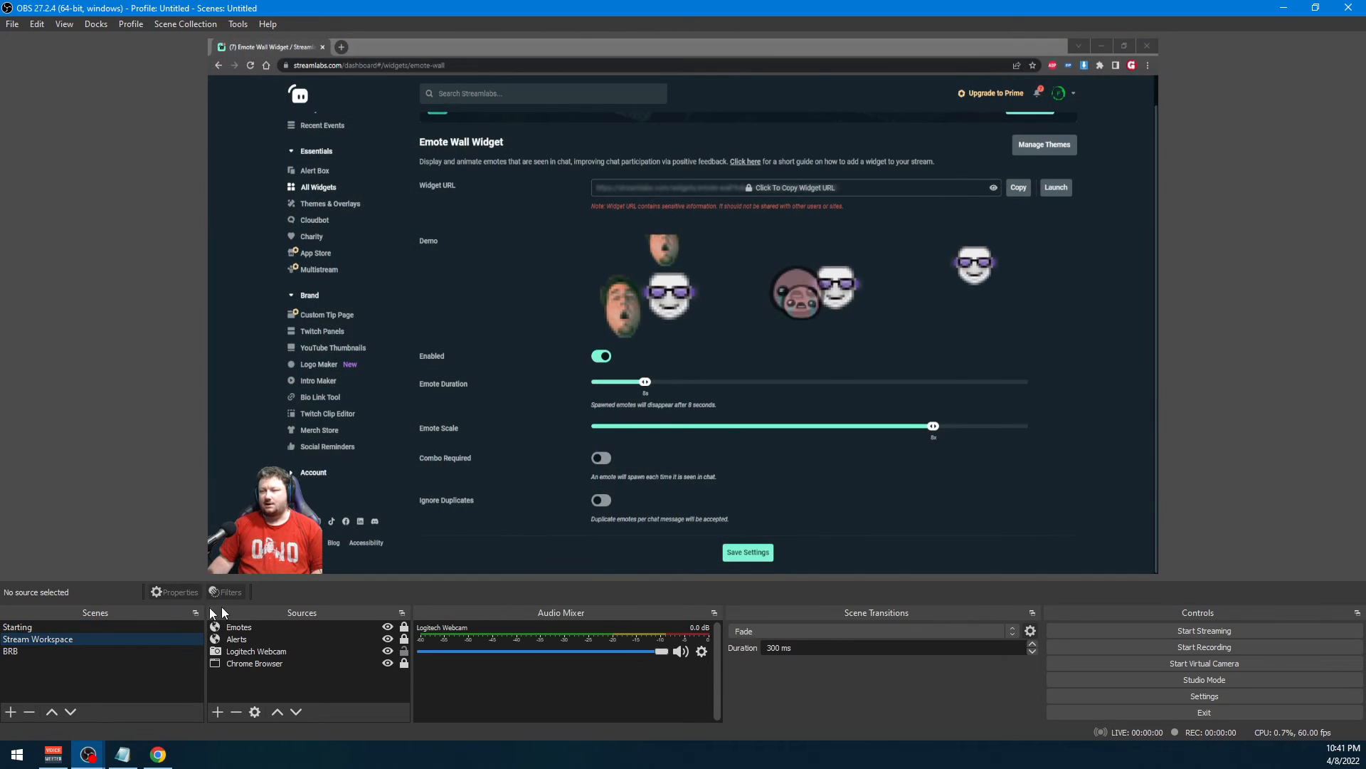
{"action": "right_click", "coordinate": [529, 690]}
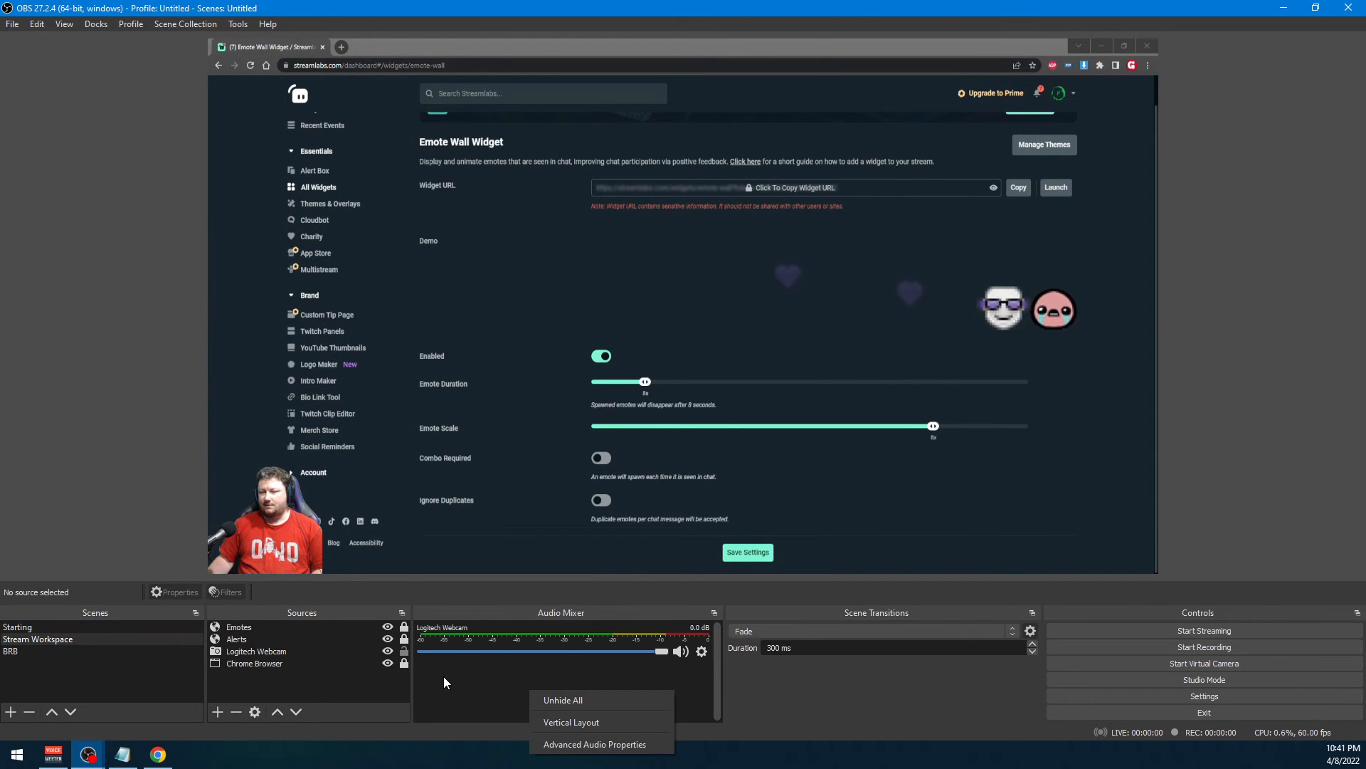
{"action": "right_click", "coordinate": [335, 682]}
{"action": "mouse_move", "coordinate": [427, 581]}
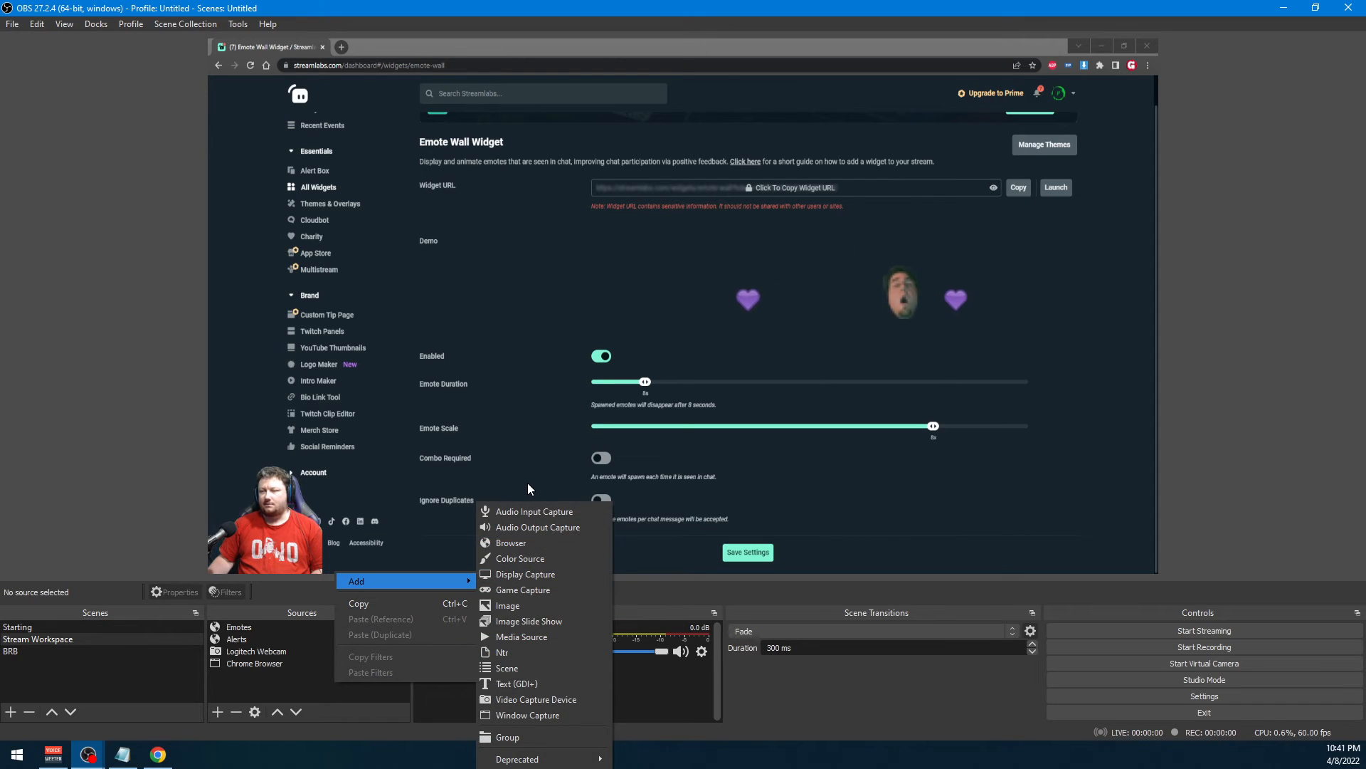
{"action": "left_click", "coordinate": [521, 512]}
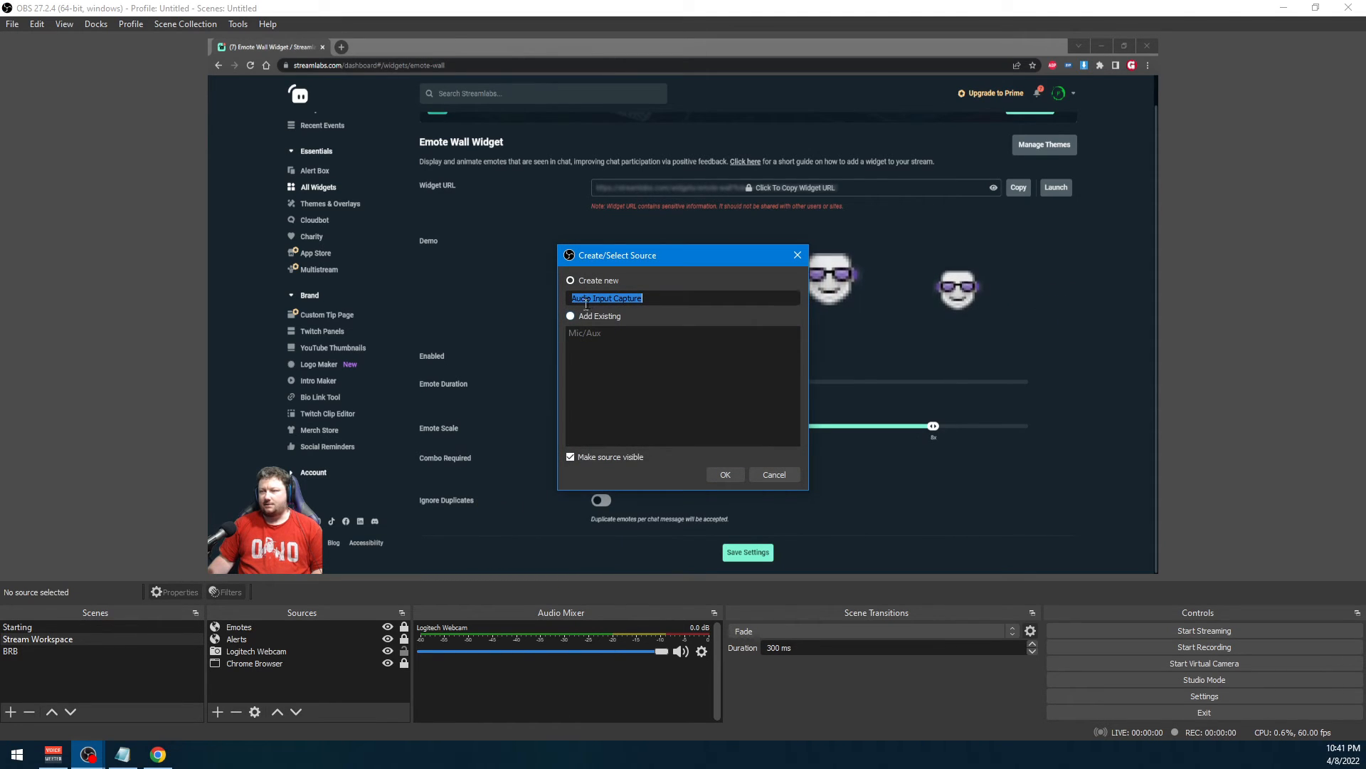
{"action": "type", "text": "Mic"}
{"action": "key", "text": "Return"}
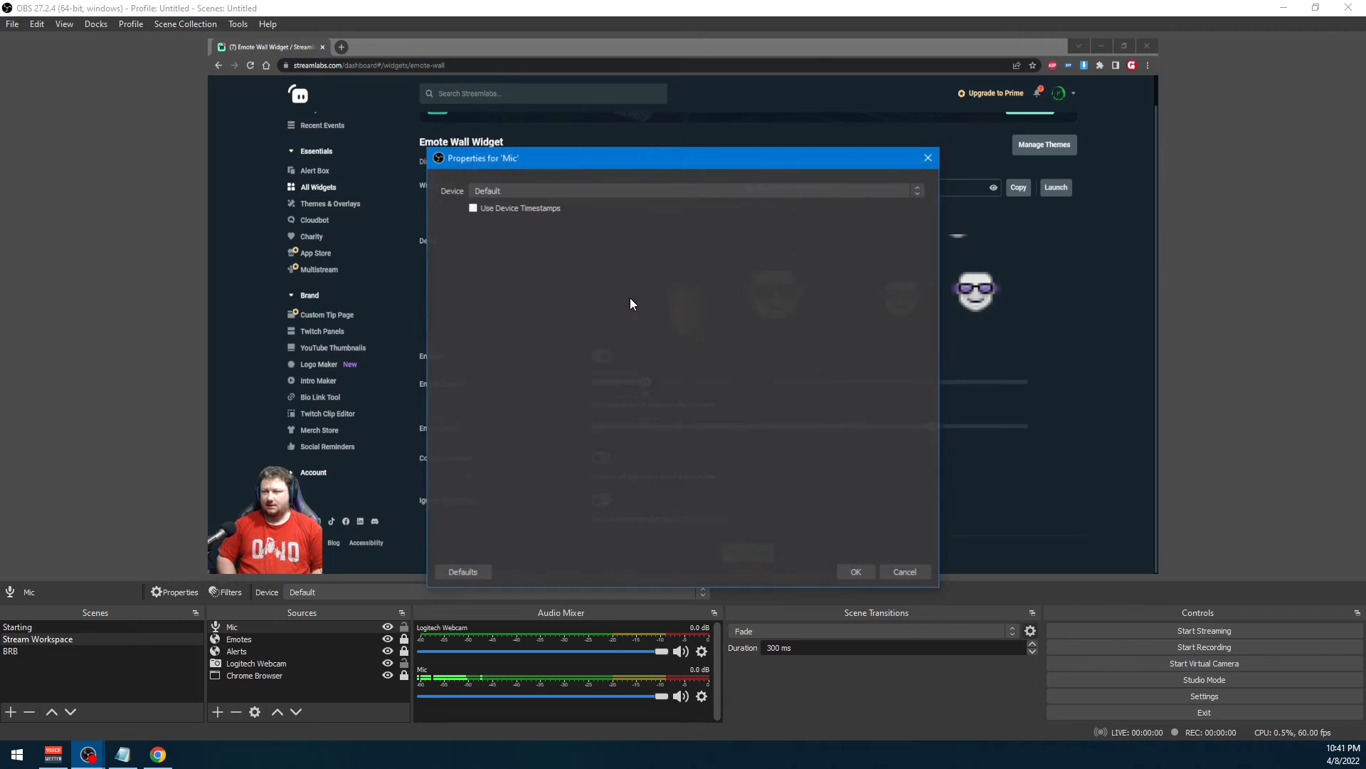
Set the Mic source's device to VoiceMeeter Output (VB-Audio VoiceMeeter VAIO) and accept the properties
{"action": "left_click", "coordinate": [527, 188]}
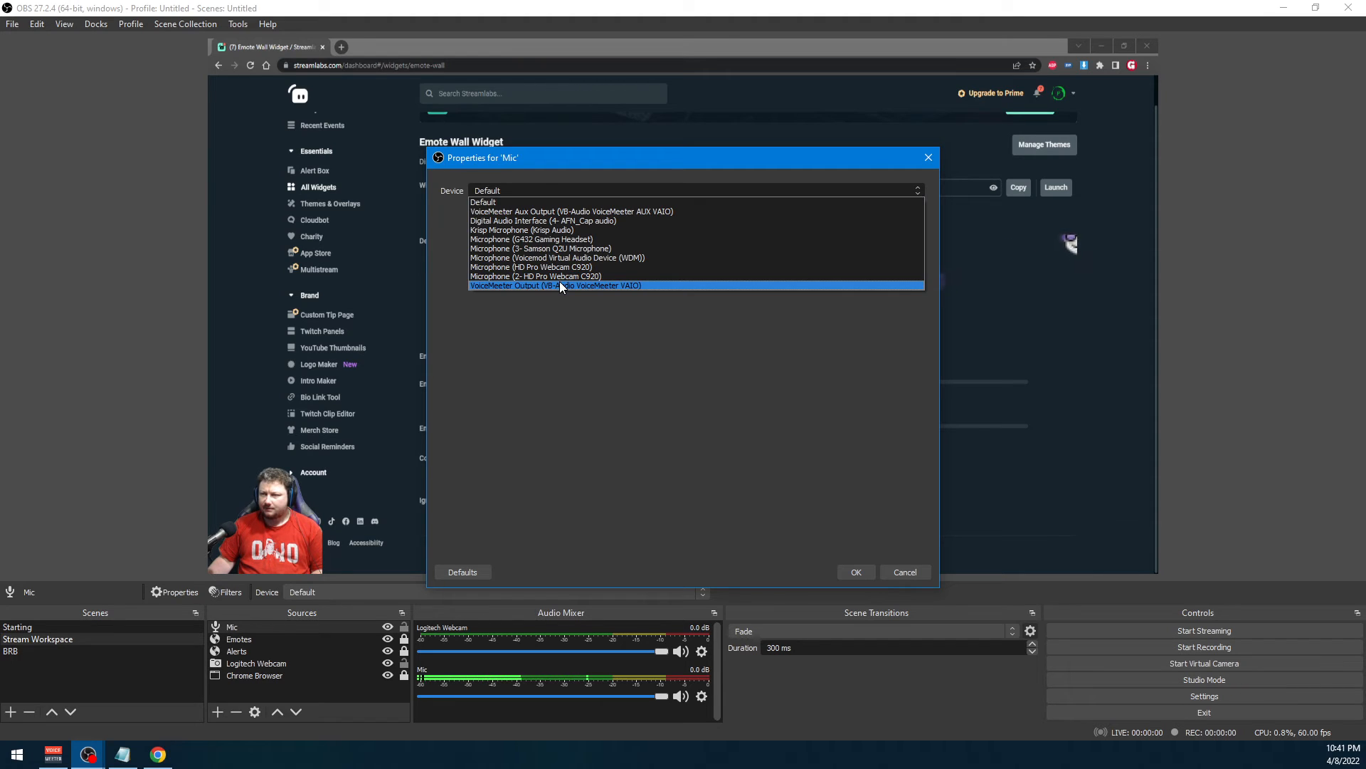
{"action": "left_click", "coordinate": [560, 285]}
{"action": "left_click", "coordinate": [856, 572]}
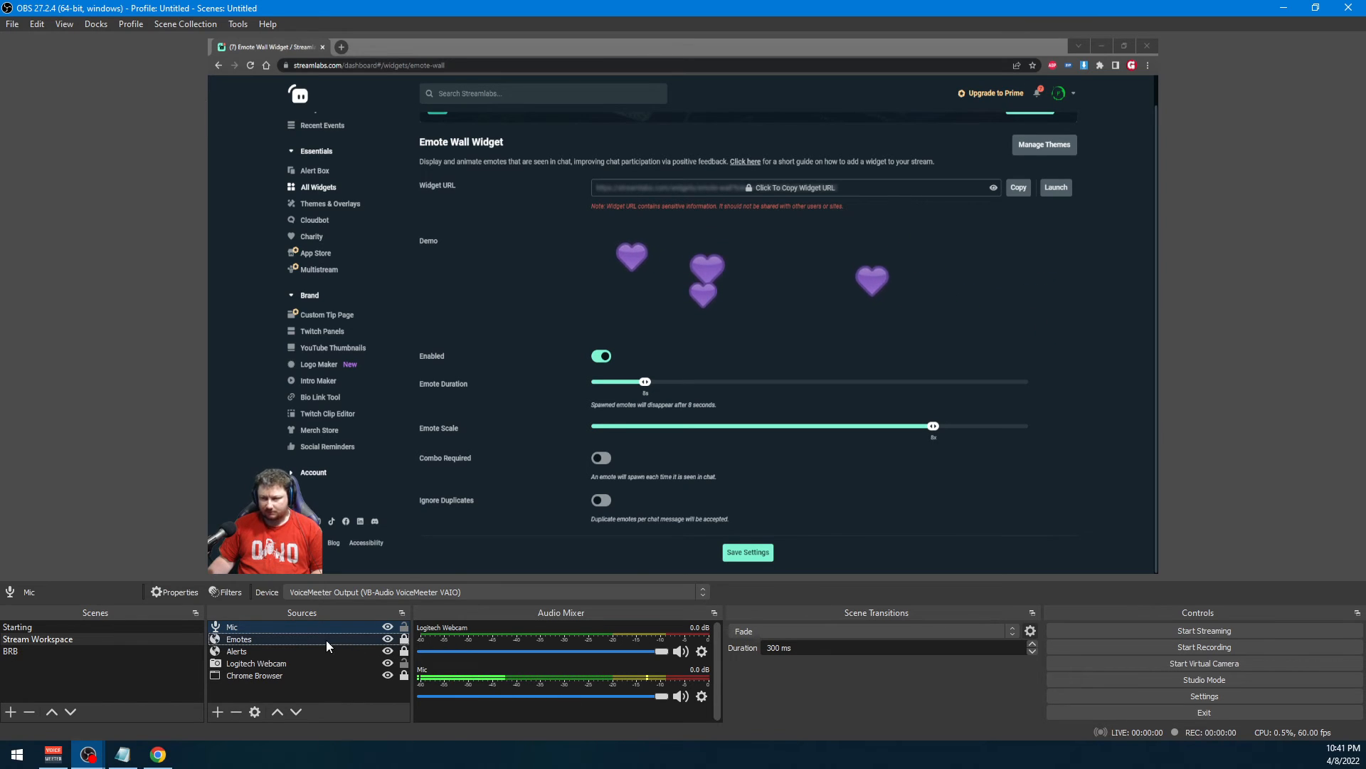
Add the existing PC Audio output capture to the Stream Workspace scene
{"action": "right_click", "coordinate": [301, 679]}
{"action": "right_click", "coordinate": [282, 692]}
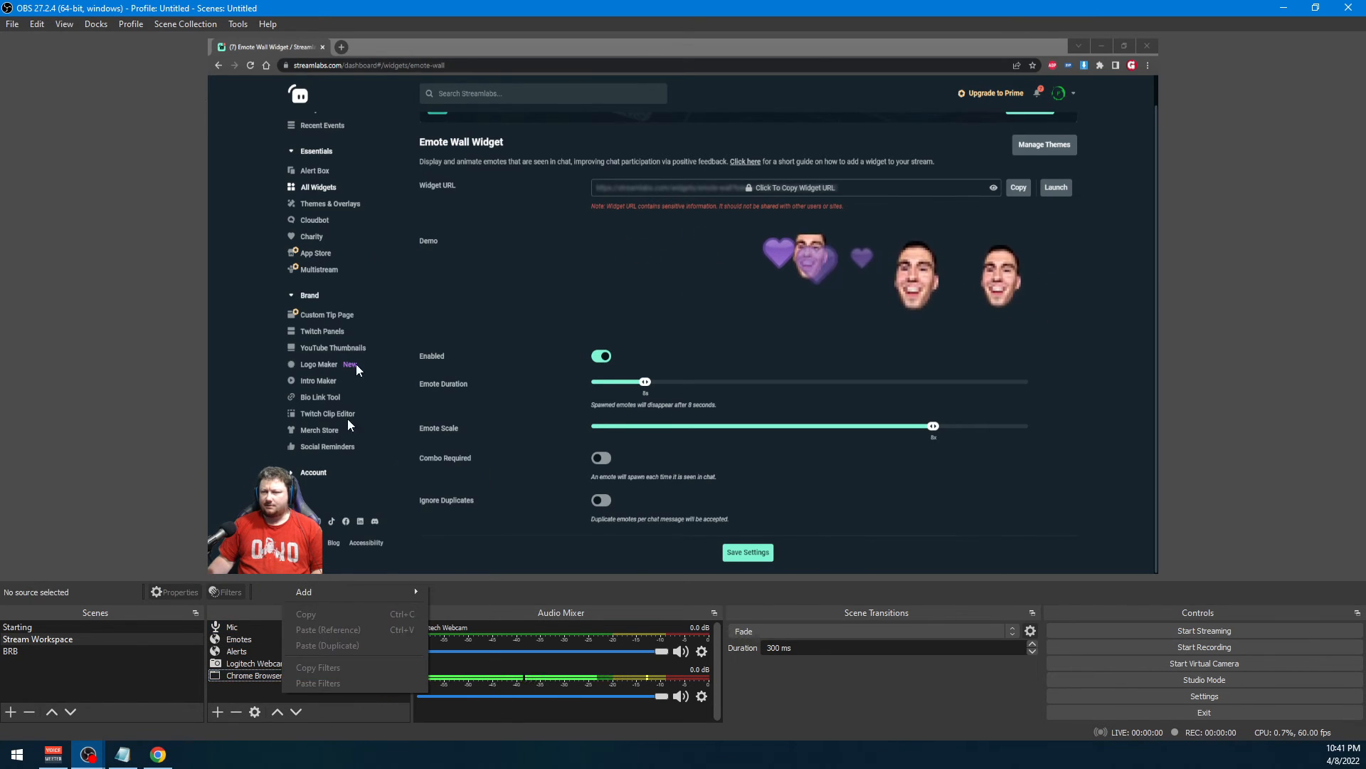
{"action": "right_click", "coordinate": [237, 683]}
{"action": "mouse_move", "coordinate": [282, 588]}
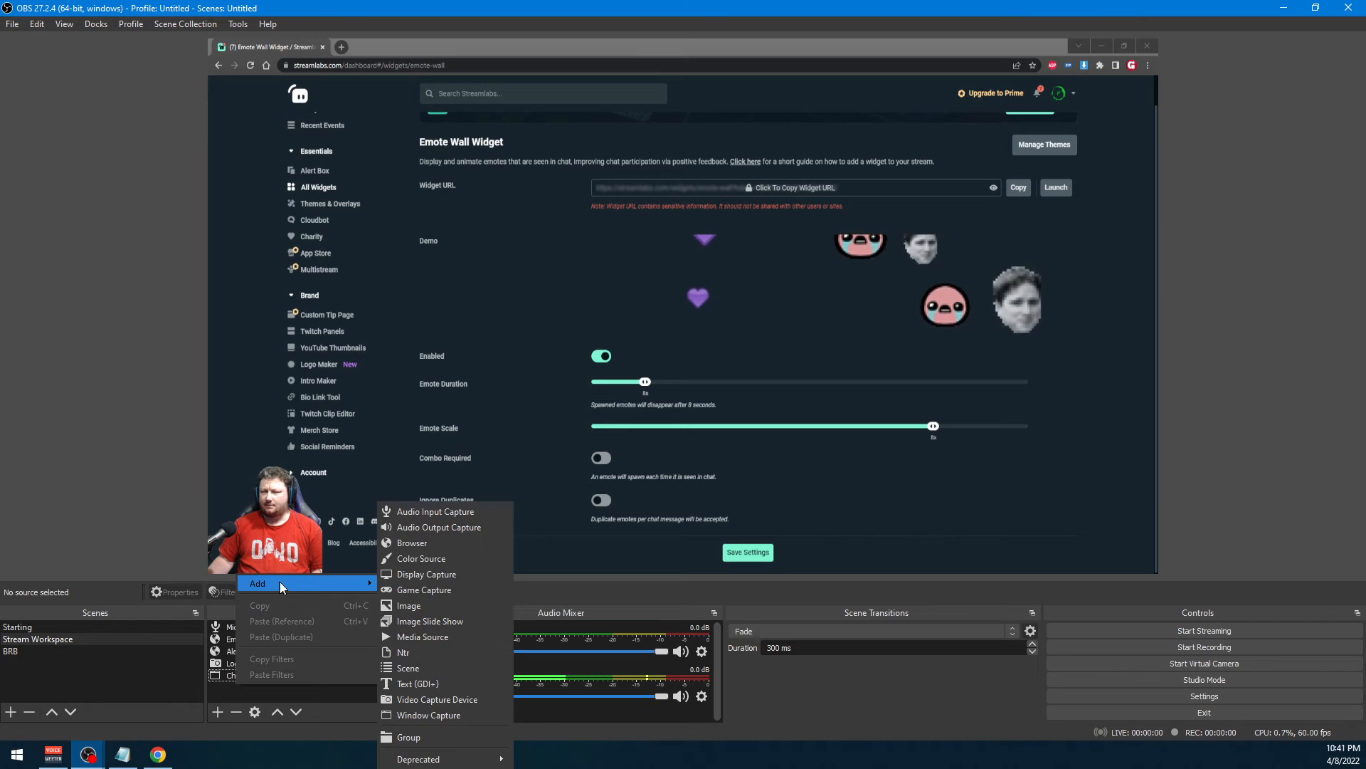
{"action": "left_click", "coordinate": [456, 527]}
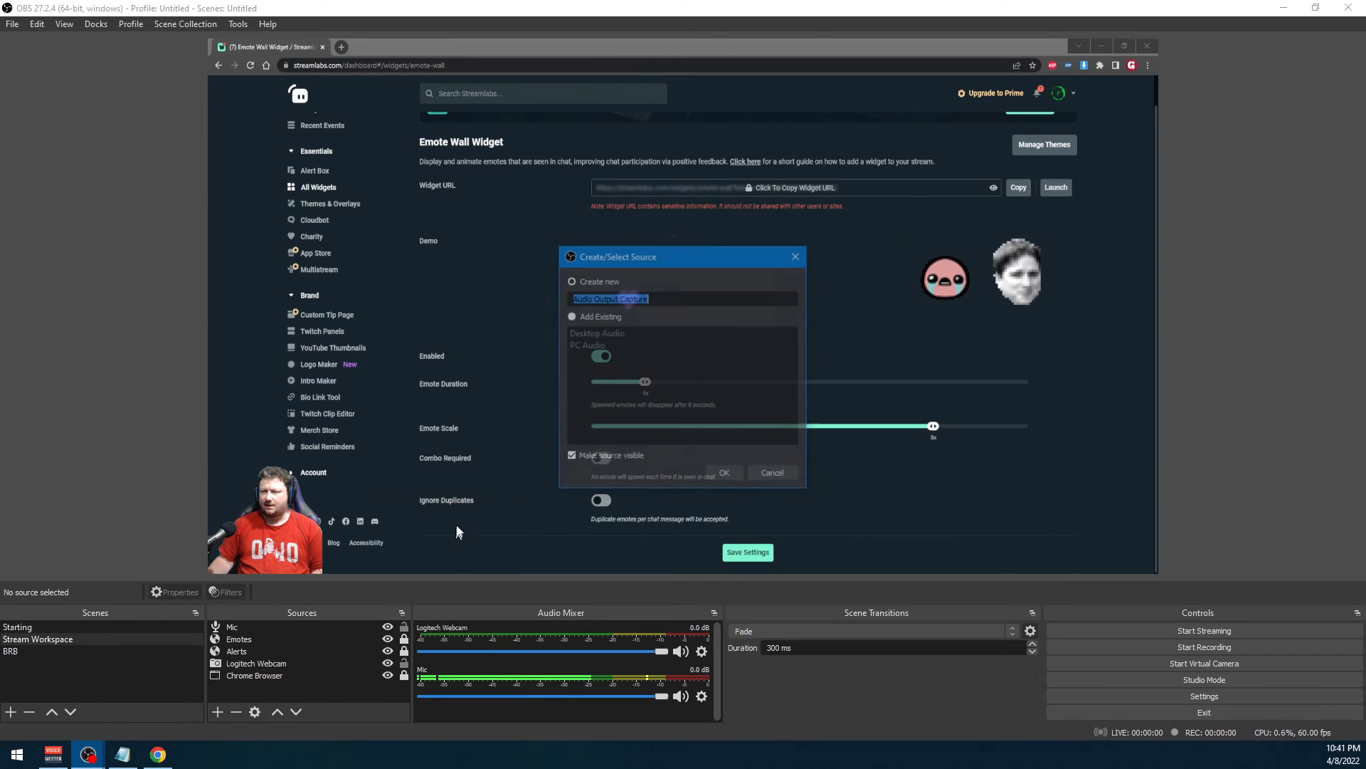
{"action": "left_click", "coordinate": [578, 318]}
{"action": "left_click", "coordinate": [585, 346]}
{"action": "left_click", "coordinate": [723, 475]}
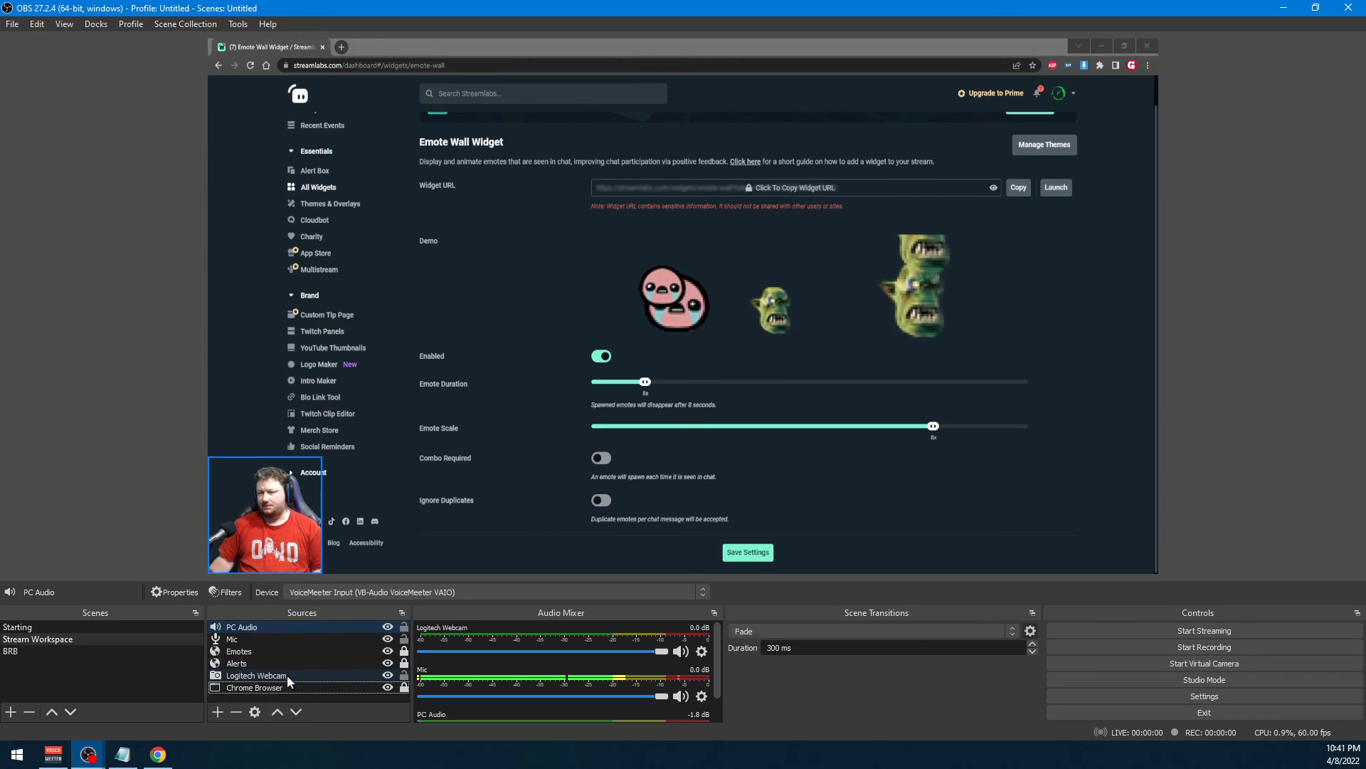
Examine the Logitech Webcam, Mic and PC Audio channels in the Stream Workspace audio mixer
{"action": "scroll", "coordinate": [515, 656], "scroll_direction": "down", "scroll_amount": 2}
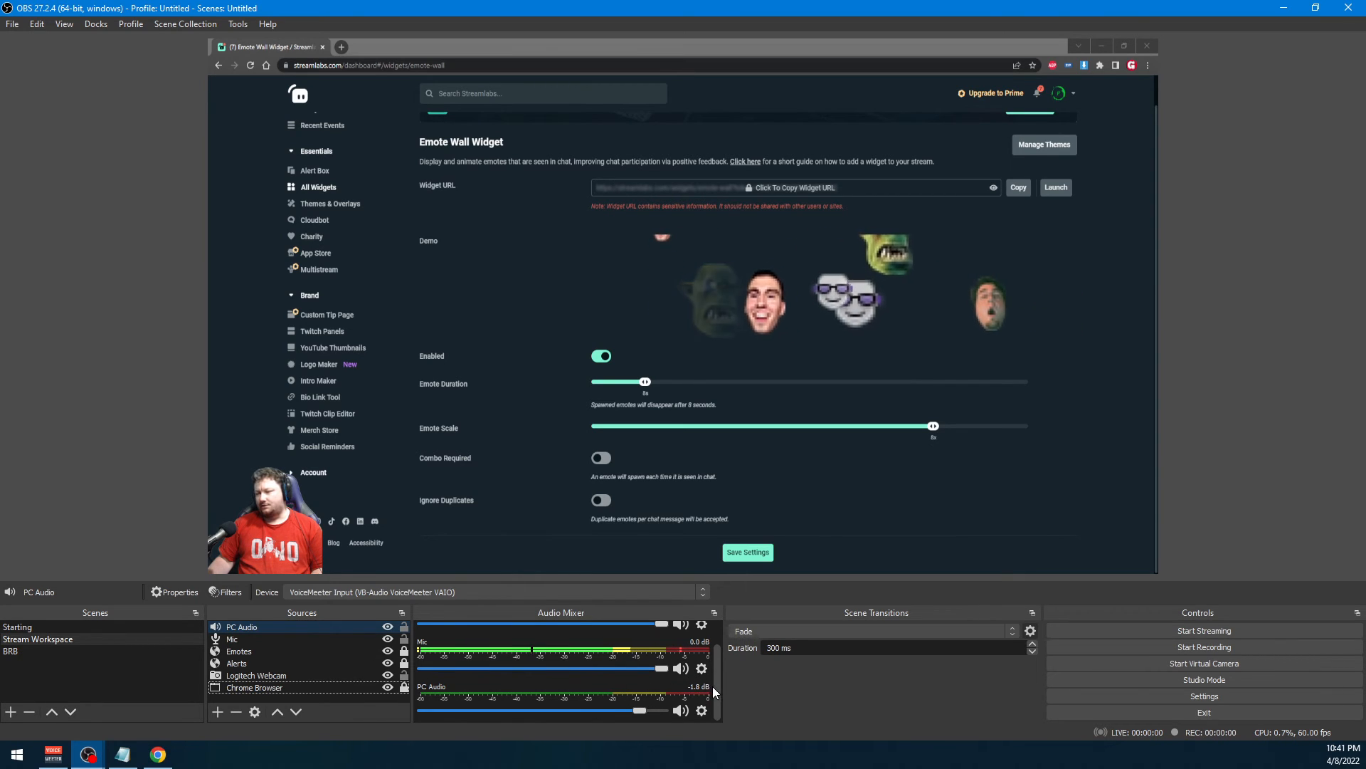
{"action": "scroll", "coordinate": [713, 683], "scroll_direction": "up", "scroll_amount": 1}
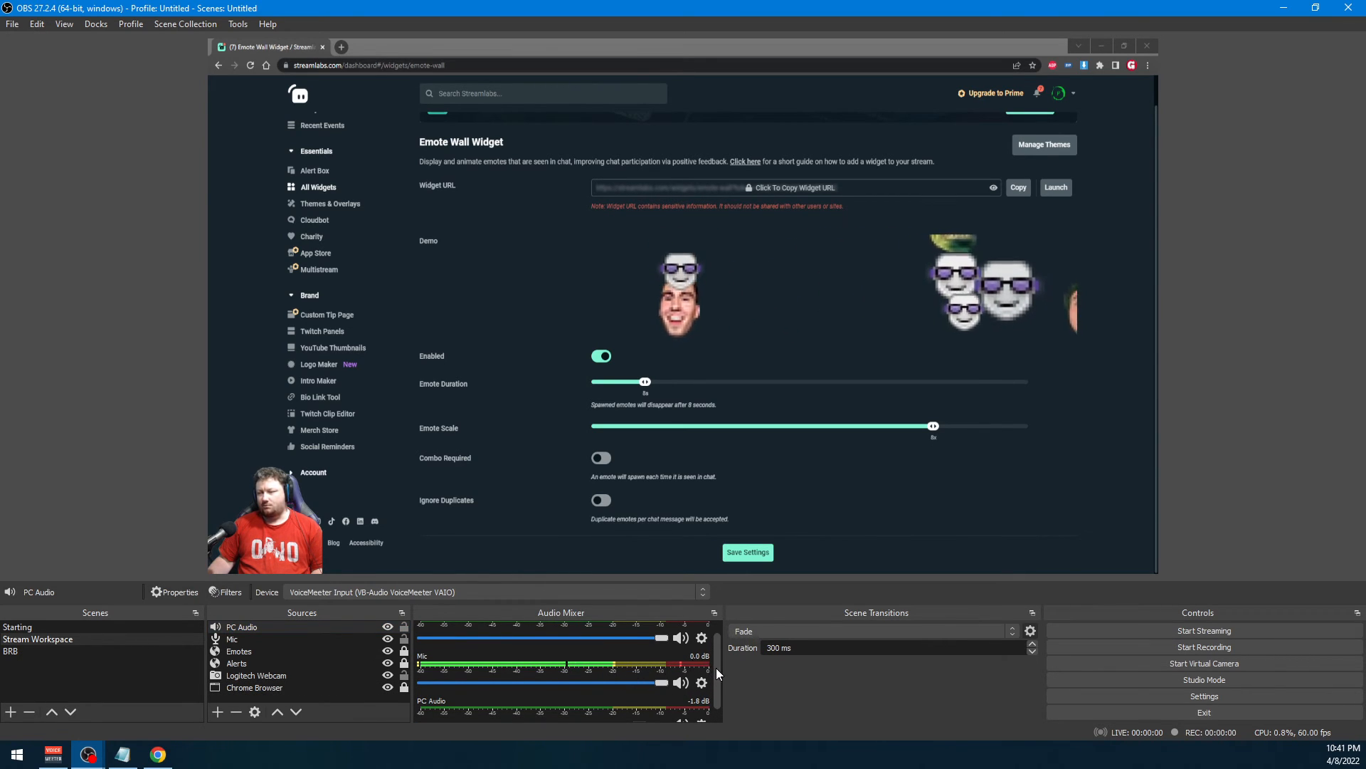
{"action": "scroll", "coordinate": [716, 667], "scroll_direction": "up", "scroll_amount": 1}
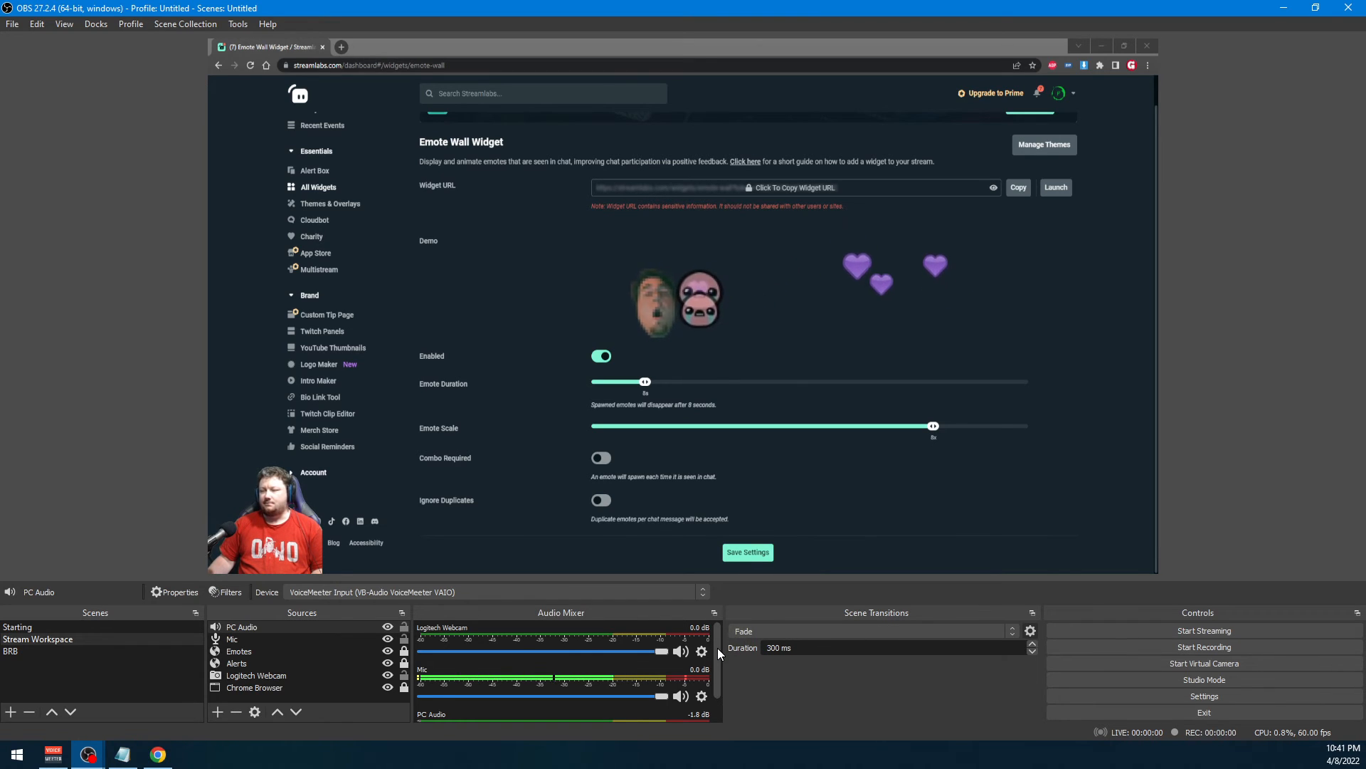
{"action": "left_click_drag", "start_coordinate": [718, 643], "coordinate": [720, 659]}
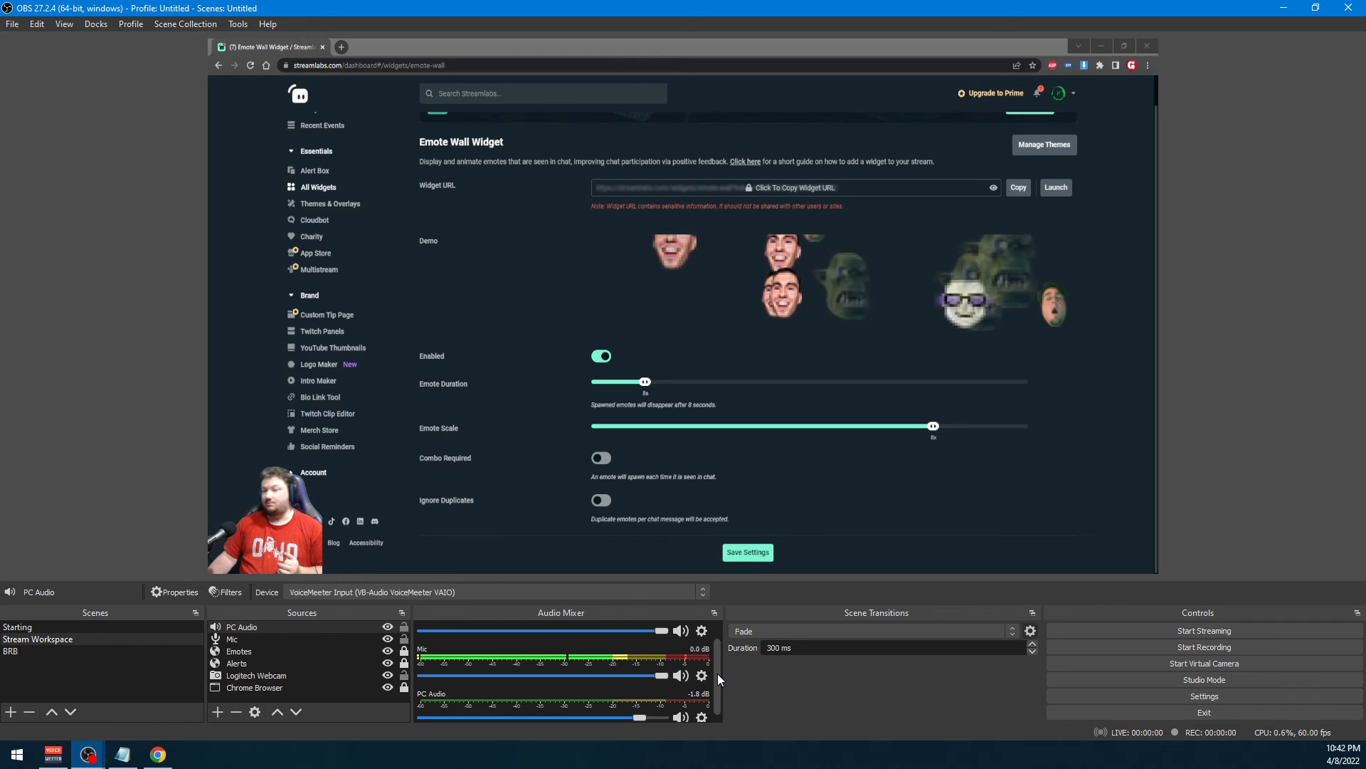
{"action": "left_click_drag", "start_coordinate": [718, 673], "coordinate": [722, 647]}
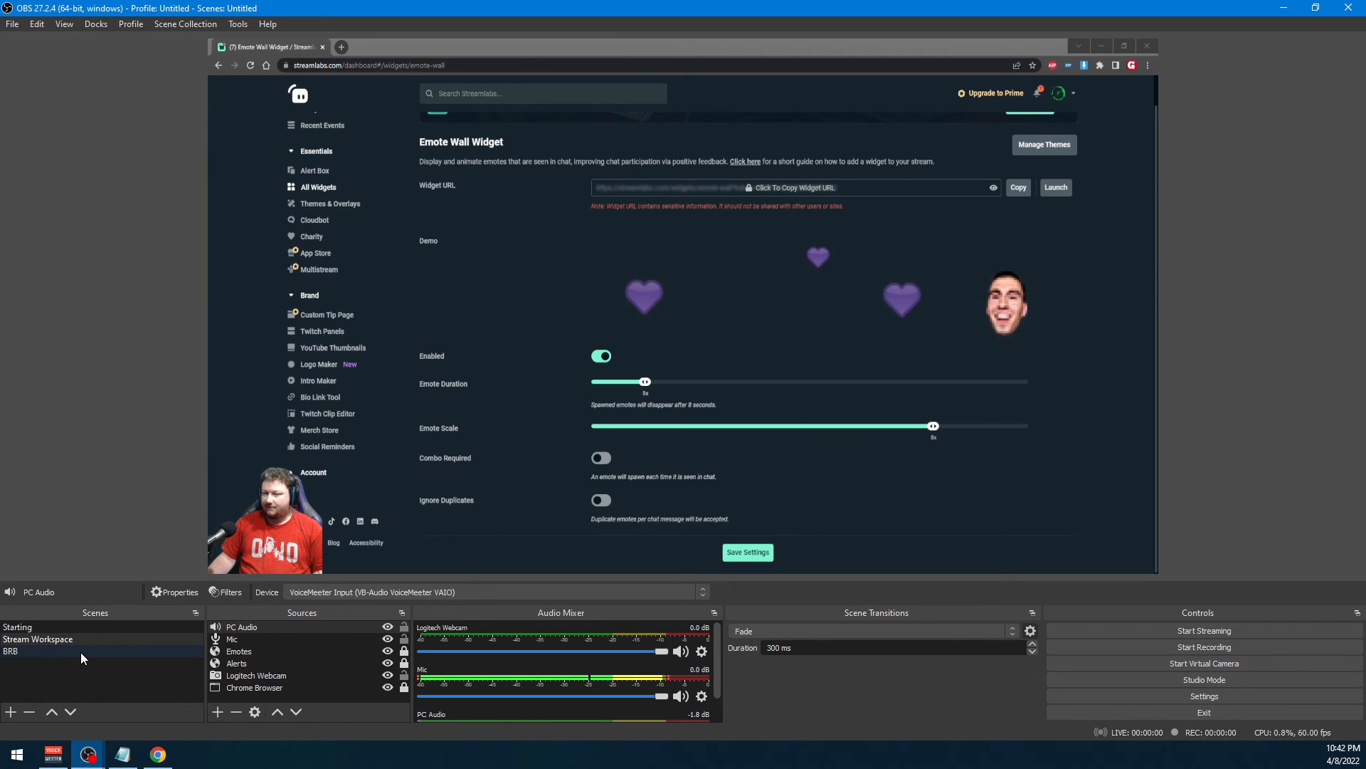
Add the existing PC Audio output capture to the BRB scene and deselect it
{"action": "left_click", "coordinate": [48, 650]}
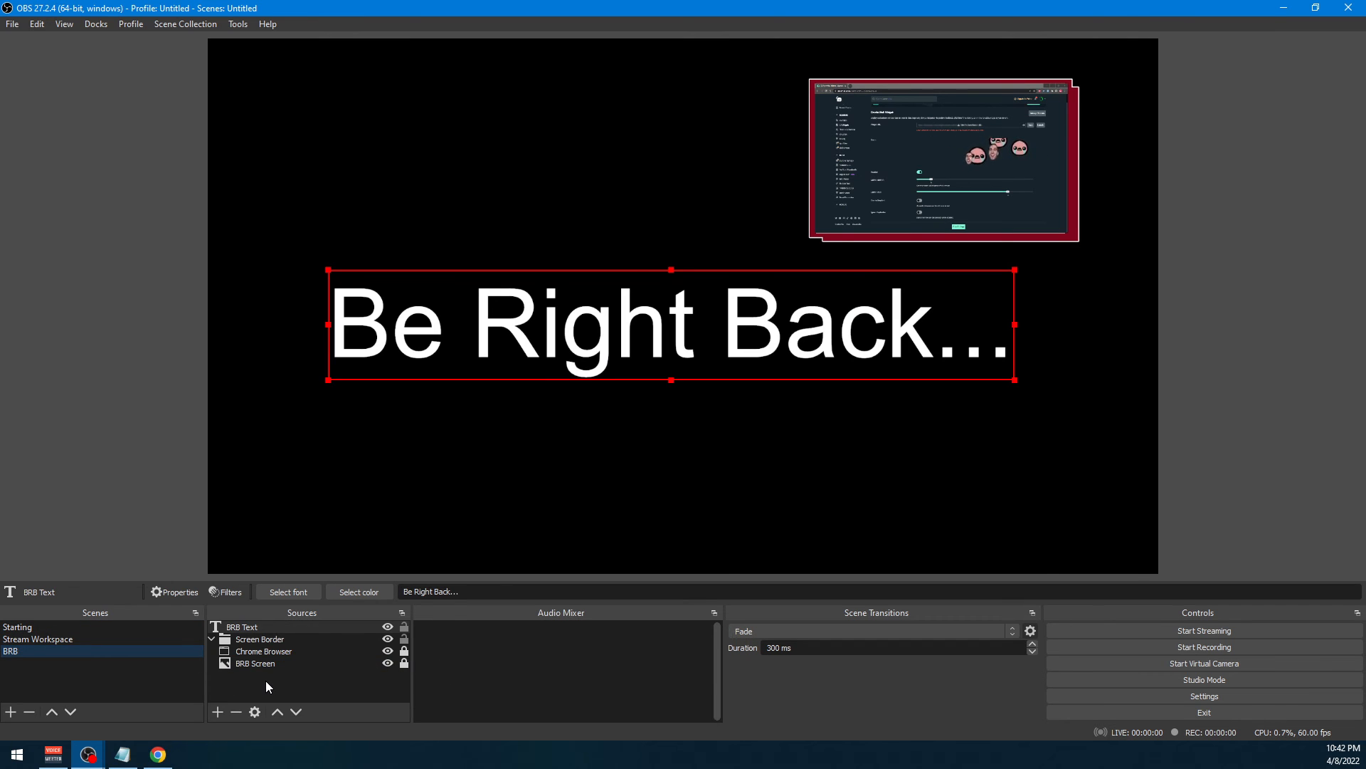
{"action": "right_click", "coordinate": [267, 680]}
{"action": "mouse_move", "coordinate": [330, 582]}
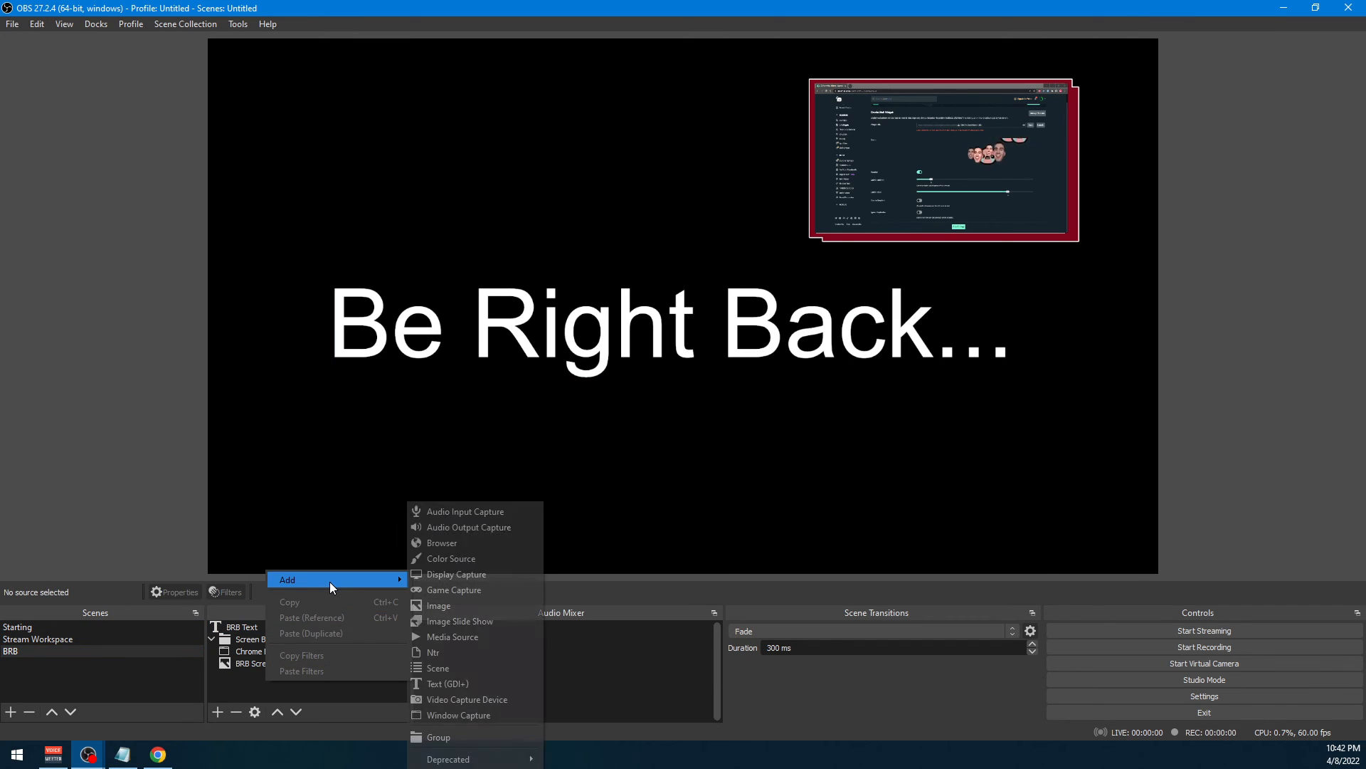
{"action": "left_click", "coordinate": [450, 527]}
{"action": "left_click", "coordinate": [597, 316]}
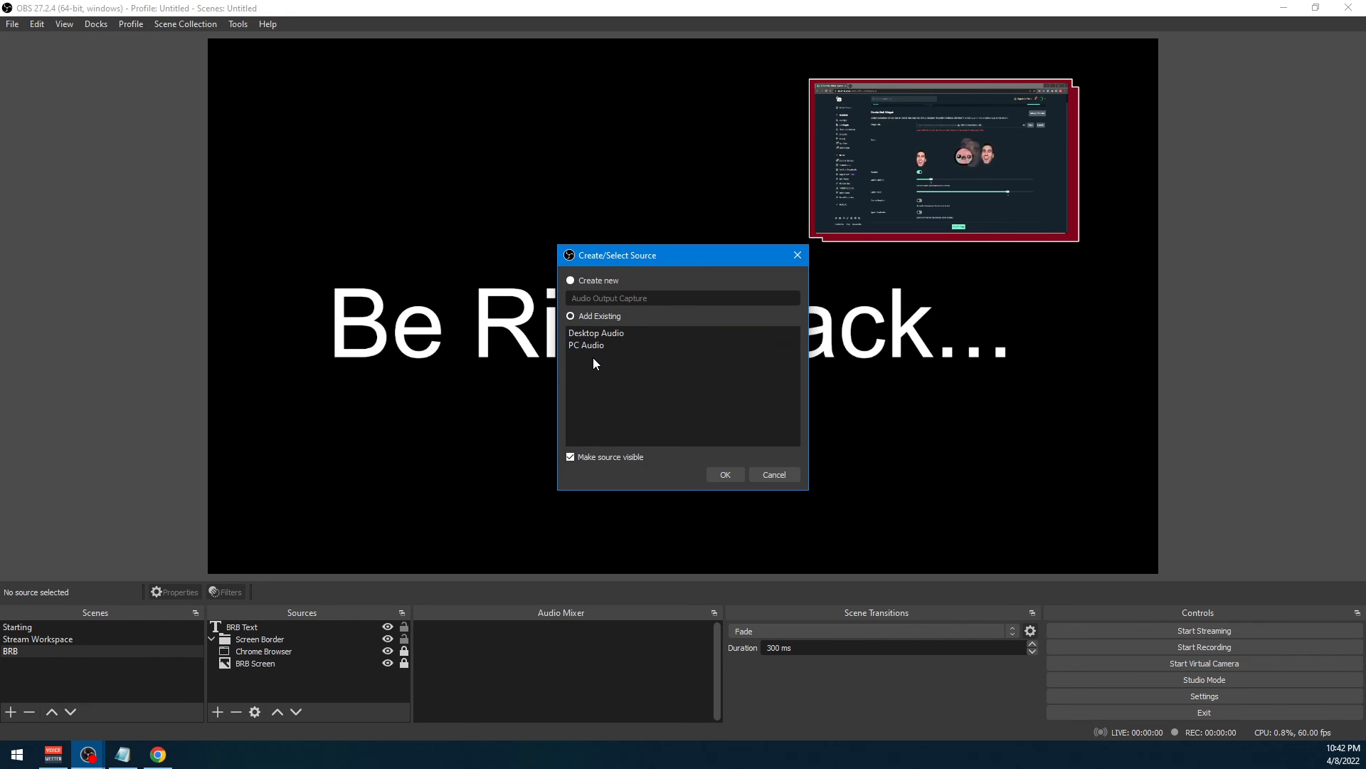
{"action": "left_click", "coordinate": [595, 345]}
{"action": "left_click", "coordinate": [726, 475]}
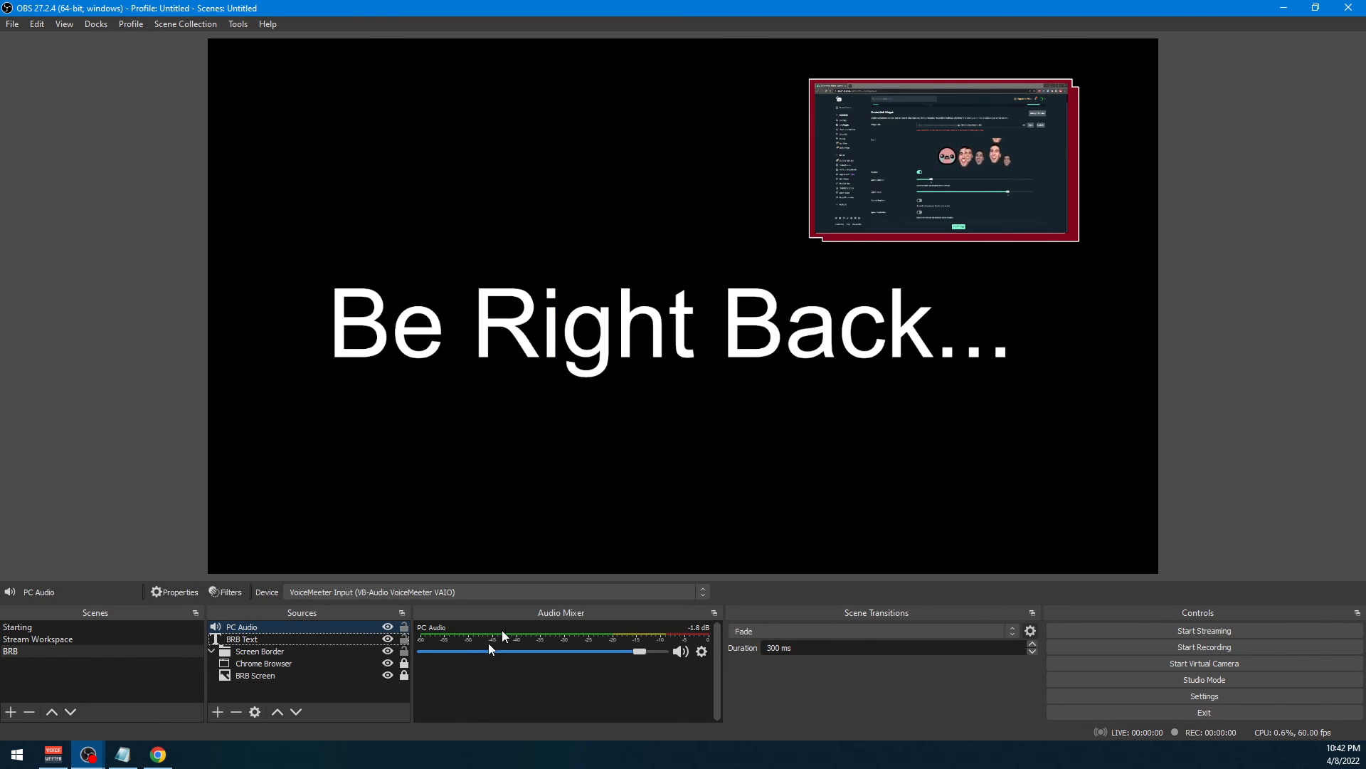
{"action": "left_click", "coordinate": [71, 444]}
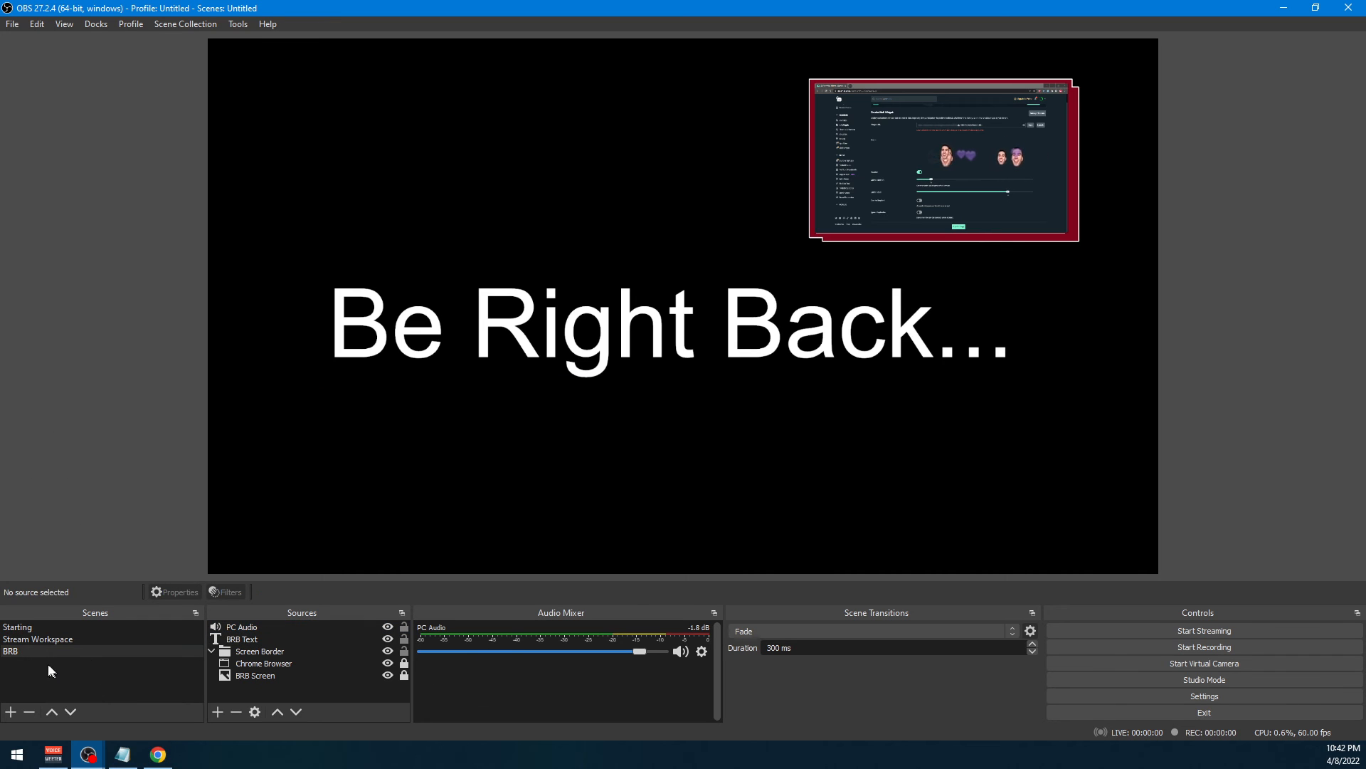
Review the Starting and Stream Workspace scenes, checking their sources and audio channels
{"action": "left_click", "coordinate": [53, 630]}
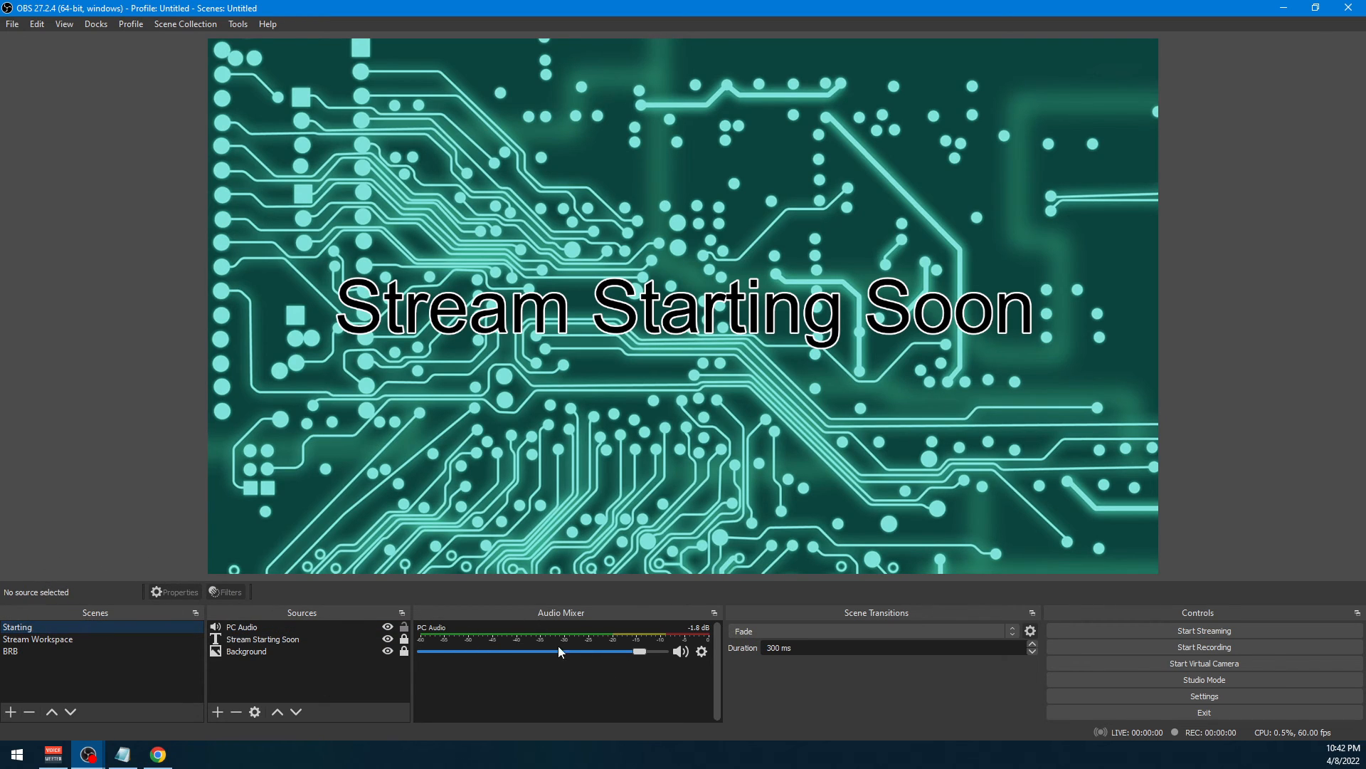
{"action": "left_click", "coordinate": [27, 638]}
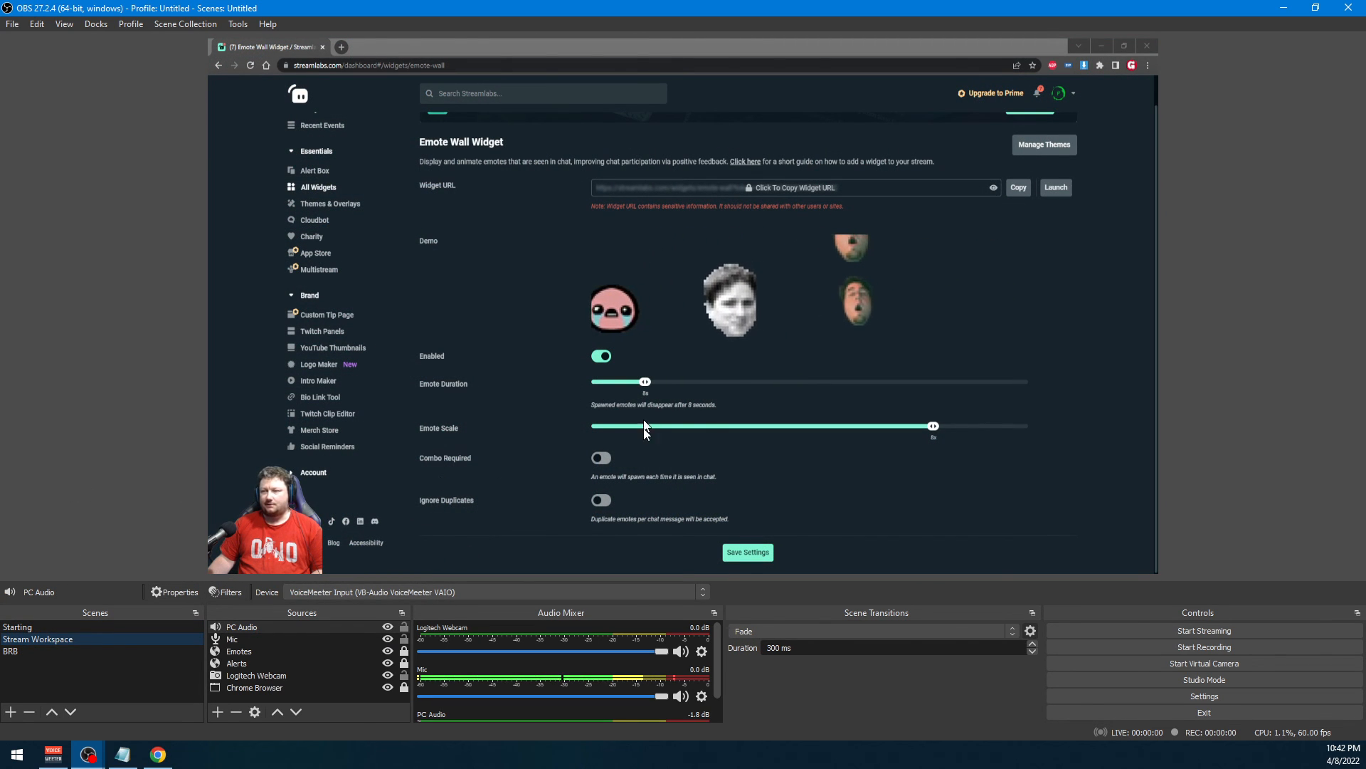
{"action": "left_click", "coordinate": [229, 538]}
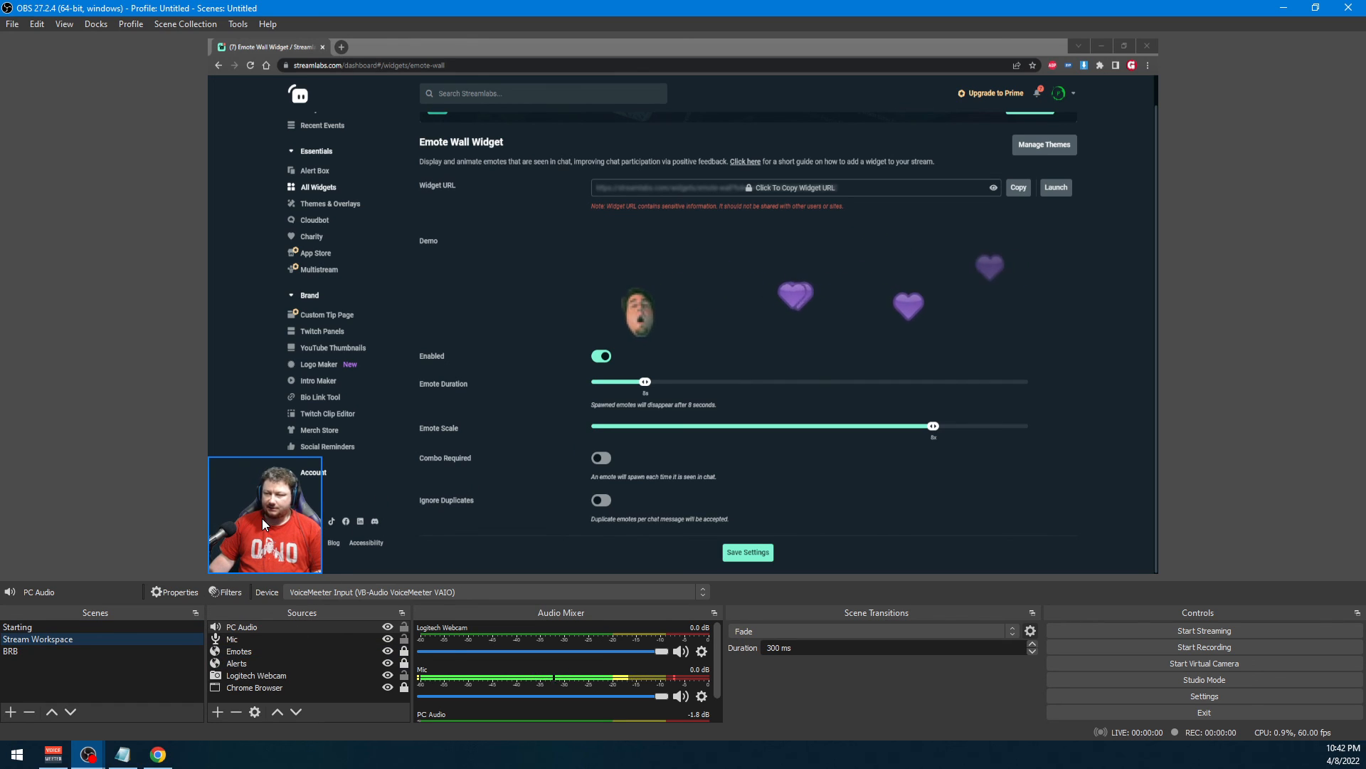
Nudge the "Be Right Back..." text slightly upward in the BRB scene and deselect it
{"action": "left_click", "coordinate": [16, 654]}
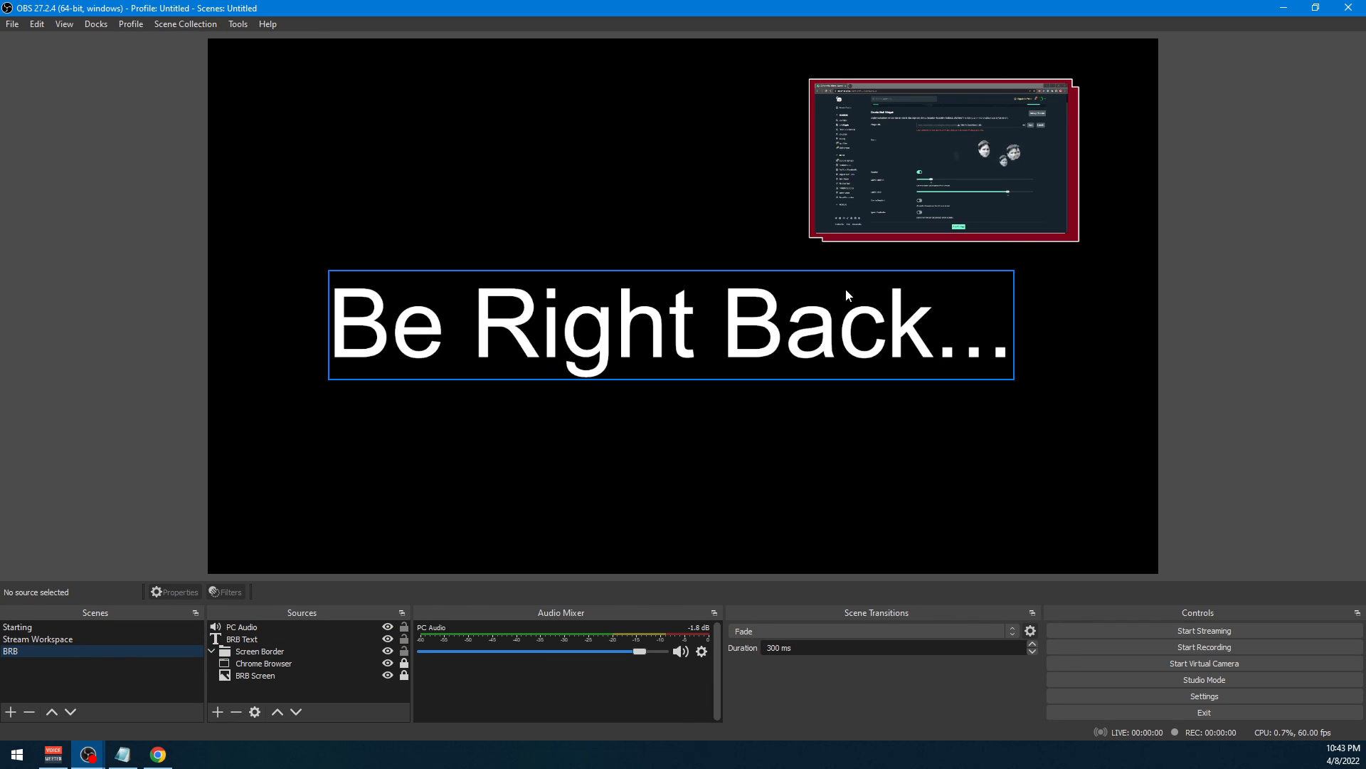
{"action": "left_click_drag", "start_coordinate": [824, 304], "coordinate": [829, 295]}
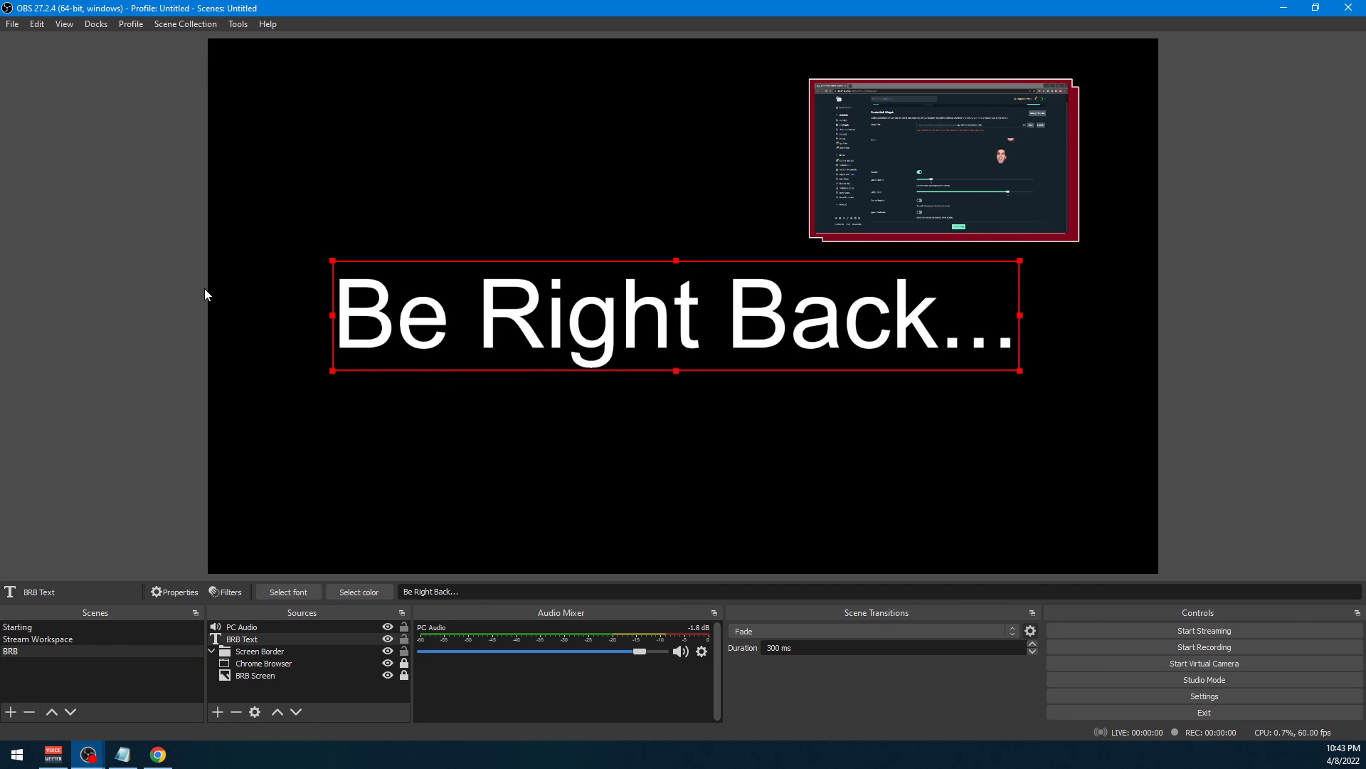
{"action": "left_click", "coordinate": [112, 420]}
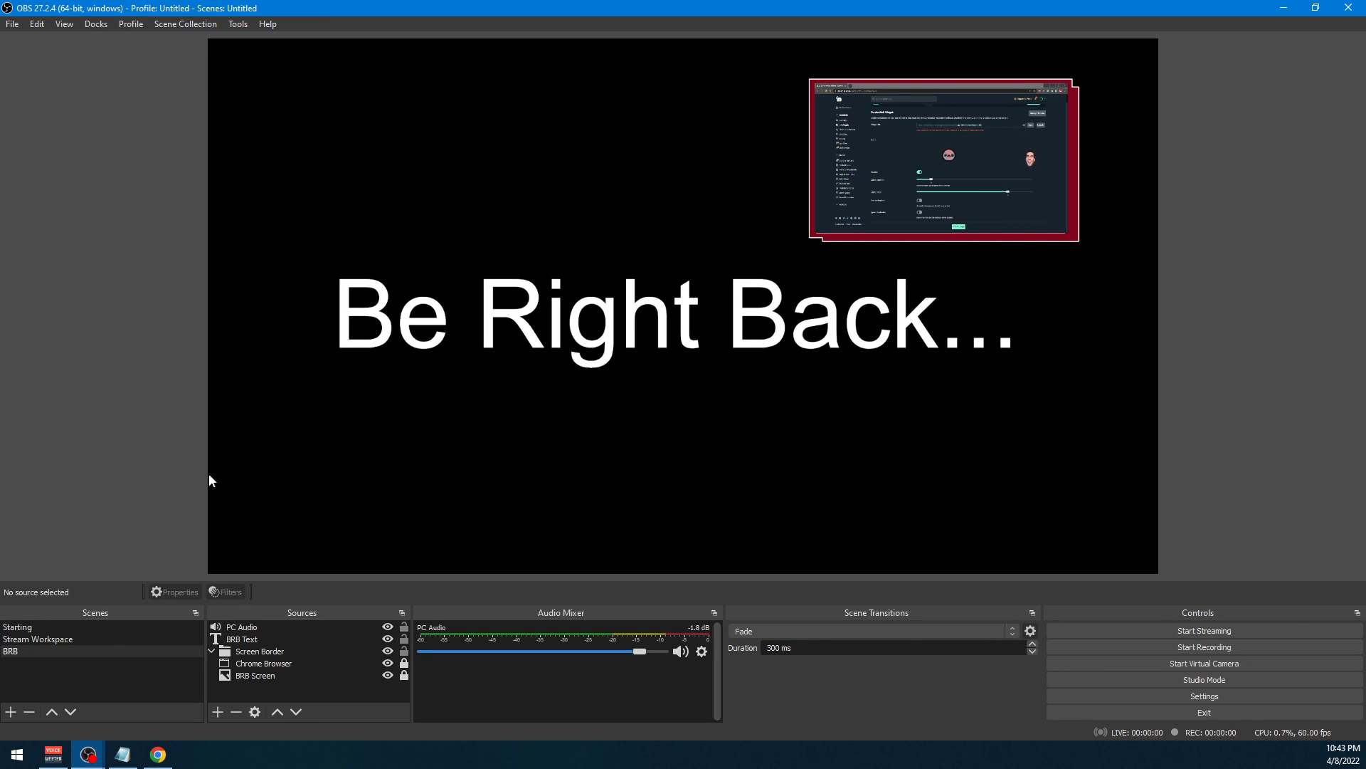